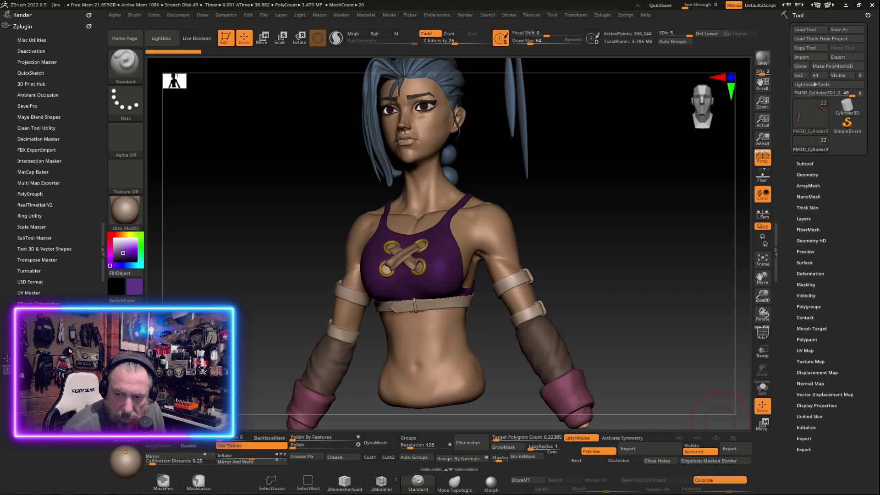
# Turn the Jinx bust to a three-quarter view and switch to the Blender reference footage.
pyautogui.moveTo(720, 410); pyautogui.dragTo(599, 418)
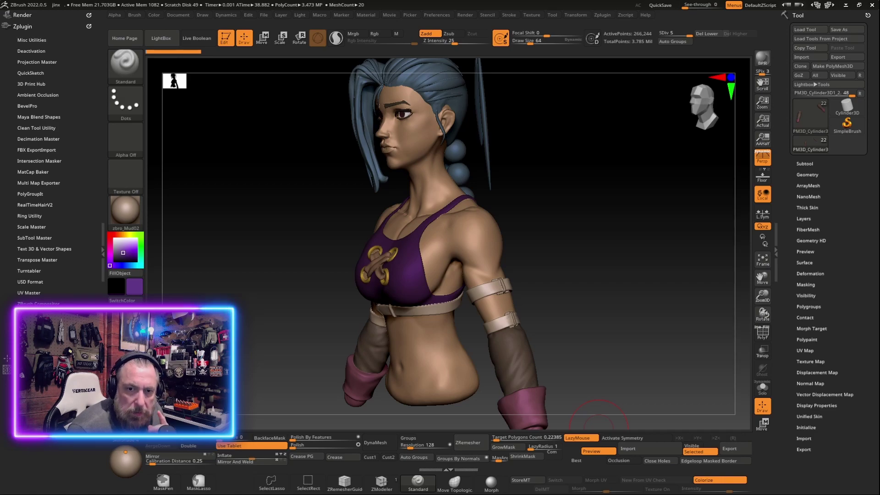
pyautogui.click(258, 472)
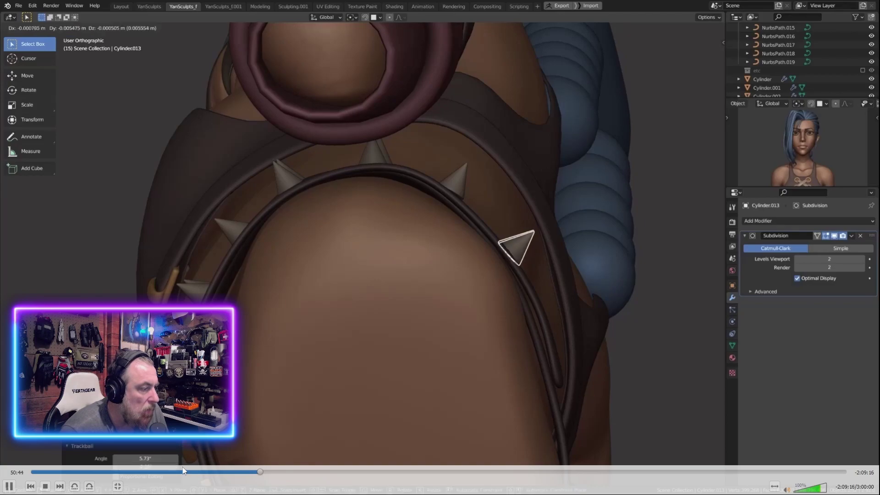
# Scrub the Blender footage to the torso section, then to the chest-strap close-up.
pyautogui.click(131, 472)
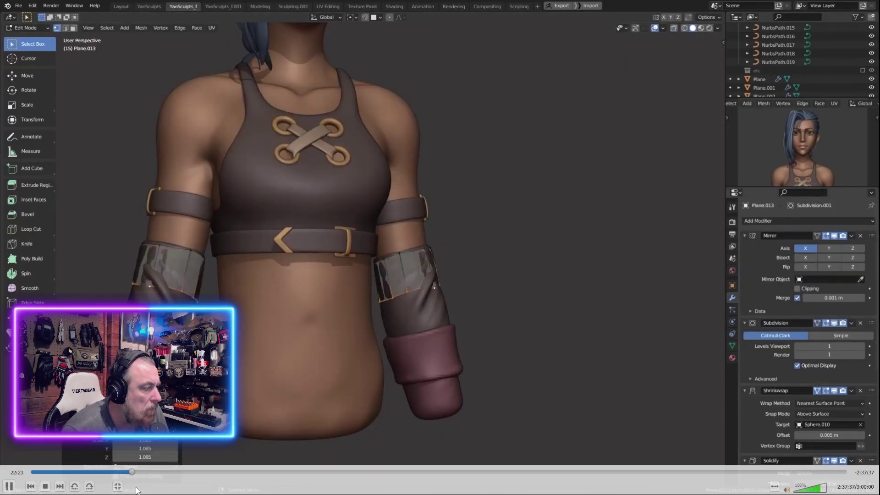
pyautogui.click(120, 473)
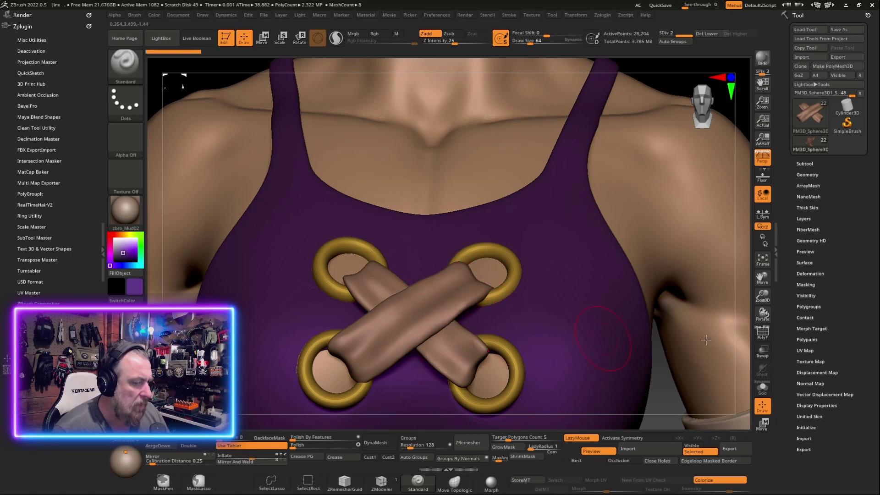
# Solo the crossing chest strap and move its subtool to the bottom of the SubTool list.
pyautogui.keyDown('ctrl'); pyautogui.keyDown('shift'); pyautogui.click(426, 316); pyautogui.keyUp('shift'); pyautogui.keyUp('ctrl')
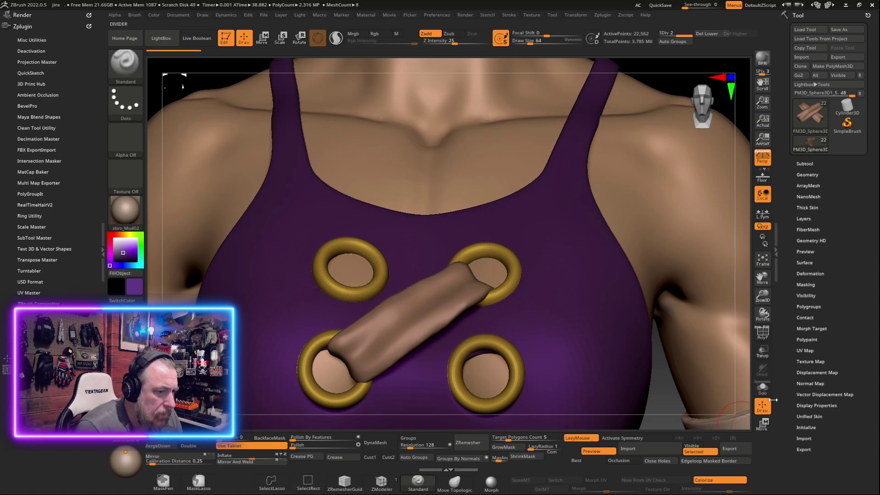
pyautogui.click(762, 388)
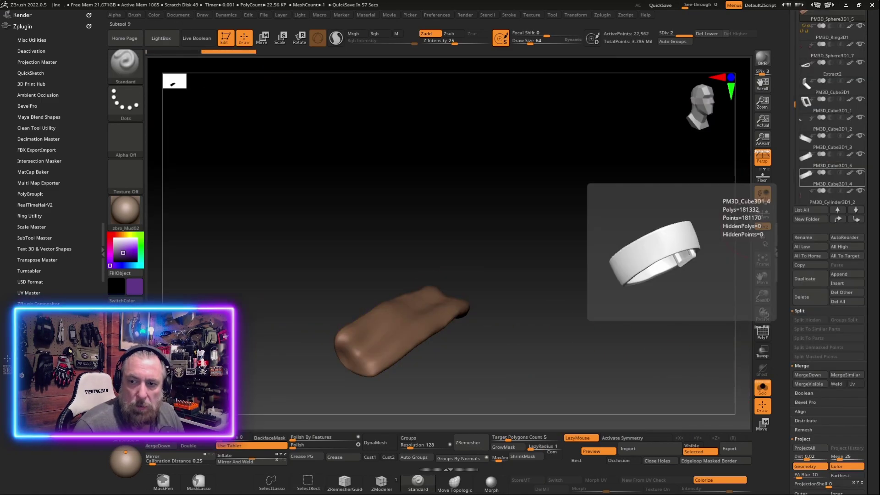
pyautogui.scroll(-3, 821, 179)
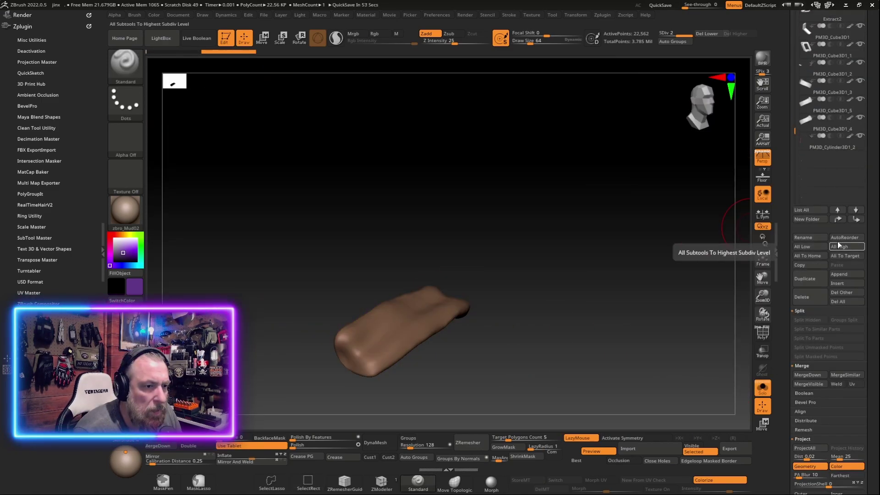
pyautogui.press('shift')
pyautogui.keyDown('shift'); pyautogui.click(855, 220); pyautogui.keyUp('shift')
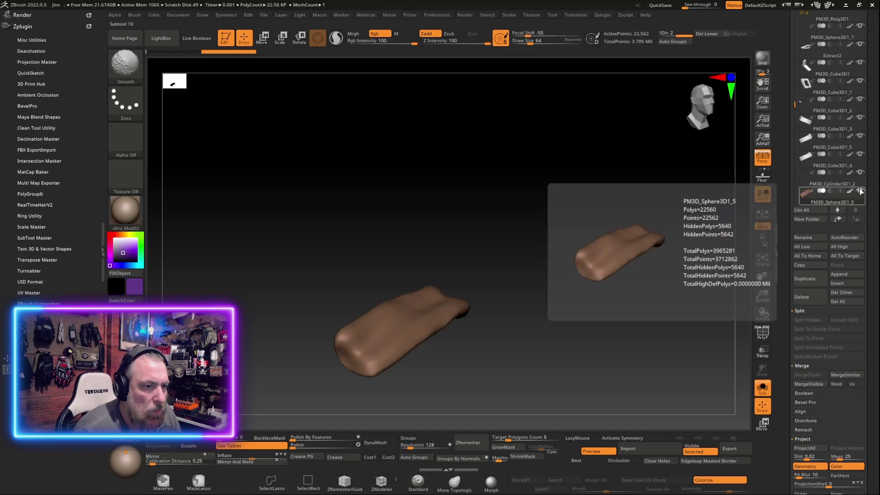
pyautogui.moveTo(616, 328)
pyautogui.mouseDown()
pyautogui.moveTo(553, 360)
pyautogui.moveTo(571, 320)
pyautogui.moveTo(585, 389)
pyautogui.moveTo(615, 344)
pyautogui.moveTo(552, 291)
pyautogui.moveTo(598, 293)
pyautogui.moveTo(637, 320)
pyautogui.moveTo(635, 393)
pyautogui.mouseUp()
pyautogui.scroll(-5, 779, 349)
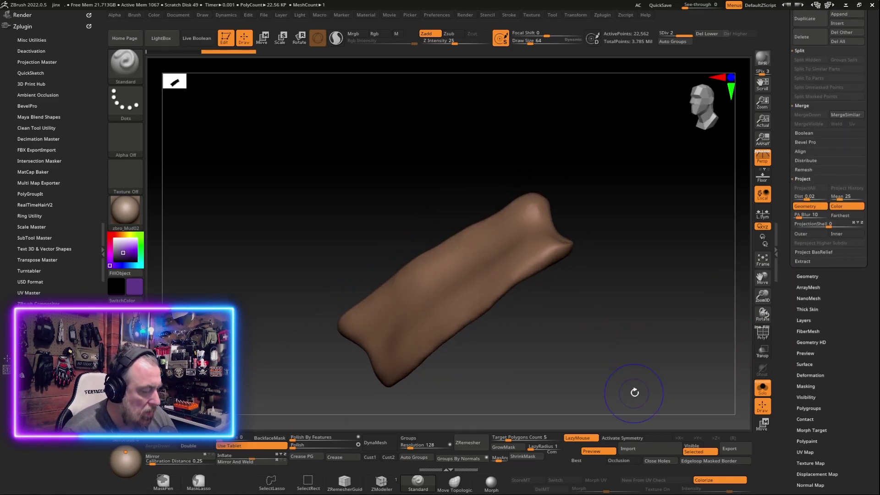
# Show the strap's PolyF wireframe and regroup its front-facing polygons with Group Front.
pyautogui.hotkey('shift', 'f')
pyautogui.moveTo(639, 344)
pyautogui.mouseDown()
pyautogui.moveTo(560, 236)
pyautogui.moveTo(598, 301)
pyautogui.moveTo(609, 344)
pyautogui.moveTo(629, 291)
pyautogui.moveTo(625, 346)
pyautogui.moveTo(615, 332)
pyautogui.mouseUp()
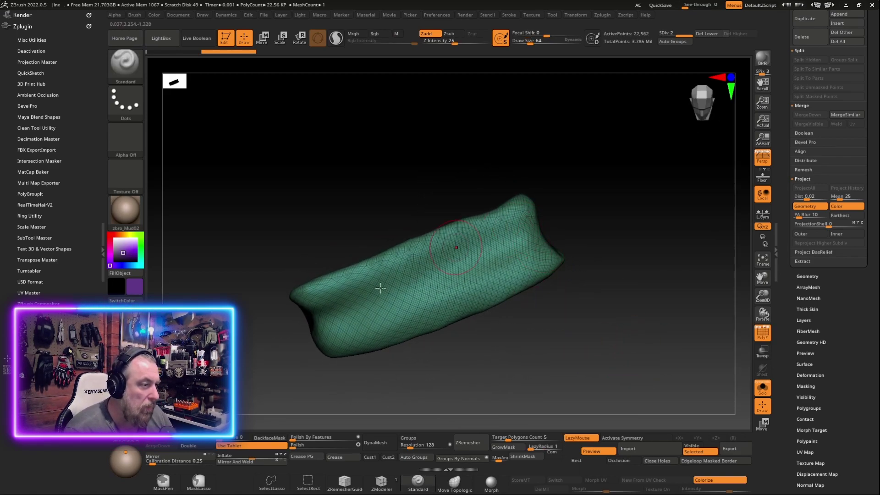
pyautogui.moveTo(549, 375); pyautogui.dragTo(540, 243)
pyautogui.moveTo(588, 352)
pyautogui.mouseDown()
pyautogui.moveTo(593, 334)
pyautogui.moveTo(596, 348)
pyautogui.mouseUp()
pyautogui.click(811, 397)
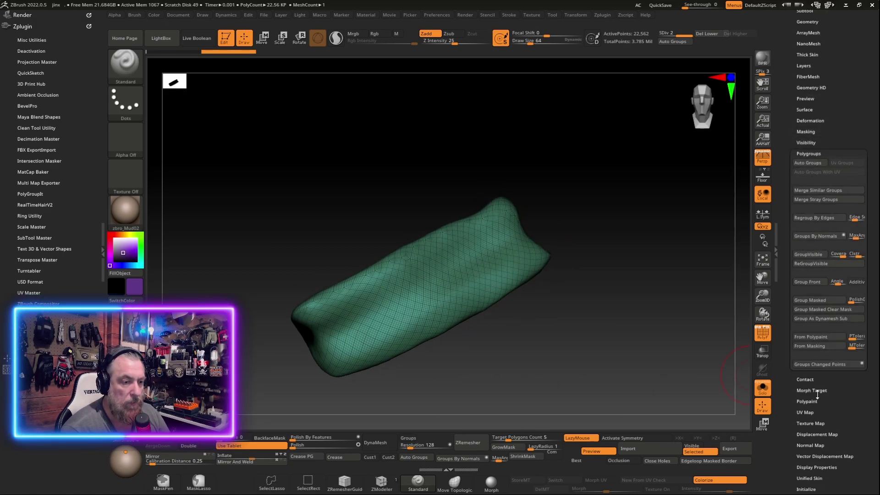
pyautogui.click(812, 282)
pyautogui.moveTo(610, 360)
pyautogui.mouseDown()
pyautogui.moveTo(646, 269)
pyautogui.moveTo(636, 315)
pyautogui.moveTo(613, 336)
pyautogui.moveTo(613, 326)
pyautogui.moveTo(604, 328)
pyautogui.mouseUp()
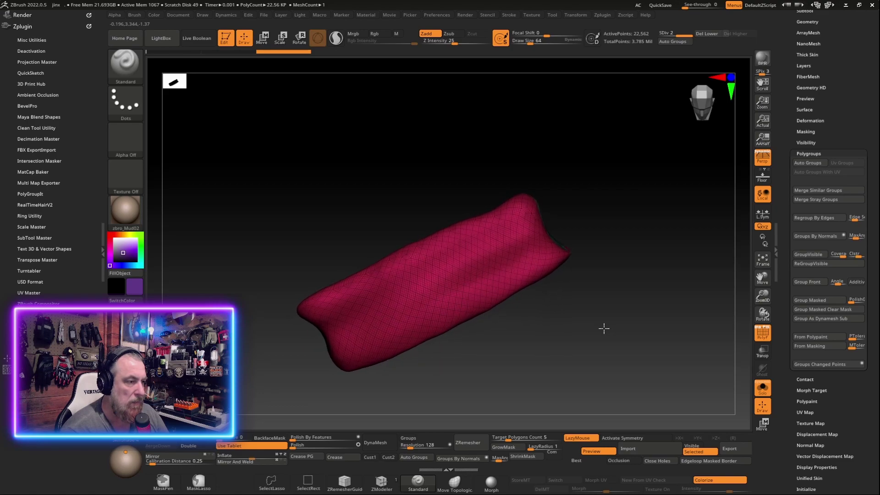
# Undo the polygroup change and bring the strap back into a large diagonal view.
pyautogui.click(811, 282)
pyautogui.moveTo(563, 189); pyautogui.dragTo(610, 226)
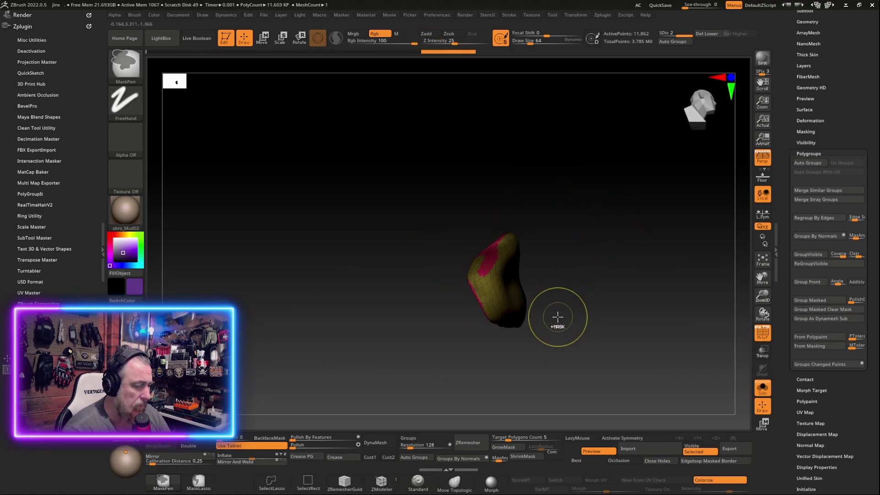
pyautogui.hotkey('ctrl', 'z')
pyautogui.moveTo(558, 317)
pyautogui.mouseDown()
pyautogui.moveTo(515, 321)
pyautogui.moveTo(621, 356)
pyautogui.moveTo(566, 219)
pyautogui.moveTo(594, 307)
pyautogui.moveTo(600, 256)
pyautogui.moveTo(589, 328)
pyautogui.moveTo(592, 321)
pyautogui.mouseUp()
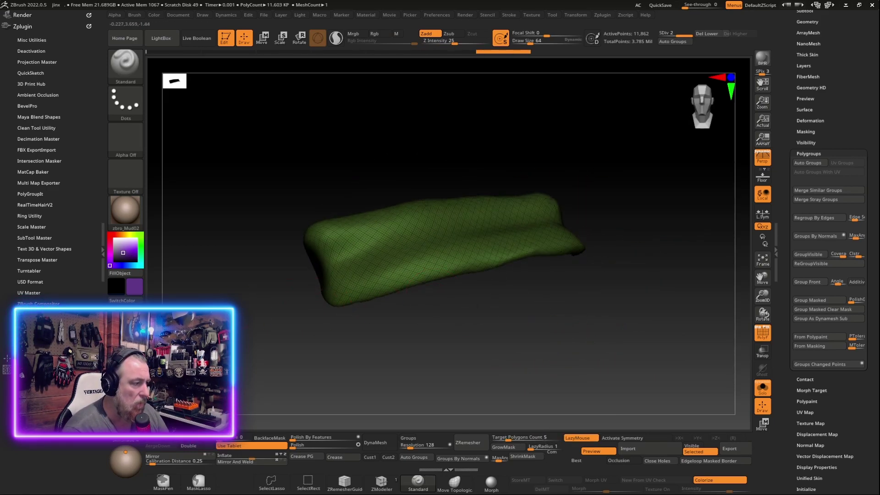
# Drop the strap to SDiv 1, delete higher levels, and hide all but one strap piece.
pyautogui.click(662, 34)
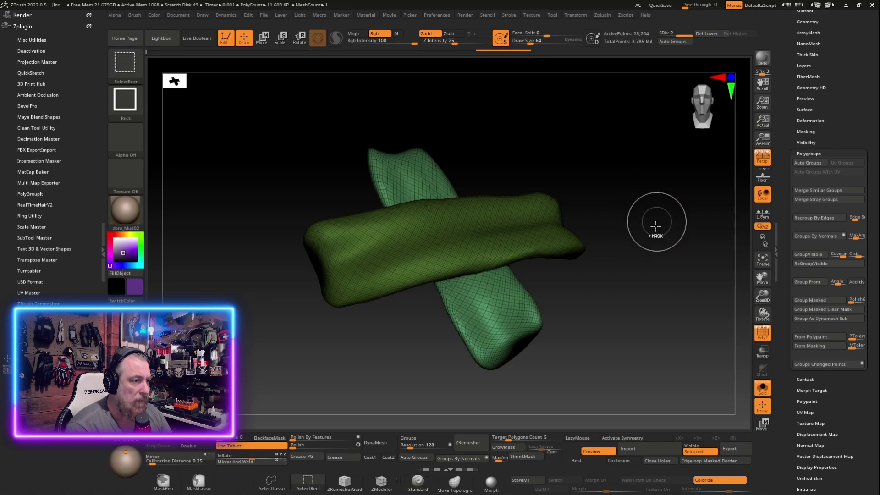
pyautogui.moveTo(638, 207); pyautogui.dragTo(616, 189)
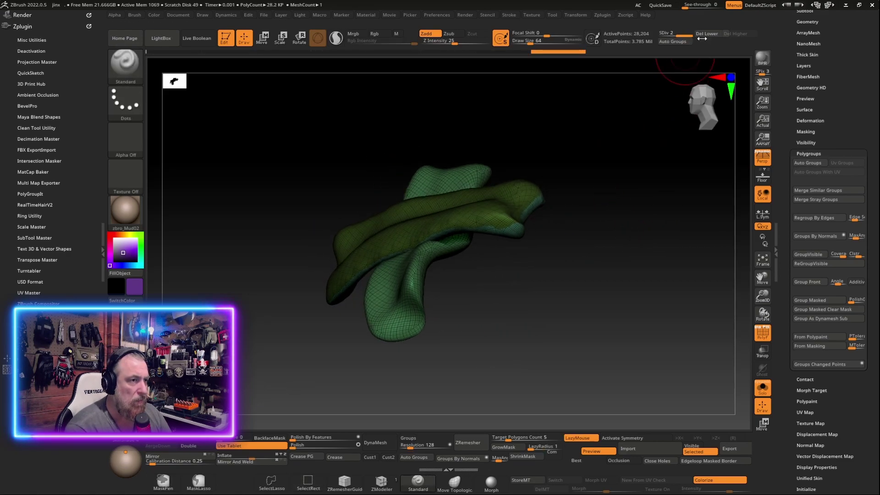
pyautogui.moveTo(662, 34); pyautogui.dragTo(652, 54)
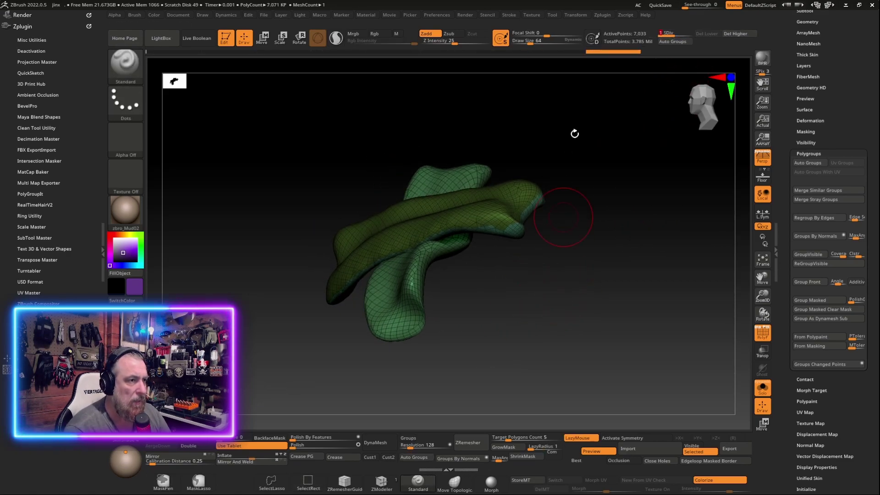
pyautogui.click(729, 33)
pyautogui.moveTo(582, 329)
pyautogui.mouseDown()
pyautogui.moveTo(609, 294)
pyautogui.moveTo(554, 328)
pyautogui.moveTo(593, 325)
pyautogui.moveTo(628, 358)
pyautogui.moveTo(209, 294)
pyautogui.mouseUp()
pyautogui.keyDown('ctrl'); pyautogui.keyDown('shift'); pyautogui.click(505, 334); pyautogui.keyUp('shift'); pyautogui.keyUp('ctrl')
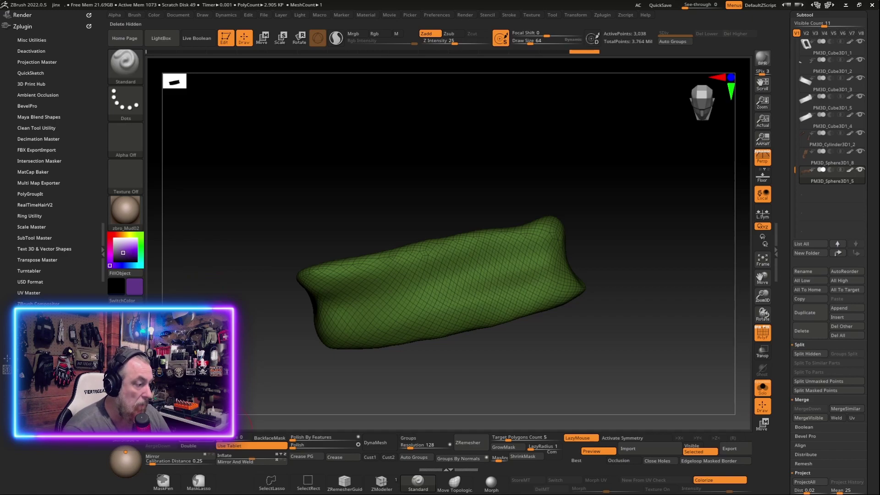
# Remesh the strap with ZRemesher Legacy (2018) at a 0.1 target polygon count.
pyautogui.moveTo(665, 316); pyautogui.dragTo(688, 321)
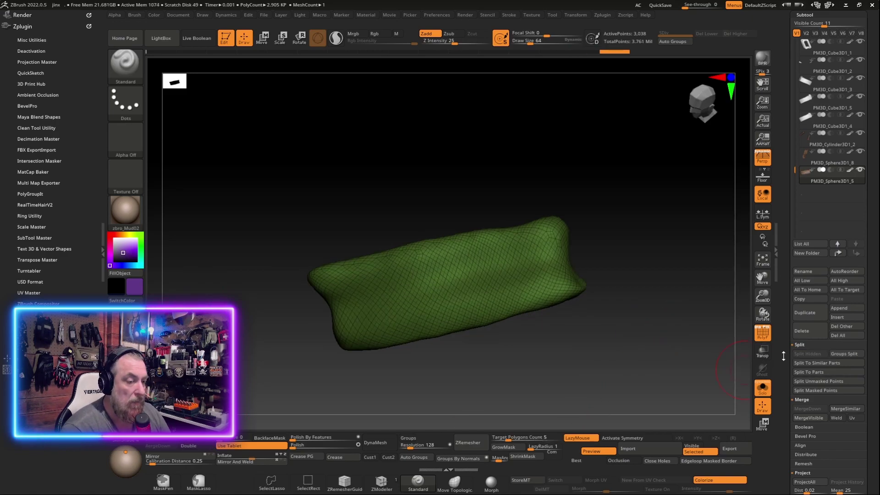
pyautogui.scroll(-5, 805, 193)
pyautogui.press('shift')
pyautogui.click(806, 191)
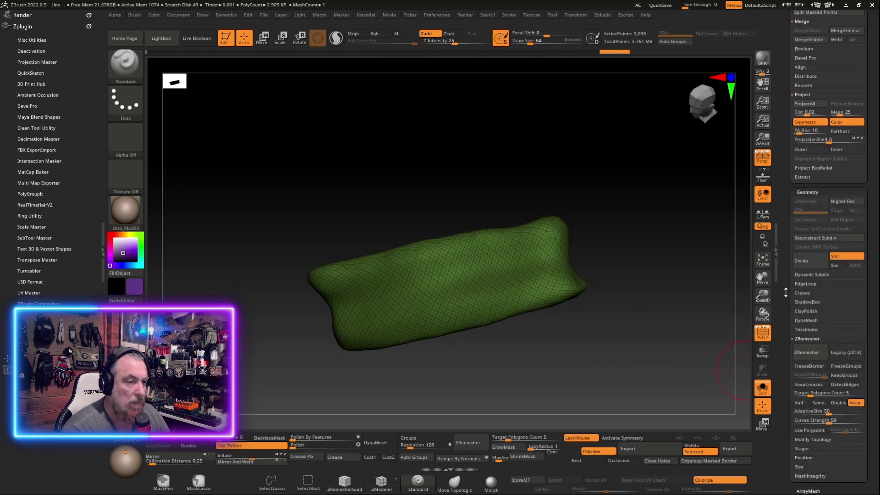
pyautogui.click(852, 359)
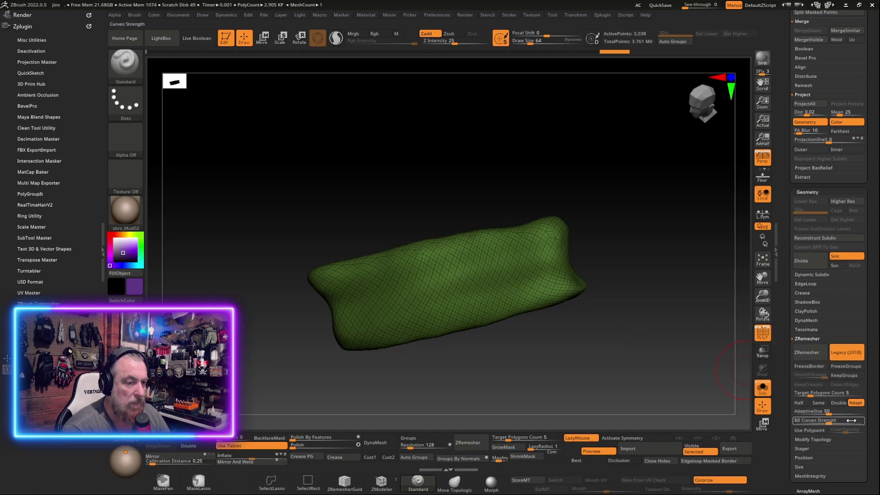
pyautogui.moveTo(806, 397); pyautogui.dragTo(718, 488)
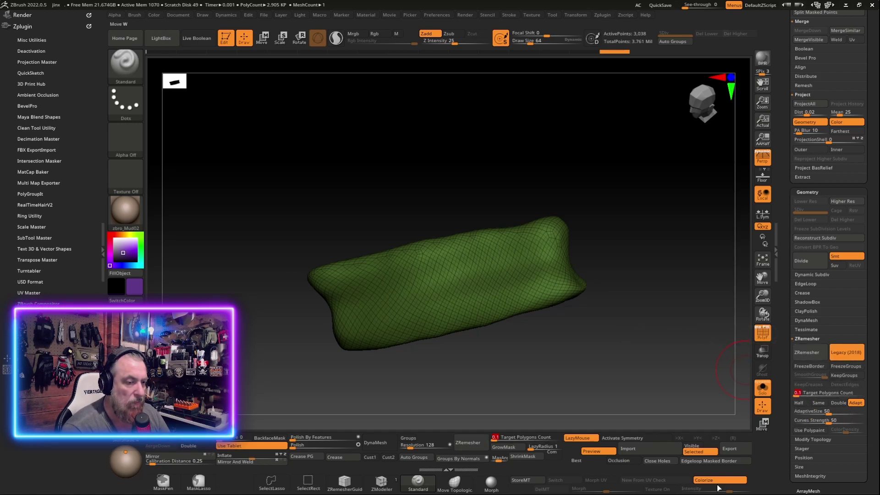
pyautogui.click(803, 347)
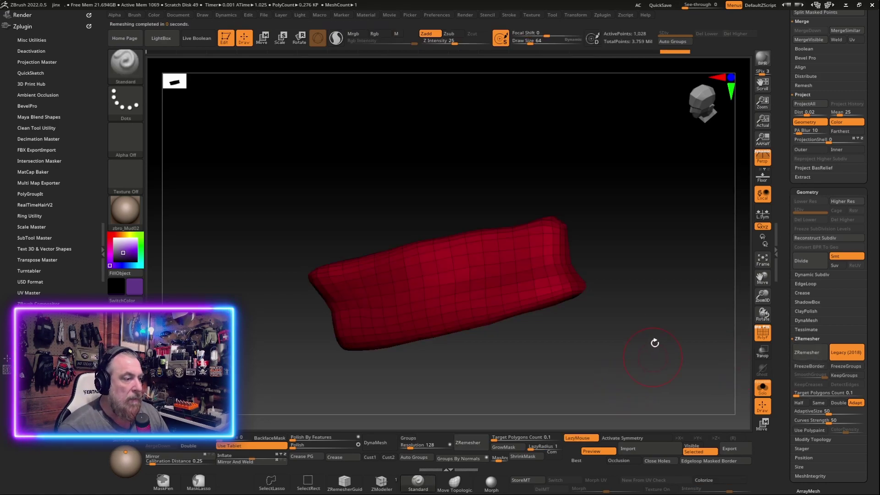
# Inspect the remeshed strap from several angles and lower its AdaptiveSize value.
pyautogui.moveTo(654, 338)
pyautogui.mouseDown()
pyautogui.moveTo(661, 353)
pyautogui.moveTo(300, 437)
pyautogui.mouseUp()
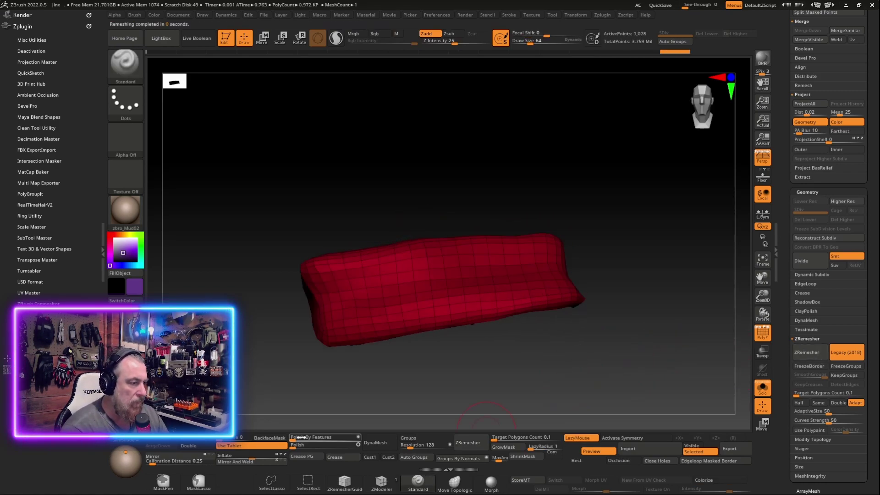
pyautogui.moveTo(610, 362); pyautogui.dragTo(631, 366)
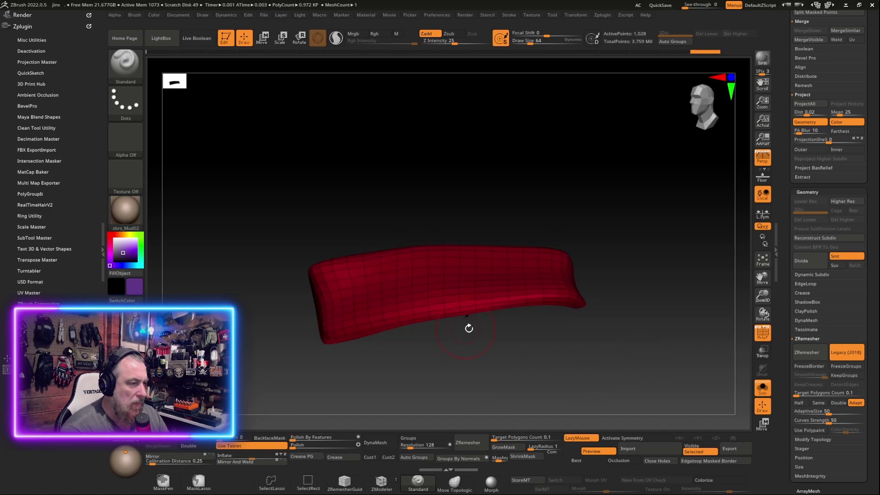
pyautogui.keyDown('alt'); pyautogui.moveTo(469, 328); pyautogui.dragTo(477, 367); pyautogui.keyUp('alt')
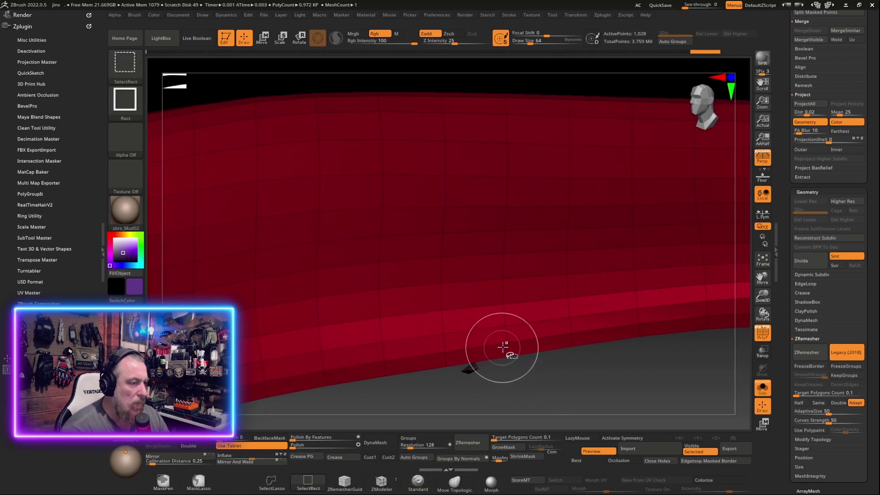
pyautogui.moveTo(558, 399)
pyautogui.keyDown('alt'); pyautogui.mouseDown()
pyautogui.moveTo(540, 264)
pyautogui.moveTo(579, 275)
pyautogui.mouseUp(); pyautogui.keyUp('alt')
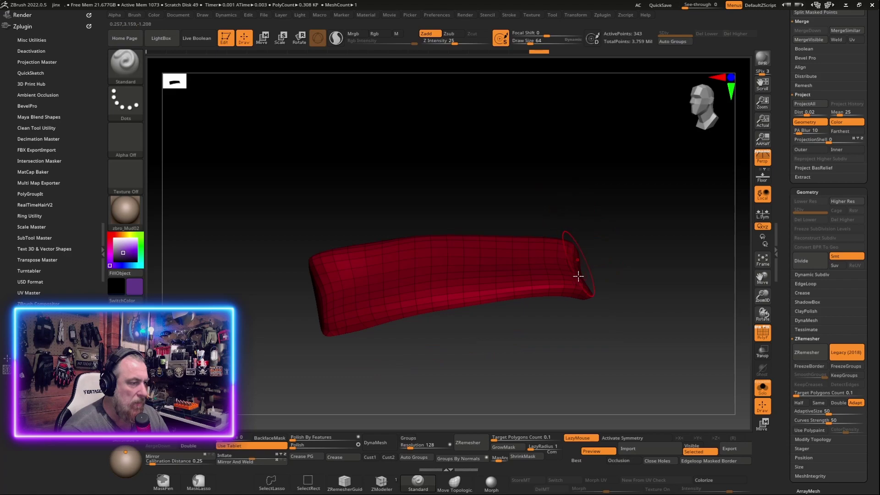
pyautogui.moveTo(564, 347); pyautogui.dragTo(847, 403)
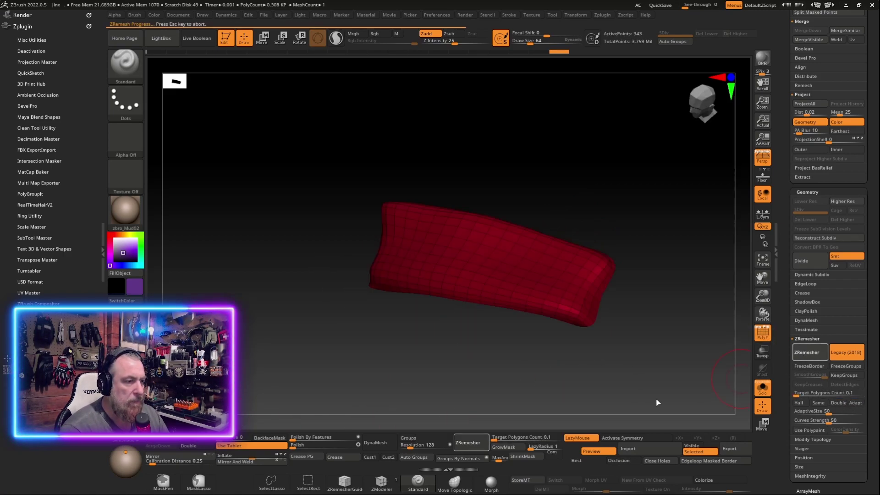
pyautogui.moveTo(678, 393)
pyautogui.mouseDown()
pyautogui.moveTo(631, 320)
pyautogui.moveTo(649, 360)
pyautogui.moveTo(664, 329)
pyautogui.moveTo(628, 353)
pyautogui.moveTo(678, 335)
pyautogui.moveTo(645, 338)
pyautogui.moveTo(655, 324)
pyautogui.mouseUp()
pyautogui.moveTo(831, 412); pyautogui.dragTo(818, 412)
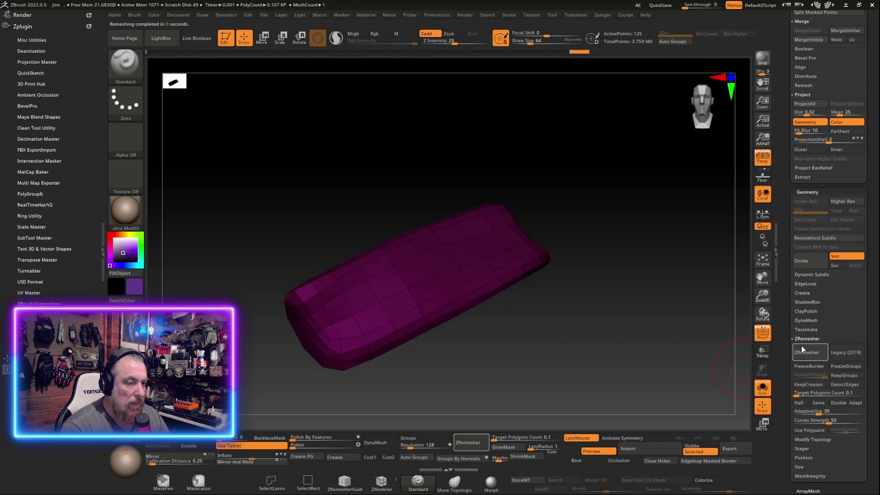
# Re-run ZRemesher Legacy (2018) on the strap several times until it settles at about 106 points.
pyautogui.click(802, 351)
pyautogui.moveTo(619, 378); pyautogui.dragTo(673, 377)
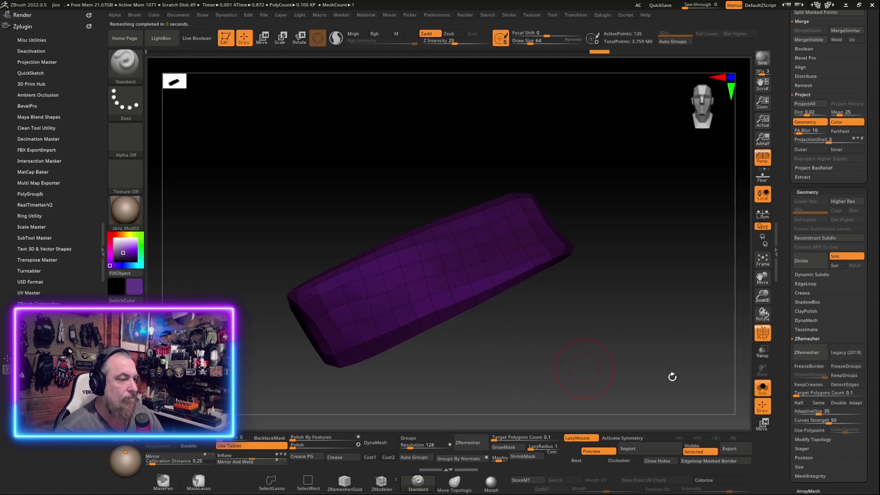
pyautogui.click(847, 352)
pyautogui.click(807, 352)
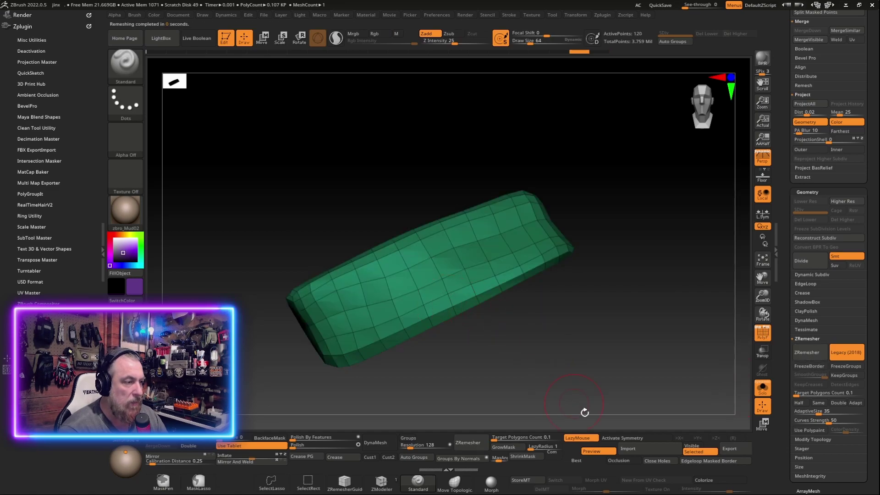
pyautogui.moveTo(584, 413)
pyautogui.mouseDown()
pyautogui.moveTo(574, 383)
pyautogui.moveTo(688, 370)
pyautogui.mouseUp()
pyautogui.click(805, 352)
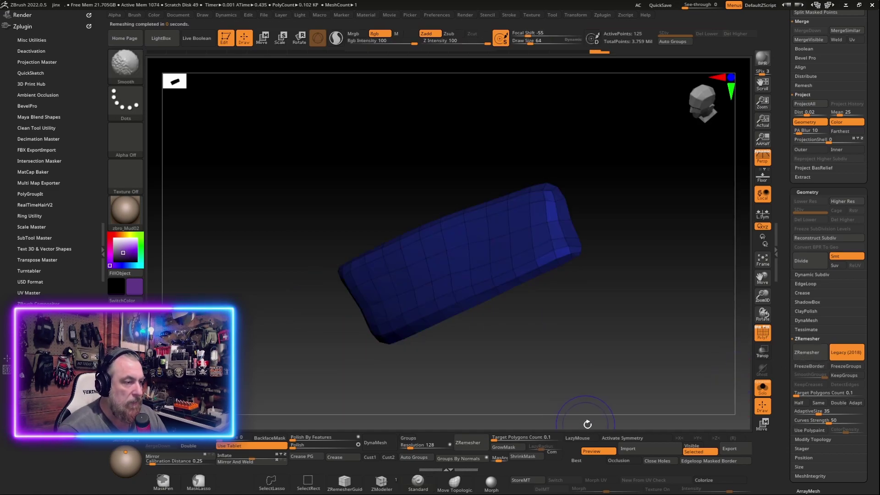
pyautogui.moveTo(587, 425)
pyautogui.mouseDown()
pyautogui.moveTo(593, 334)
pyautogui.moveTo(632, 330)
pyautogui.mouseUp()
pyautogui.click(805, 353)
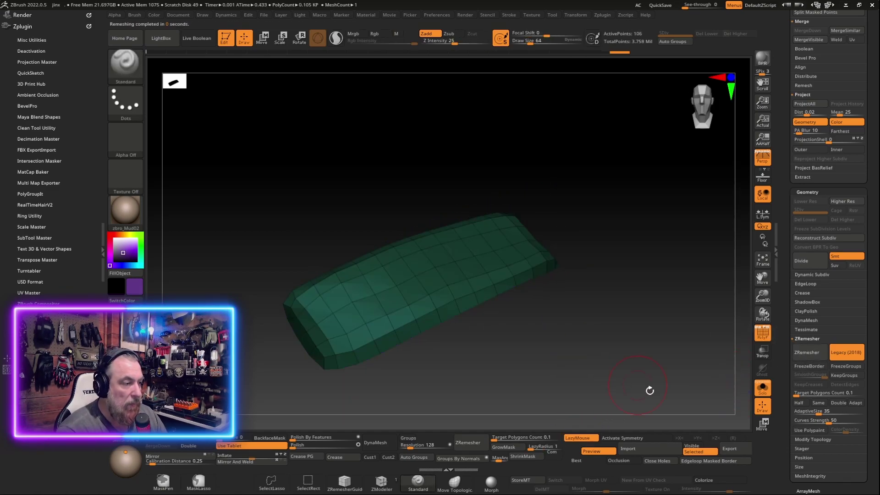
pyautogui.moveTo(652, 382)
pyautogui.mouseDown()
pyautogui.moveTo(579, 236)
pyautogui.moveTo(595, 225)
pyautogui.mouseUp()
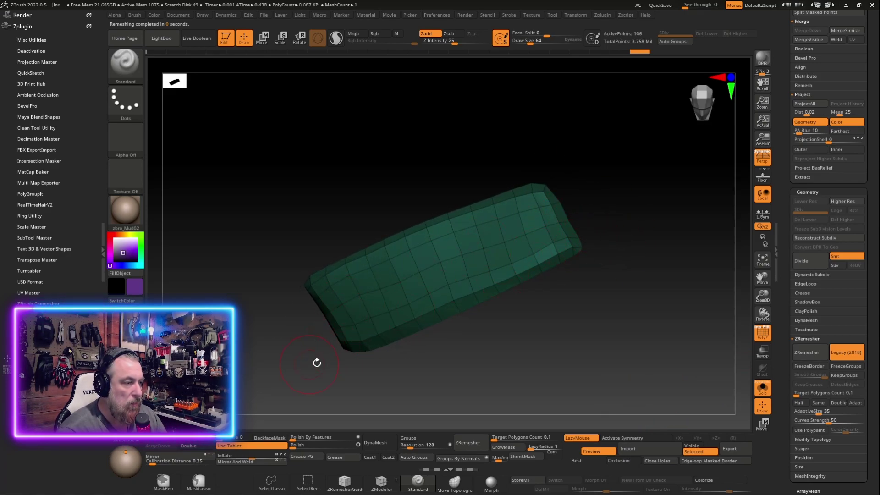
pyautogui.moveTo(605, 249)
pyautogui.mouseDown()
pyautogui.moveTo(655, 246)
pyautogui.moveTo(564, 320)
pyautogui.moveTo(715, 334)
pyautogui.mouseUp()
# Select and solo the green strap, group its front polygons, and hide all but one polygroup.
pyautogui.click(806, 329)
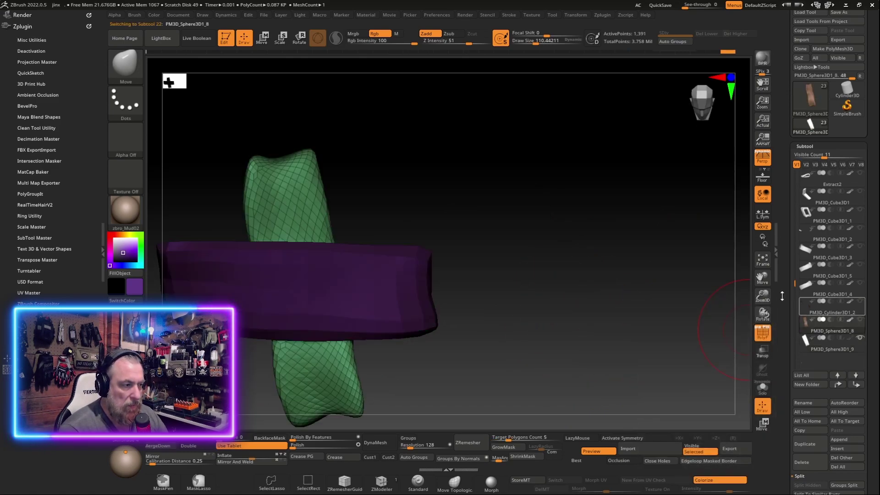
pyautogui.moveTo(569, 295); pyautogui.dragTo(783, 375)
pyautogui.click(763, 387)
pyautogui.moveTo(664, 376)
pyautogui.mouseDown()
pyautogui.moveTo(605, 366)
pyautogui.moveTo(642, 276)
pyautogui.mouseUp()
pyautogui.moveTo(779, 367); pyautogui.dragTo(779, 137)
pyautogui.scroll(-8, 835, 250)
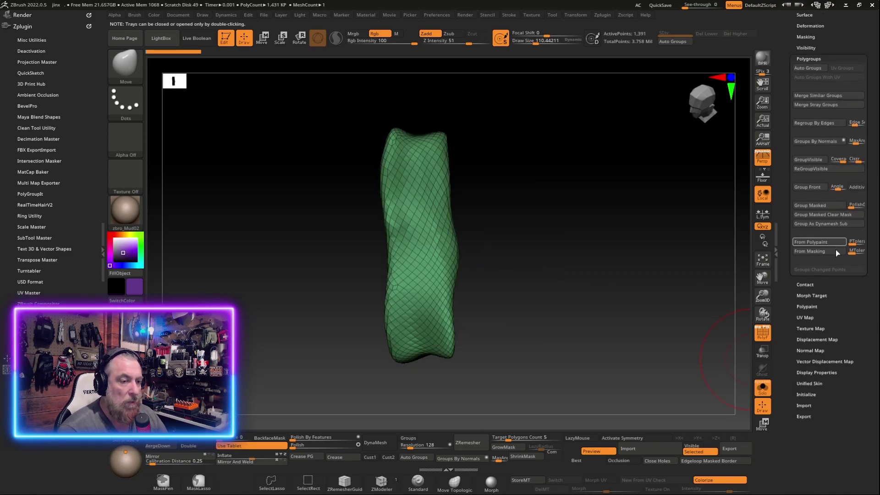
pyautogui.click(807, 183)
pyautogui.keyDown('ctrl'); pyautogui.keyDown('shift'); pyautogui.click(502, 290); pyautogui.keyUp('shift'); pyautogui.keyUp('ctrl')
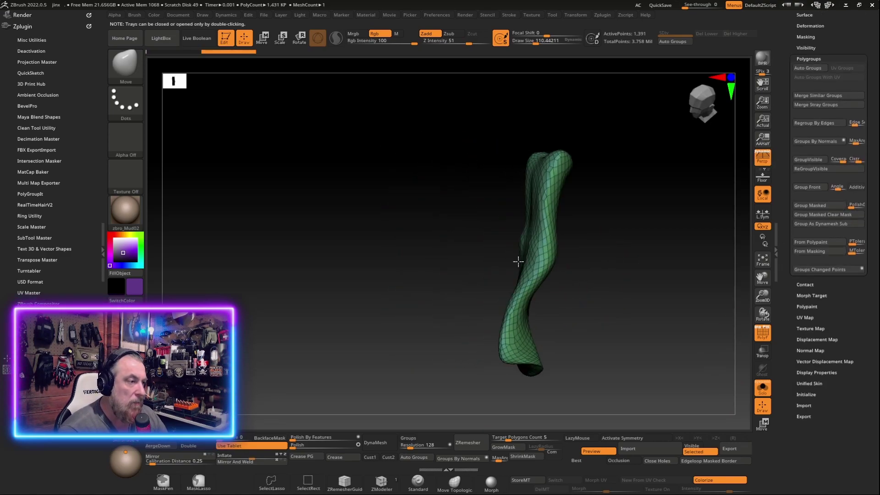
pyautogui.moveTo(517, 262)
pyautogui.mouseDown()
pyautogui.moveTo(511, 296)
pyautogui.moveTo(578, 290)
pyautogui.mouseUp()
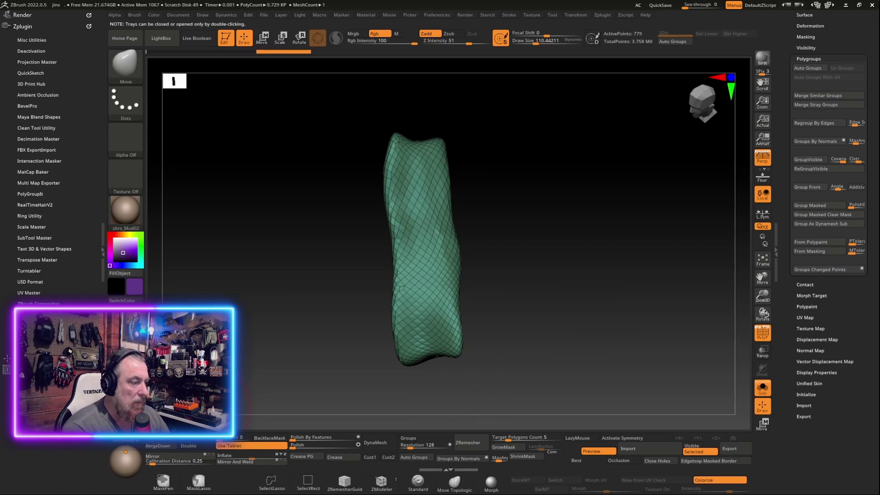
# Remesh the green strap repeatedly with Legacy on, Target Polygons 0.1 and Adapt off.
pyautogui.scroll(9, 825, 275)
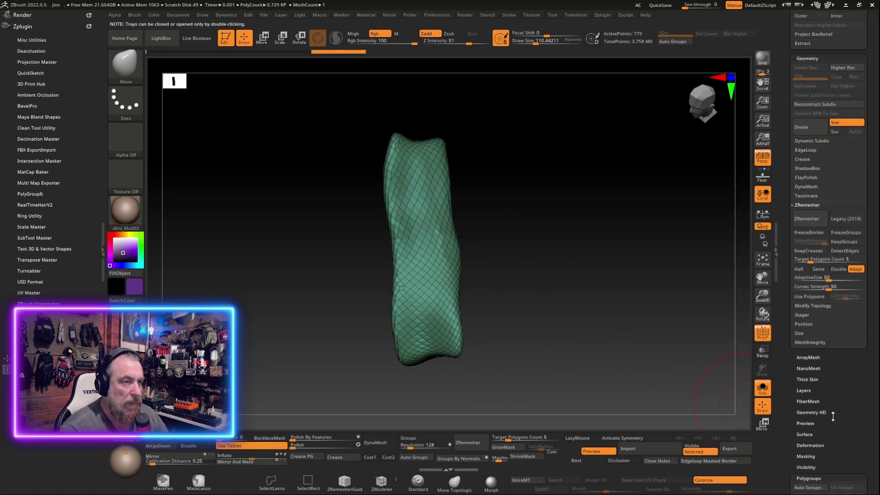
pyautogui.click(846, 208)
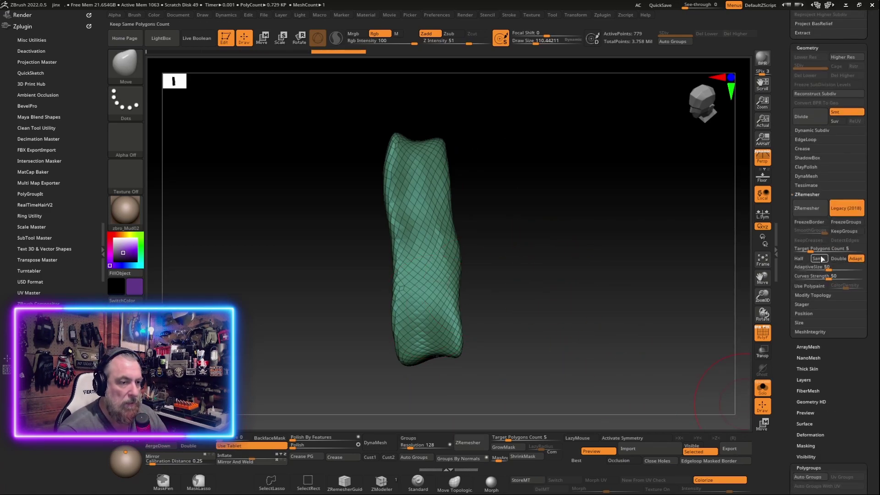
pyautogui.moveTo(825, 249); pyautogui.dragTo(807, 269)
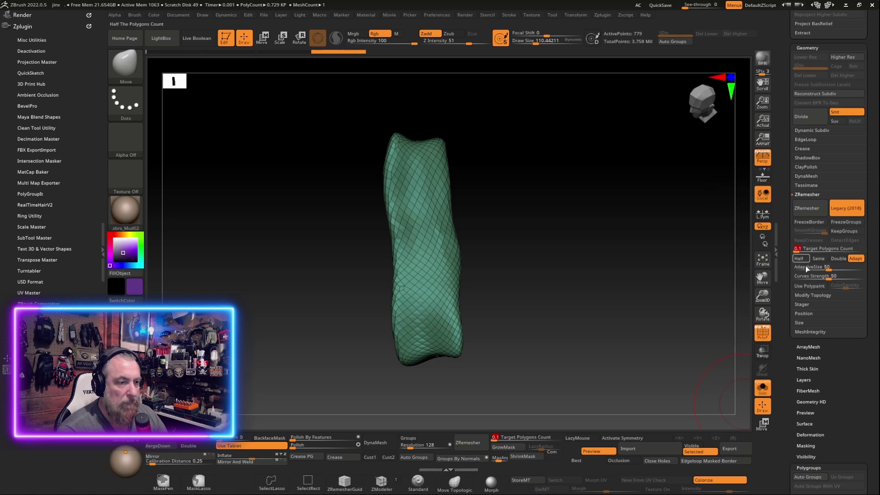
pyautogui.click(854, 259)
pyautogui.click(807, 208)
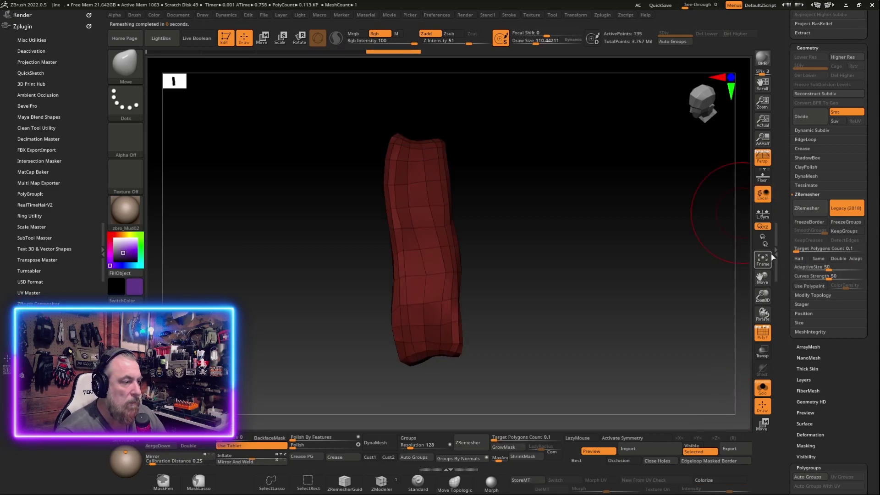
pyautogui.keyDown('shift'); pyautogui.click(807, 208); pyautogui.keyUp('shift')
pyautogui.keyDown('shift'); pyautogui.click(803, 209); pyautogui.keyUp('shift')
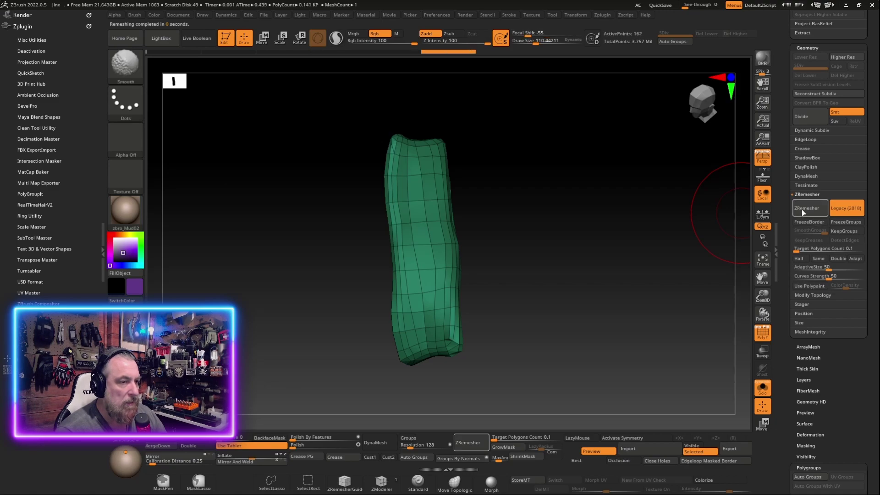
pyautogui.click(812, 207)
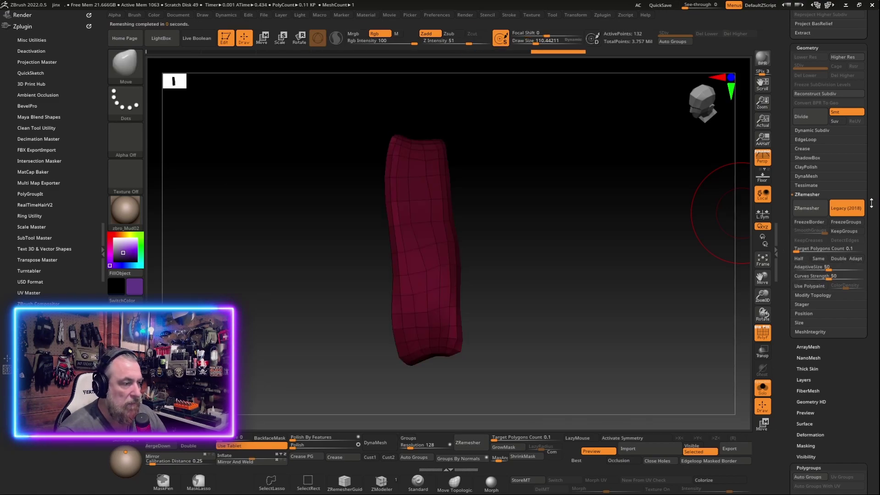
pyautogui.click(821, 213)
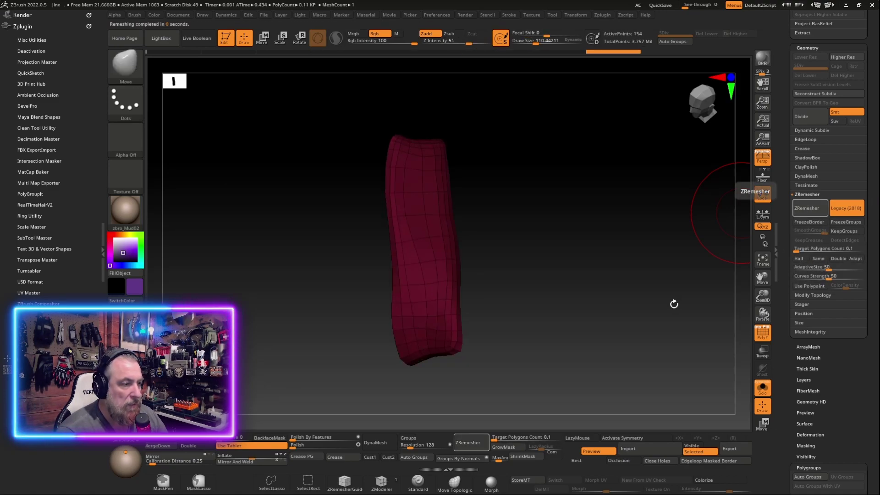
pyautogui.click(812, 211)
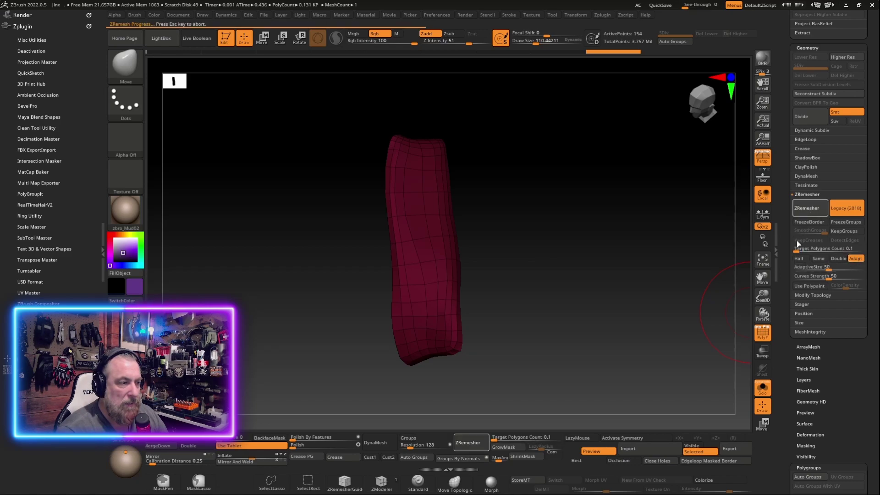
pyautogui.keyDown('shift'); pyautogui.click(813, 210); pyautogui.keyUp('shift')
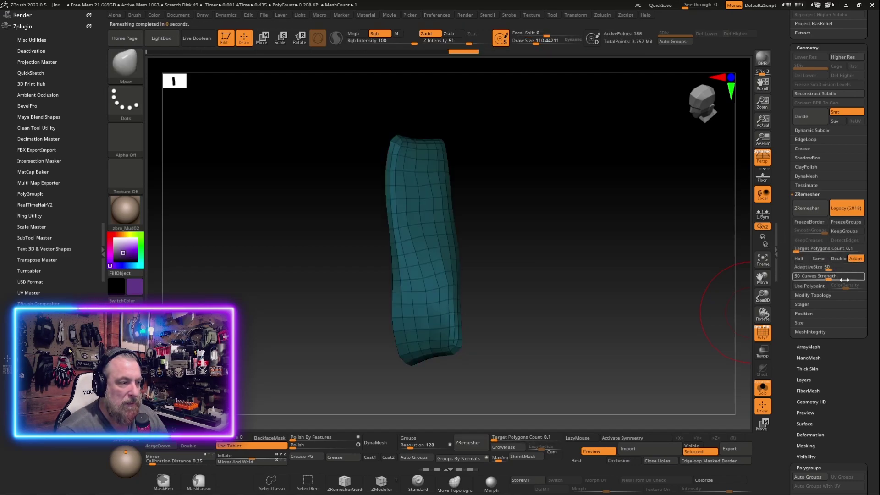
# Toggle Adapt and Legacy settings and run a final remesh to about 116 points.
pyautogui.click(827, 259)
pyautogui.moveTo(665, 279)
pyautogui.mouseDown()
pyautogui.moveTo(558, 290)
pyautogui.moveTo(656, 321)
pyautogui.moveTo(629, 279)
pyautogui.moveTo(623, 338)
pyautogui.moveTo(651, 321)
pyautogui.moveTo(674, 330)
pyautogui.moveTo(702, 379)
pyautogui.mouseUp()
pyautogui.click(846, 208)
pyautogui.click(846, 208)
pyautogui.click(808, 208)
# Turn Solo off and orbit to a front view of the crossed straps and rings.
pyautogui.click(764, 387)
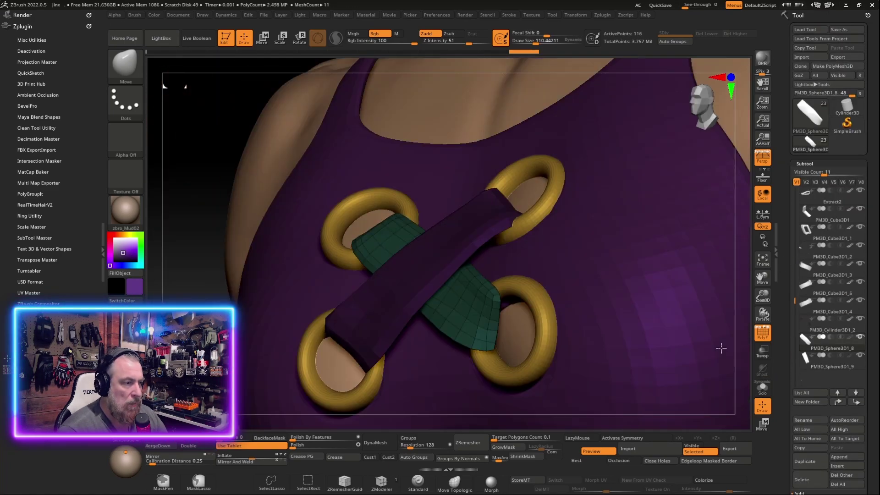
pyautogui.moveTo(721, 348); pyautogui.dragTo(714, 314, button='right')
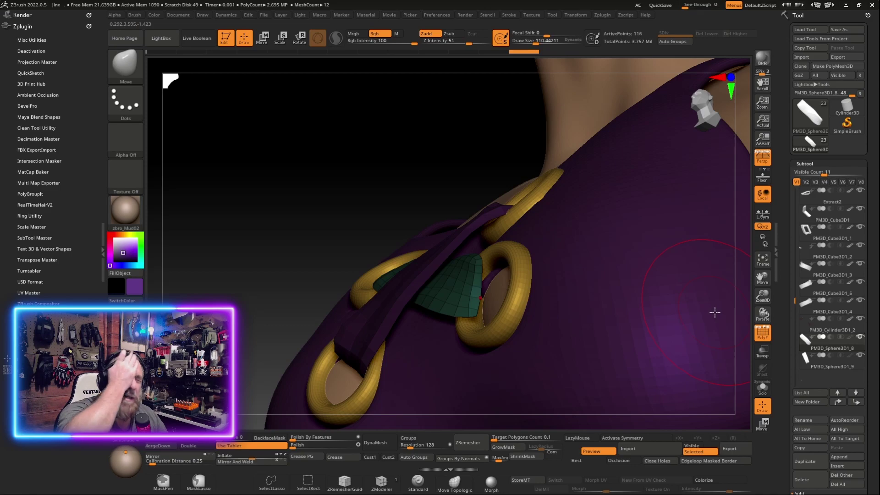
pyautogui.moveTo(715, 313); pyautogui.dragTo(659, 238, button='right')
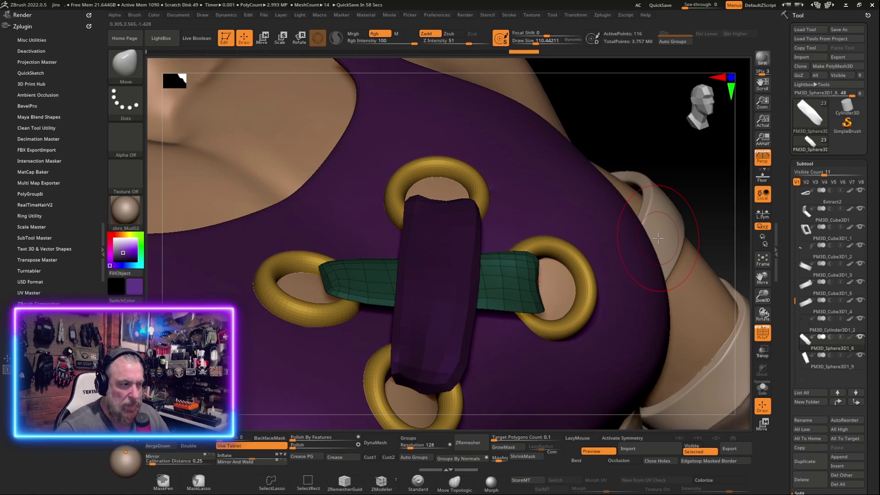
pyautogui.moveTo(659, 238); pyautogui.dragTo(525, 292, button='right')
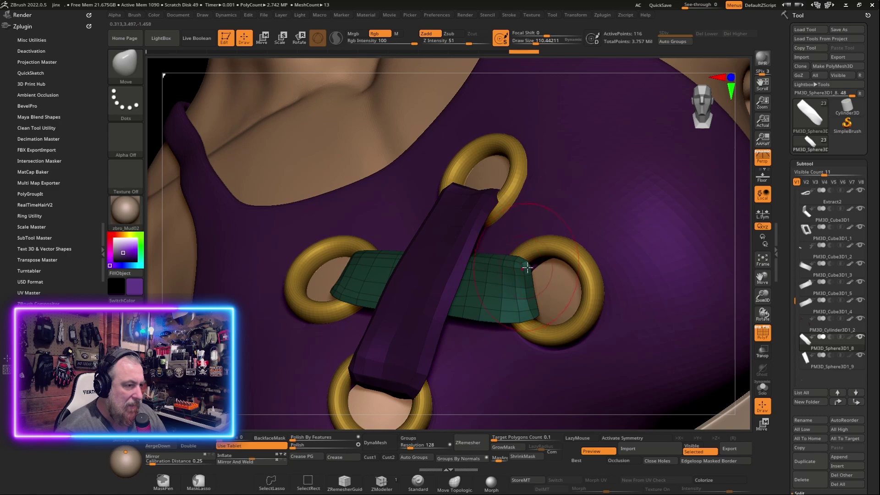
# Solo the green band, shrink the draw size, and select the ZModeler brush.
pyautogui.click(762, 388)
pyautogui.moveTo(642, 403); pyautogui.dragTo(637, 299, button='right')
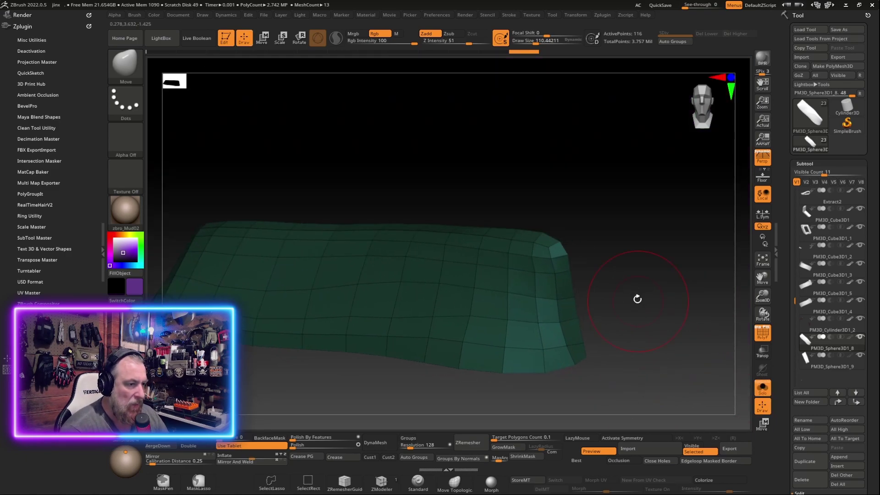
pyautogui.rightClick(637, 299)
pyautogui.moveTo(607, 249); pyautogui.dragTo(583, 376, button='right')
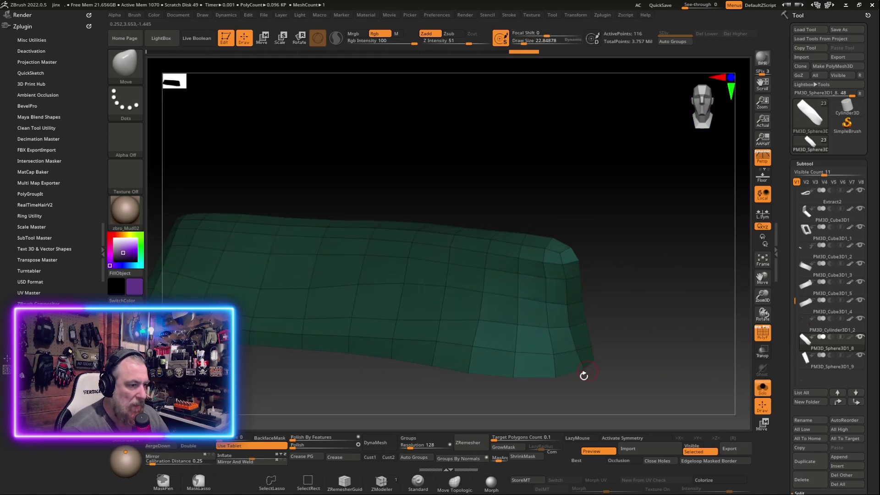
pyautogui.click(383, 483)
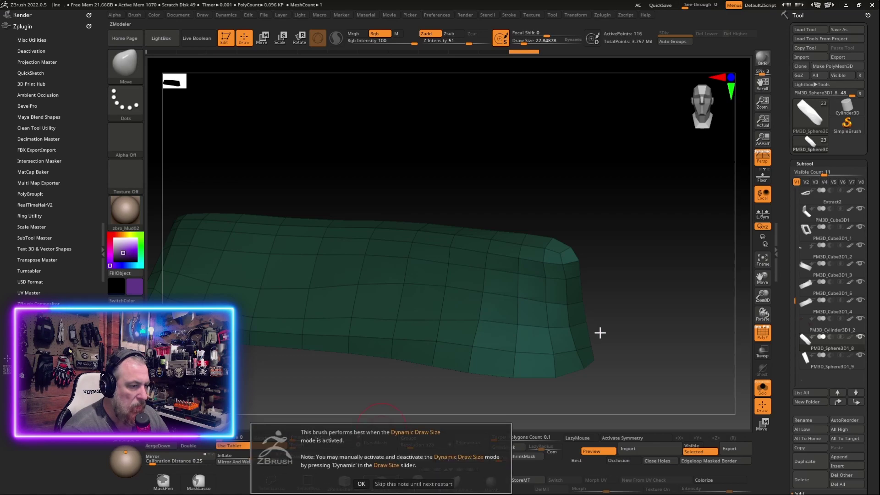
# Mark polygon strips along the green band's top and bottom edges with ZModeler.
pyautogui.click(401, 483)
pyautogui.moveTo(403, 403); pyautogui.dragTo(350, 353)
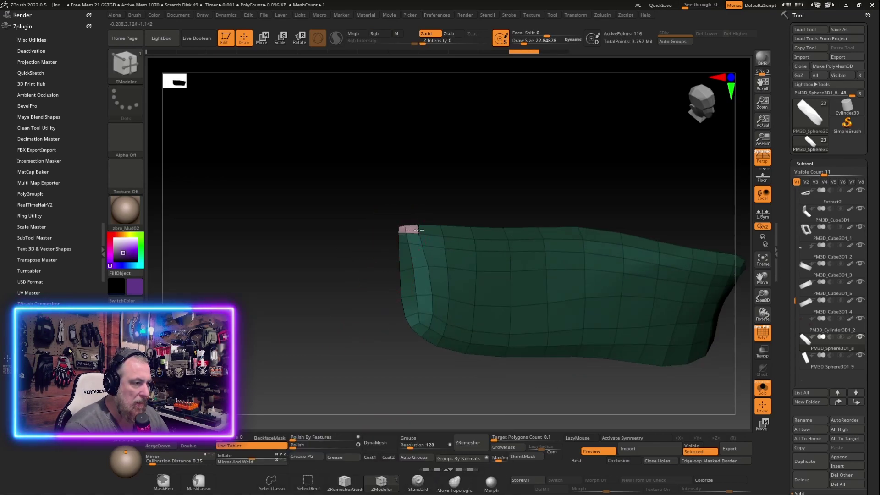
pyautogui.moveTo(418, 229); pyautogui.dragTo(478, 230)
pyautogui.moveTo(577, 235)
pyautogui.mouseDown()
pyautogui.moveTo(576, 188)
pyautogui.moveTo(495, 236)
pyautogui.mouseUp()
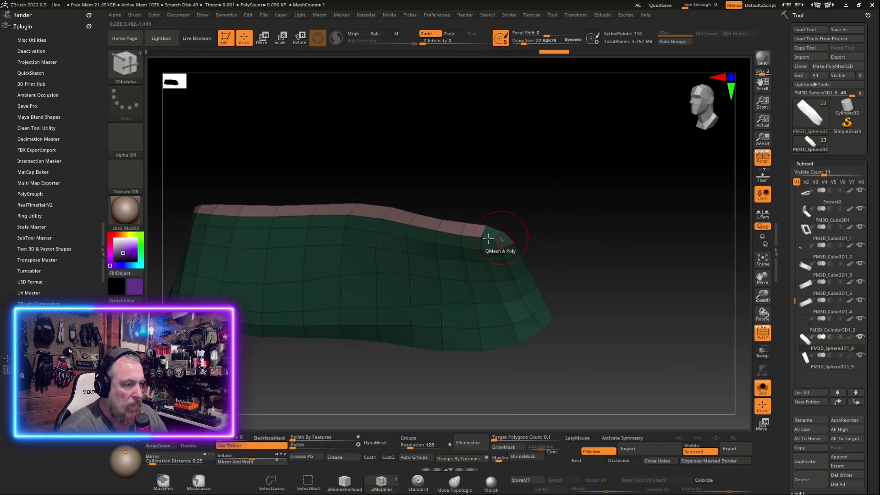
pyautogui.moveTo(548, 198); pyautogui.dragTo(510, 251)
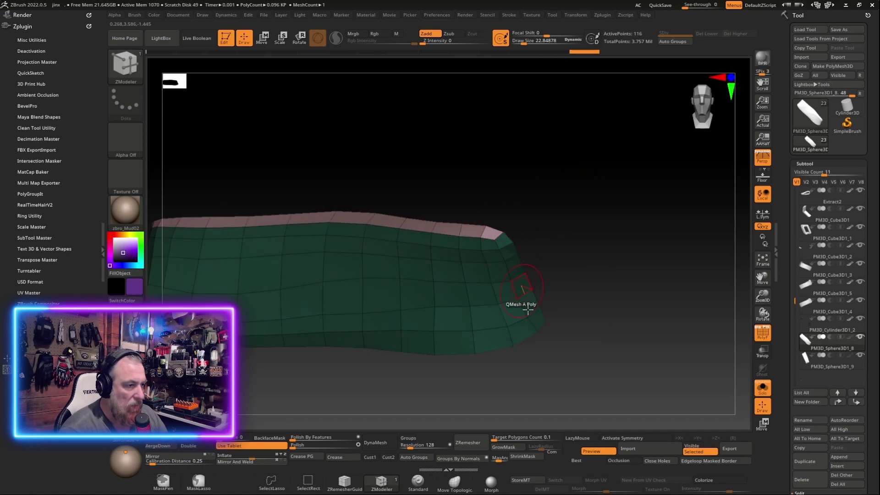
pyautogui.moveTo(534, 330)
pyautogui.mouseDown()
pyautogui.moveTo(299, 350)
pyautogui.moveTo(407, 291)
pyautogui.mouseUp()
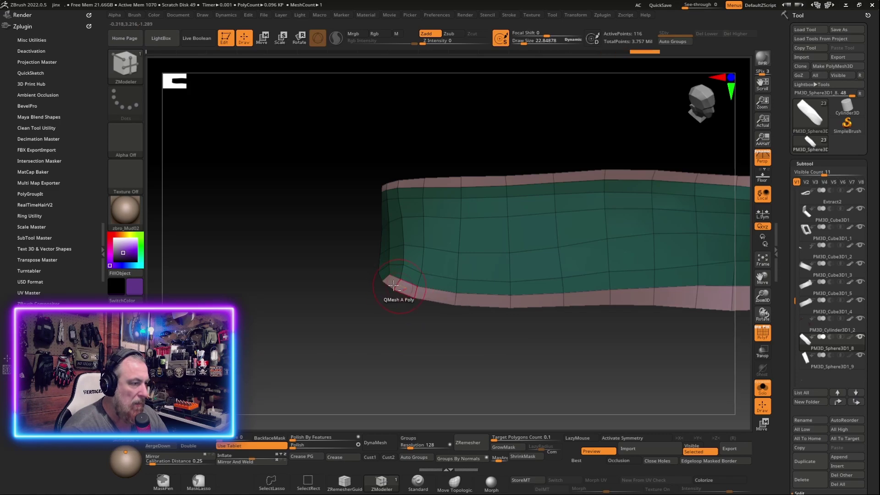
pyautogui.moveTo(372, 329); pyautogui.dragTo(395, 291)
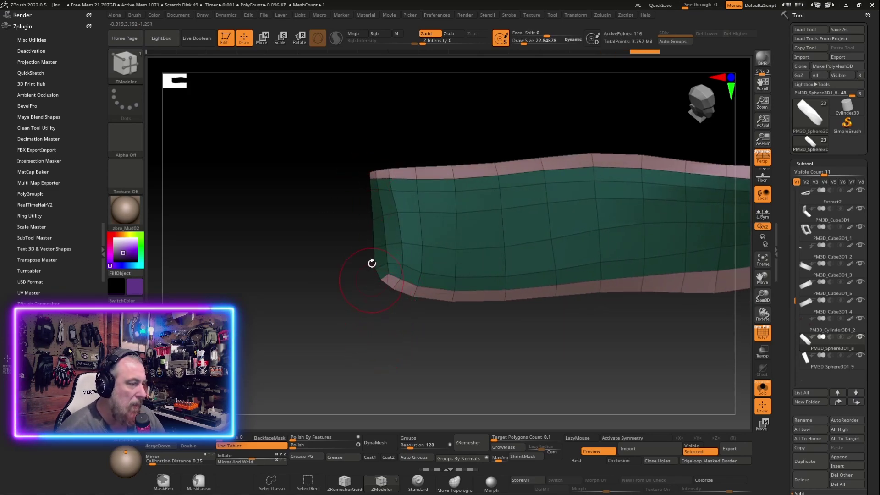
pyautogui.keyDown('ctrl'); pyautogui.moveTo(369, 328); pyautogui.dragTo(348, 275, button='right'); pyautogui.keyUp('ctrl')
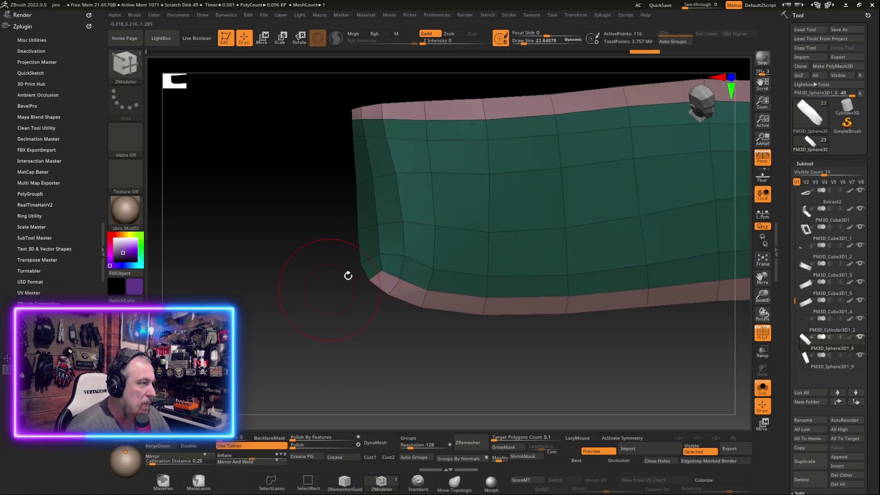
# Pull the band's lower-left corner with the Move brush, then undo the over-stretched shape.
pyautogui.press('b')
pyautogui.press('m')
pyautogui.press('v')
pyautogui.press('space')
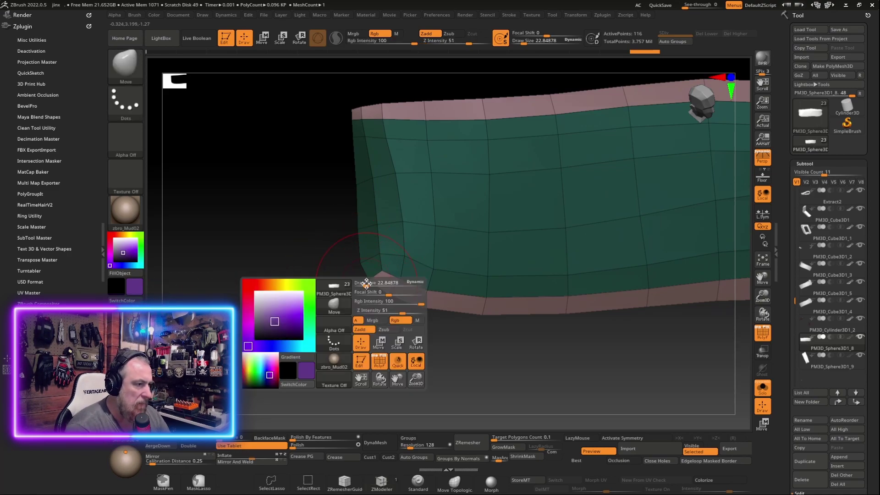
pyautogui.moveTo(370, 275); pyautogui.dragTo(358, 332)
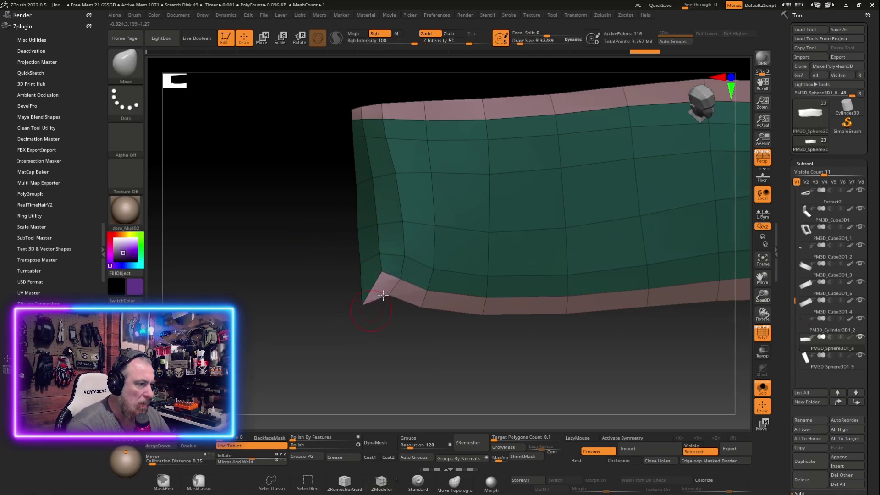
pyautogui.moveTo(383, 296); pyautogui.dragTo(386, 315)
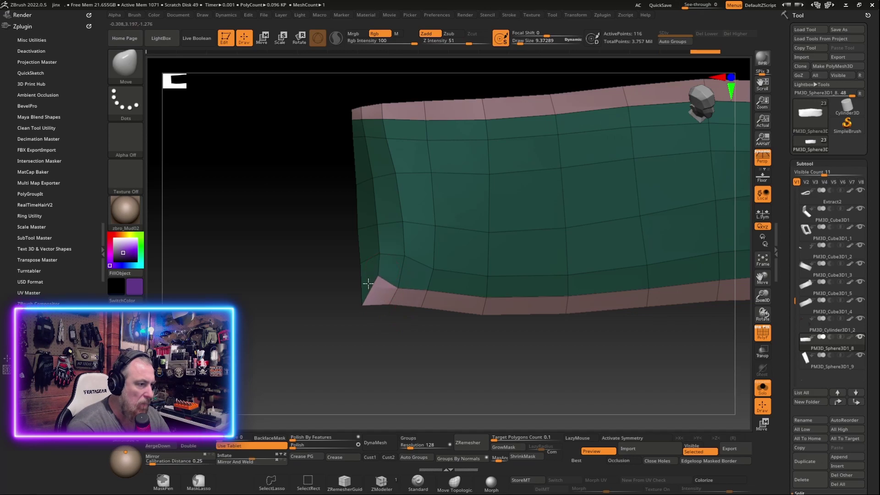
pyautogui.hotkey('ctrl', 'z')
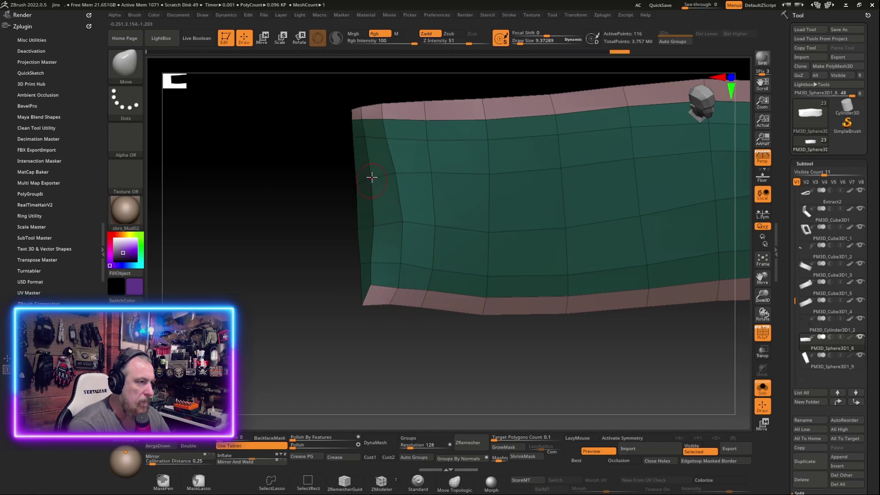
pyautogui.hotkey('ctrl', 'z')
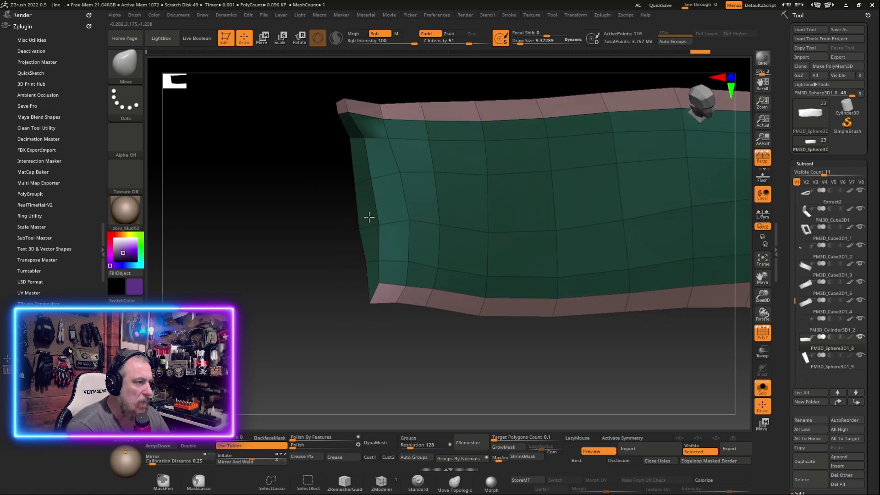
pyautogui.hotkey('ctrl', 'z')
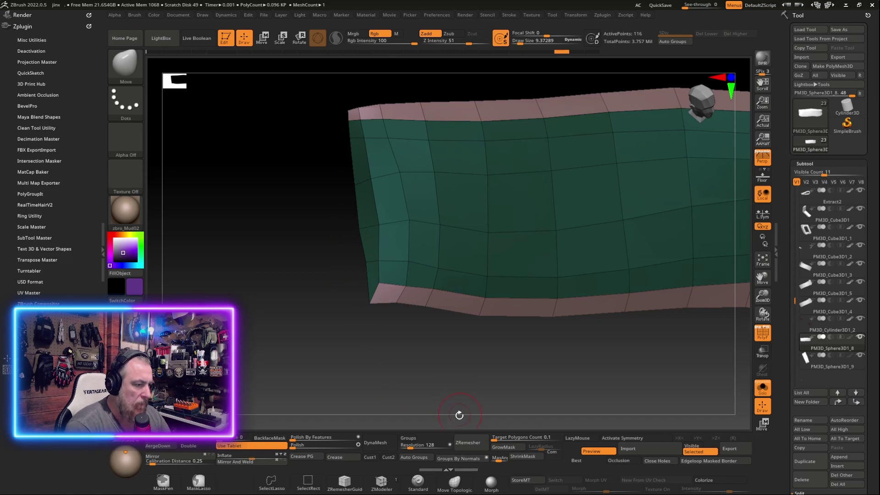
pyautogui.hotkey('ctrl', 'shift', 'z')
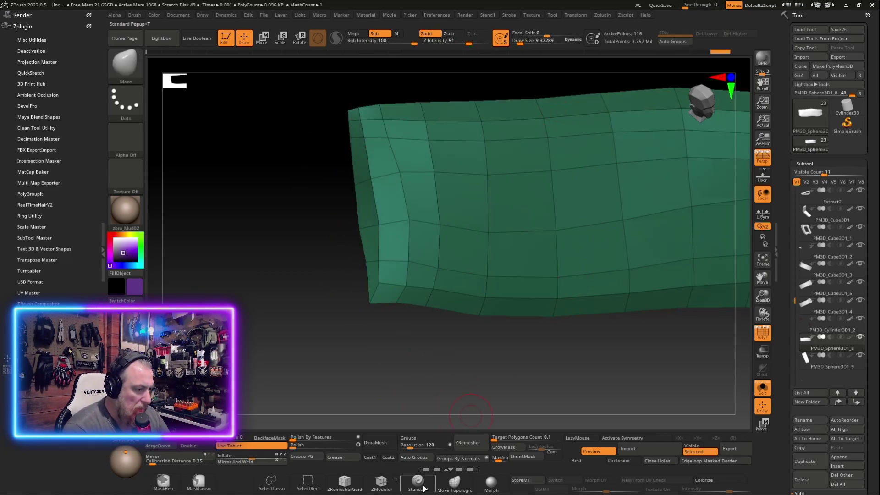
# Return to ZModeler, then switch to the Move brush with a draw size of about 22.85.
pyautogui.click(385, 485)
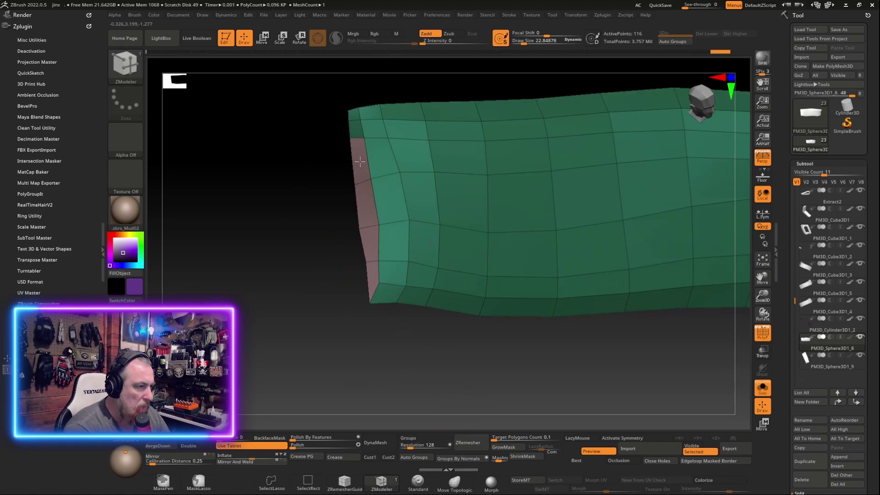
pyautogui.moveTo(507, 363)
pyautogui.mouseDown()
pyautogui.moveTo(349, 378)
pyautogui.moveTo(583, 356)
pyautogui.moveTo(663, 323)
pyautogui.moveTo(675, 226)
pyautogui.moveTo(638, 310)
pyautogui.moveTo(607, 324)
pyautogui.moveTo(379, 296)
pyautogui.mouseUp()
pyautogui.press('b')
pyautogui.press('m')
pyautogui.press('v')
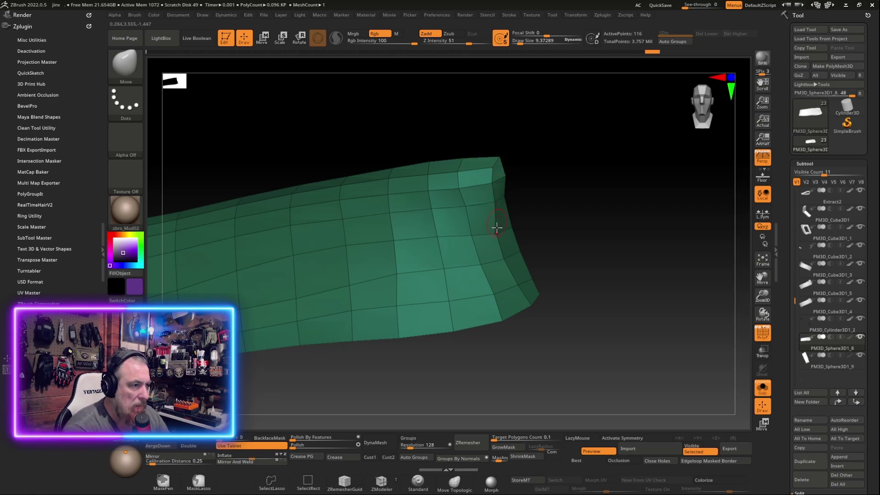
pyautogui.press('space')
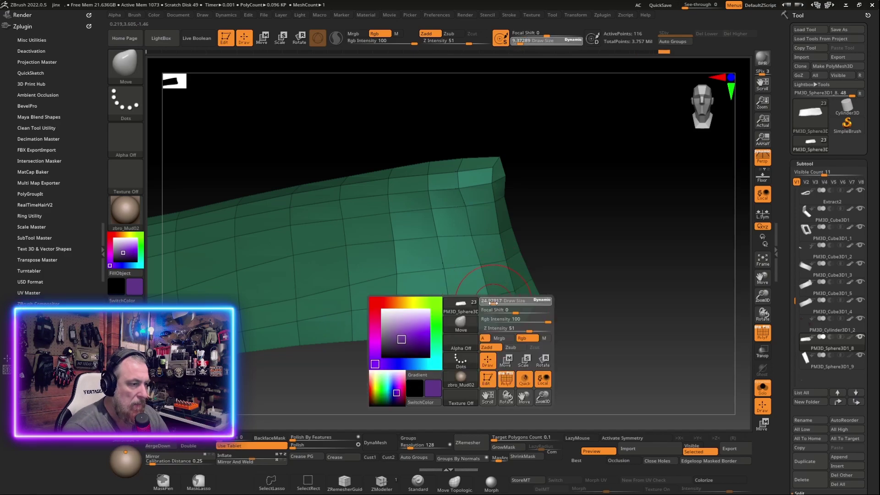
pyautogui.moveTo(493, 303); pyautogui.dragTo(495, 320)
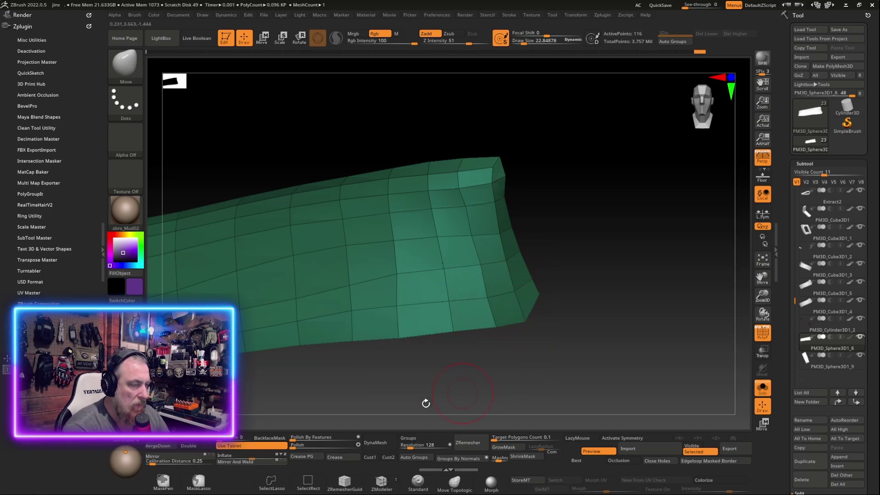
# With ZModeler, select the band's bottom row of end polygons and isolate those end faces.
pyautogui.press('b')
pyautogui.press('z')
pyautogui.press('m')
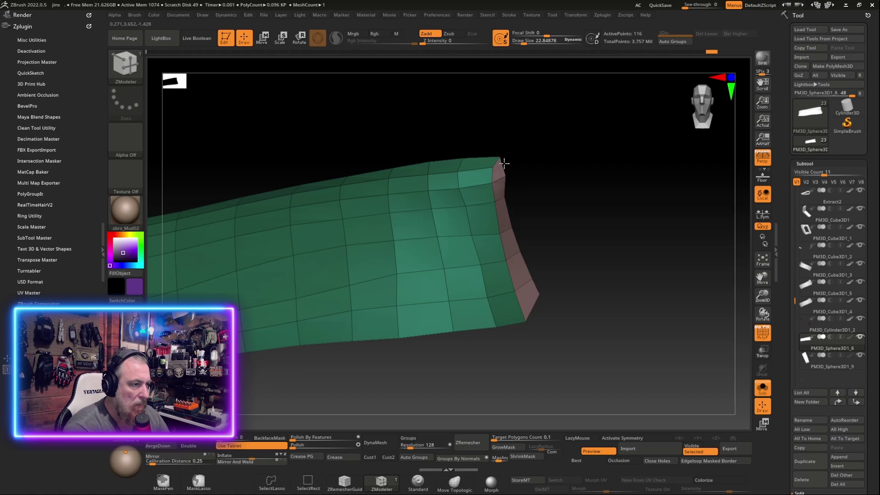
pyautogui.scroll(-5, 572, 210)
pyautogui.moveTo(572, 210)
pyautogui.mouseDown()
pyautogui.moveTo(557, 364)
pyautogui.moveTo(517, 378)
pyautogui.mouseUp()
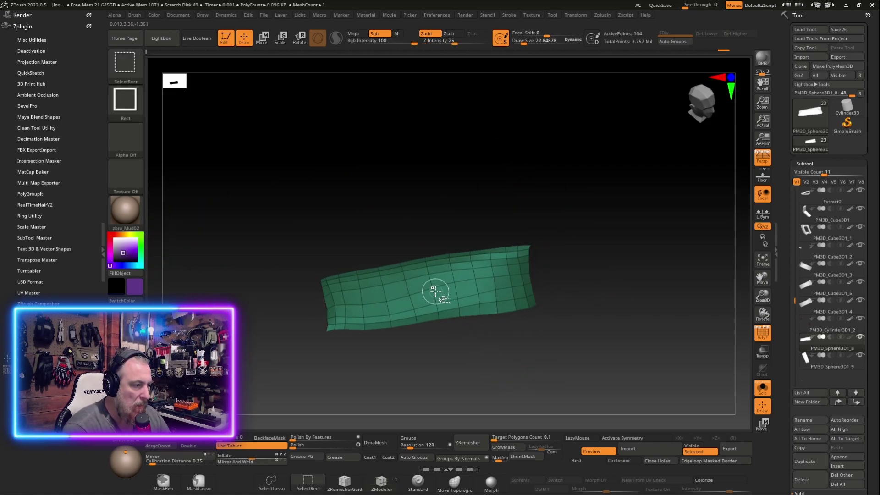
pyautogui.moveTo(653, 288)
pyautogui.mouseDown()
pyautogui.moveTo(658, 249)
pyautogui.moveTo(593, 259)
pyautogui.mouseUp()
pyautogui.scroll(3, 592, 259)
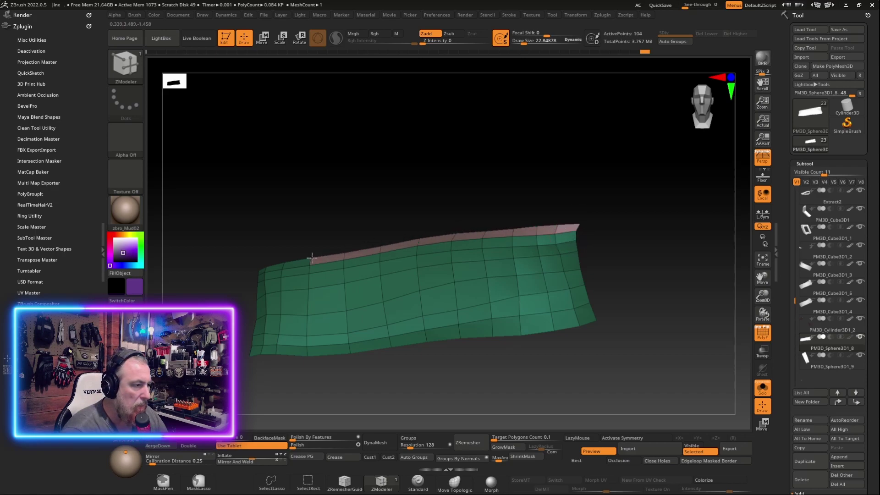
pyautogui.moveTo(257, 356)
pyautogui.mouseDown()
pyautogui.moveTo(534, 330)
pyautogui.moveTo(571, 380)
pyautogui.mouseUp()
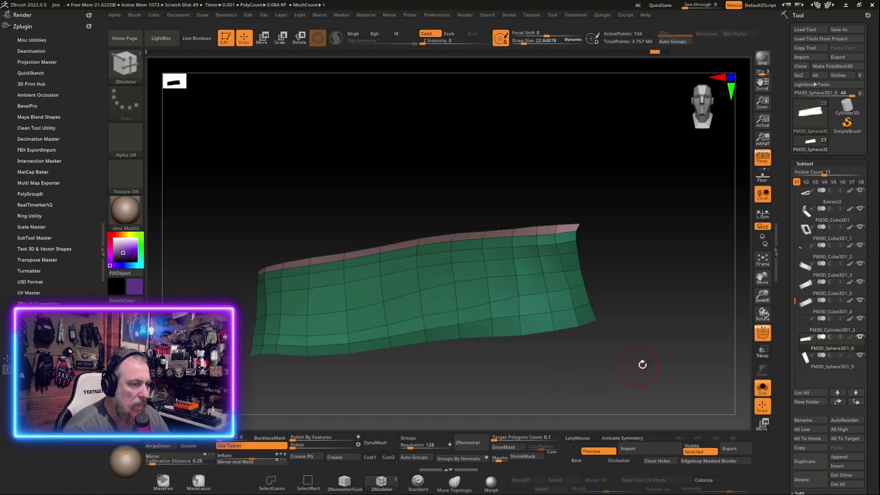
pyautogui.keyDown('ctrl'); pyautogui.keyDown('shift'); pyautogui.click(596, 248); pyautogui.keyUp('shift'); pyautogui.keyUp('ctrl')
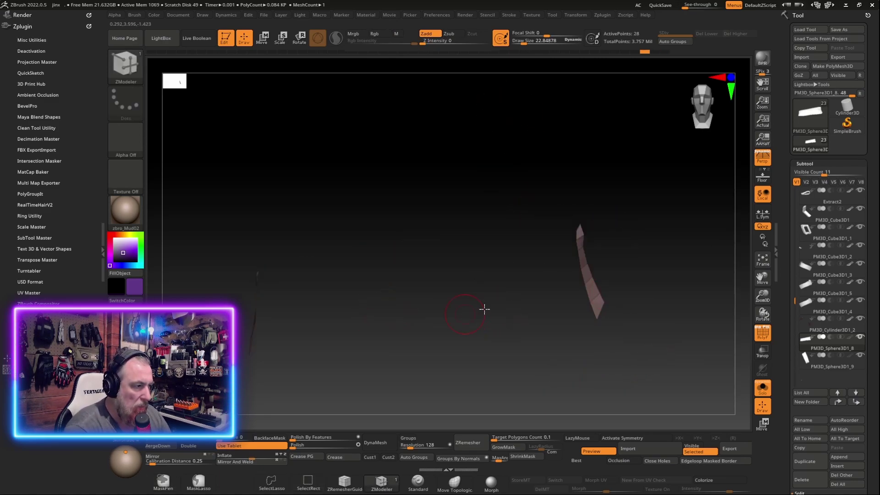
# Mask the band's right end, turn Solo off and hide the band, leaving only its end strips.
pyautogui.moveTo(484, 308); pyautogui.dragTo(475, 314)
pyautogui.keyDown('ctrl'); pyautogui.keyDown('shift'); pyautogui.click(388, 393); pyautogui.keyUp('shift'); pyautogui.keyUp('ctrl')
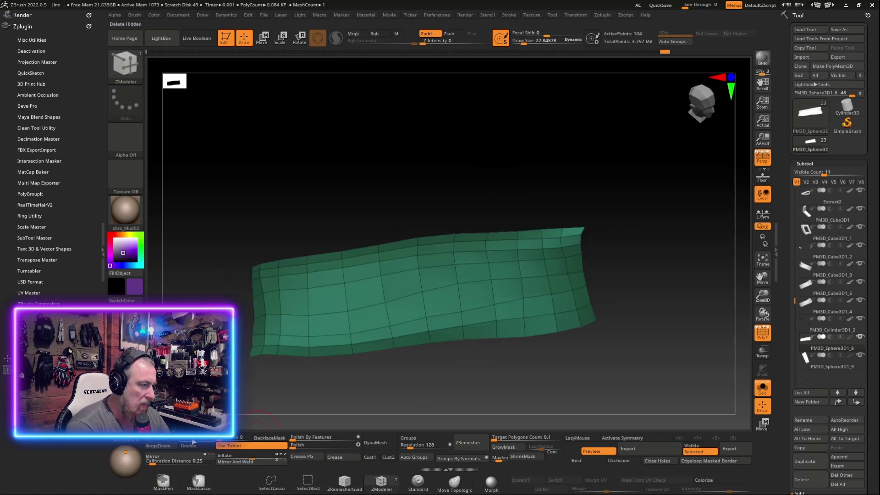
pyautogui.press('ctrl')
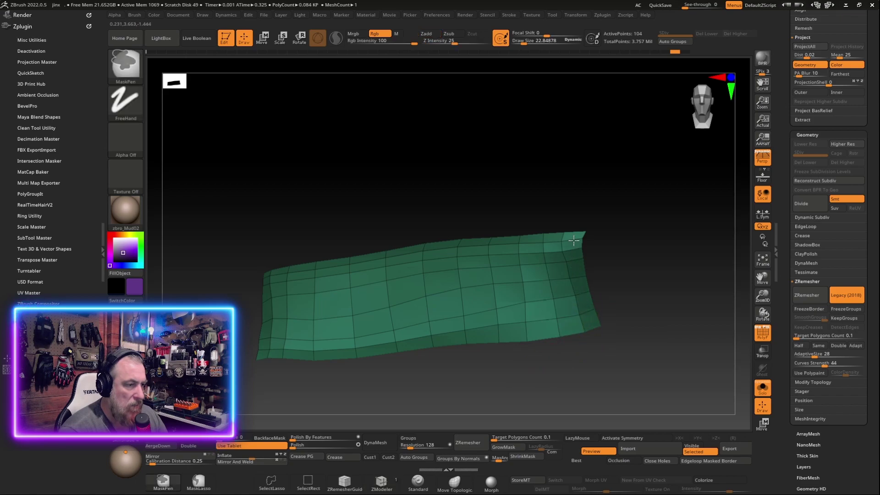
pyautogui.keyDown('ctrl'); pyautogui.moveTo(573, 240); pyautogui.dragTo(596, 317); pyautogui.keyUp('ctrl')
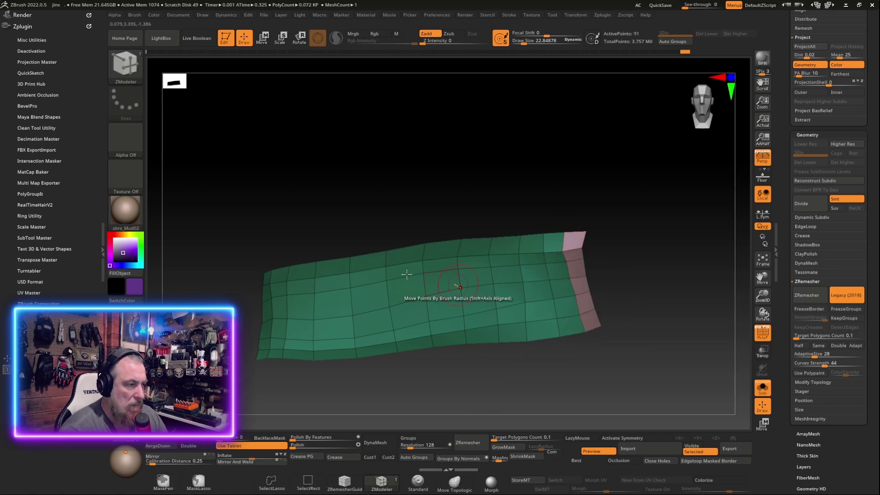
pyautogui.moveTo(406, 274); pyautogui.dragTo(321, 311)
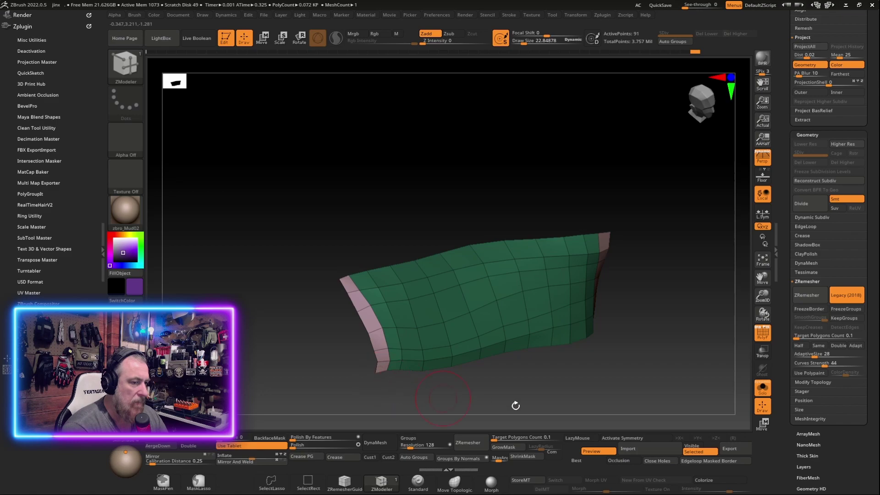
pyautogui.click(764, 395)
pyautogui.hotkey('ctrl', 'shift')
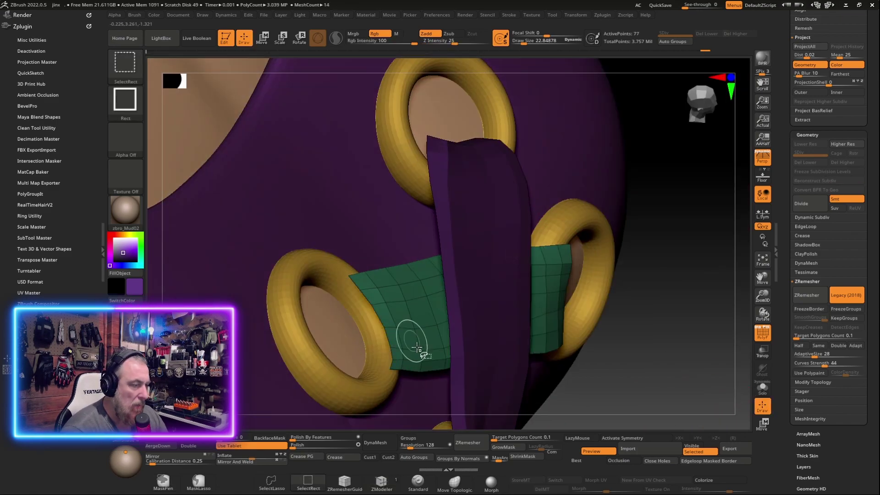
pyautogui.keyDown('ctrl'); pyautogui.keyDown('shift'); pyautogui.click(640, 362); pyautogui.keyUp('shift'); pyautogui.keyUp('ctrl')
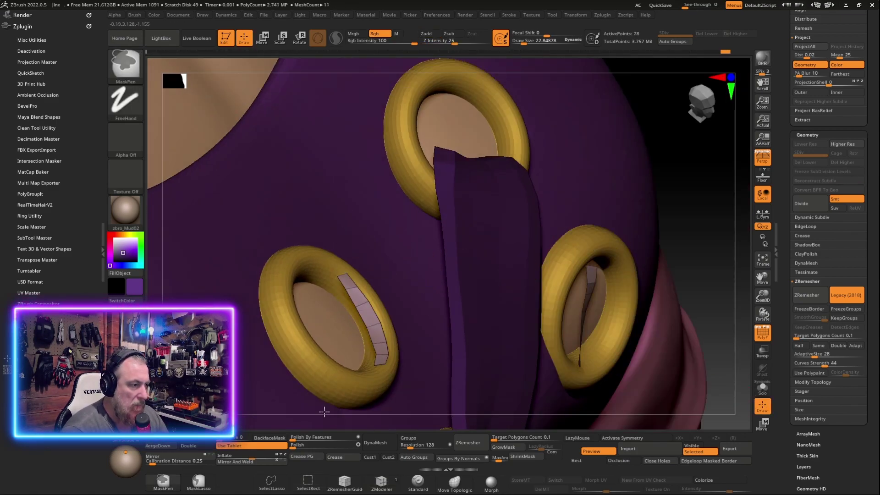
# Solo the two end strips and give them a new polygroup with Groups/Auto Groups.
pyautogui.click(759, 393)
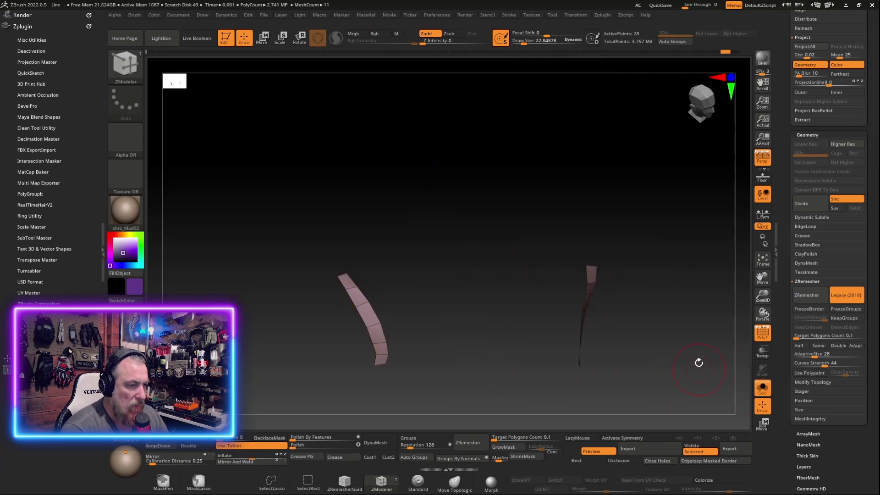
pyautogui.moveTo(698, 362); pyautogui.dragTo(648, 380)
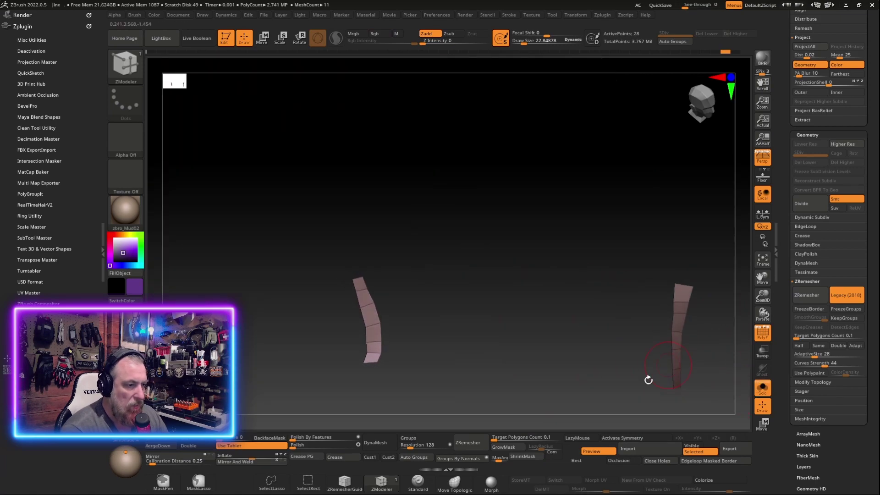
pyautogui.click(420, 454)
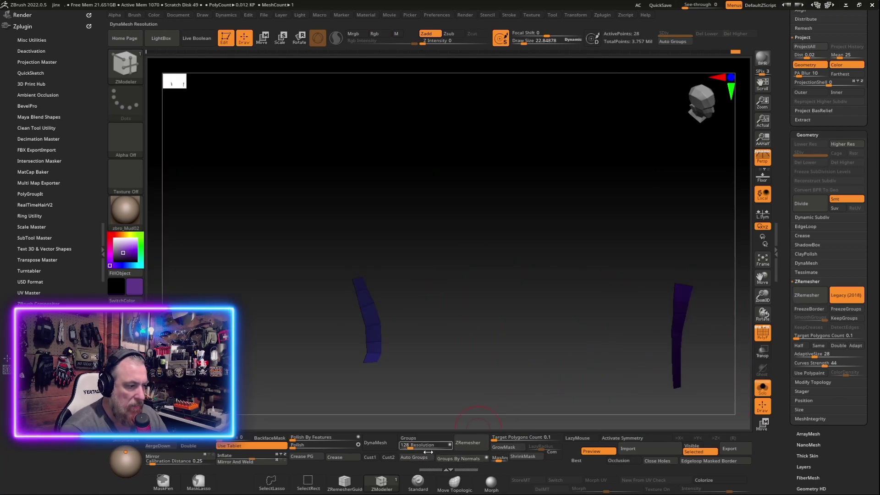
pyautogui.click(417, 457)
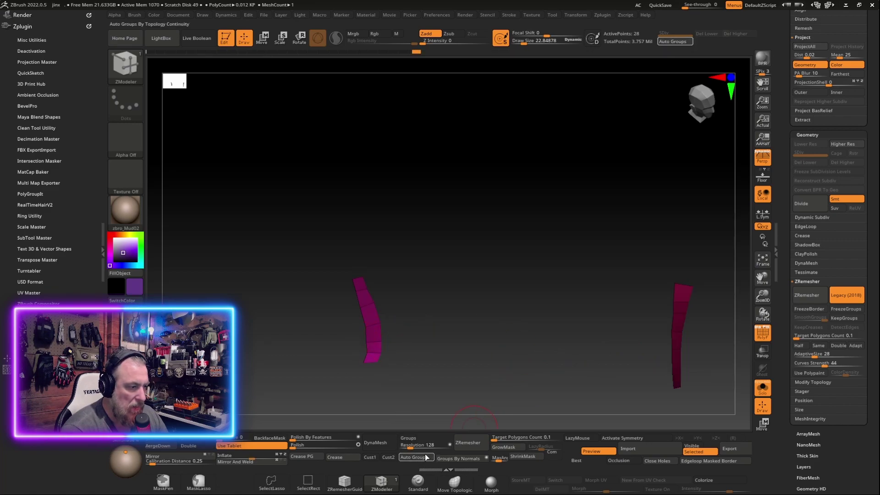
pyautogui.click(427, 458)
pyautogui.moveTo(471, 366)
pyautogui.mouseDown()
pyautogui.moveTo(560, 340)
pyautogui.moveTo(751, 421)
pyautogui.mouseUp()
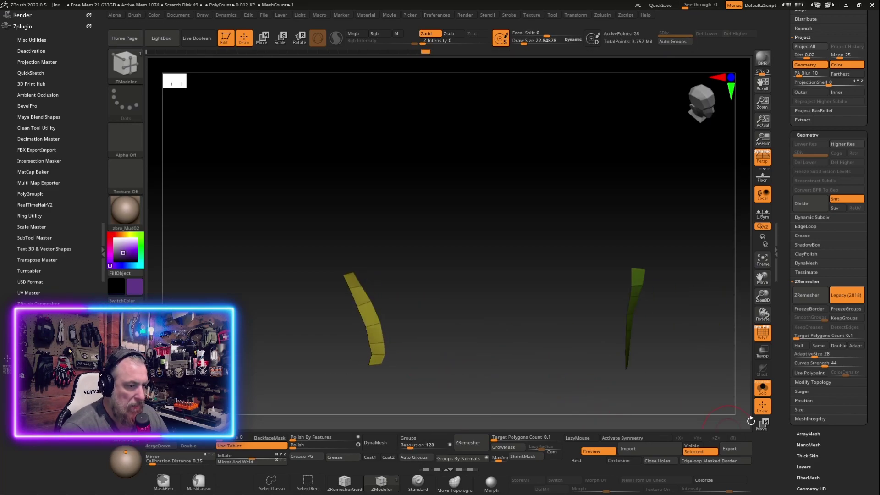
# Unhide the full green band so its yellow end strips show against it.
pyautogui.click(761, 389)
pyautogui.keyDown('ctrl'); pyautogui.keyDown('alt'); pyautogui.keyDown('shift'); pyautogui.moveTo(601, 320); pyautogui.dragTo(646, 265); pyautogui.keyUp('shift'); pyautogui.keyUp('alt'); pyautogui.keyUp('ctrl')
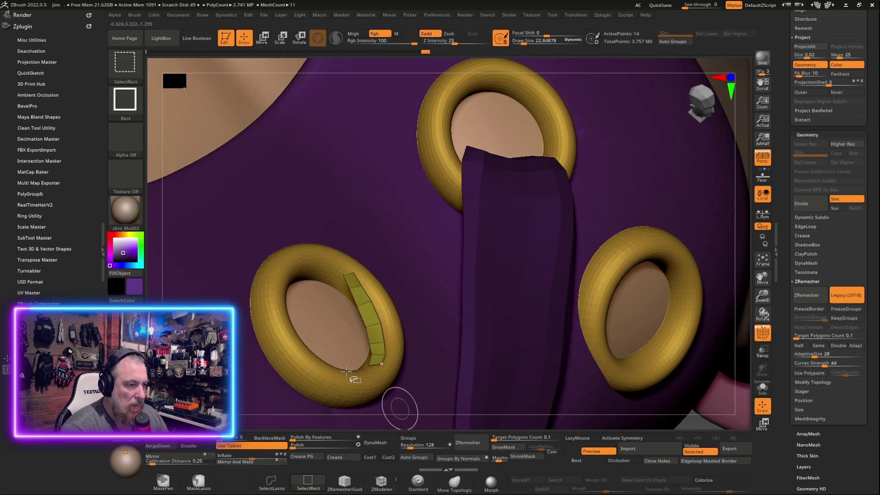
pyautogui.click(763, 387)
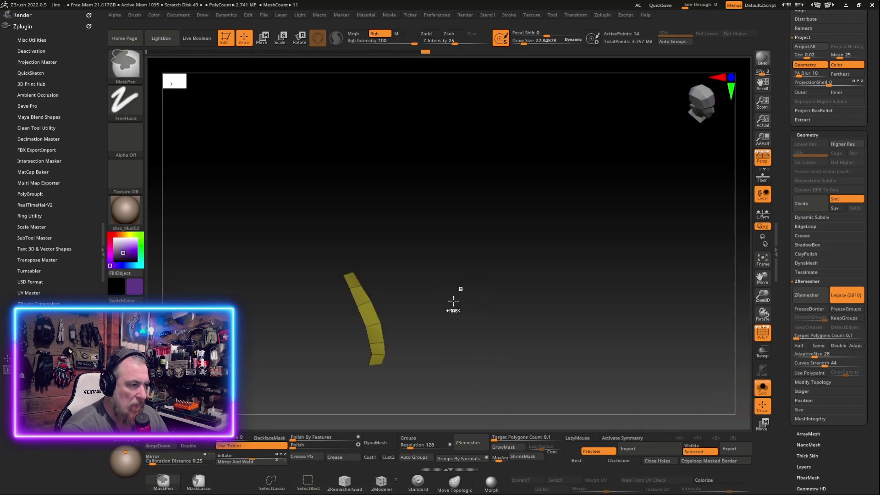
pyautogui.keyDown('ctrl'); pyautogui.moveTo(405, 225); pyautogui.dragTo(300, 248); pyautogui.keyUp('ctrl')
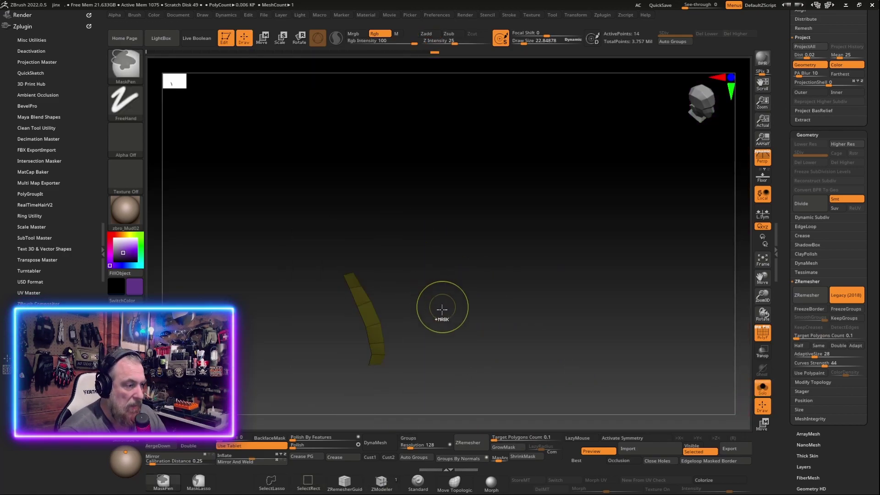
pyautogui.keyDown('ctrl'); pyautogui.keyDown('shift'); pyautogui.click(447, 330); pyautogui.keyUp('shift'); pyautogui.keyUp('ctrl')
pyautogui.moveTo(599, 285)
pyautogui.mouseDown()
pyautogui.moveTo(584, 210)
pyautogui.moveTo(599, 216)
pyautogui.moveTo(277, 121)
pyautogui.mouseUp()
# Move and tilt the green strap with the Transpose gizmo until its end drops into the right gold ring.
pyautogui.click(261, 37)
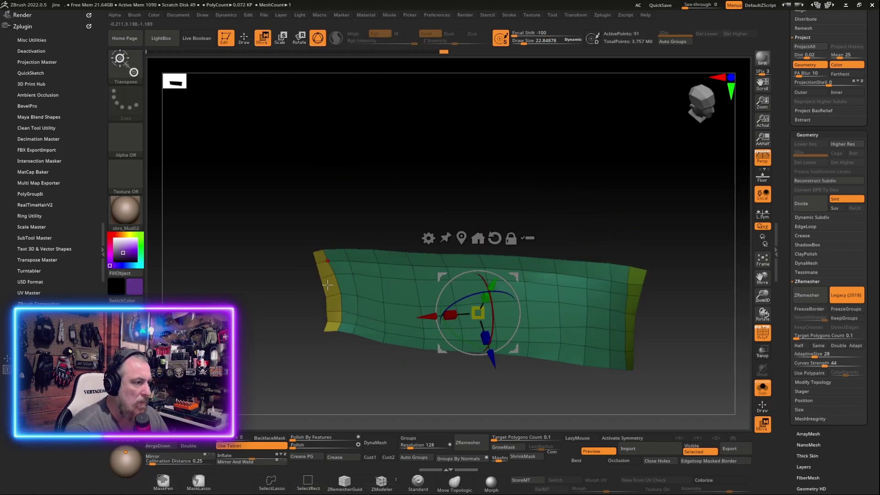
pyautogui.moveTo(458, 137); pyautogui.dragTo(414, 159)
pyautogui.moveTo(329, 291)
pyautogui.mouseDown()
pyautogui.moveTo(286, 374)
pyautogui.moveTo(295, 334)
pyautogui.moveTo(328, 291)
pyautogui.mouseUp()
pyautogui.click(764, 391)
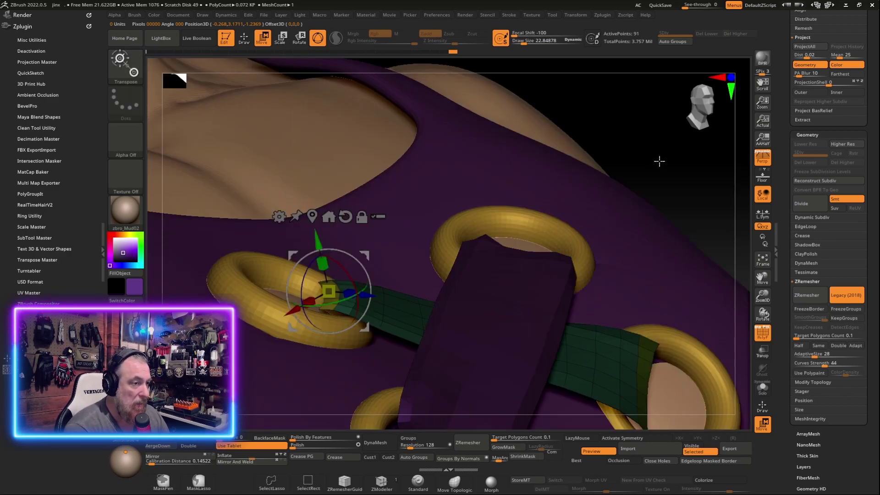
pyautogui.moveTo(660, 161); pyautogui.dragTo(668, 195)
pyautogui.moveTo(348, 264); pyautogui.dragTo(340, 279)
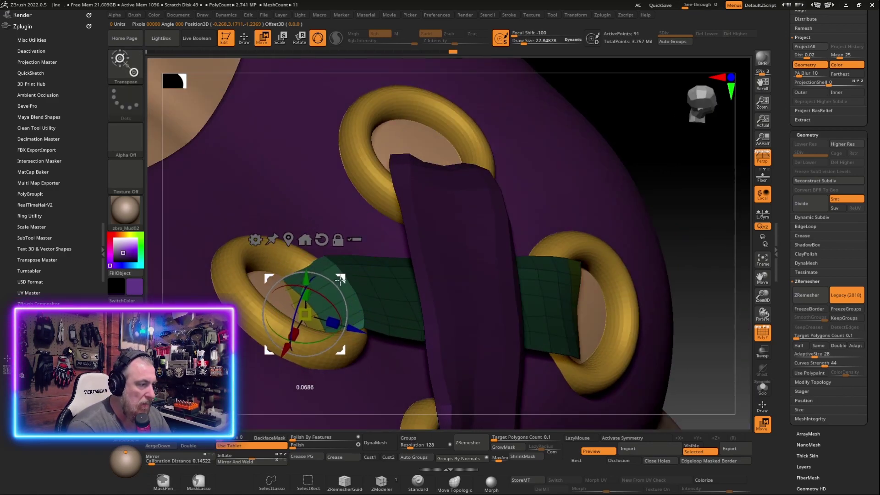
pyautogui.moveTo(476, 263)
pyautogui.mouseDown()
pyautogui.moveTo(413, 271)
pyautogui.moveTo(370, 290)
pyautogui.mouseUp()
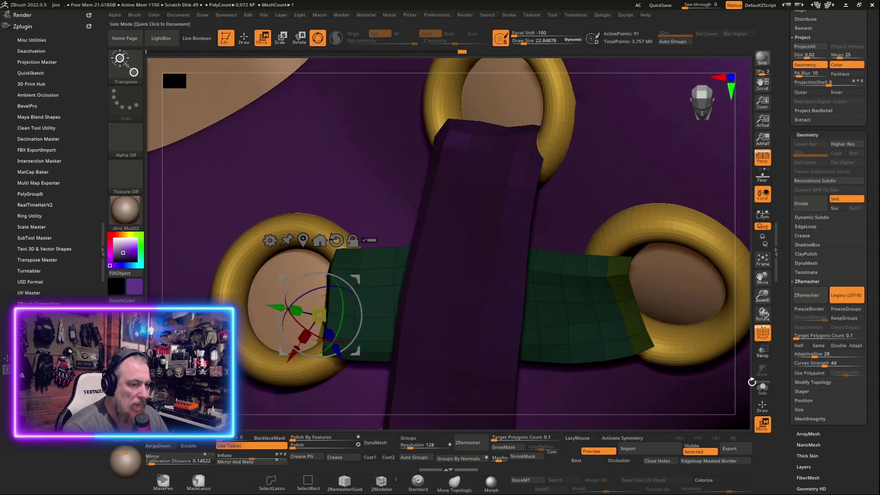
pyautogui.moveTo(752, 382)
pyautogui.mouseDown()
pyautogui.moveTo(572, 385)
pyautogui.moveTo(757, 379)
pyautogui.mouseUp()
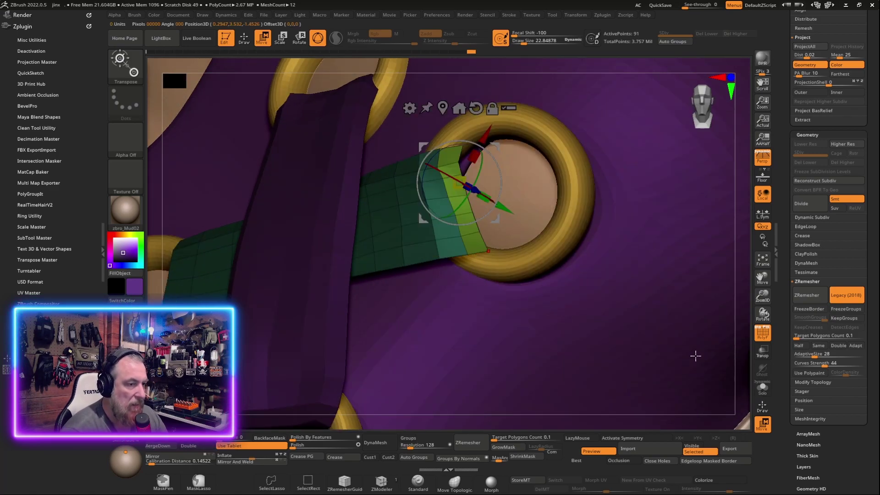
pyautogui.moveTo(740, 333)
pyautogui.mouseDown()
pyautogui.moveTo(726, 255)
pyautogui.moveTo(760, 252)
pyautogui.mouseUp()
pyautogui.moveTo(499, 146); pyautogui.dragTo(505, 169)
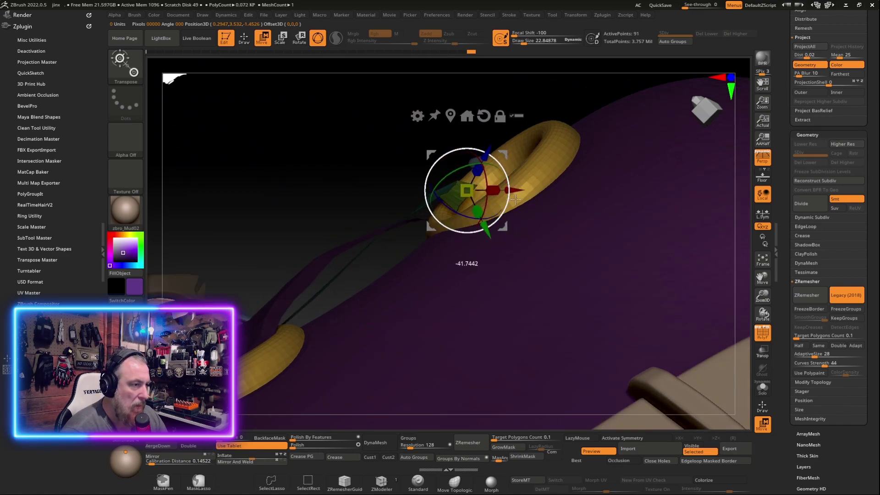
pyautogui.moveTo(505, 168)
pyautogui.mouseDown()
pyautogui.moveTo(385, 152)
pyautogui.moveTo(415, 231)
pyautogui.mouseUp()
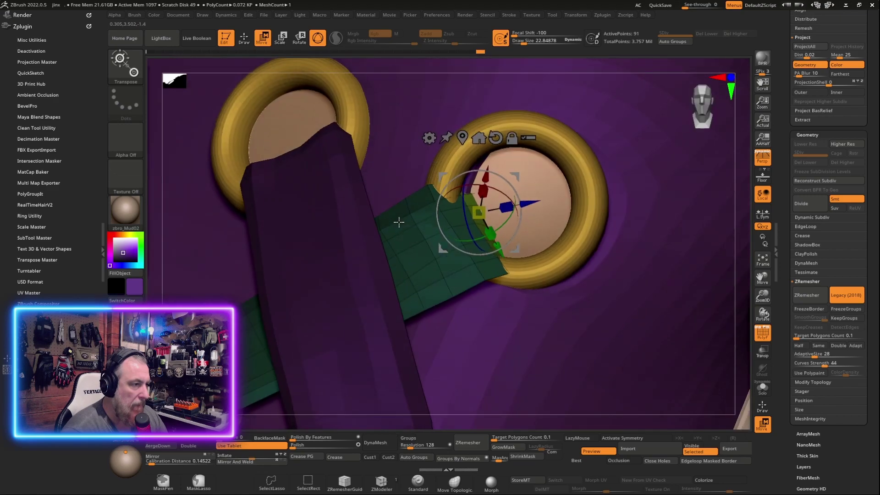
# Insert two ZModeler edge loops across the strap near its ends, bringing it to 105 points.
pyautogui.press('b')
pyautogui.press('z')
pyautogui.press('m')
pyautogui.moveTo(656, 340); pyautogui.dragTo(674, 321)
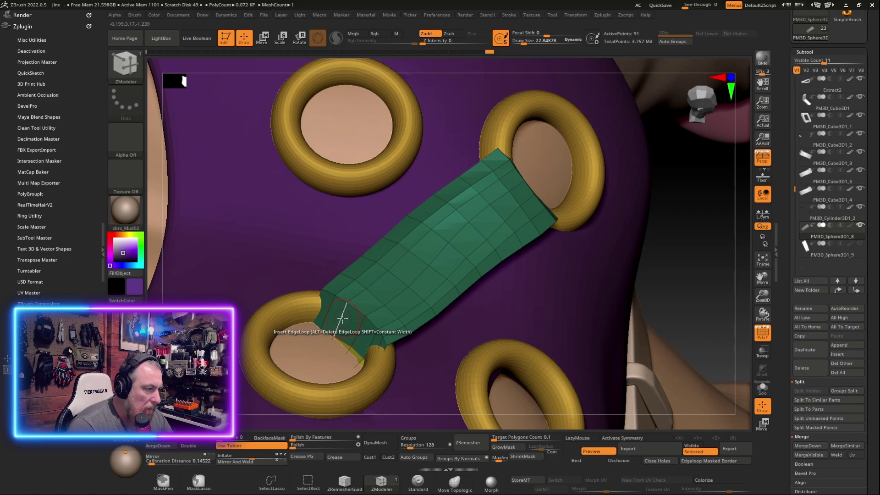
pyautogui.click(343, 318)
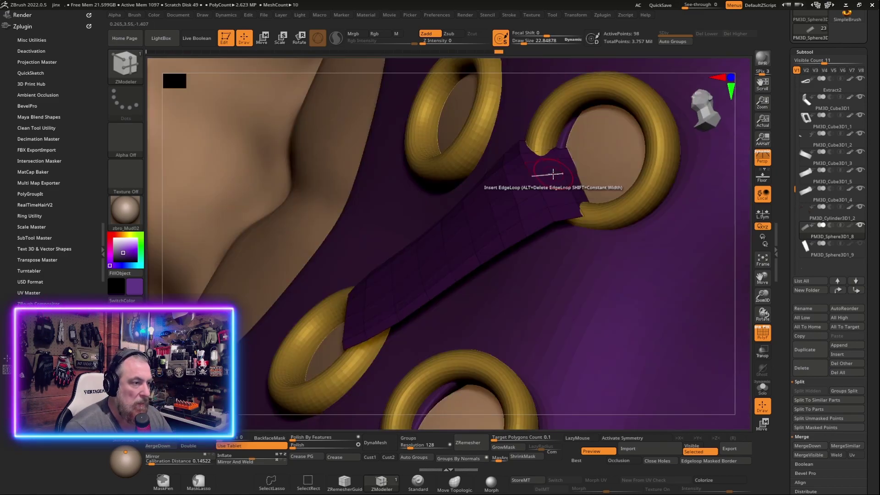
pyautogui.click(554, 175)
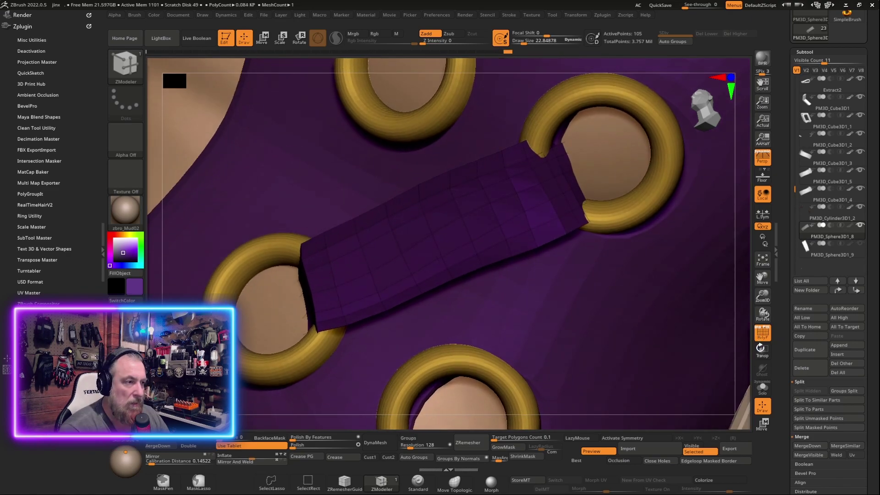
pyautogui.moveTo(613, 256); pyautogui.dragTo(609, 235)
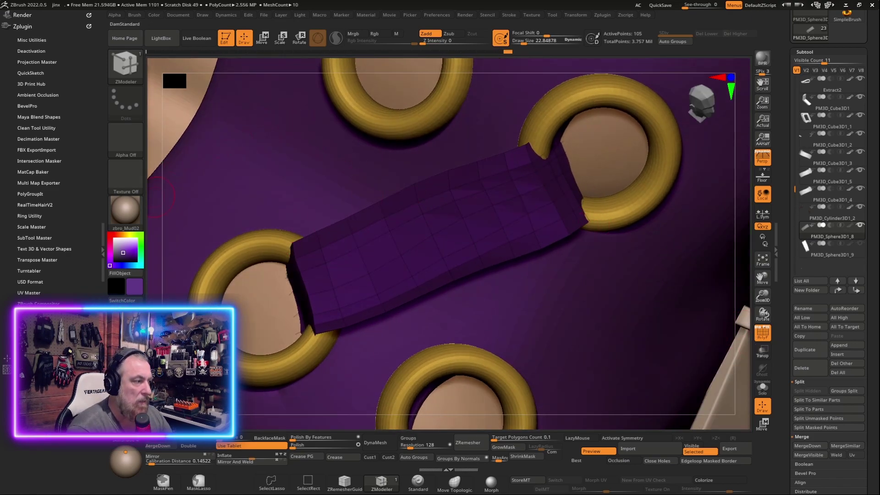
# Bend both strap ends down into the gold rings with a size-55 Move brush, smoothing with Shift.
pyautogui.press('b')
pyautogui.press('m')
pyautogui.press('v')
pyautogui.press('space')
pyautogui.moveTo(566, 165); pyautogui.dragTo(556, 144)
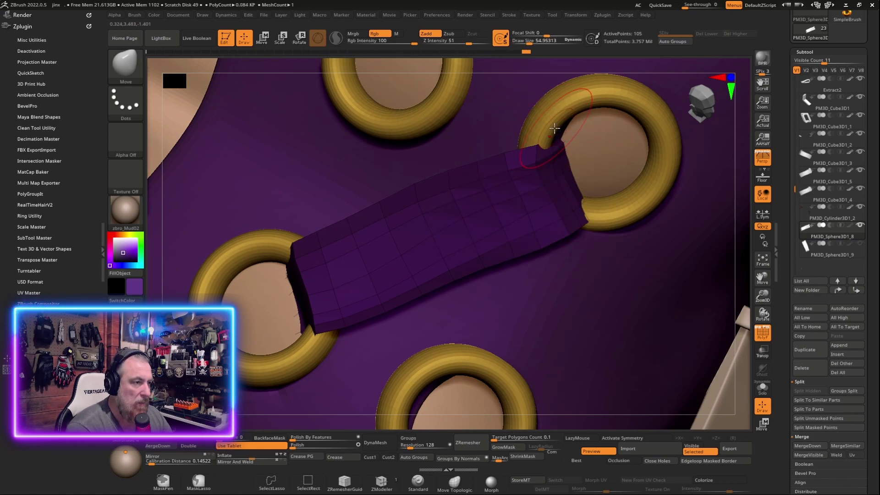
pyautogui.moveTo(555, 127); pyautogui.dragTo(607, 220, button='right')
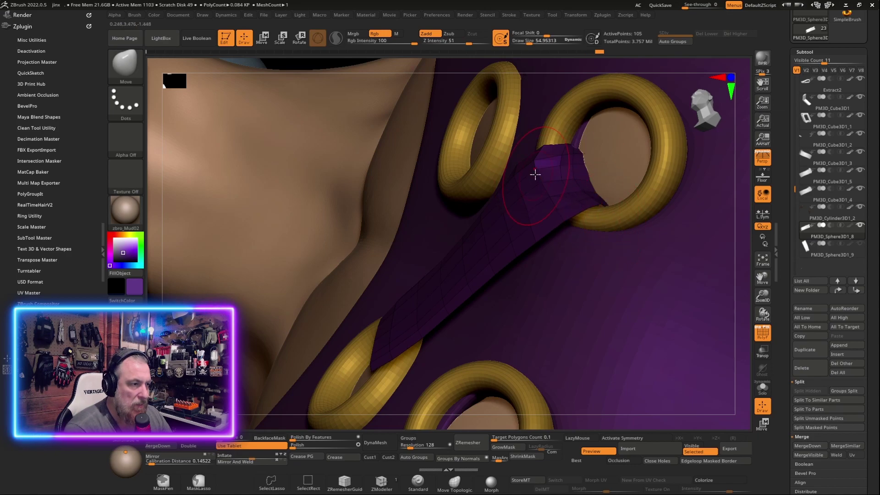
pyautogui.press('shift')
pyautogui.keyDown('shift'); pyautogui.moveTo(564, 257); pyautogui.dragTo(585, 269, button='right'); pyautogui.keyUp('shift')
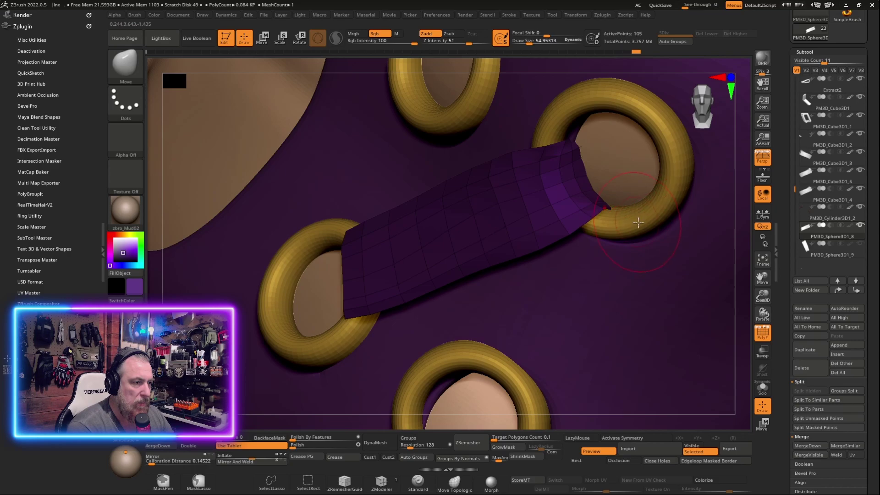
pyautogui.moveTo(743, 300)
pyautogui.mouseDown(button='right')
pyautogui.moveTo(728, 198)
pyautogui.moveTo(593, 179)
pyautogui.mouseUp(button='right')
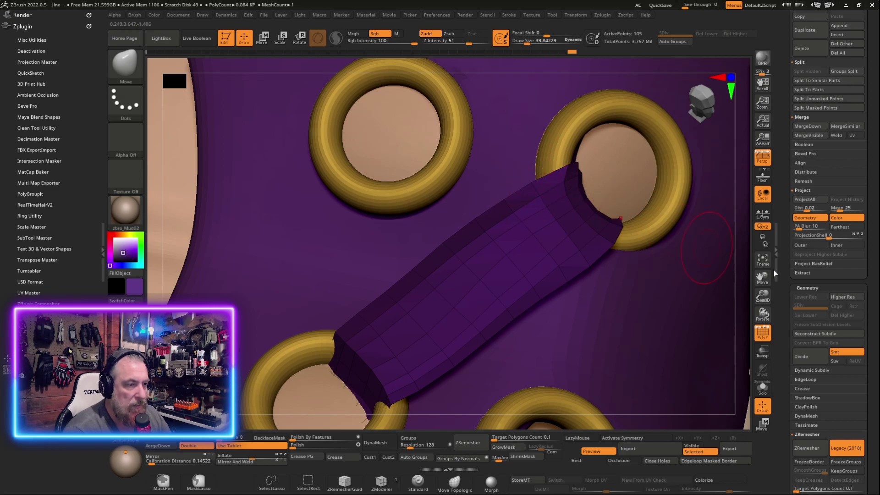
pyautogui.keyDown('shift'); pyautogui.moveTo(346, 416); pyautogui.dragTo(343, 304, button='right'); pyautogui.keyUp('shift')
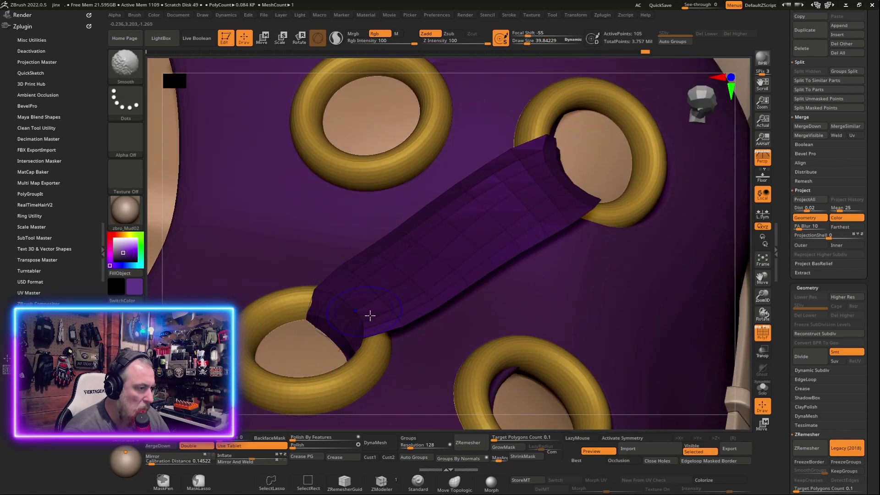
pyautogui.moveTo(369, 288); pyautogui.dragTo(347, 313, button='right')
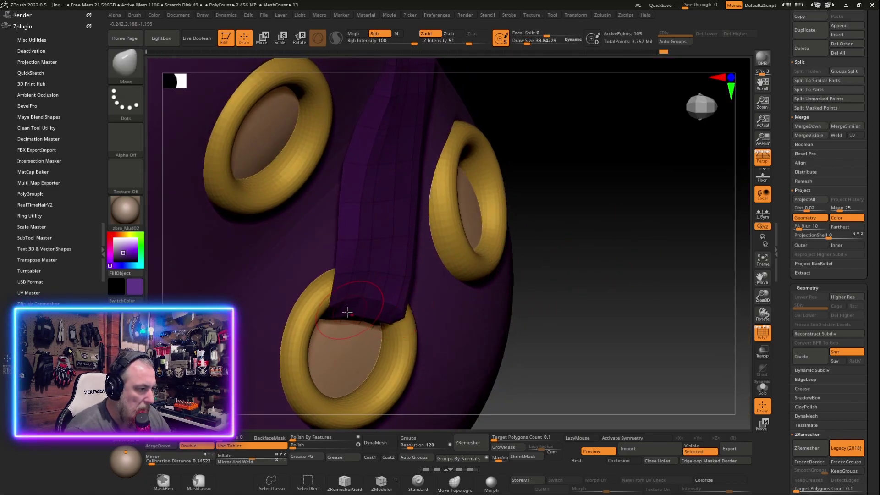
pyautogui.keyDown('shift'); pyautogui.moveTo(590, 360); pyautogui.dragTo(535, 330, button='right'); pyautogui.keyUp('shift')
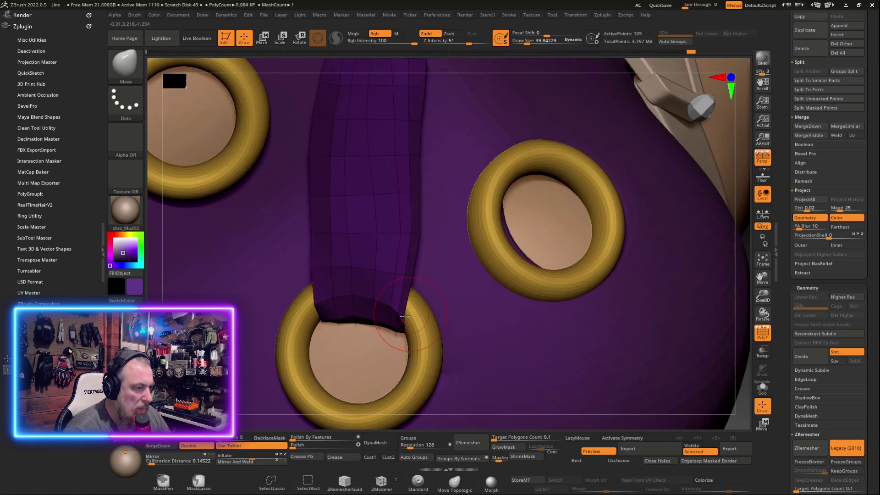
pyautogui.moveTo(405, 315)
pyautogui.mouseDown(button='right')
pyautogui.moveTo(672, 199)
pyautogui.moveTo(605, 152)
pyautogui.moveTo(615, 183)
pyautogui.moveTo(725, 318)
pyautogui.moveTo(734, 248)
pyautogui.mouseUp(button='right')
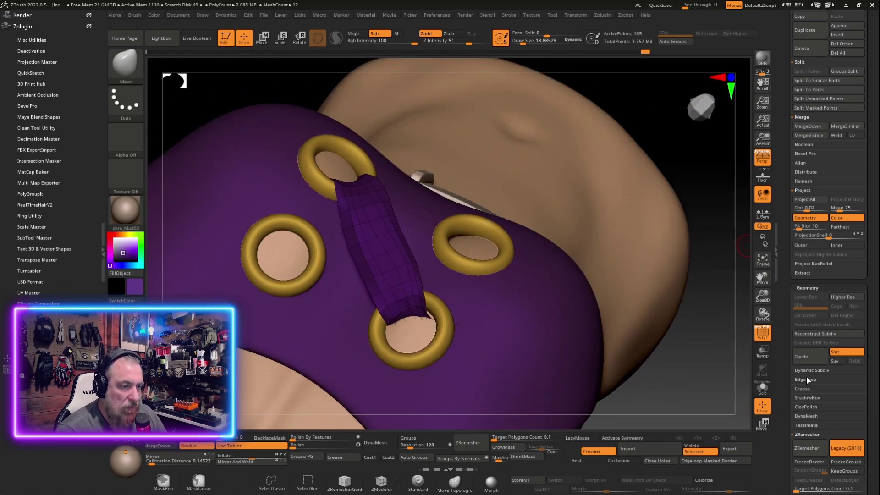
# Try a panel-loop rim on the strap, starting at about 0.018 thickness and then thicker.
pyautogui.click(807, 380)
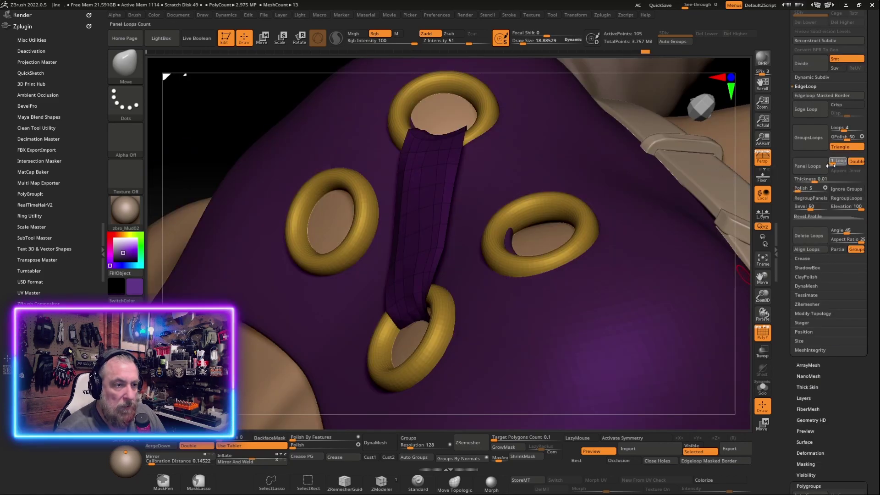
pyautogui.click(816, 181)
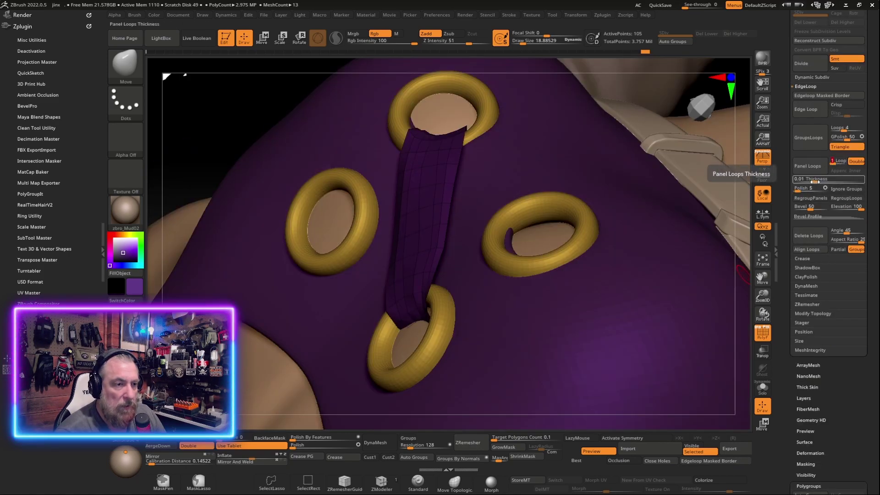
pyautogui.moveTo(816, 181); pyautogui.dragTo(796, 192)
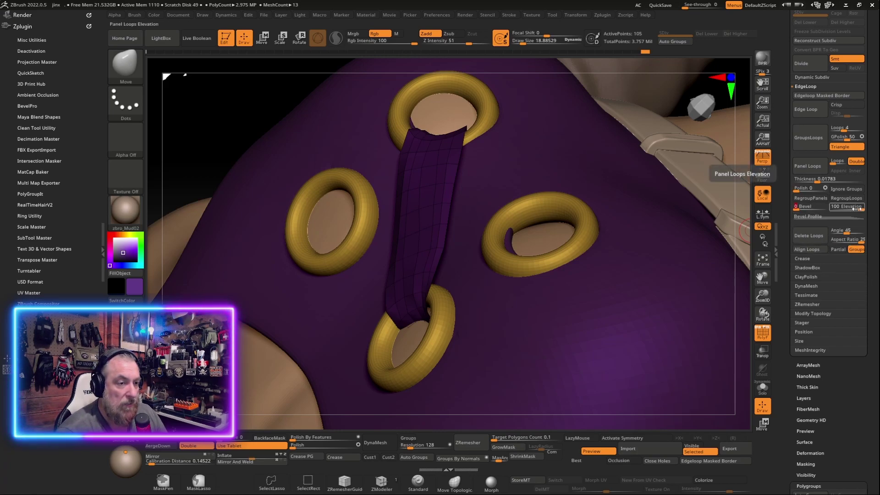
pyautogui.moveTo(745, 296); pyautogui.dragTo(737, 298)
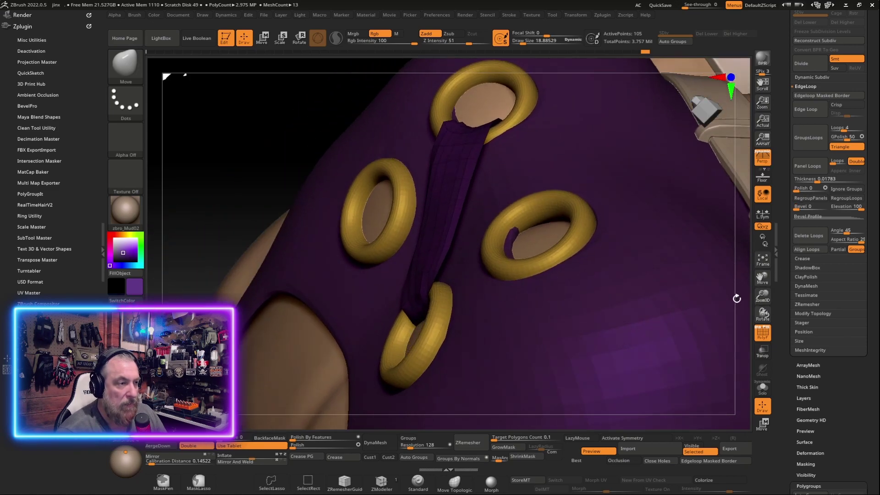
pyautogui.click(808, 166)
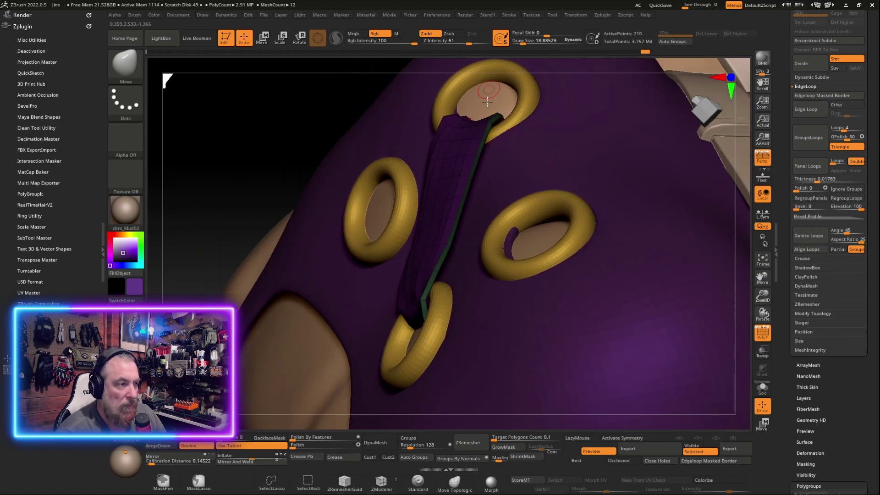
pyautogui.hotkey('ctrl', 'z')
pyautogui.click(816, 179)
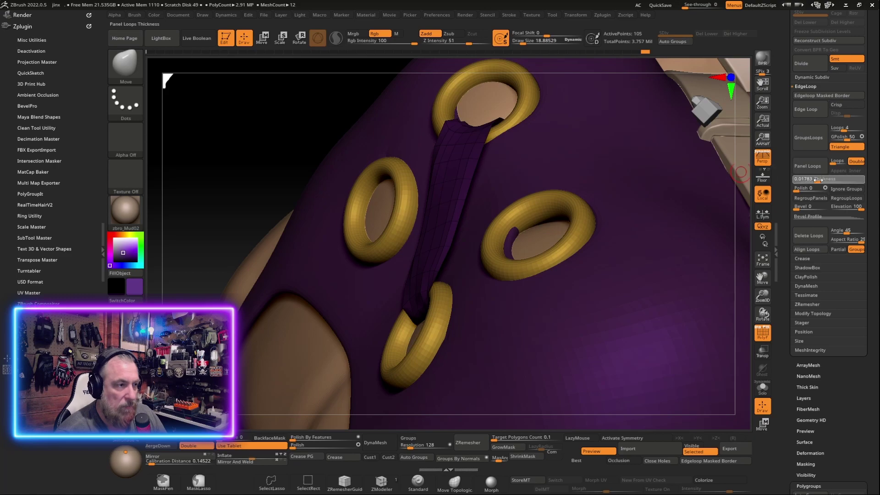
pyautogui.write('0.07314')
pyautogui.press('Return')
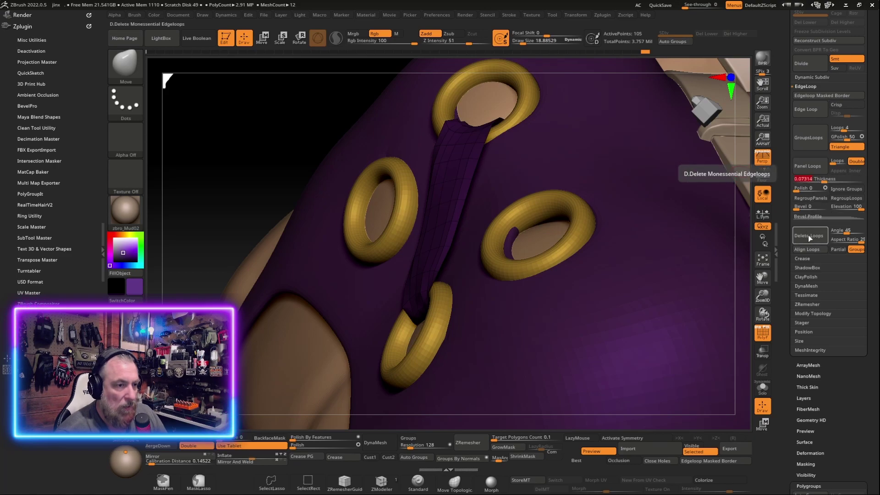
pyautogui.click(805, 163)
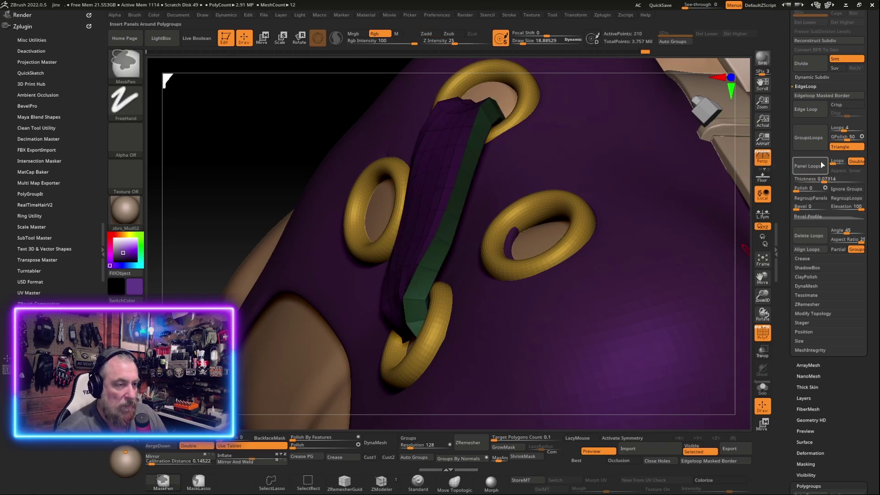
# Test the panel rim at 0.0521, then apply it at a thinner 0.04769.
pyautogui.hotkey('ctrl', 'z')
pyautogui.click(830, 179)
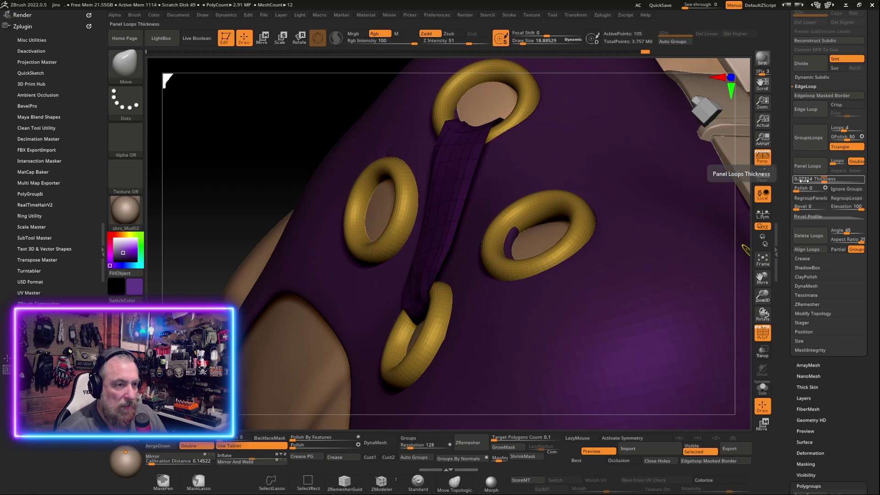
pyautogui.moveTo(825, 184); pyautogui.dragTo(820, 182)
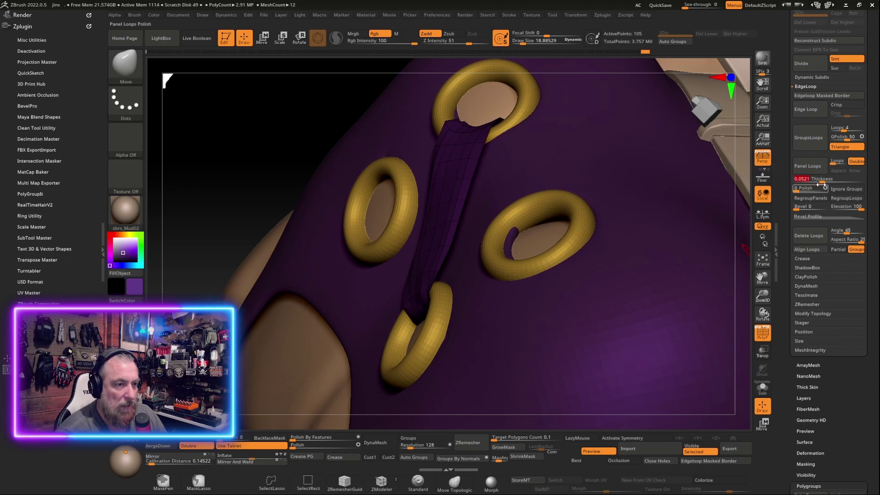
pyautogui.click(811, 166)
pyautogui.hotkey('ctrl', 'z')
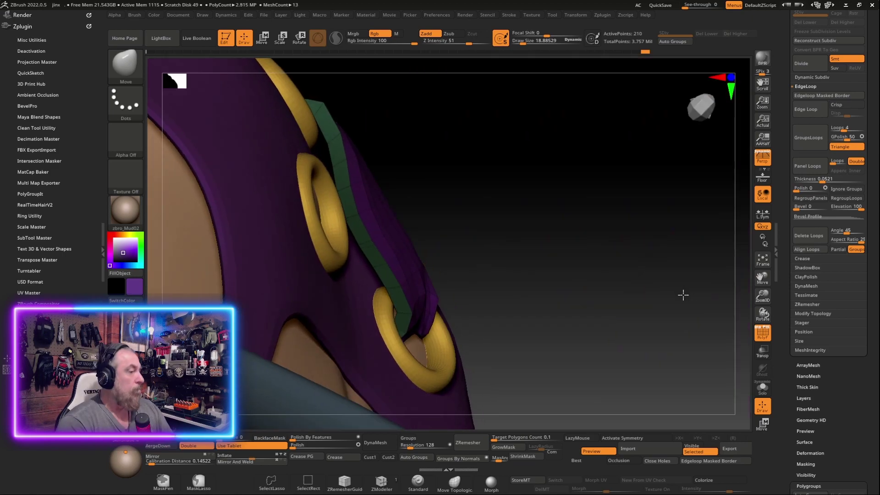
pyautogui.moveTo(682, 295); pyautogui.dragTo(688, 285)
pyautogui.moveTo(826, 180); pyautogui.dragTo(821, 180)
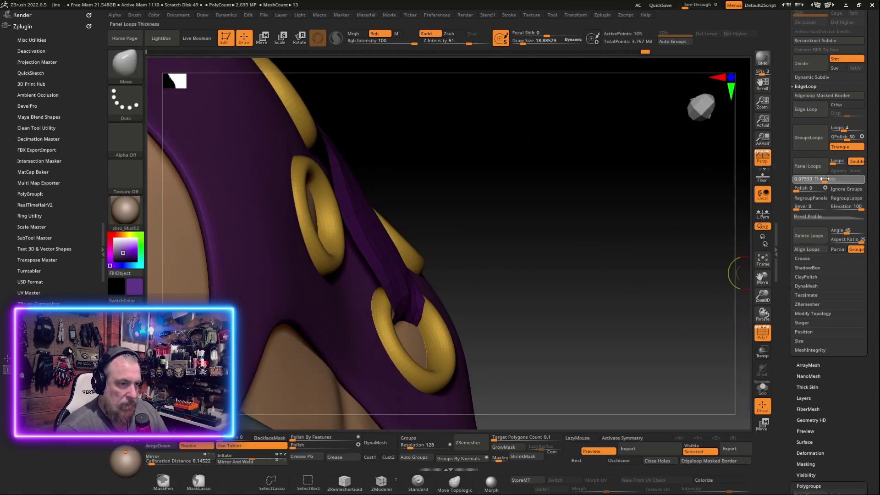
pyautogui.hotkey('ctrl', 'z')
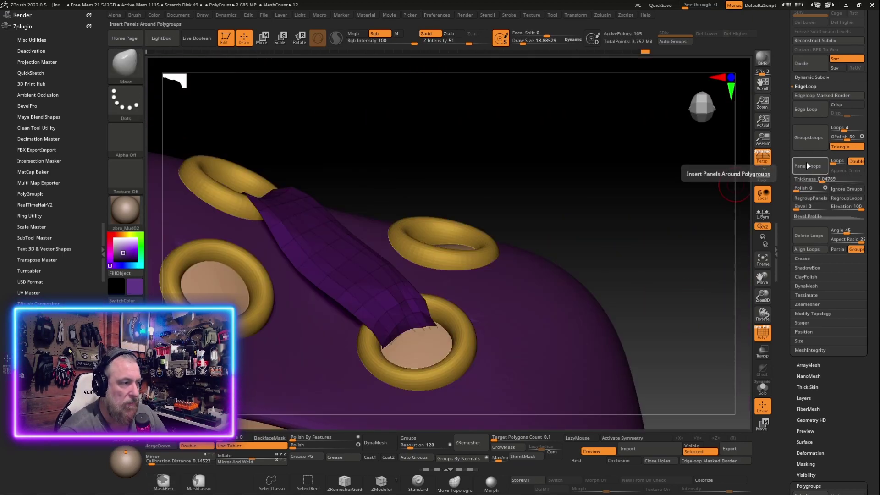
pyautogui.click(808, 166)
# Mask and shape the strap through the grommets with a size-140 brush, then turn PolyF off.
pyautogui.moveTo(604, 214)
pyautogui.mouseDown()
pyautogui.moveTo(625, 193)
pyautogui.moveTo(645, 238)
pyautogui.moveTo(622, 279)
pyautogui.moveTo(597, 300)
pyautogui.mouseUp()
pyautogui.moveTo(314, 324); pyautogui.dragTo(275, 304)
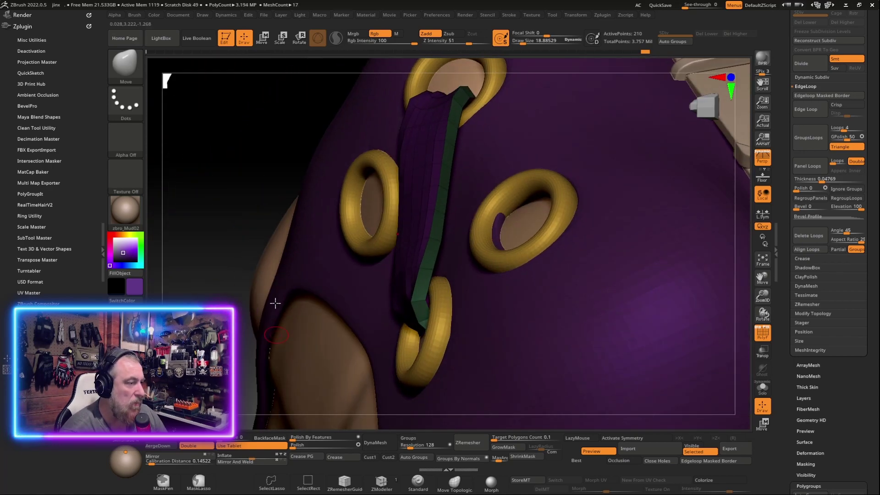
pyautogui.press('ctrl')
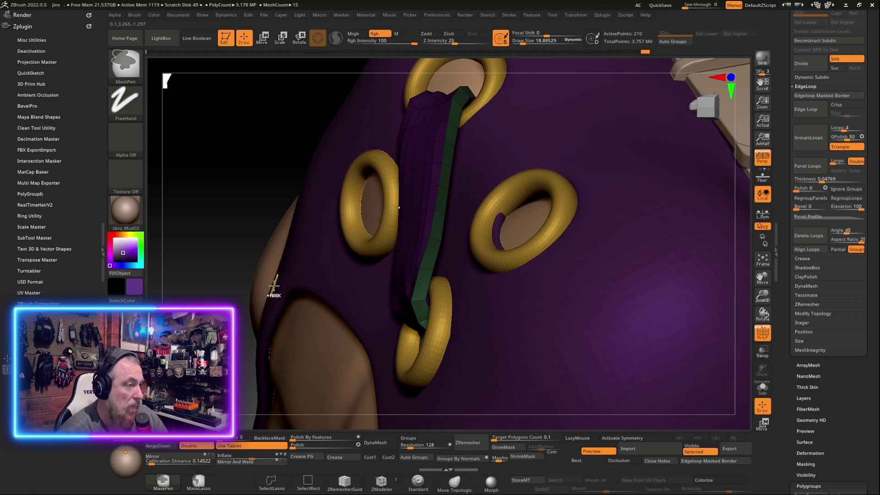
pyautogui.moveTo(276, 294)
pyautogui.mouseDown(button='right')
pyautogui.moveTo(665, 255)
pyautogui.moveTo(696, 321)
pyautogui.moveTo(694, 339)
pyautogui.mouseUp(button='right')
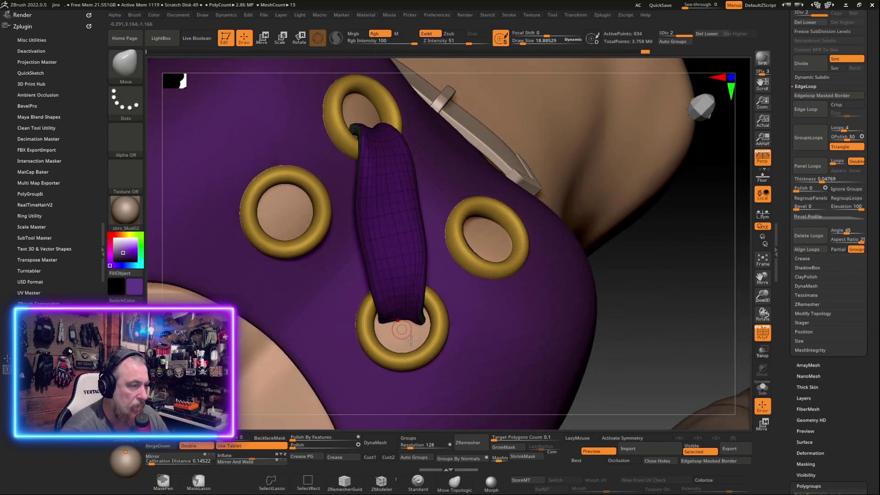
pyautogui.rightClick(429, 347)
pyautogui.moveTo(428, 345); pyautogui.dragTo(428, 344)
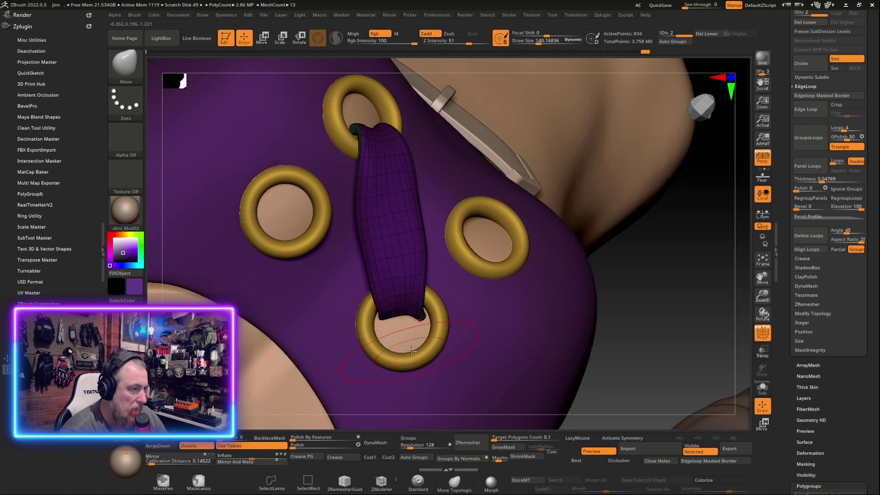
pyautogui.moveTo(426, 360); pyautogui.dragTo(594, 363, button='right')
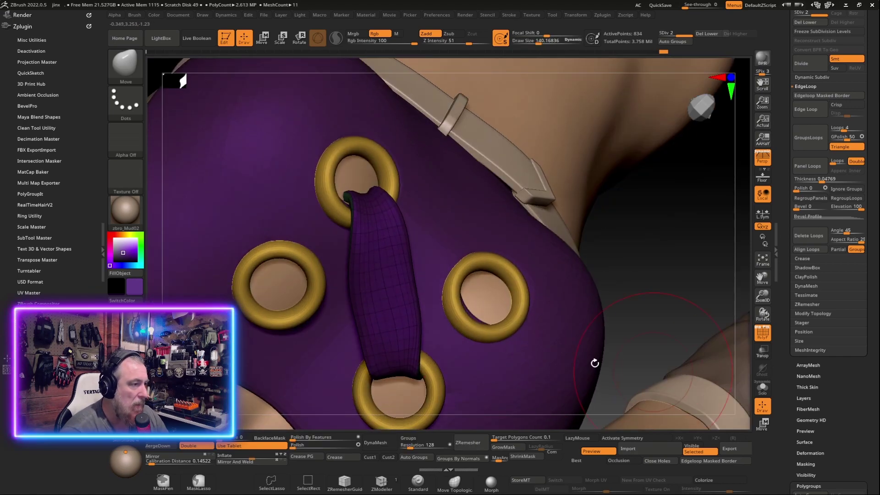
pyautogui.moveTo(346, 170)
pyautogui.mouseDown(button='right')
pyautogui.moveTo(648, 240)
pyautogui.moveTo(506, 313)
pyautogui.mouseUp(button='right')
pyautogui.moveTo(285, 367); pyautogui.dragTo(264, 377, button='right')
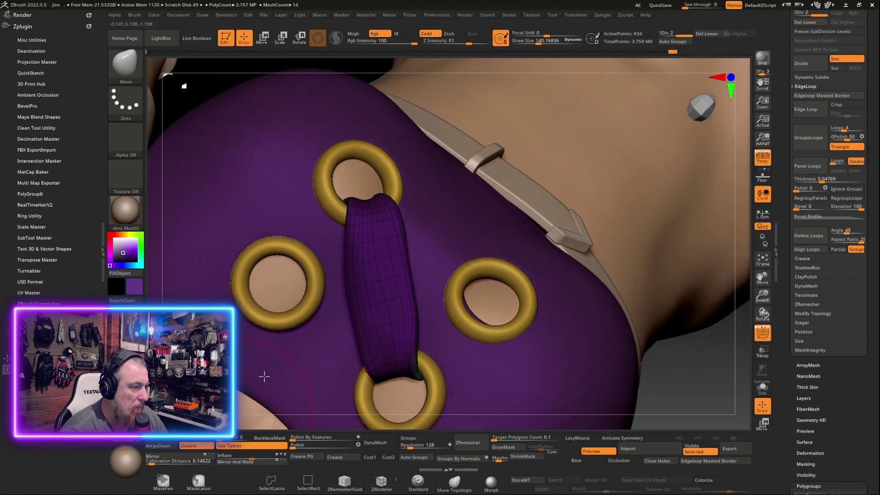
pyautogui.moveTo(317, 426); pyautogui.dragTo(355, 286, button='right')
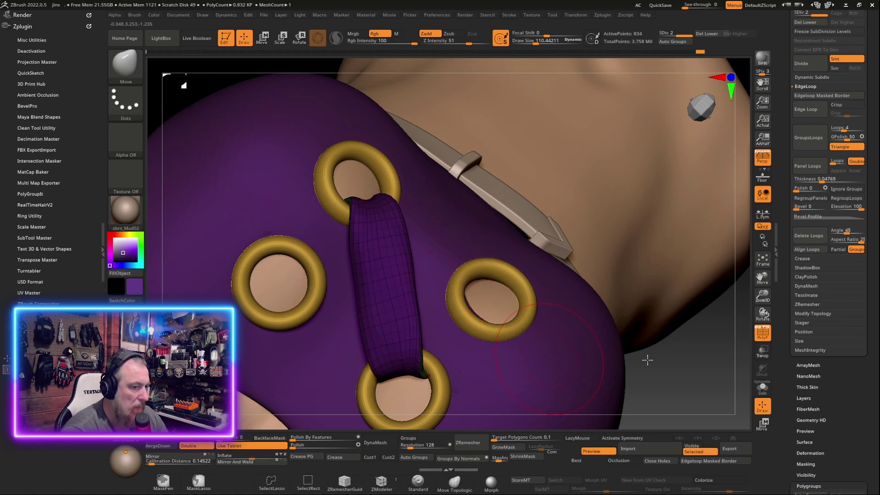
pyautogui.click(764, 337)
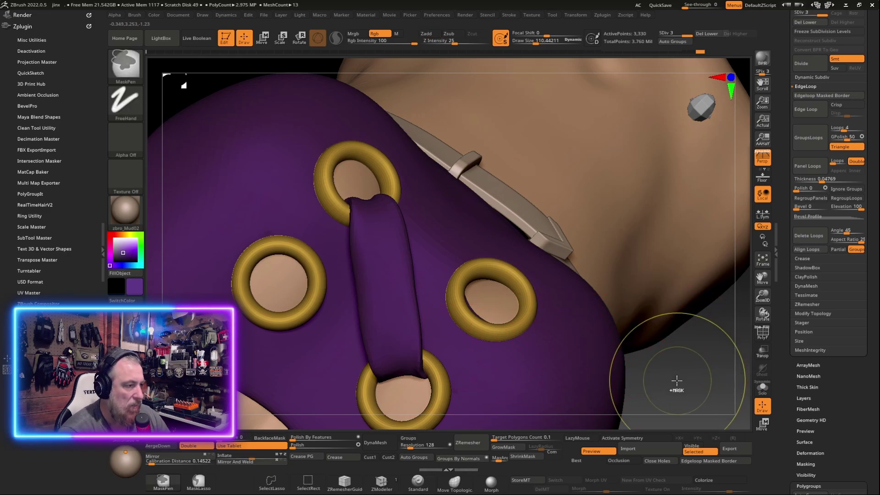
pyautogui.moveTo(677, 369)
pyautogui.mouseDown()
pyautogui.moveTo(662, 255)
pyautogui.moveTo(605, 203)
pyautogui.moveTo(627, 250)
pyautogui.moveTo(593, 131)
pyautogui.moveTo(646, 179)
pyautogui.mouseUp()
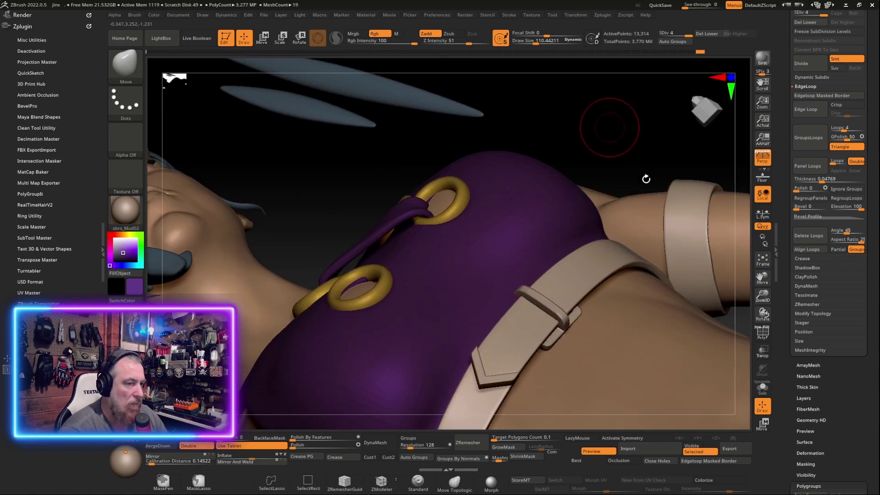
# Zoom and orbit in close on the laced eyelets of the top.
pyautogui.scroll(3, 826, 189)
pyautogui.scroll(3, 825, 189)
pyautogui.scroll(3, 825, 189)
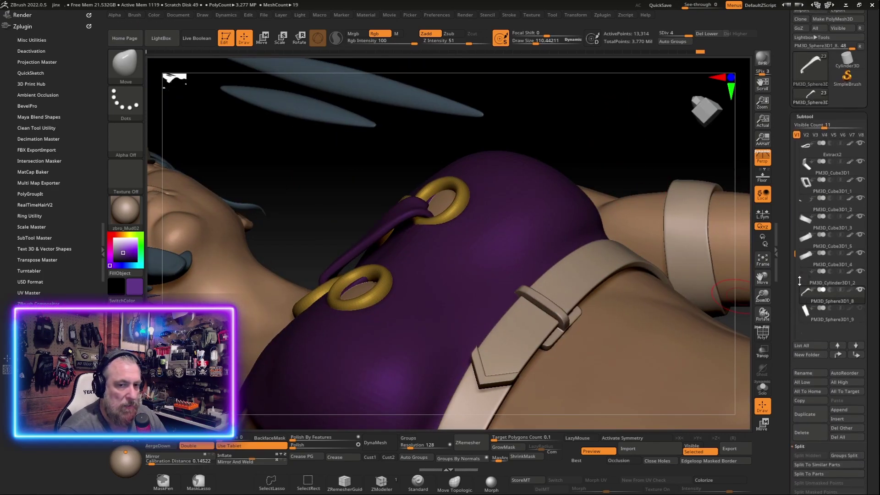
pyautogui.scroll(3, 826, 188)
pyautogui.moveTo(733, 294); pyautogui.dragTo(706, 334)
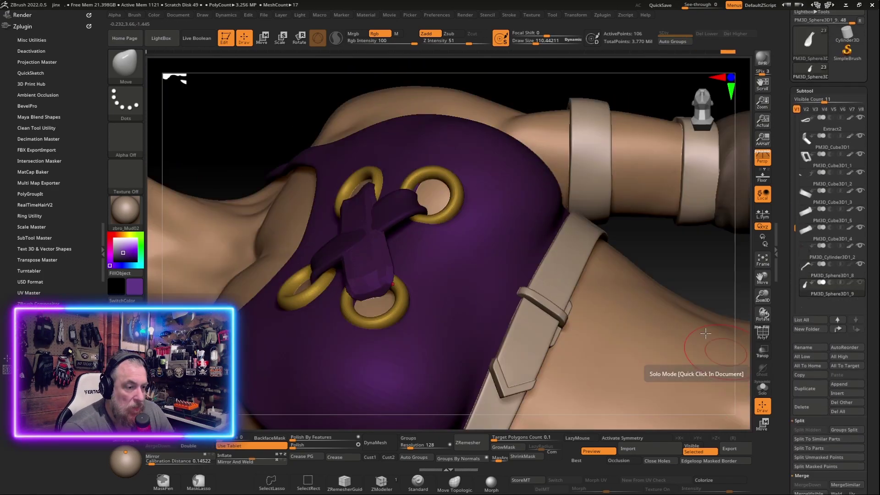
pyautogui.moveTo(692, 274)
pyautogui.mouseDown()
pyautogui.moveTo(717, 329)
pyautogui.moveTo(702, 329)
pyautogui.moveTo(759, 309)
pyautogui.mouseUp()
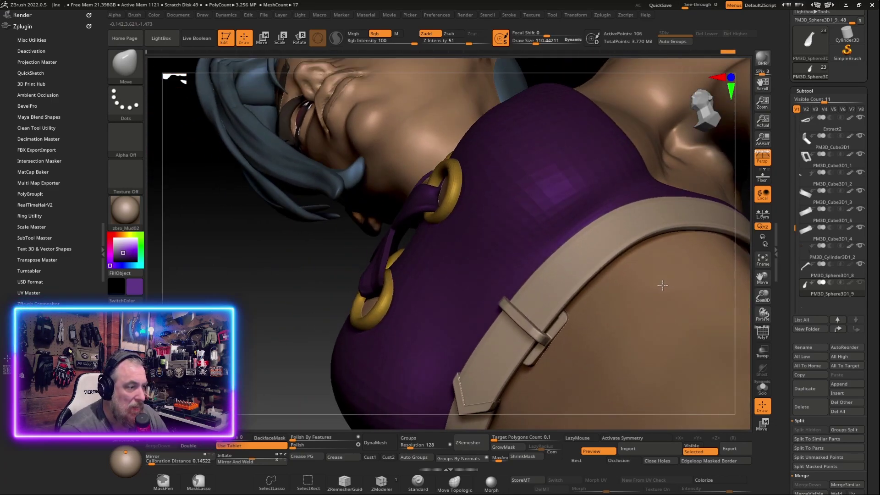
pyautogui.scroll(-5, 819, 325)
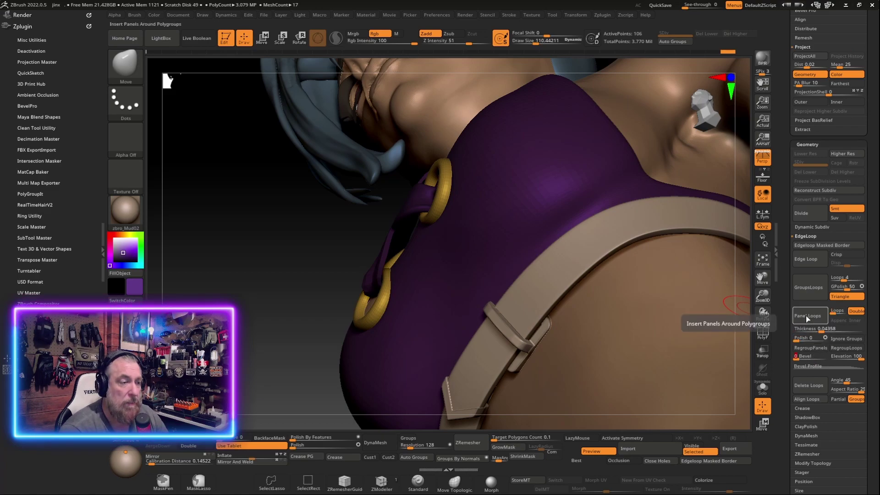
pyautogui.moveTo(425, 342)
pyautogui.mouseDown(button='right')
pyautogui.moveTo(627, 299)
pyautogui.moveTo(636, 265)
pyautogui.moveTo(607, 194)
pyautogui.mouseUp(button='right')
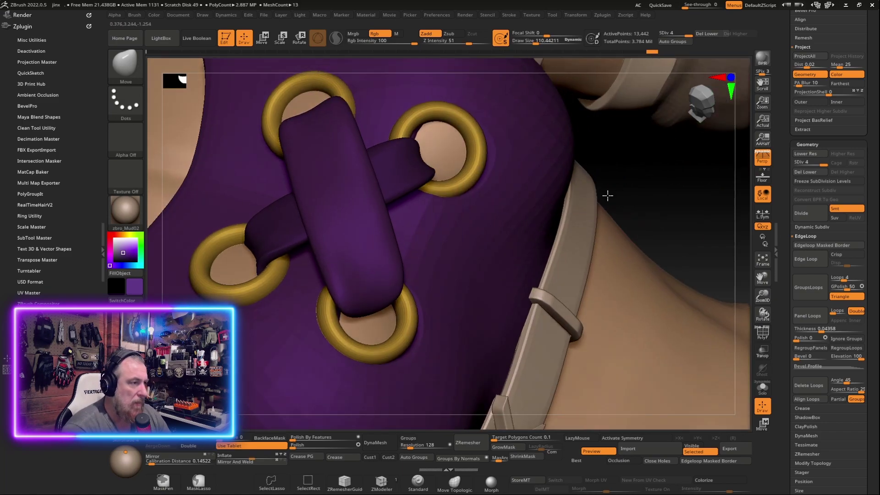
# Rotate the crossing strap with the Transpose gizmo into a balanced X, then orbit to check it.
pyautogui.moveTo(674, 201)
pyautogui.mouseDown(button='right')
pyautogui.moveTo(684, 266)
pyautogui.moveTo(306, 110)
pyautogui.mouseUp(button='right')
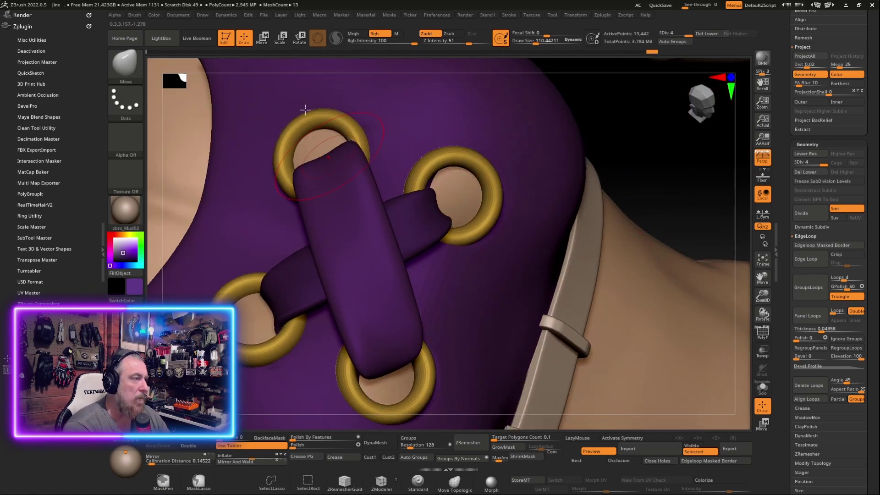
pyautogui.click(269, 40)
pyautogui.keyDown('alt'); pyautogui.moveTo(340, 216); pyautogui.dragTo(381, 312); pyautogui.keyUp('alt')
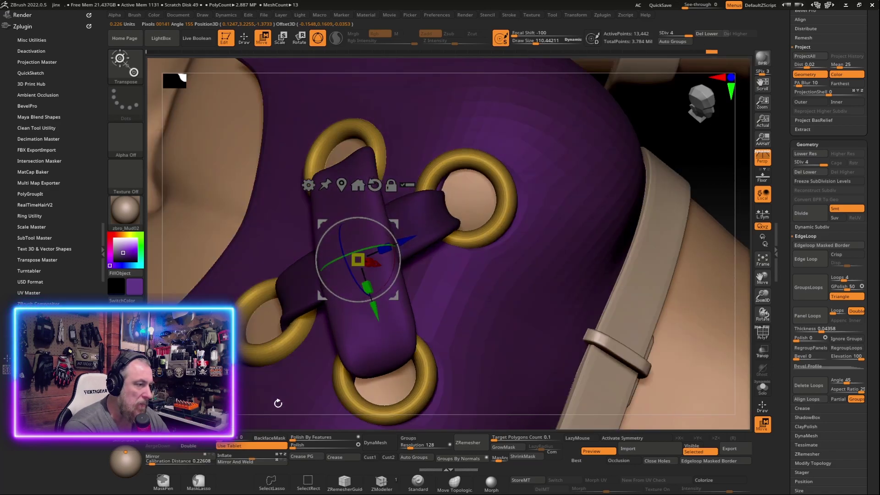
pyautogui.moveTo(299, 394)
pyautogui.mouseDown()
pyautogui.moveTo(267, 454)
pyautogui.moveTo(304, 472)
pyautogui.mouseUp()
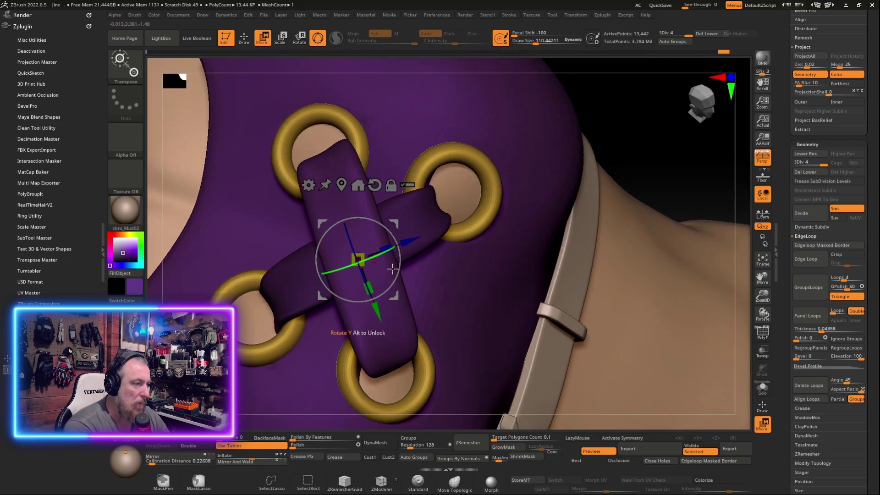
pyautogui.click(244, 38)
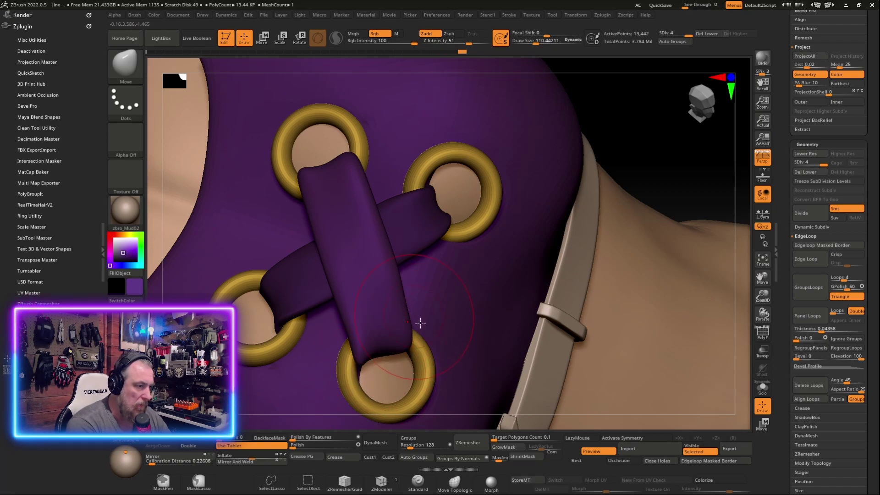
pyautogui.moveTo(662, 172)
pyautogui.mouseDown()
pyautogui.moveTo(640, 115)
pyautogui.moveTo(362, 349)
pyautogui.moveTo(449, 321)
pyautogui.moveTo(505, 288)
pyautogui.moveTo(343, 250)
pyautogui.moveTo(297, 268)
pyautogui.mouseUp()
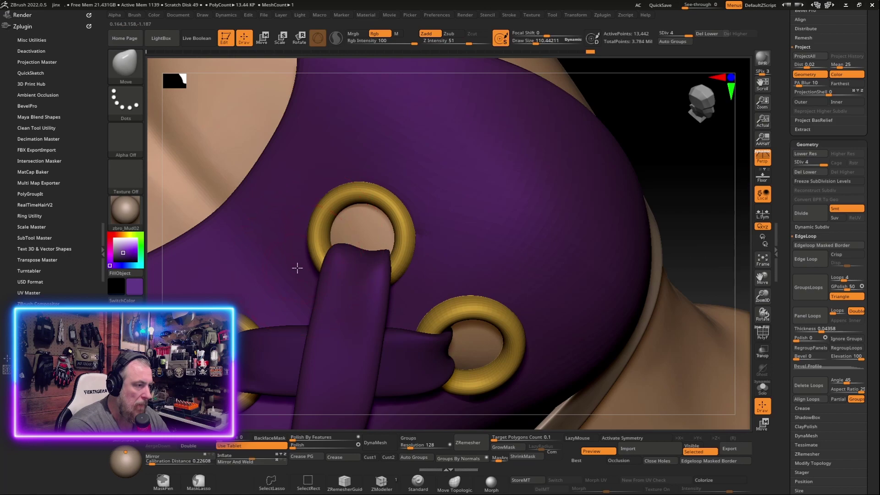
pyautogui.moveTo(512, 276)
pyautogui.mouseDown()
pyautogui.moveTo(697, 222)
pyautogui.moveTo(710, 204)
pyautogui.moveTo(545, 247)
pyautogui.moveTo(590, 384)
pyautogui.moveTo(546, 282)
pyautogui.moveTo(563, 358)
pyautogui.moveTo(569, 266)
pyautogui.moveTo(607, 240)
pyautogui.moveTo(643, 237)
pyautogui.moveTo(639, 161)
pyautogui.moveTo(653, 187)
pyautogui.moveTo(688, 204)
pyautogui.mouseUp()
pyautogui.moveTo(621, 268)
pyautogui.keyDown('alt'); pyautogui.mouseDown()
pyautogui.moveTo(624, 221)
pyautogui.moveTo(549, 354)
pyautogui.mouseUp(); pyautogui.keyUp('alt')
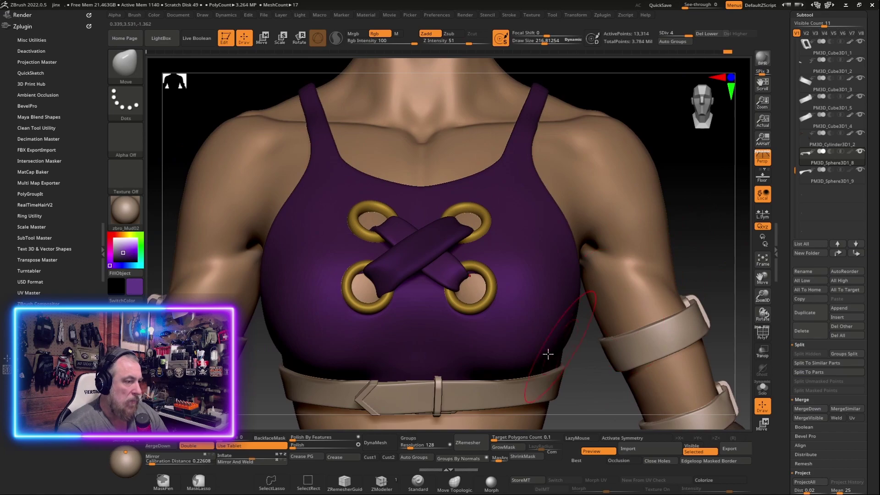
pyautogui.keyDown('alt'); pyautogui.moveTo(665, 224); pyautogui.dragTo(663, 277); pyautogui.keyUp('alt')
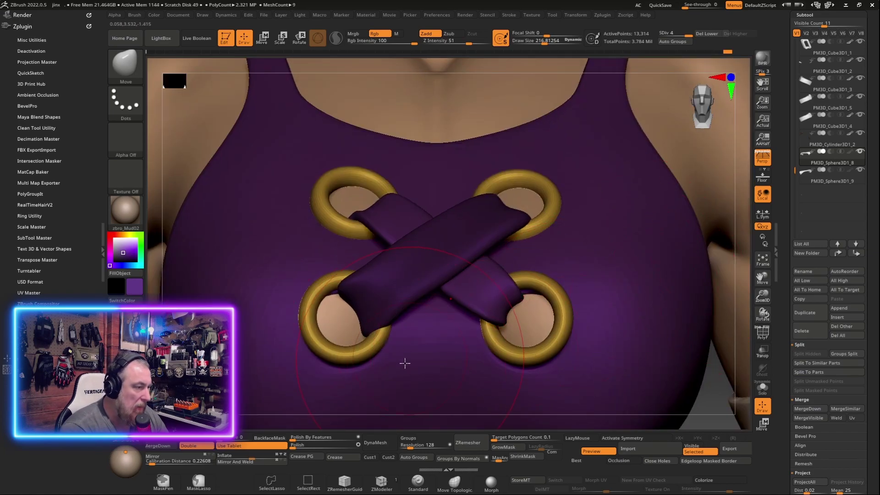
pyautogui.press('space')
pyautogui.moveTo(375, 332); pyautogui.dragTo(384, 307)
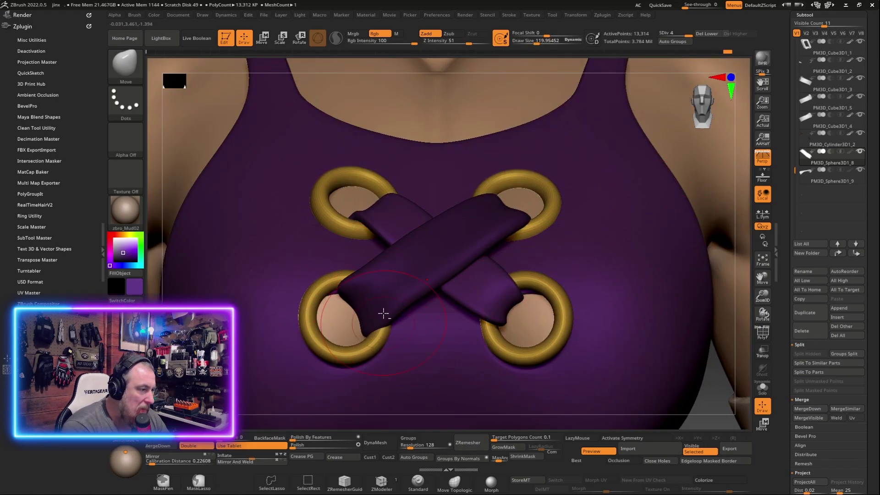
pyautogui.keyDown('alt'); pyautogui.click(383, 307); pyautogui.keyUp('alt')
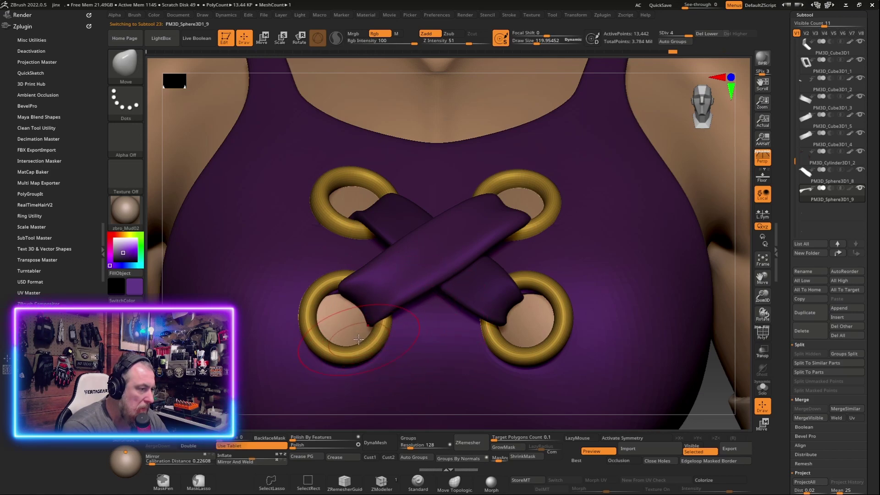
pyautogui.scroll(-5, 723, 235)
pyautogui.moveTo(723, 235)
pyautogui.mouseDown()
pyautogui.moveTo(720, 257)
pyautogui.moveTo(708, 234)
pyautogui.mouseUp()
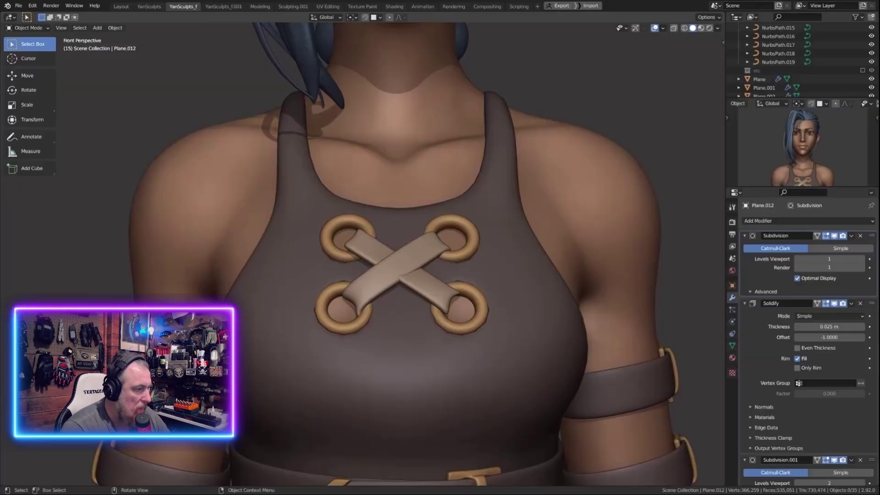
# Grab the arm band with G and orbit toward a side view of the arm.
pyautogui.press('g')
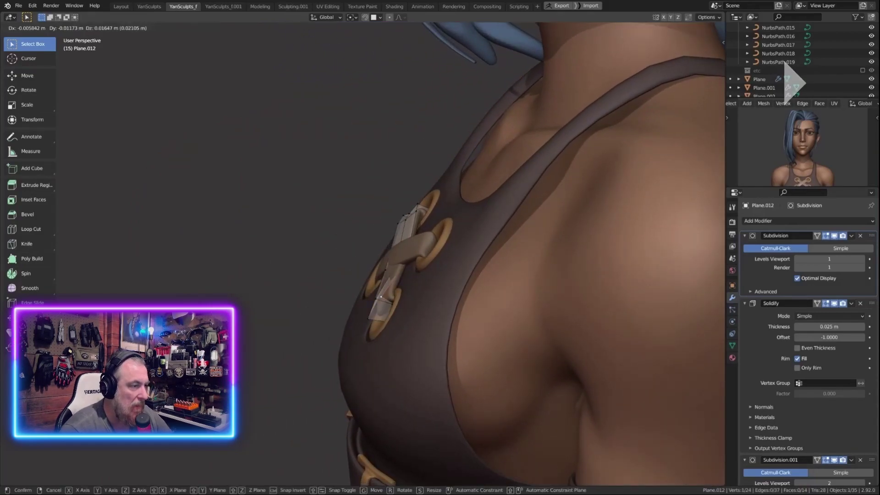
pyautogui.moveTo(323, 271); pyautogui.dragTo(390, 275, button='middle')
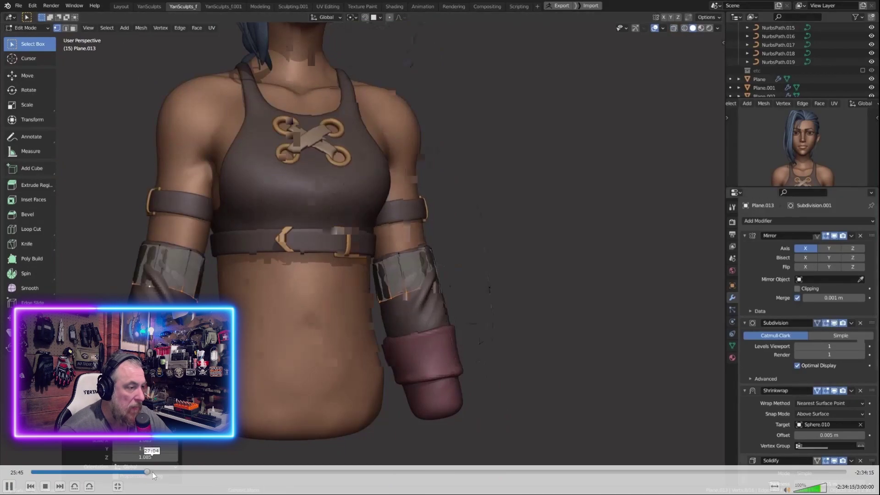
# Scrub the Blender recording back and forth, settling around 24:45 on the arm-band section.
pyautogui.click(162, 472)
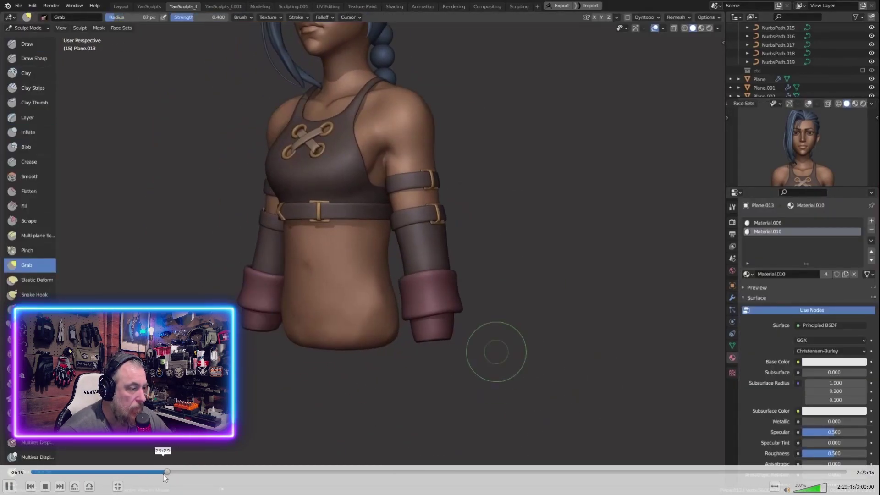
pyautogui.click(158, 472)
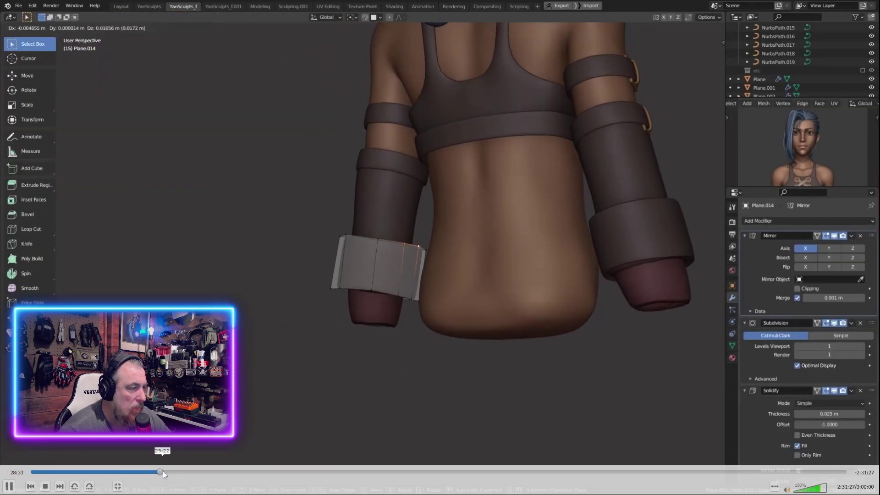
pyautogui.click(181, 472)
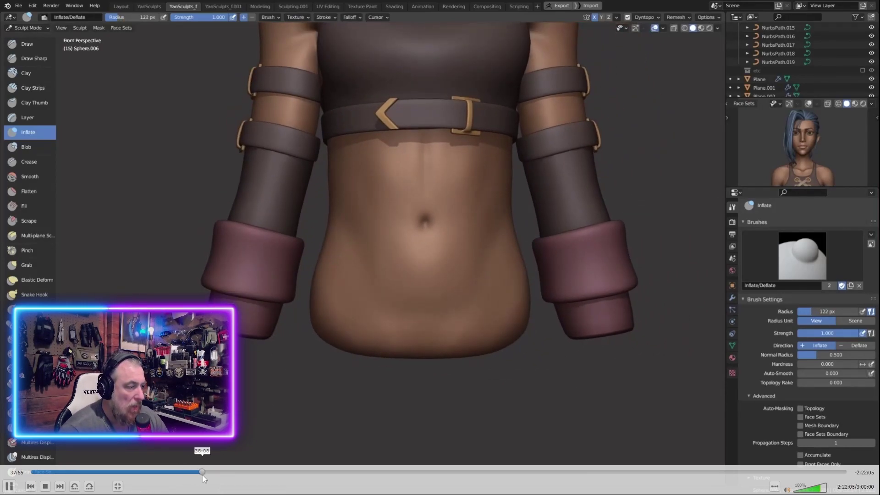
pyautogui.click(203, 475)
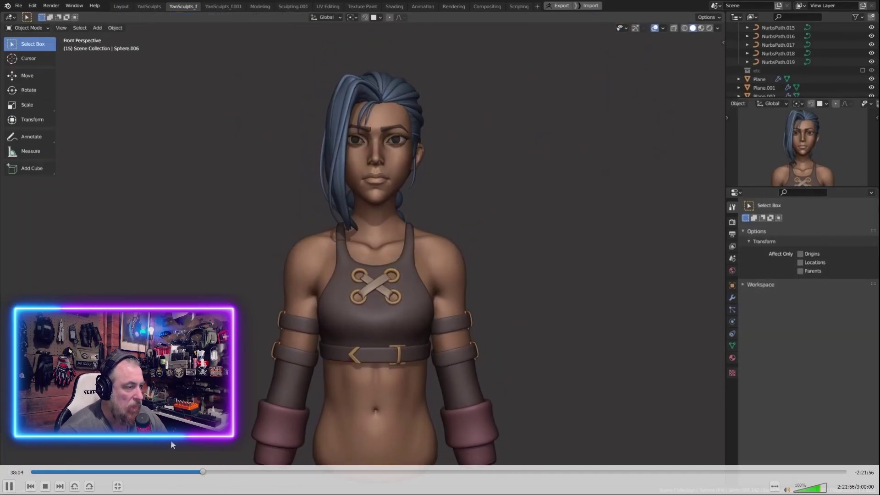
pyautogui.click(152, 473)
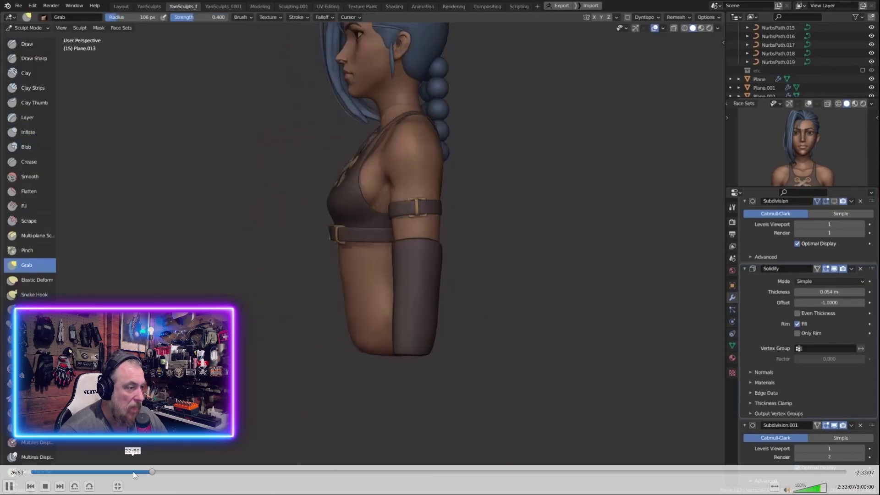
pyautogui.moveTo(135, 475); pyautogui.dragTo(123, 473)
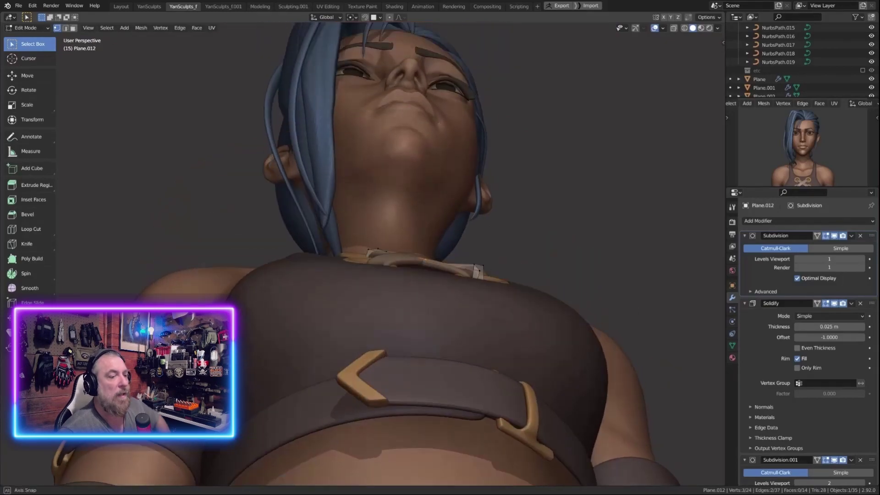
# Skip the Blender reference playback ahead to the torso's front view with arm bands and sleeves.
pyautogui.press('Right')
pyautogui.press('Right')
pyautogui.press('Right')
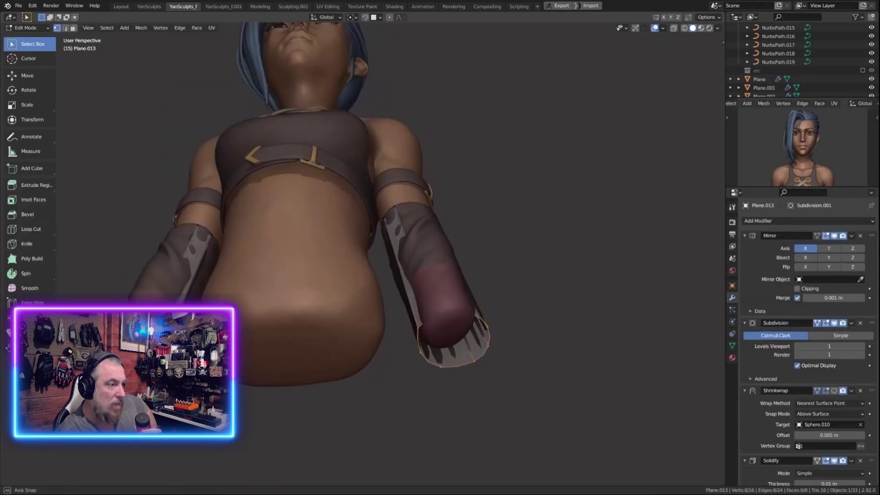
# Reshape the forearm cuff edge by moving its vertices in Edit Mode.
pyautogui.moveTo(385, 230); pyautogui.dragTo(321, 183, button='middle')
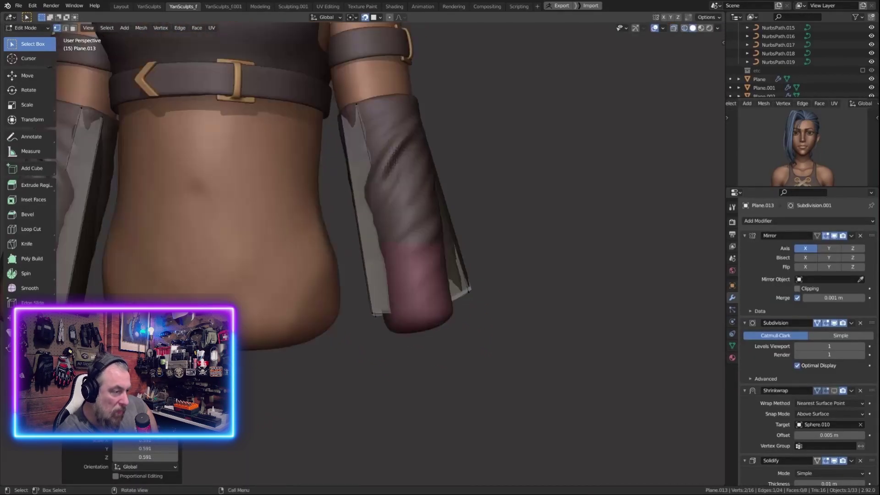
pyautogui.moveTo(385, 183); pyautogui.dragTo(458, 206, button='middle')
pyautogui.press('g')
pyautogui.press('Escape')
pyautogui.moveTo(412, 184); pyautogui.dragTo(482, 183, button='middle')
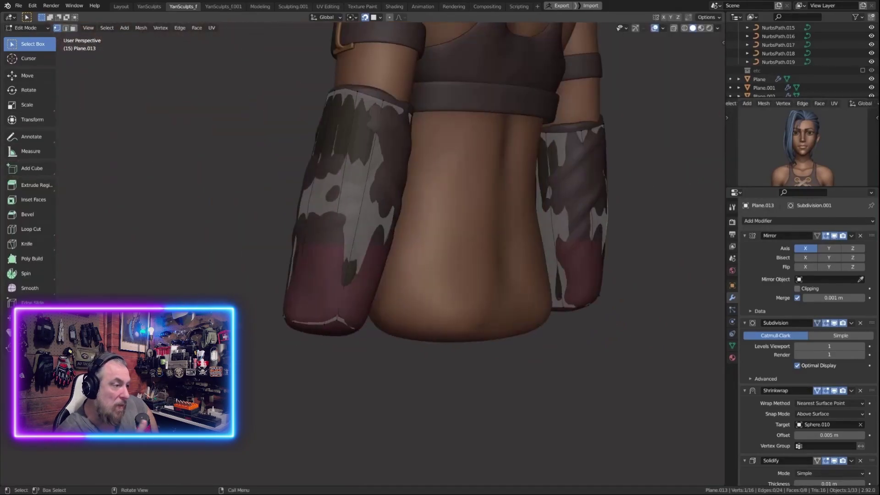
pyautogui.press('Return')
pyautogui.moveTo(390, 183)
pyautogui.mouseDown(button='middle')
pyautogui.moveTo(482, 197)
pyautogui.moveTo(413, 174)
pyautogui.moveTo(476, 188)
pyautogui.mouseUp(button='middle')
pyautogui.press('Tab')
# Refine the mirrored sleeve vertices with further G moves to thicken the forearm sleeve.
pyautogui.press('Tab')
pyautogui.moveTo(413, 183); pyautogui.dragTo(482, 183, button='middle')
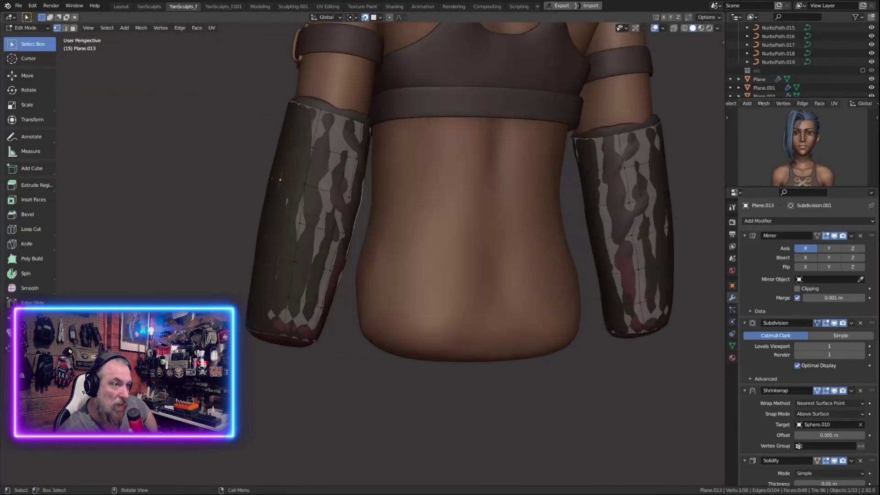
pyautogui.press('g')
pyautogui.press('Return')
pyautogui.press('g')
pyautogui.moveTo(390, 206)
pyautogui.mouseDown(button='middle')
pyautogui.moveTo(459, 193)
pyautogui.moveTo(435, 184)
pyautogui.moveTo(504, 183)
pyautogui.moveTo(422, 183)
pyautogui.moveTo(505, 183)
pyautogui.moveTo(436, 184)
pyautogui.mouseUp(button='middle')
pyautogui.press('g')
pyautogui.press('Return')
pyautogui.press('g')
pyautogui.press('Return')
pyautogui.press('g')
pyautogui.press('Return')
pyautogui.moveTo(402, 264)
pyautogui.mouseDown(button='middle')
pyautogui.moveTo(527, 263)
pyautogui.moveTo(436, 263)
pyautogui.mouseUp(button='middle')
pyautogui.press('Tab')
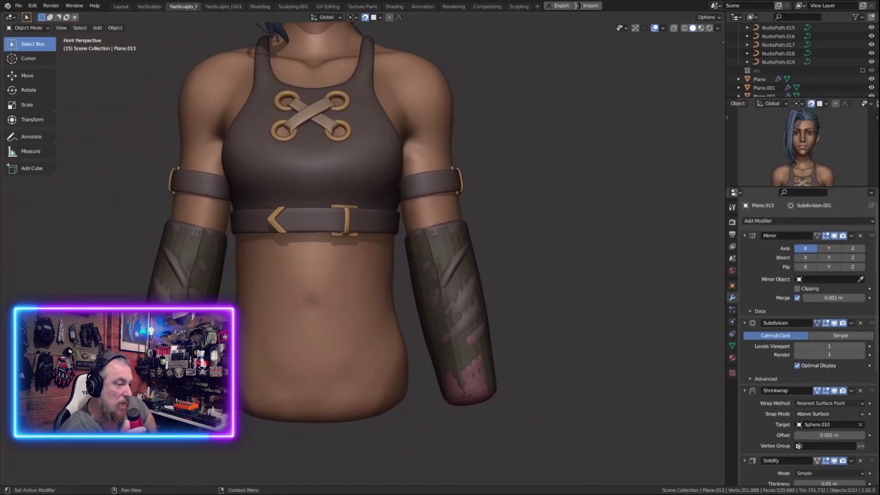
# Frame the sleeve in Edit Mode and snap to the torso's front view.
pyautogui.scroll(-2, 807, 344)
pyautogui.scroll(-2, 807, 344)
pyautogui.scroll(-1, 807, 344)
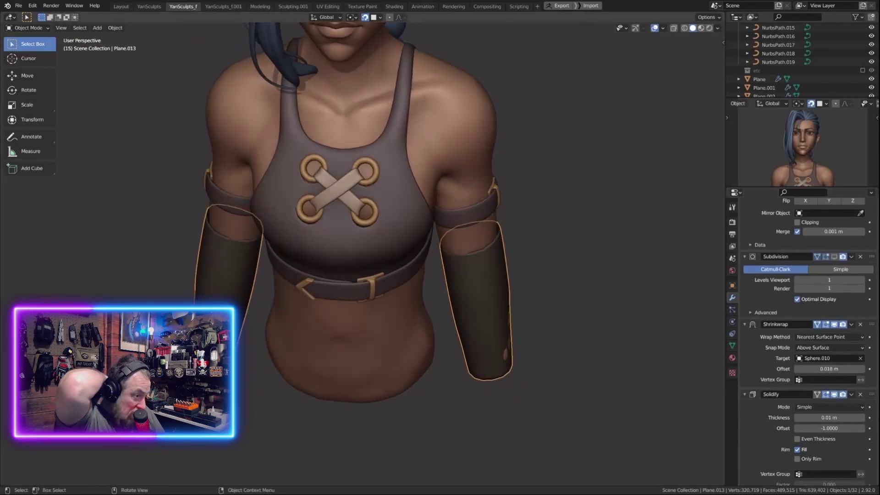
pyautogui.press('Tab')
pyautogui.press('Tab')
pyautogui.moveTo(366, 230)
pyautogui.mouseDown(button='middle')
pyautogui.moveTo(321, 229)
pyautogui.moveTo(348, 229)
pyautogui.mouseUp(button='middle')
pyautogui.scroll(-2, 807, 344)
pyautogui.scroll(-2, 807, 344)
pyautogui.scroll(-1, 807, 344)
pyautogui.scroll(4, 390, 119)
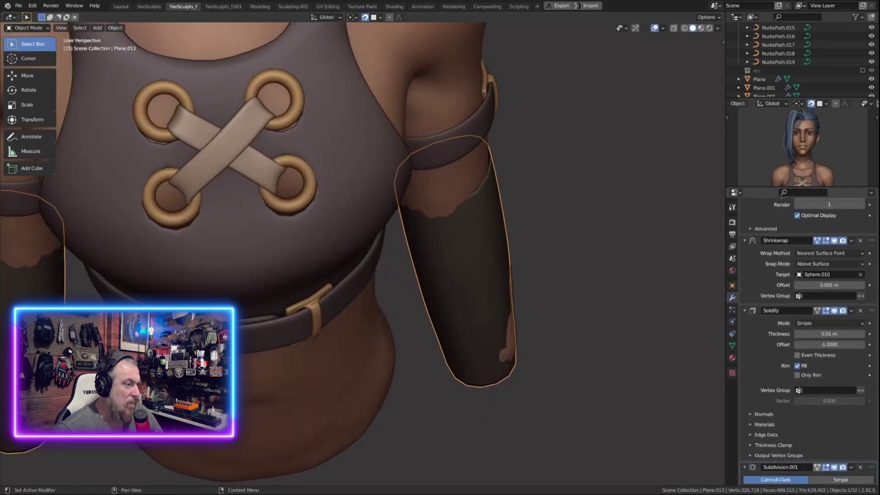
pyautogui.moveTo(367, 275); pyautogui.dragTo(367, 207, button='middle')
pyautogui.scroll(-3, 367, 230)
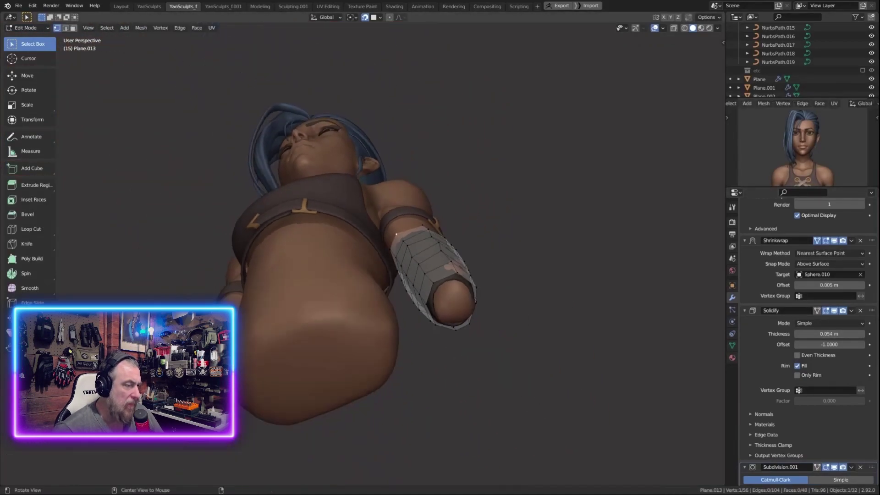
pyautogui.press('KP_1')
pyautogui.scroll(2, 367, 230)
# Select the right sleeve and check it from front and side with the Grab brush.
pyautogui.click(463, 320)
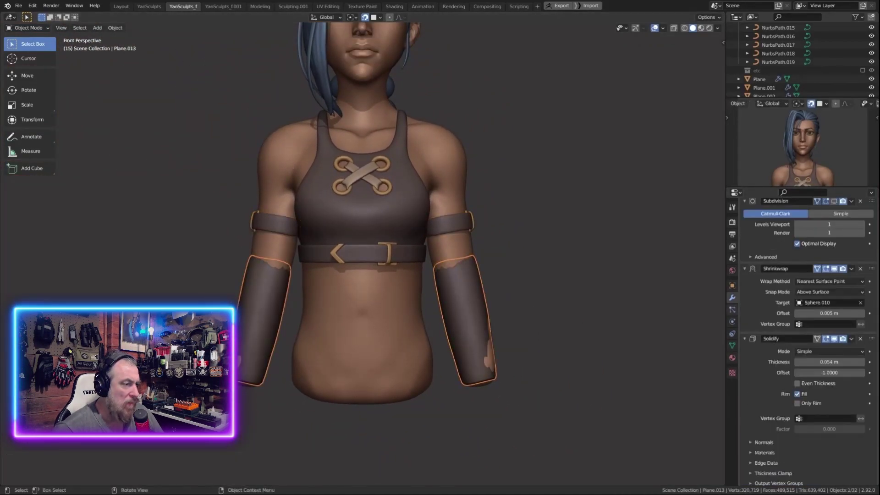
pyautogui.press('Tab')
pyautogui.moveTo(507, 293); pyautogui.dragTo(458, 321, button='middle')
pyautogui.hotkey('ctrl', 'Tab')
pyautogui.moveTo(390, 230); pyautogui.dragTo(376, 220, button='middle')
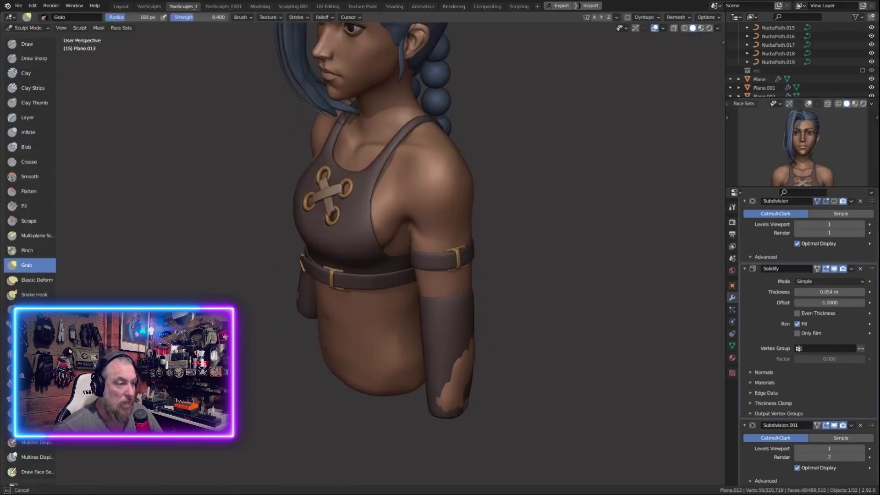
pyautogui.press('KP_1')
pyautogui.moveTo(417, 298); pyautogui.dragTo(458, 312, button='middle')
pyautogui.press('KP_1')
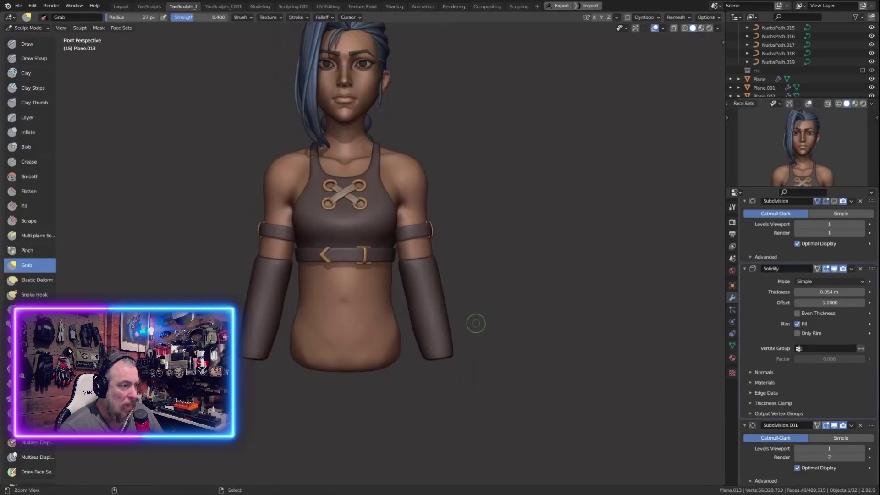
pyautogui.hotkey('ctrl', 'Tab')
# Select the wrist cuff and arm band, showing their material and Solidify modifier settings.
pyautogui.scroll(3, 349, 229)
pyautogui.keyDown('alt'); pyautogui.click(464, 321); pyautogui.keyUp('alt')
pyautogui.click(464, 337)
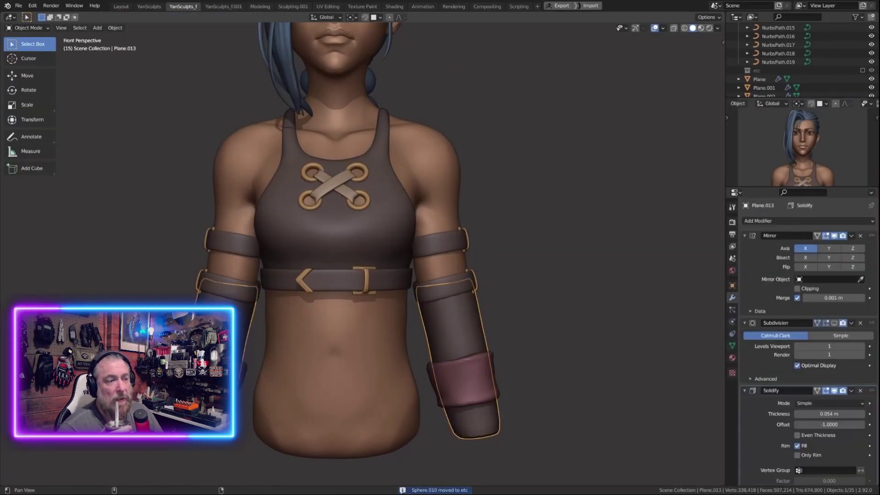
pyautogui.click(733, 357)
pyautogui.press('Tab')
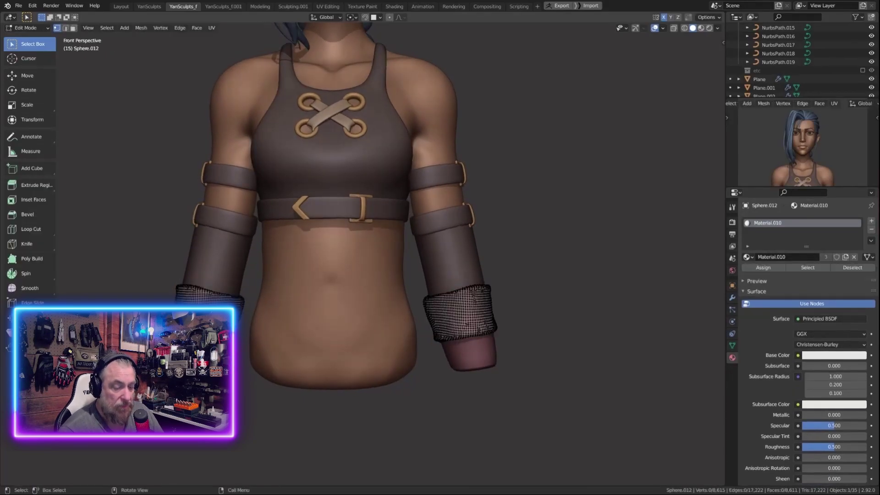
pyautogui.press('Tab')
pyautogui.click(443, 219)
pyautogui.press('Tab')
pyautogui.click(732, 298)
# Move the arm band copy below the existing upper-arm strap, then exit fullscreen video.
pyautogui.moveTo(440, 230); pyautogui.dragTo(440, 321, button='middle')
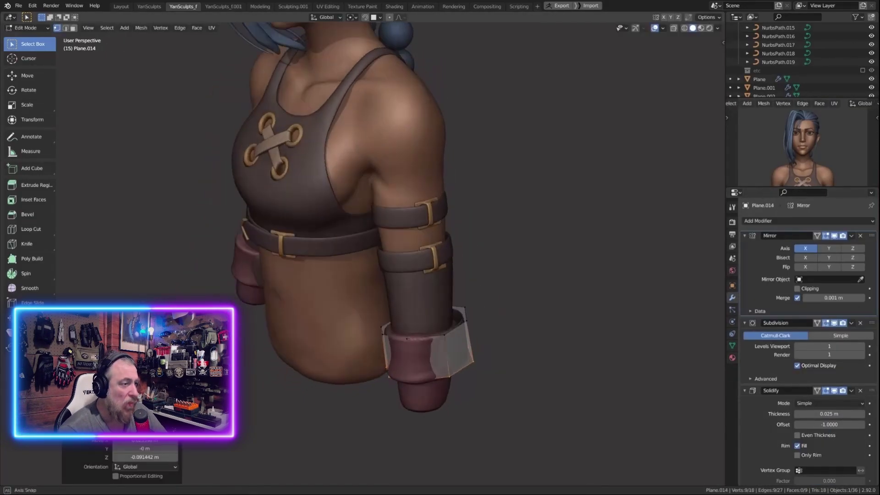
pyautogui.press('Escape')
pyautogui.hotkey('ctrl', 'Tab')
pyautogui.press('f')
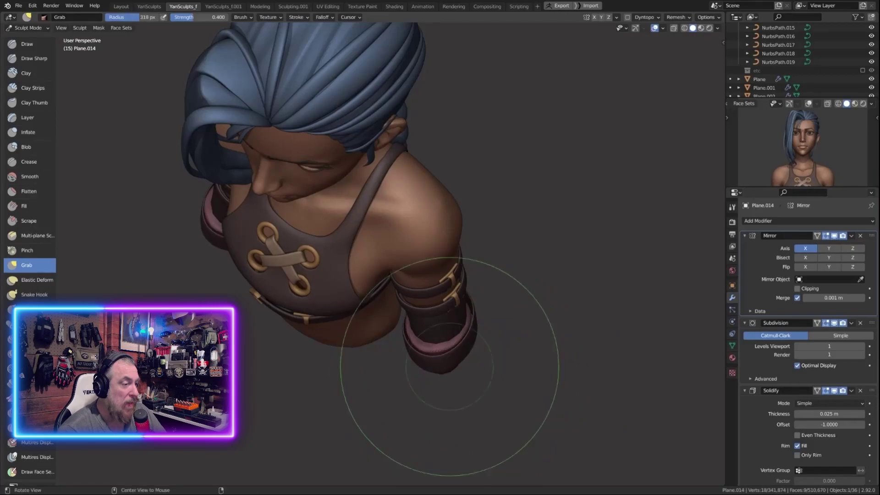
pyautogui.moveTo(449, 367); pyautogui.dragTo(450, 230, button='middle')
pyautogui.press('Tab')
pyautogui.press('g')
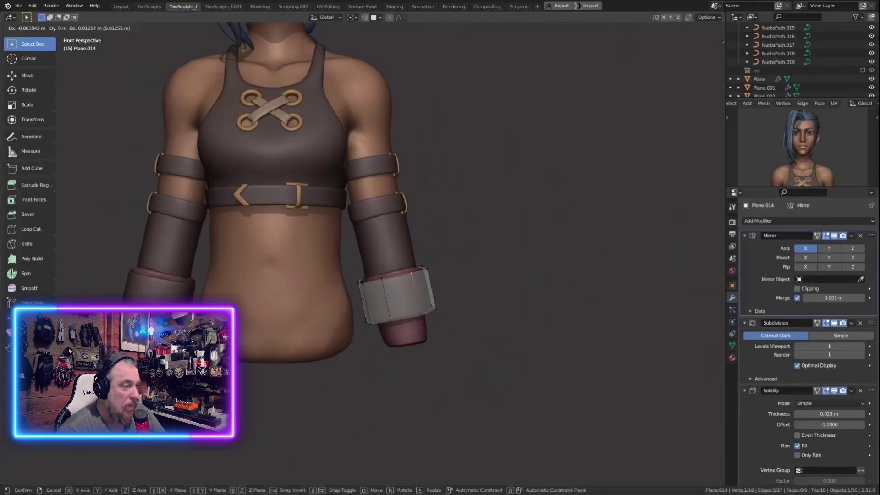
pyautogui.press('Return')
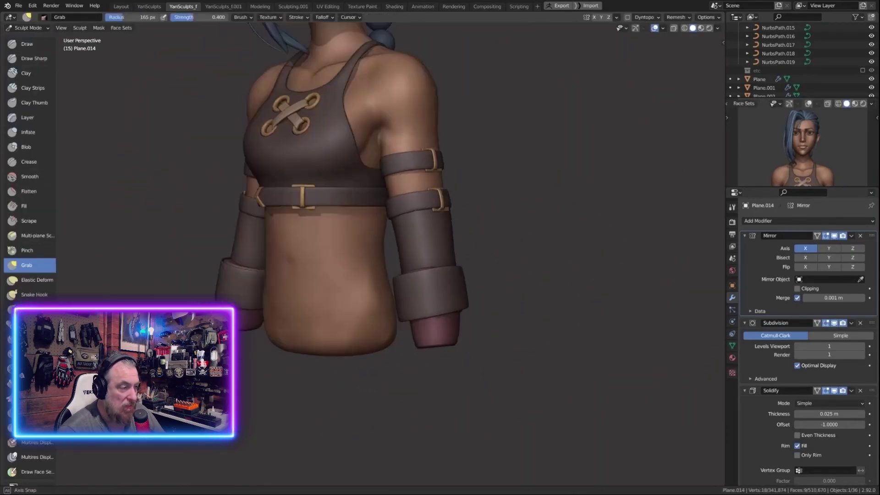
pyautogui.moveTo(440, 275); pyautogui.dragTo(258, 315, button='middle')
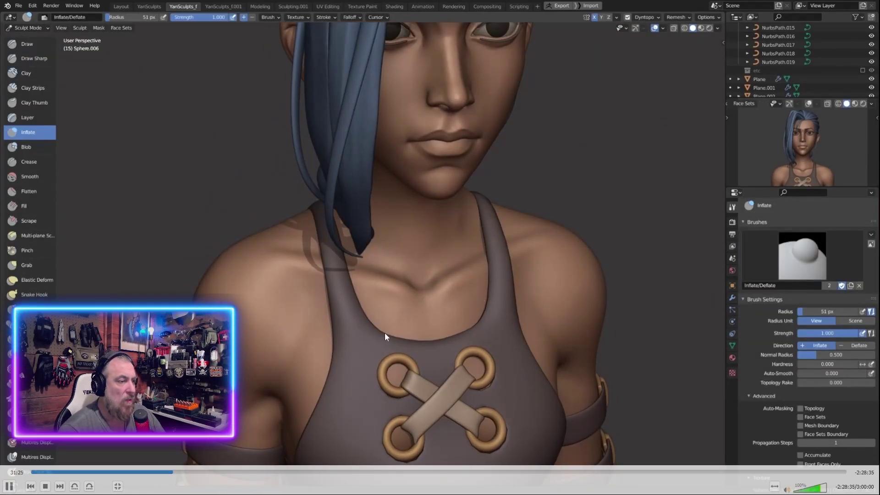
pyautogui.doubleClick(384, 332)
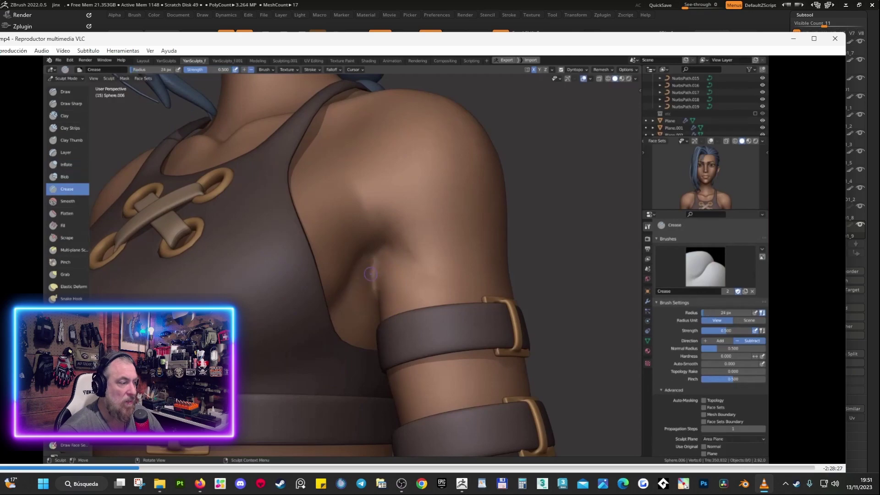
# In ZBrush, solo the forearm sleeve subtool and inspect its PolyF wireframe.
pyautogui.hotkey('alt', 'Tab')
pyautogui.keyDown('alt'); pyautogui.click(580, 265); pyautogui.keyUp('alt')
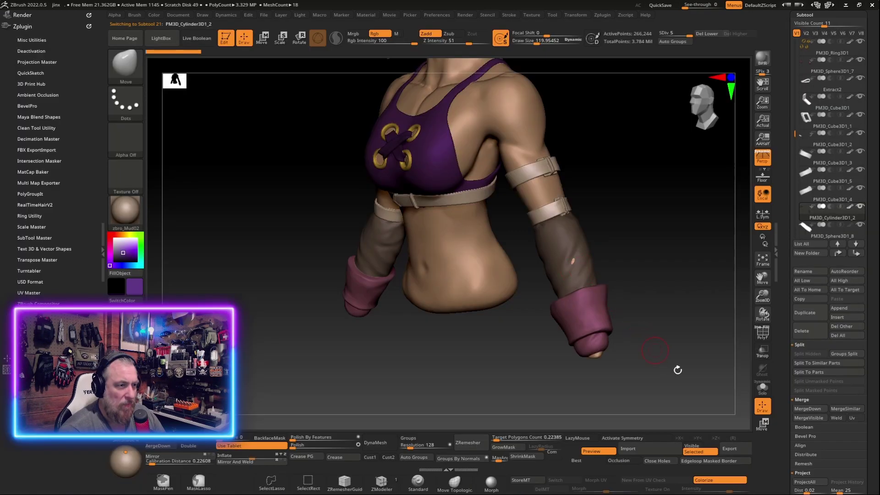
pyautogui.click(762, 387)
pyautogui.moveTo(697, 356)
pyautogui.keyDown('alt'); pyautogui.mouseDown()
pyautogui.moveTo(657, 321)
pyautogui.moveTo(661, 302)
pyautogui.moveTo(671, 342)
pyautogui.moveTo(546, 224)
pyautogui.mouseUp(); pyautogui.keyUp('alt')
pyautogui.click(763, 333)
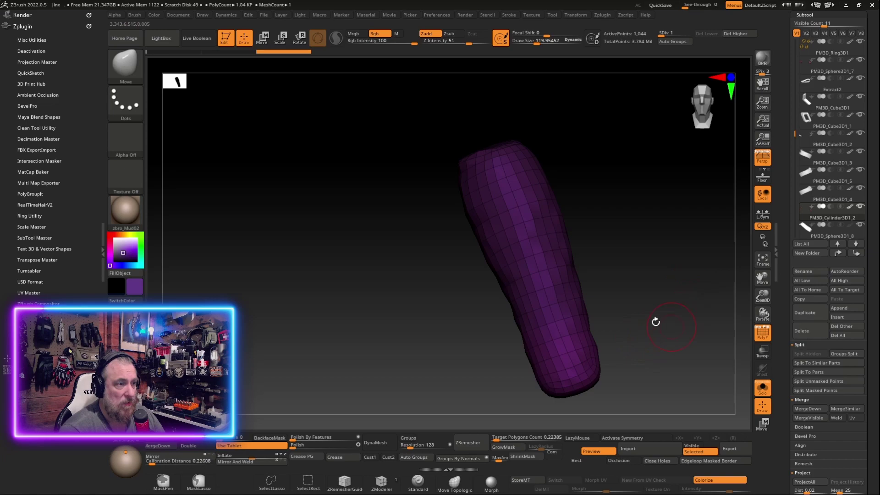
pyautogui.click(763, 389)
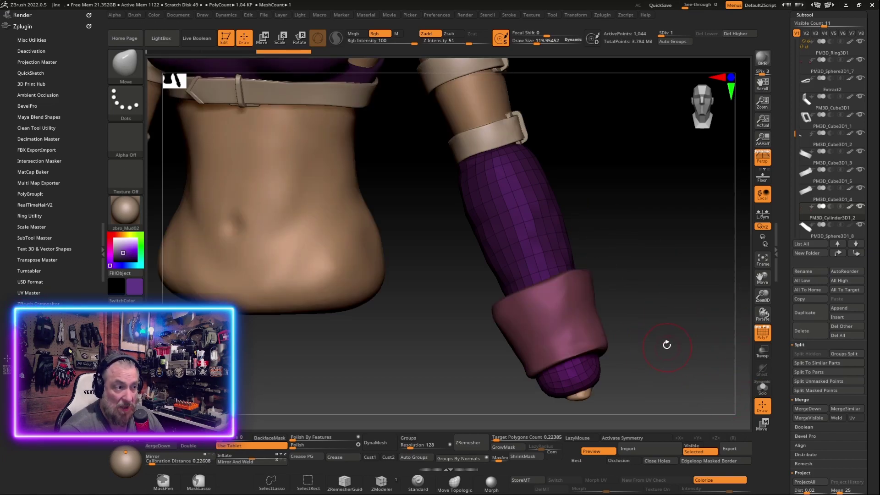
# Rotate the model to compare sleeves and straps with the torso, then return to the video.
pyautogui.moveTo(628, 243); pyautogui.dragTo(577, 252)
pyautogui.keyDown('alt'); pyautogui.moveTo(650, 237); pyautogui.dragTo(571, 327); pyautogui.keyUp('alt')
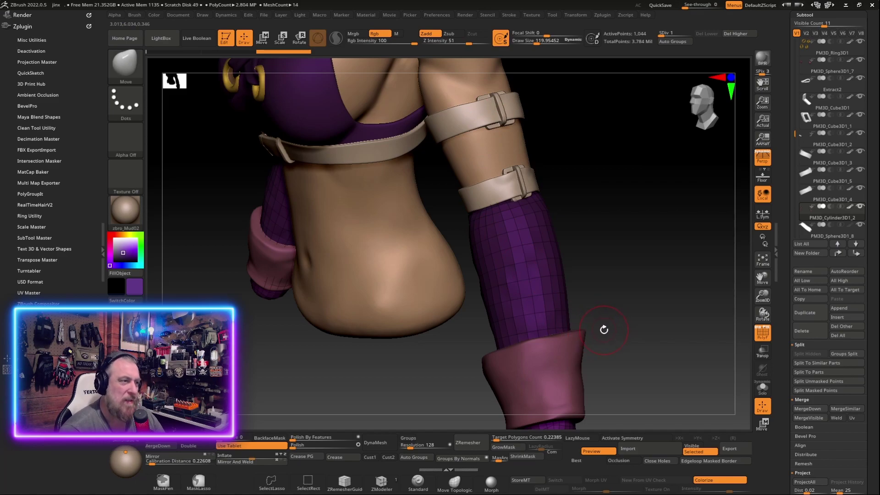
pyautogui.moveTo(642, 275); pyautogui.dragTo(608, 292)
pyautogui.moveTo(670, 367)
pyautogui.mouseDown()
pyautogui.moveTo(659, 387)
pyautogui.moveTo(595, 247)
pyautogui.mouseUp()
pyautogui.moveTo(528, 349); pyautogui.dragTo(532, 283)
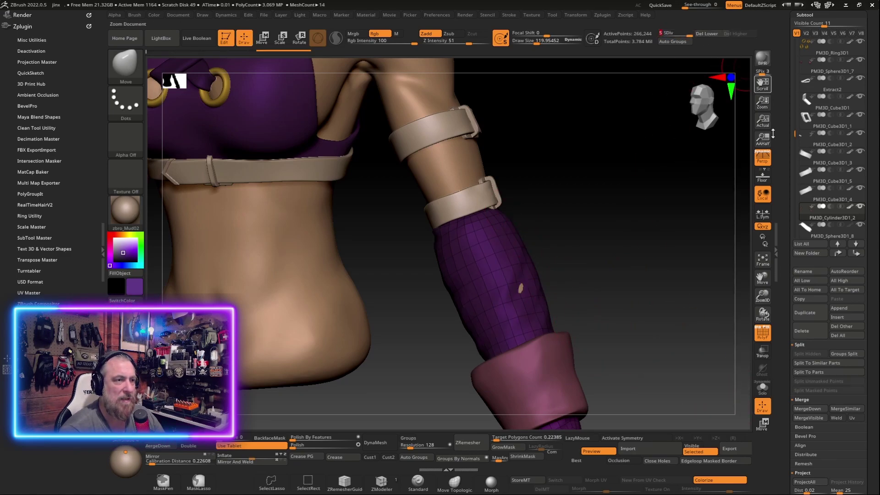
pyautogui.hotkey('shift', 'f')
pyautogui.moveTo(763, 315); pyautogui.dragTo(614, 267)
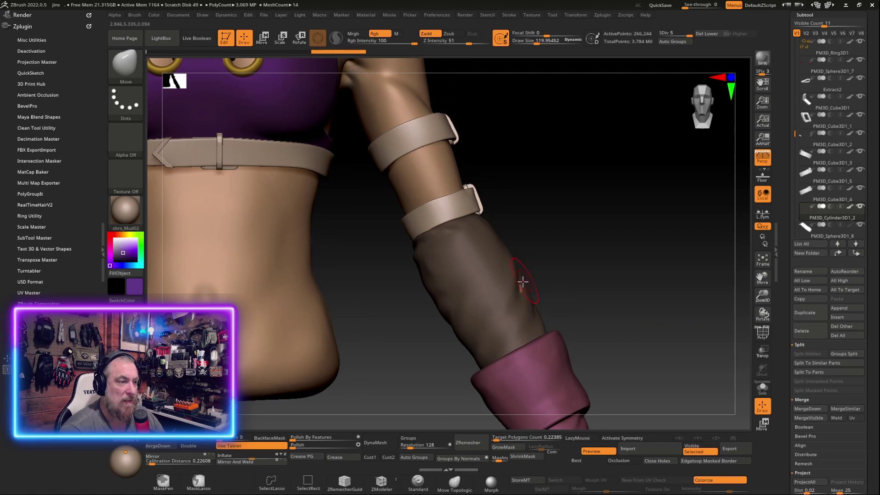
pyautogui.keyDown('shift'); pyautogui.moveTo(522, 281); pyautogui.dragTo(659, 364); pyautogui.keyUp('shift')
pyautogui.hotkey('alt', 'Tab')
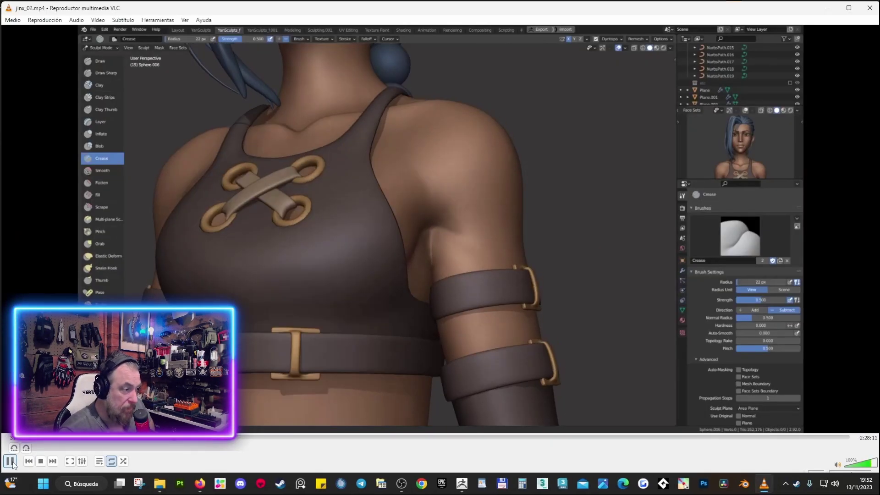
# Make the VLC video fullscreen to watch the Blender strap and torso sculpting.
pyautogui.doubleClick(427, 311)
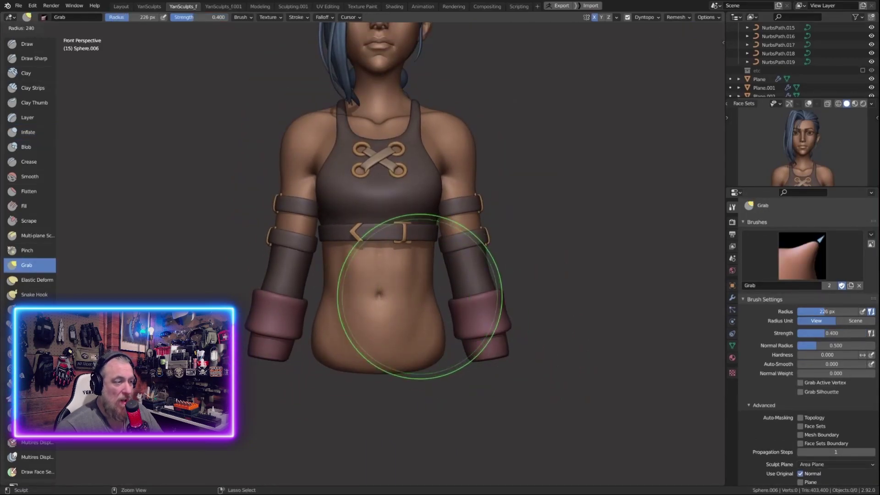
# Inflate and grab the torso in the reference while orbiting around the character.
pyautogui.keyDown('ctrl'); pyautogui.moveTo(473, 328); pyautogui.dragTo(473, 298, button='middle'); pyautogui.keyUp('ctrl')
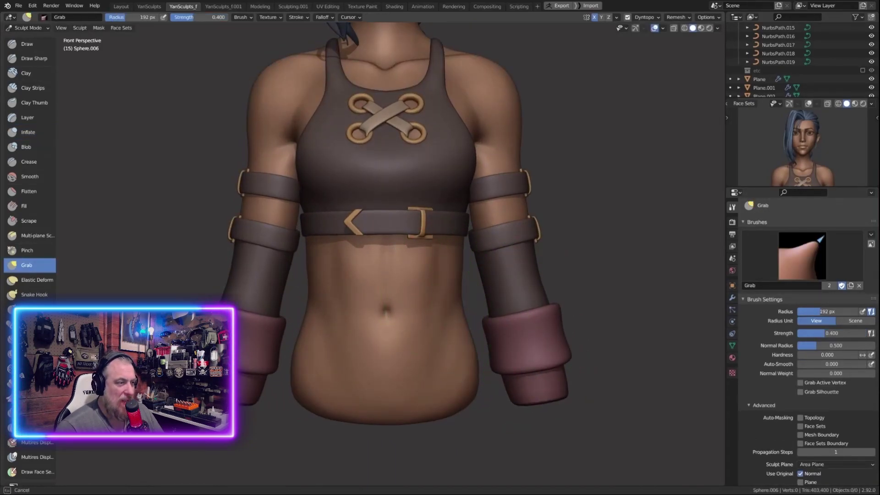
pyautogui.moveTo(388, 338); pyautogui.dragTo(334, 255, button='middle')
pyautogui.press('i')
pyautogui.press('f')
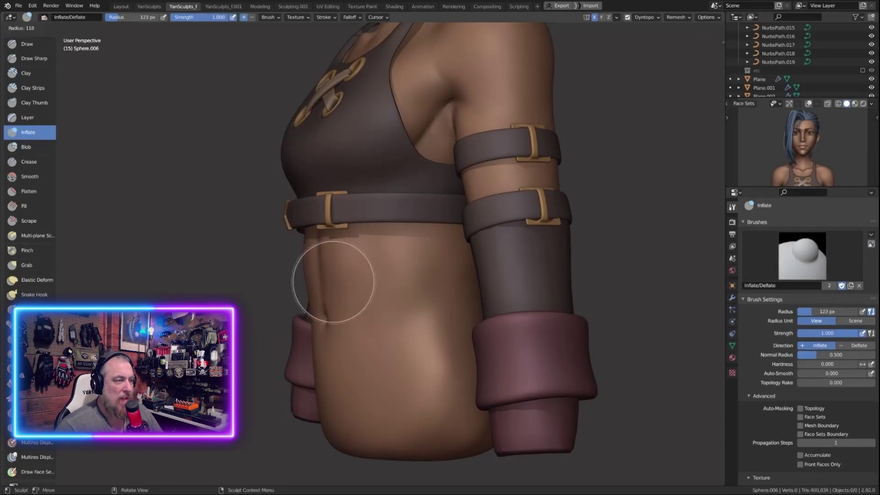
pyautogui.press('KP_1')
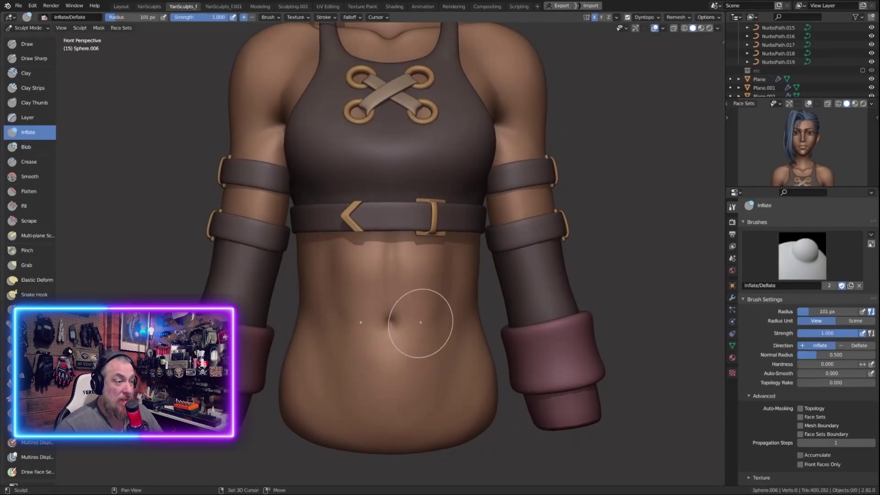
pyautogui.moveTo(420, 323); pyautogui.dragTo(393, 390, button='middle')
pyautogui.scroll(-3, 393, 390)
pyautogui.moveTo(373, 321); pyautogui.dragTo(374, 256, button='middle')
pyautogui.press('g')
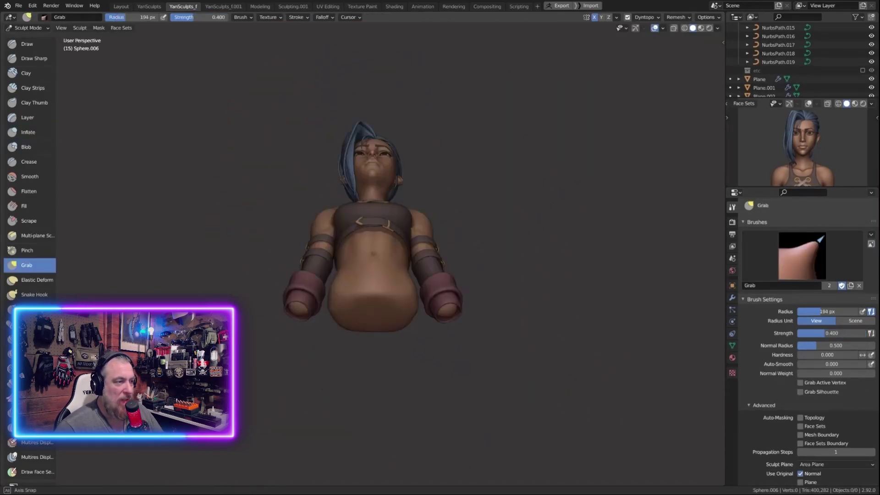
pyautogui.moveTo(435, 360)
pyautogui.mouseDown(button='middle')
pyautogui.moveTo(380, 338)
pyautogui.moveTo(408, 262)
pyautogui.mouseUp(button='middle')
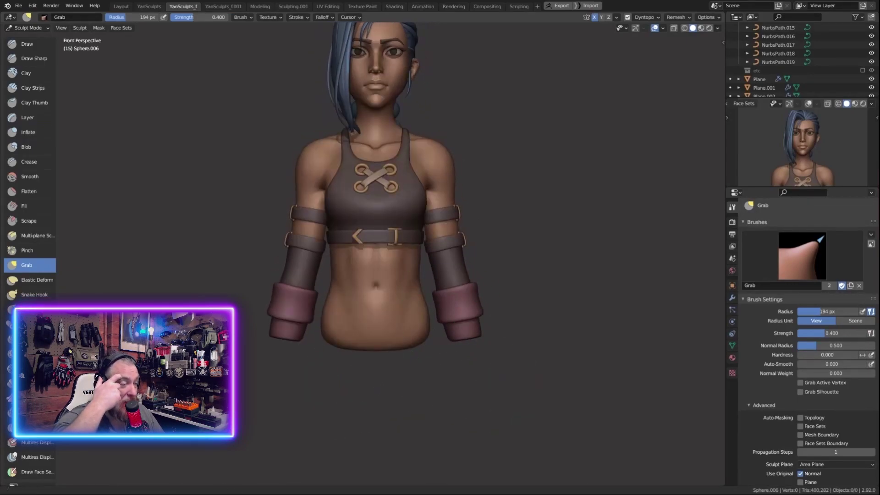
pyautogui.scroll(3, 409, 262)
# Crease the torso with the Crease brush, then return to Object Mode.
pyautogui.hotkey('shift', 'c')
pyautogui.scroll(3, 408, 262)
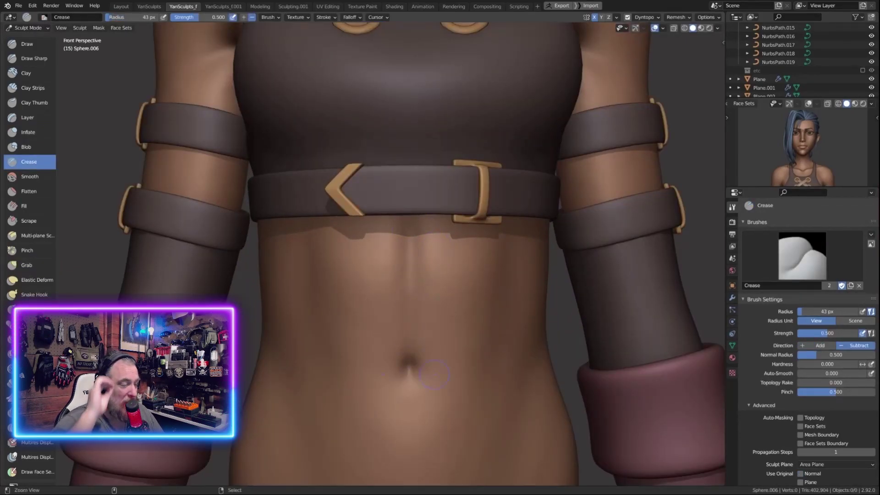
pyautogui.scroll(-3, 434, 375)
pyautogui.scroll(3, 431, 367)
pyautogui.scroll(-4, 426, 358)
pyautogui.scroll(-2, 422, 343)
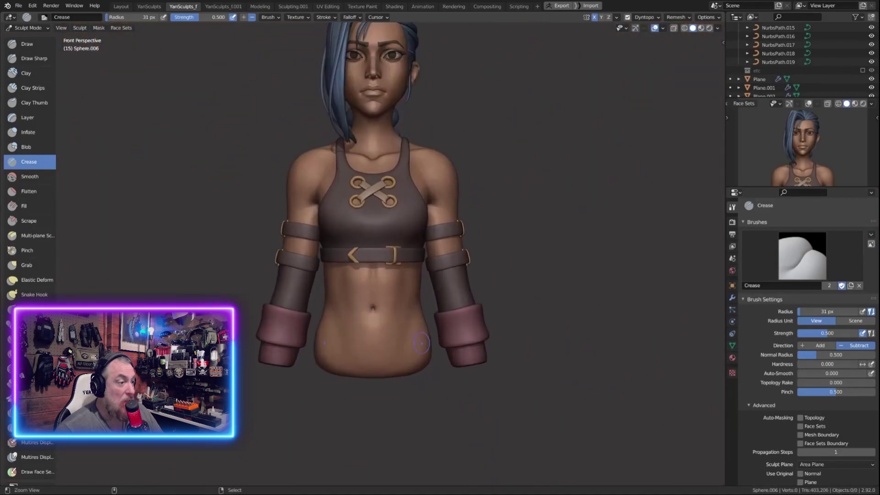
pyautogui.hotkey('ctrl', 'Tab')
pyautogui.moveTo(422, 343)
pyautogui.mouseDown(button='middle')
pyautogui.moveTo(458, 340)
pyautogui.moveTo(421, 343)
pyautogui.mouseUp(button='middle')
pyautogui.scroll(1, 421, 343)
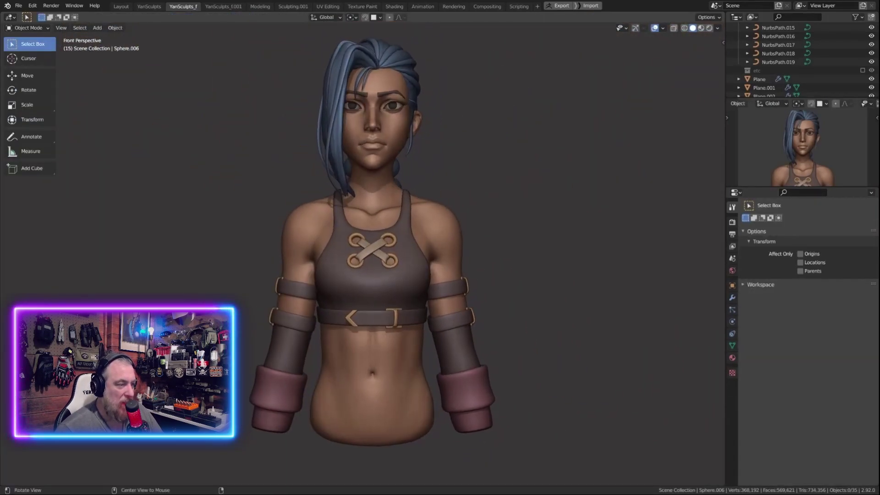
pyautogui.moveTo(413, 275)
pyautogui.mouseDown(button='middle')
pyautogui.moveTo(458, 270)
pyautogui.moveTo(412, 275)
pyautogui.mouseUp(button='middle')
# Tweak the head and neck with the Grab brush, ending in Object Mode front view.
pyautogui.hotkey('ctrl', 'Tab')
pyautogui.hotkey('ctrl', 'Tab')
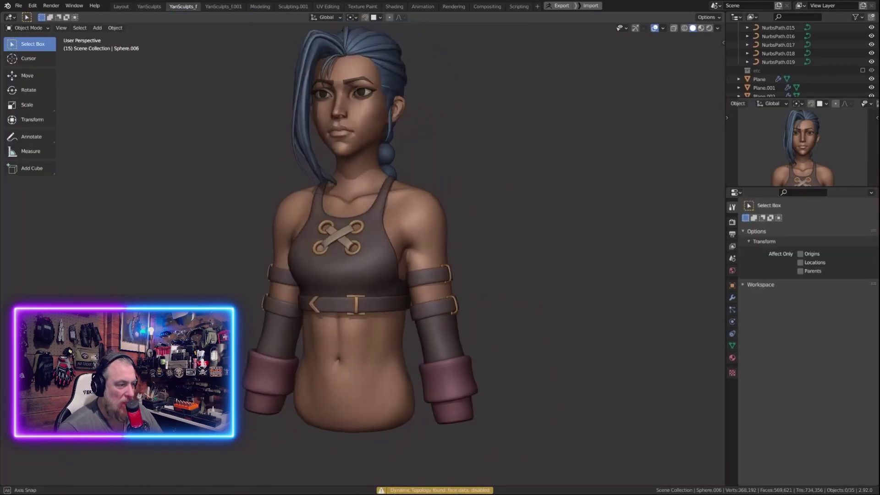
pyautogui.scroll(2, 362, 230)
pyautogui.keyDown('shift'); pyautogui.moveTo(564, 348); pyautogui.dragTo(564, 382, button='middle'); pyautogui.keyUp('shift')
pyautogui.hotkey('ctrl', 'Tab')
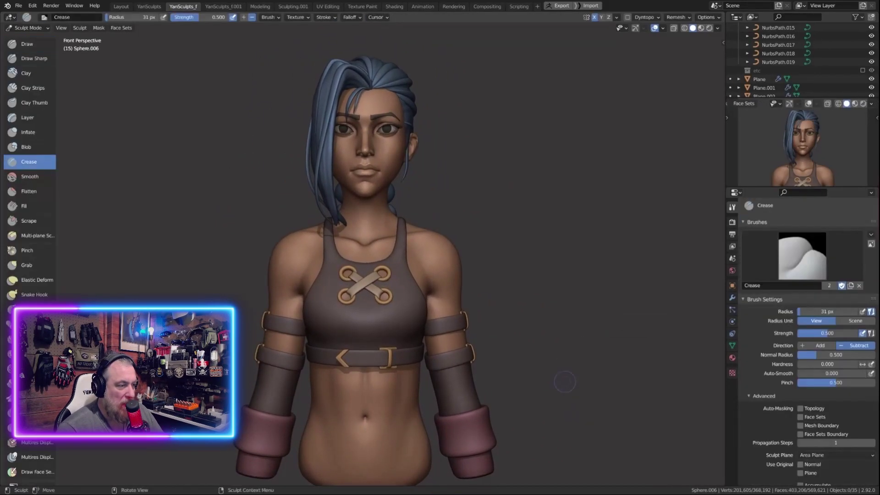
pyautogui.moveTo(441, 211)
pyautogui.mouseDown(button='middle')
pyautogui.moveTo(441, 138)
pyautogui.moveTo(481, 255)
pyautogui.moveTo(481, 161)
pyautogui.mouseUp(button='middle')
pyautogui.press('g')
pyautogui.moveTo(440, 248)
pyautogui.mouseDown(button='middle')
pyautogui.moveTo(440, 206)
pyautogui.moveTo(532, 206)
pyautogui.mouseUp(button='middle')
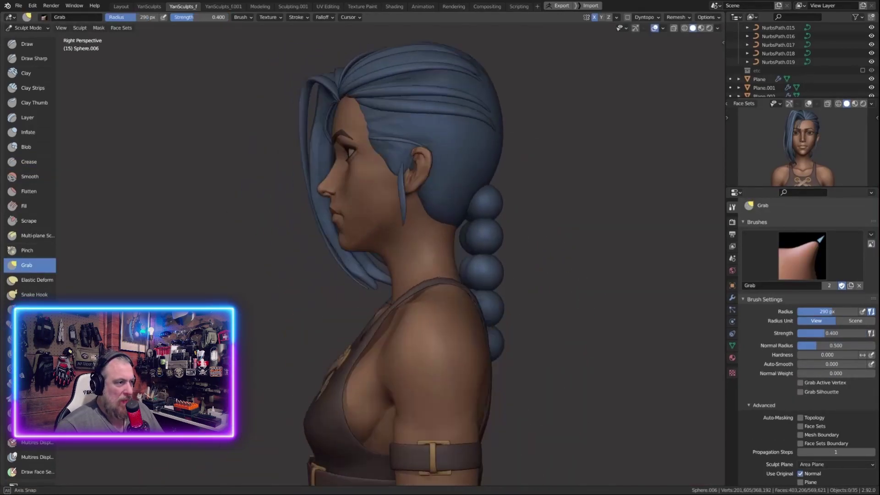
pyautogui.moveTo(337, 226)
pyautogui.mouseDown(button='middle')
pyautogui.moveTo(462, 213)
pyautogui.moveTo(443, 271)
pyautogui.moveTo(457, 255)
pyautogui.moveTo(456, 183)
pyautogui.mouseUp(button='middle')
pyautogui.hotkey('ctrl', 'Tab')
pyautogui.scroll(1, 440, 248)
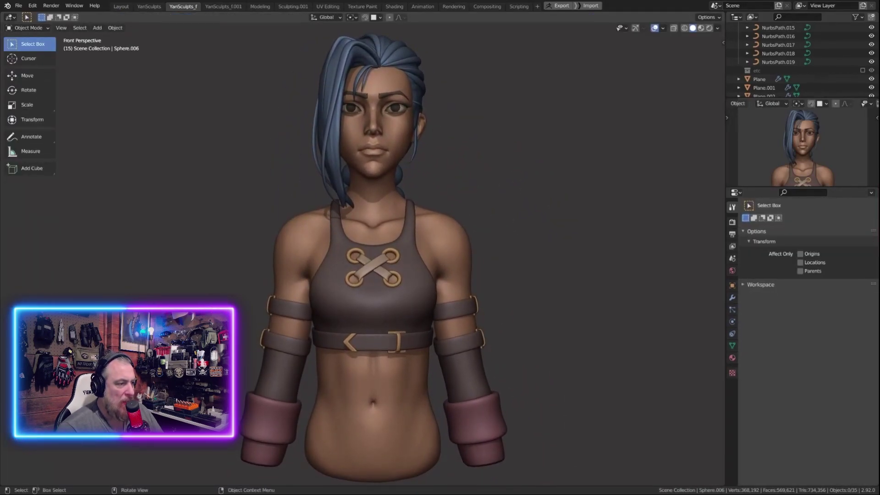
# Duplicate the chest belt lower on the belly and scale it on X to wrap the hips.
pyautogui.hotkey('shift', 'd')
pyautogui.press('Tab')
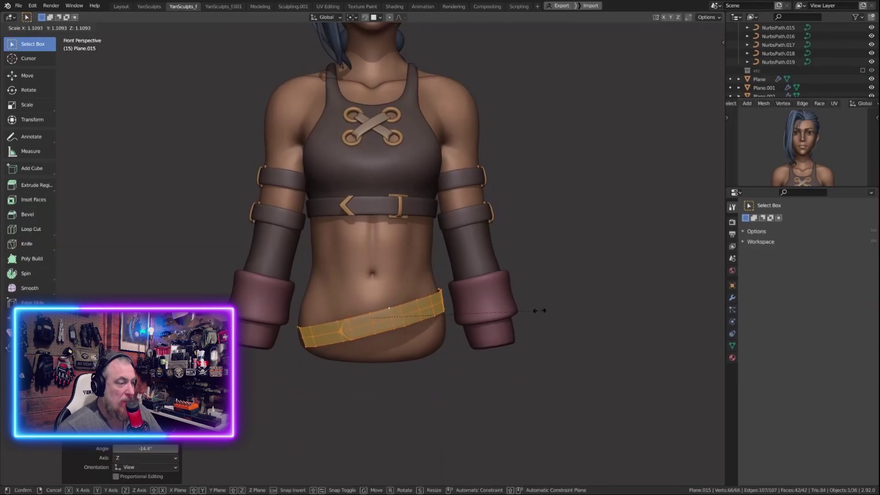
pyautogui.press('Tab')
pyautogui.moveTo(389, 321); pyautogui.dragTo(509, 332, button='middle')
pyautogui.press('Tab')
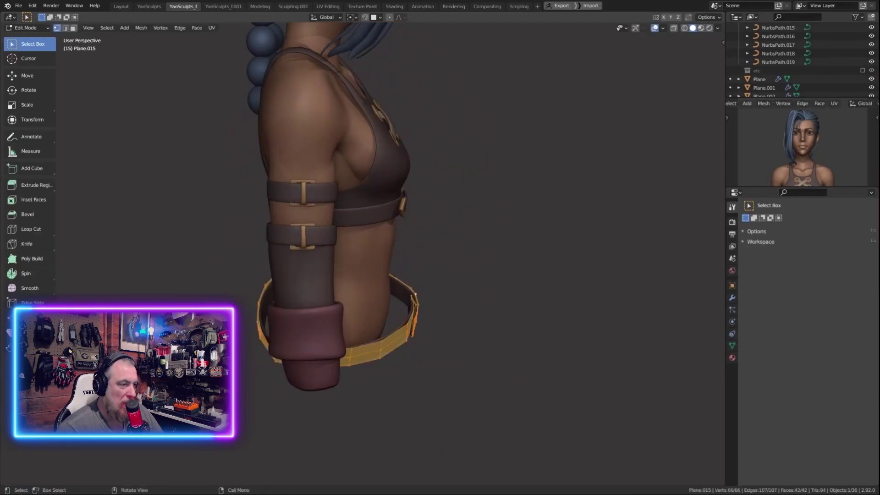
pyautogui.press('s')
pyautogui.press('x')
pyautogui.click(513, 335)
# Edge-slide the belt loop and tilt the belt into a slant with proportional editing.
pyautogui.press('KP_1')
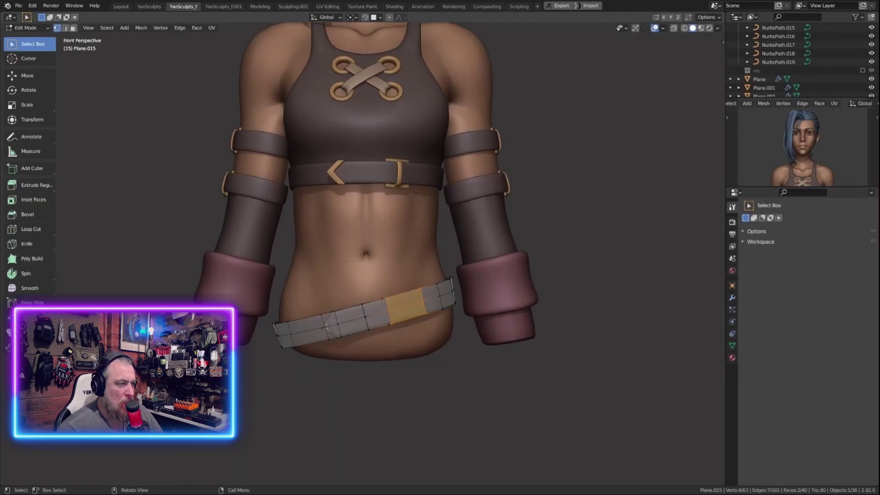
pyautogui.keyDown('shift'); pyautogui.moveTo(367, 206); pyautogui.dragTo(373, 211, button='middle'); pyautogui.keyUp('shift')
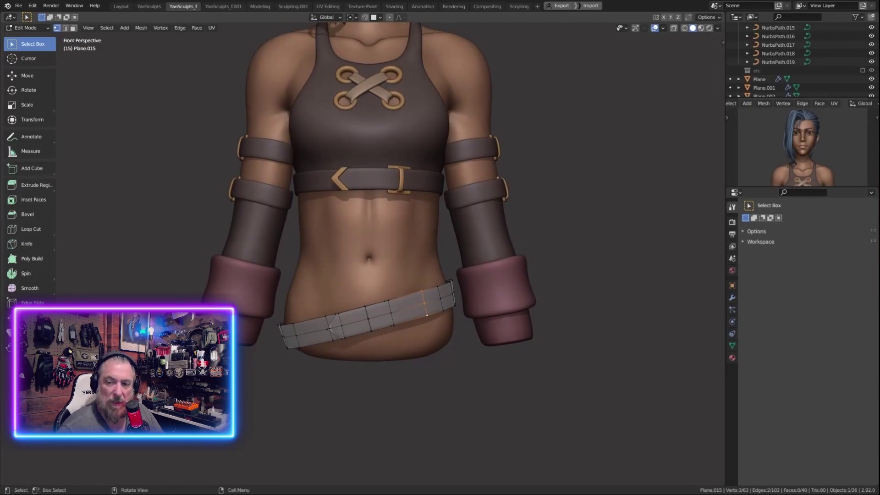
pyautogui.click(417, 317)
pyautogui.moveTo(417, 318); pyautogui.dragTo(433, 317, button='middle')
pyautogui.moveTo(412, 285)
pyautogui.mouseDown(button='middle')
pyautogui.moveTo(481, 289)
pyautogui.moveTo(421, 294)
pyautogui.moveTo(421, 206)
pyautogui.moveTo(449, 206)
pyautogui.moveTo(413, 210)
pyautogui.moveTo(459, 215)
pyautogui.mouseUp(button='middle')
pyautogui.press('Tab')
pyautogui.hotkey('ctrl', 'Tab')
pyautogui.press('Tab')
pyautogui.press('g')
pyautogui.click(421, 303)
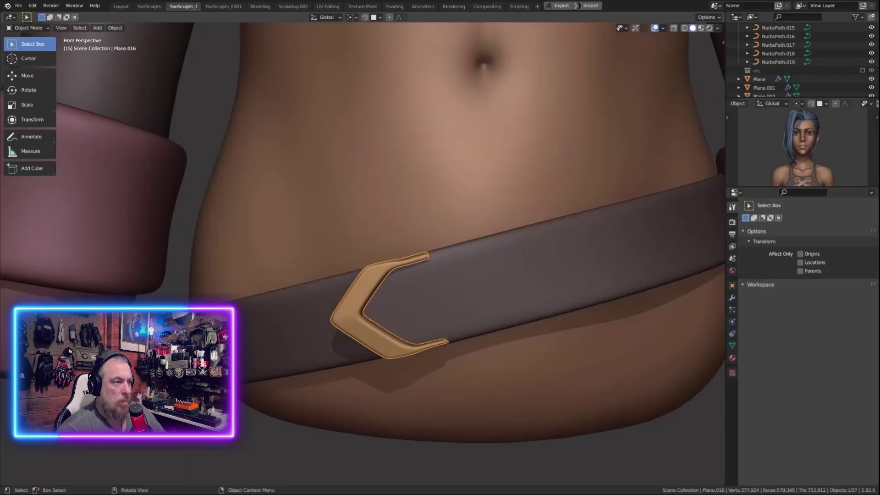
# Recalculate and flip the chevron buckle's normals in X-ray wireframe.
pyautogui.hotkey('shift', 'z')
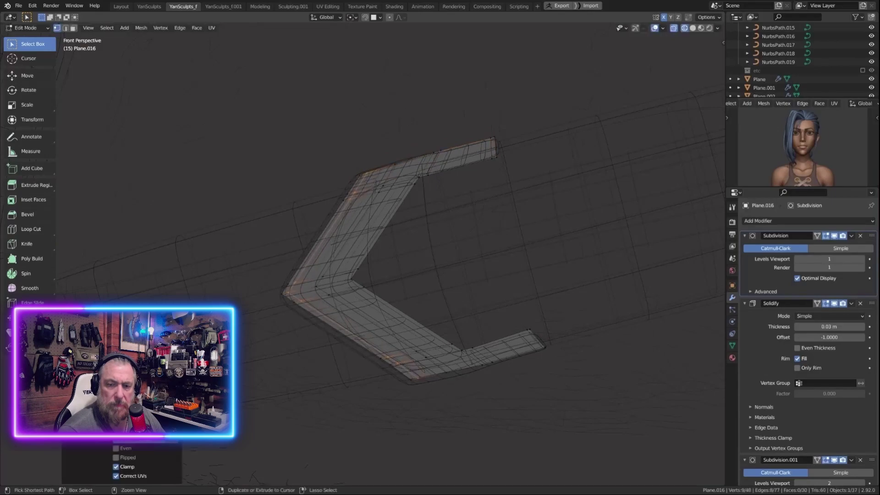
pyautogui.hotkey('shift', 'z')
pyautogui.hotkey('shift', 'z')
pyautogui.hotkey('shift', 'z')
pyautogui.press('a')
pyautogui.hotkey('shift', 'n')
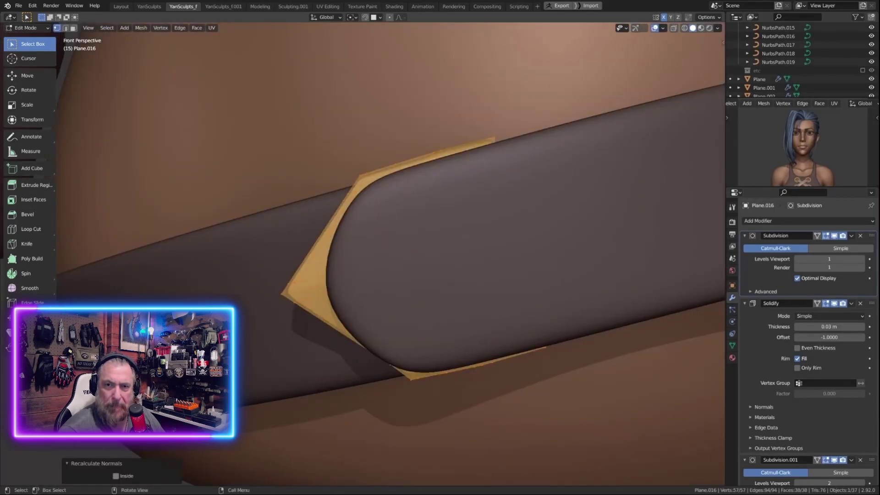
pyautogui.hotkey('ctrl', 'shift', 'n')
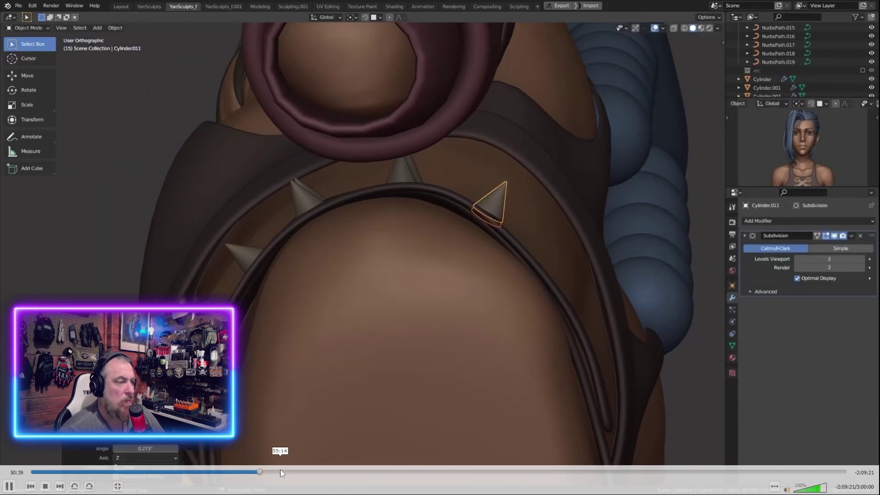
# Scrub the VLC reference to the finished spiked hip belt with crossed buckle, then close VLC.
pyautogui.scroll(1, 280, 473)
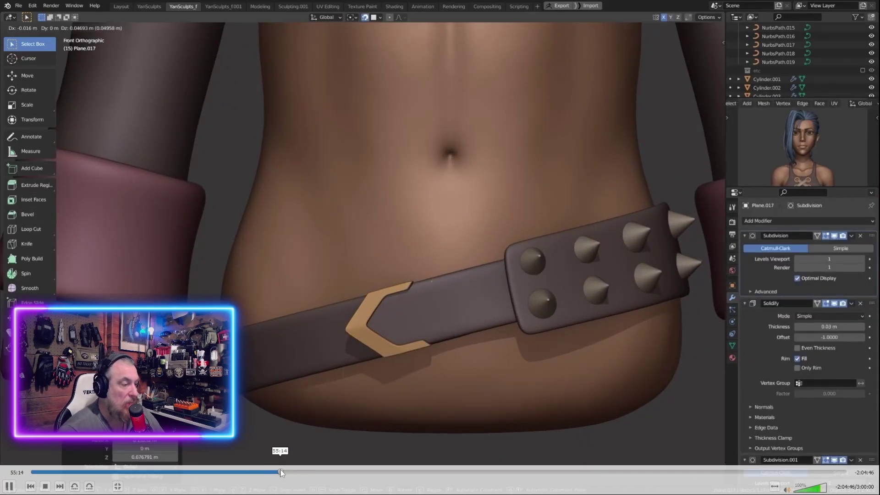
pyautogui.click(280, 473)
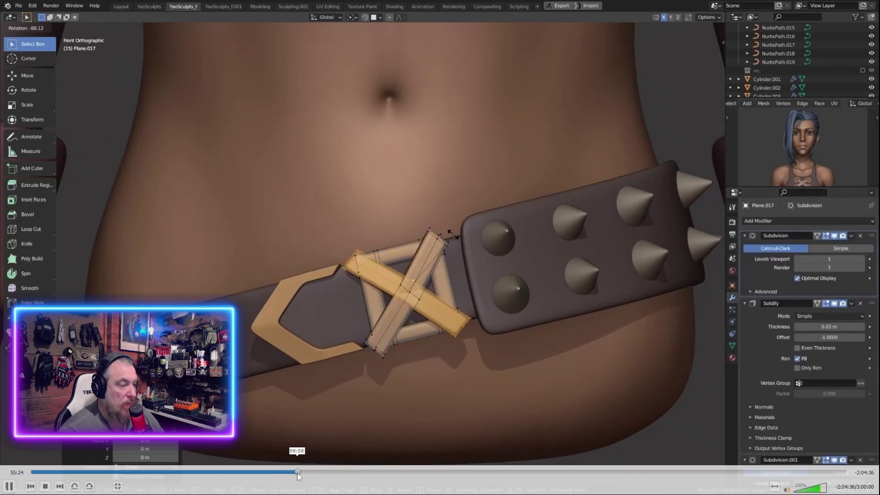
pyautogui.click(298, 472)
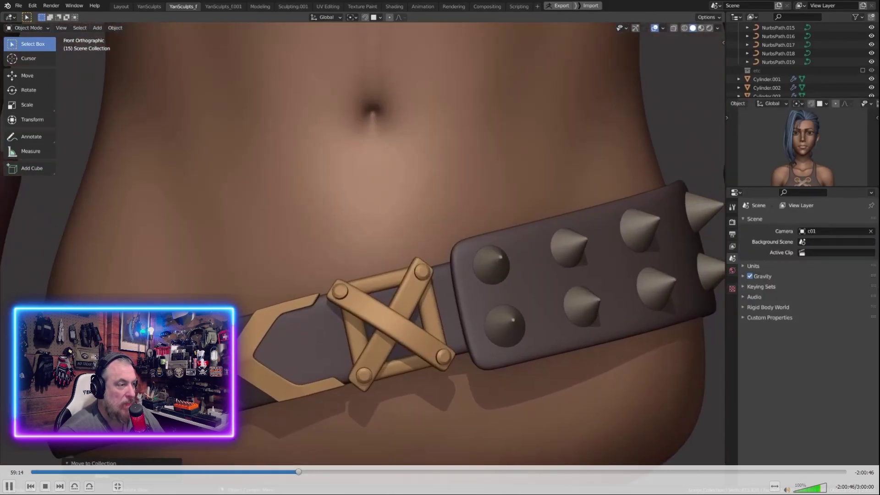
pyautogui.press('space')
pyautogui.press('space')
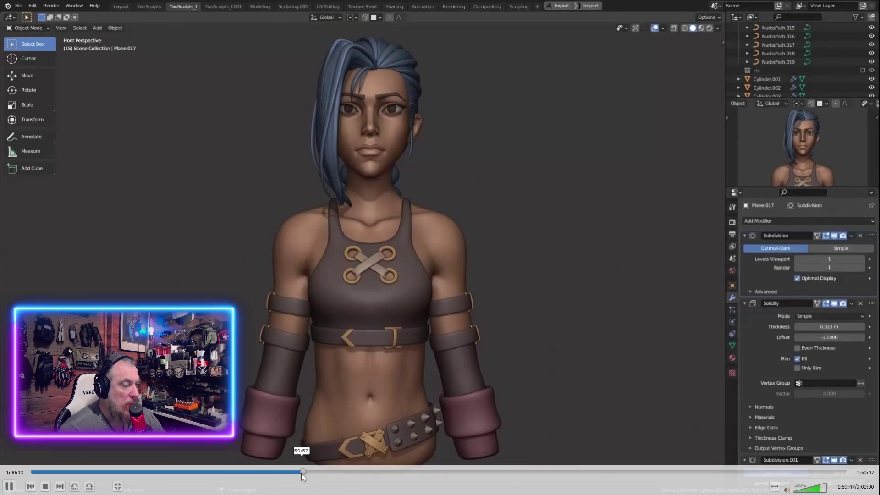
pyautogui.click(301, 472)
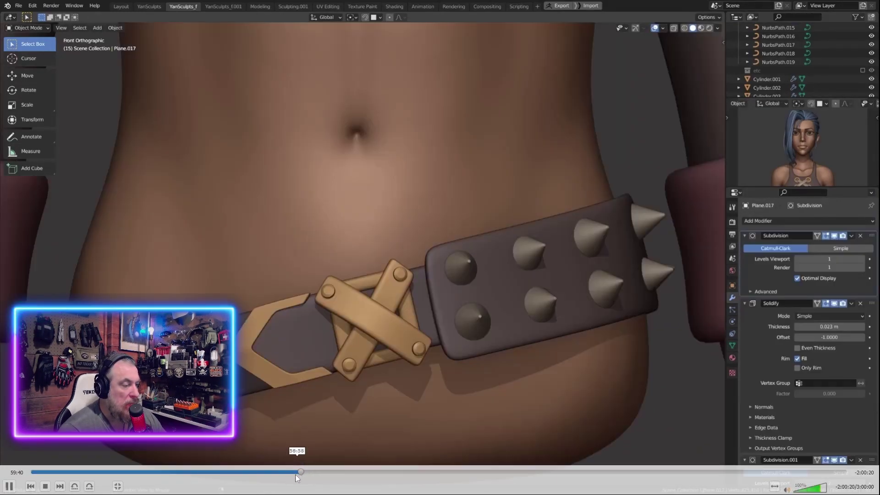
pyautogui.press('Right')
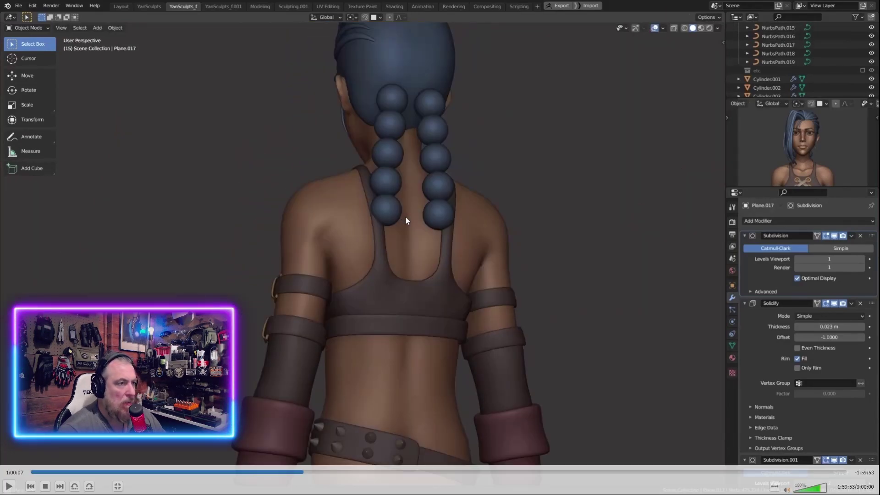
pyautogui.doubleClick(406, 216)
pyautogui.click(864, 9)
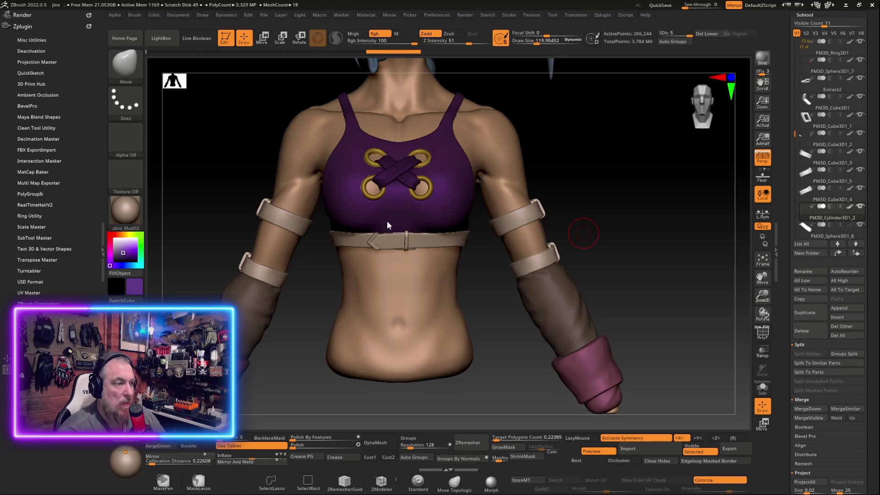
# Duplicate the Extract2 chest belt and move the copy down onto the lower abdomen.
pyautogui.keyDown('alt'); pyautogui.click(449, 262); pyautogui.keyUp('alt')
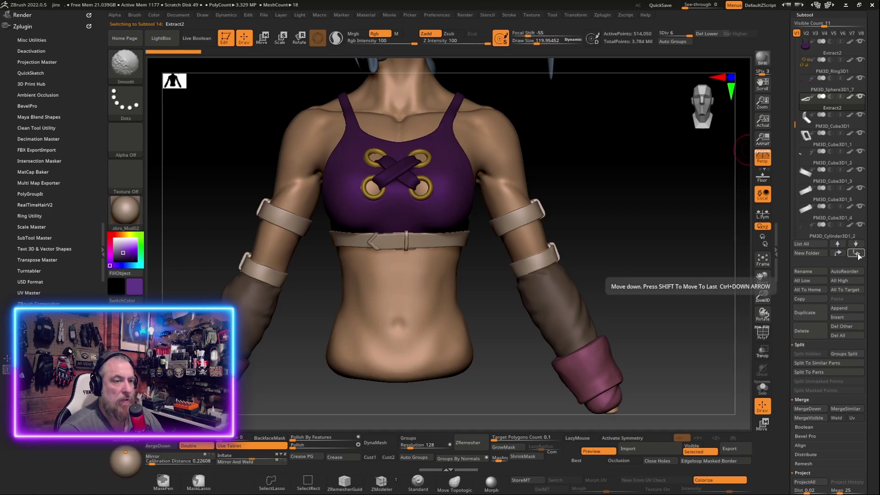
pyautogui.keyDown('shift'); pyautogui.click(856, 254); pyautogui.keyUp('shift')
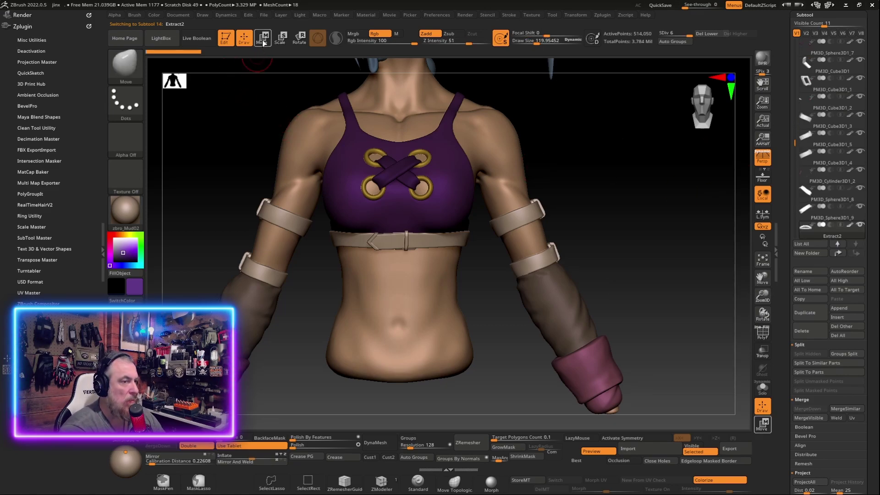
pyautogui.click(821, 320)
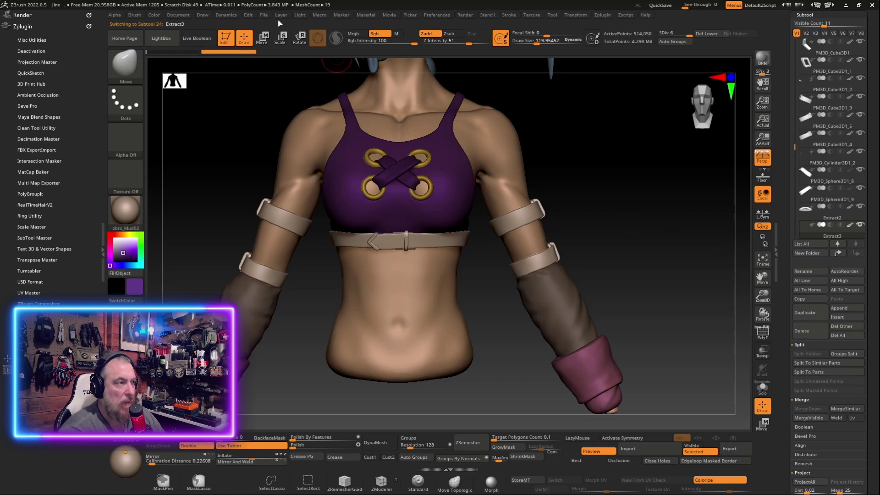
pyautogui.click(262, 39)
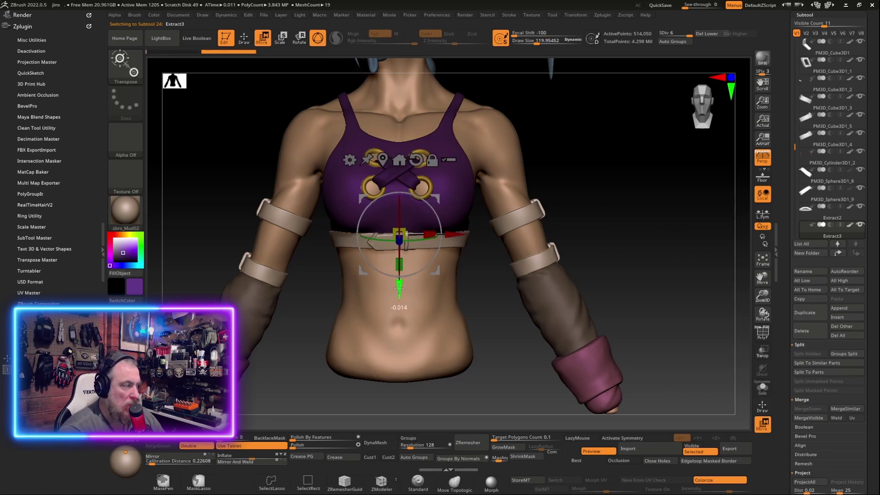
pyautogui.moveTo(399, 288)
pyautogui.mouseDown()
pyautogui.moveTo(420, 350)
pyautogui.moveTo(427, 336)
pyautogui.moveTo(414, 336)
pyautogui.mouseUp()
pyautogui.scroll(3, 411, 337)
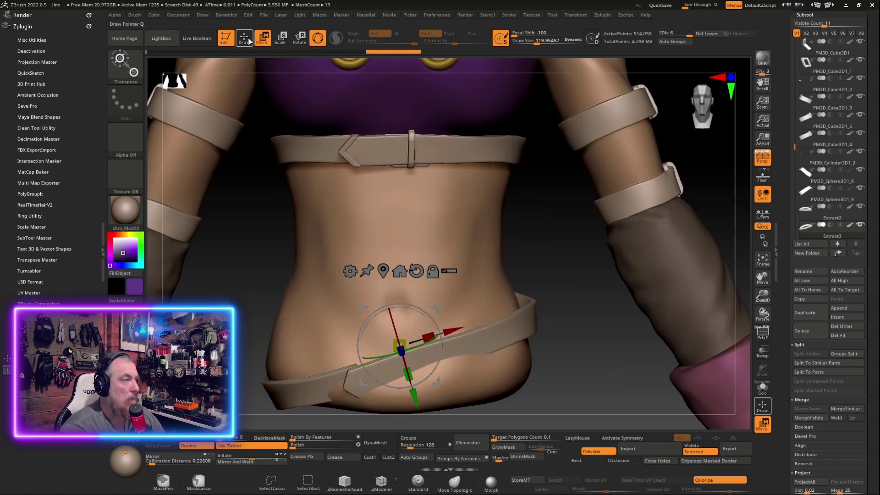
# Switch to the Move brush and make the brush much larger.
pyautogui.press('q')
pyautogui.press('b')
pyautogui.press('m')
pyautogui.press('v')
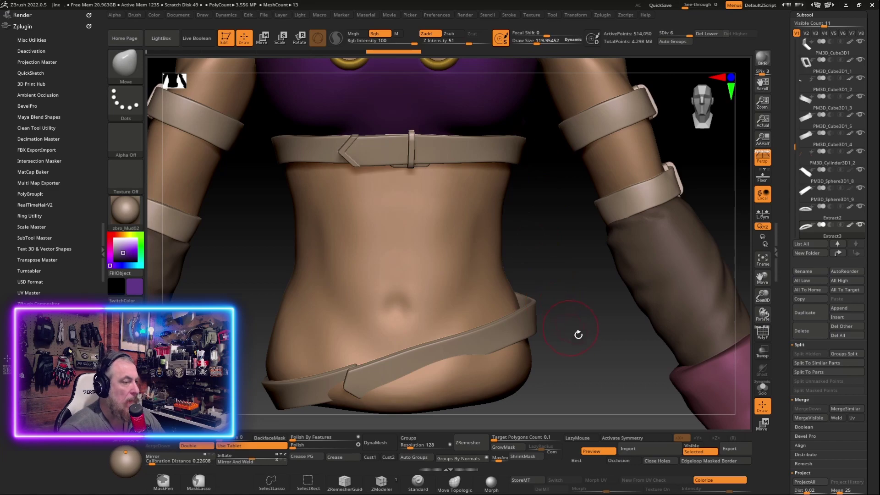
pyautogui.scroll(-3, 578, 335)
pyautogui.scroll(-3, 590, 338)
pyautogui.press('space')
# Set the hip strap copy to SDiv 1 and orbit the hips to inspect its wrap from all sides.
pyautogui.moveTo(497, 303)
pyautogui.mouseDown()
pyautogui.moveTo(576, 397)
pyautogui.moveTo(556, 385)
pyautogui.moveTo(568, 376)
pyautogui.moveTo(545, 340)
pyautogui.moveTo(578, 216)
pyautogui.mouseUp()
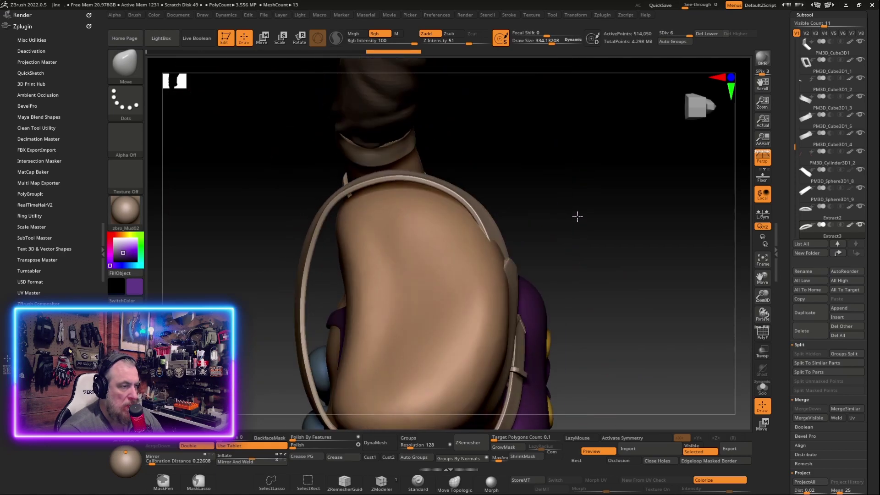
pyautogui.moveTo(456, 275)
pyautogui.mouseDown()
pyautogui.moveTo(558, 206)
pyautogui.moveTo(573, 184)
pyautogui.mouseUp()
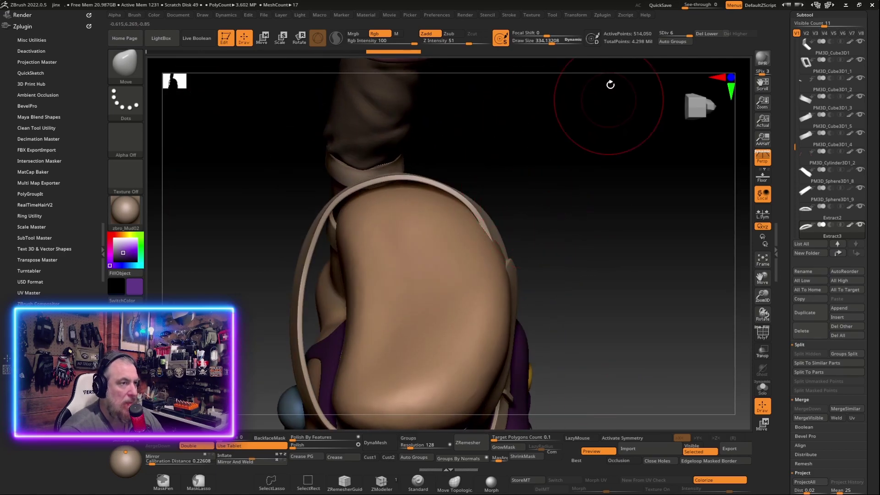
pyautogui.moveTo(673, 33); pyautogui.dragTo(660, 33)
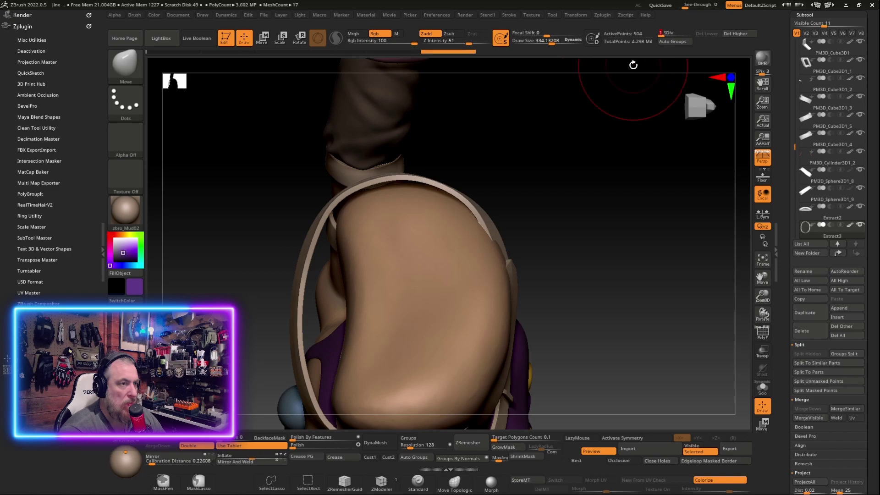
pyautogui.moveTo(731, 358)
pyautogui.mouseDown()
pyautogui.moveTo(564, 275)
pyautogui.moveTo(605, 295)
pyautogui.moveTo(486, 266)
pyautogui.mouseUp()
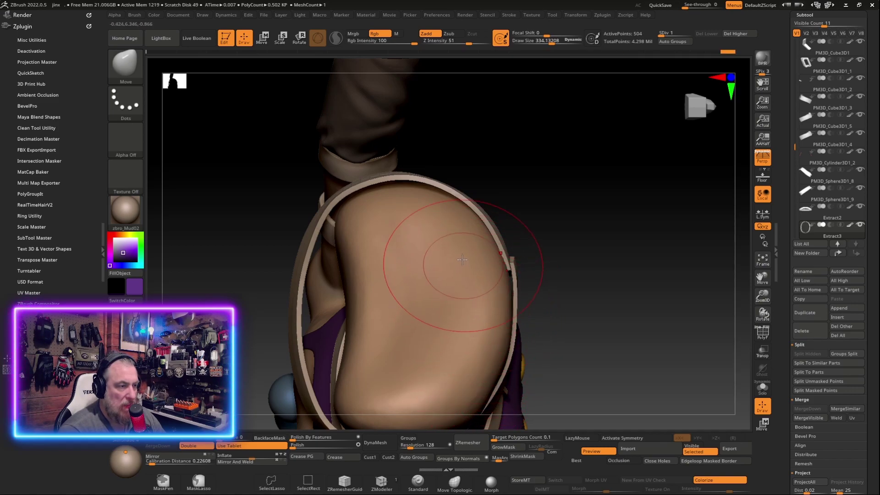
pyautogui.moveTo(474, 321)
pyautogui.mouseDown()
pyautogui.moveTo(570, 261)
pyautogui.moveTo(576, 297)
pyautogui.moveTo(461, 305)
pyautogui.mouseUp()
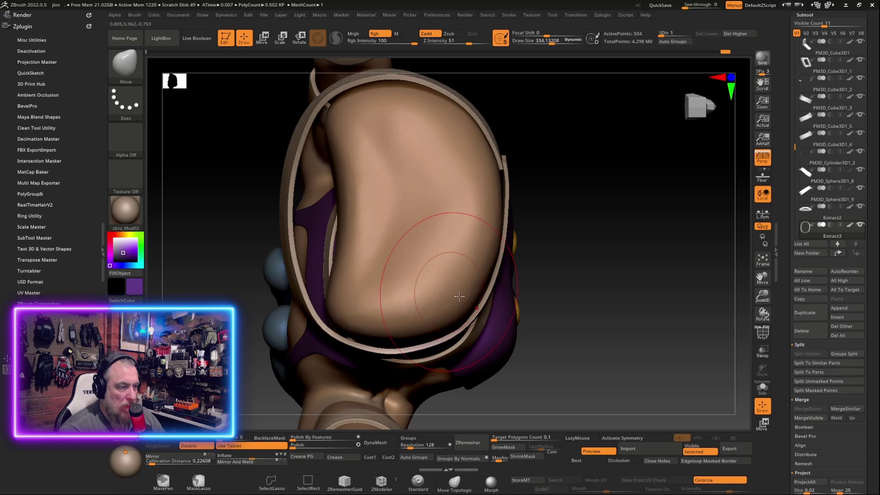
pyautogui.moveTo(459, 297)
pyautogui.mouseDown()
pyautogui.moveTo(615, 226)
pyautogui.moveTo(614, 339)
pyautogui.moveTo(650, 309)
pyautogui.moveTo(676, 209)
pyautogui.moveTo(657, 231)
pyautogui.mouseUp()
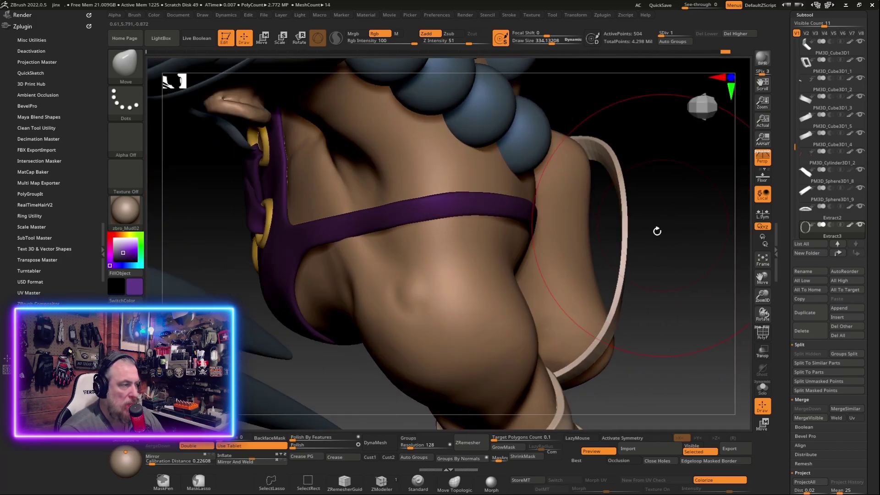
pyautogui.moveTo(633, 308)
pyautogui.mouseDown()
pyautogui.moveTo(652, 281)
pyautogui.moveTo(621, 271)
pyautogui.moveTo(647, 298)
pyautogui.moveTo(631, 282)
pyautogui.mouseUp()
# Smooth the strap's dent out of the JINX4 hip with X symmetry, then select Extract3.
pyautogui.keyDown('alt'); pyautogui.click(476, 174); pyautogui.keyUp('alt')
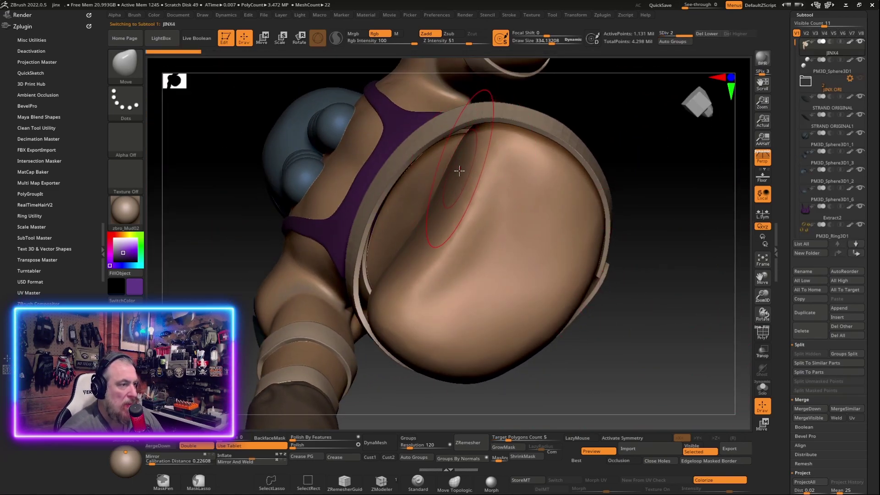
pyautogui.press('x')
pyautogui.moveTo(452, 173)
pyautogui.keyDown('shift'); pyautogui.mouseDown()
pyautogui.moveTo(393, 275)
pyautogui.moveTo(372, 283)
pyautogui.mouseUp(); pyautogui.keyUp('shift')
pyautogui.moveTo(648, 151)
pyautogui.mouseDown()
pyautogui.moveTo(662, 234)
pyautogui.moveTo(648, 308)
pyautogui.moveTo(653, 294)
pyautogui.mouseUp()
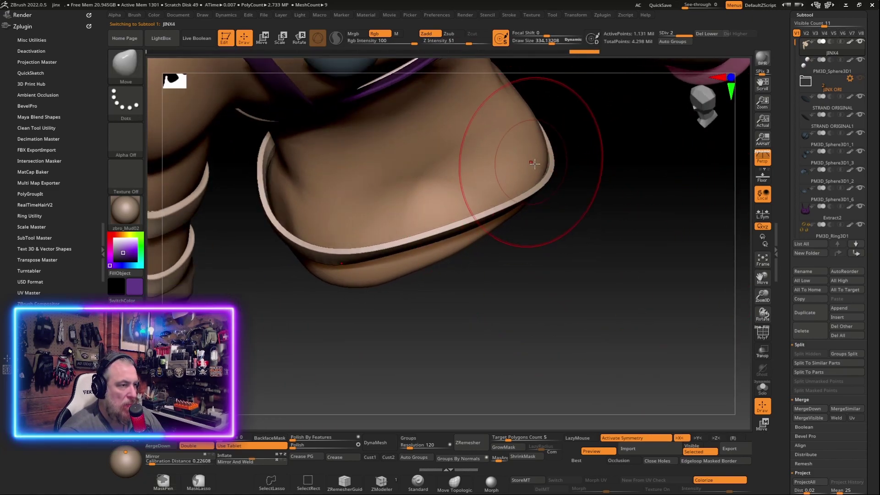
pyautogui.moveTo(596, 284)
pyautogui.mouseDown()
pyautogui.moveTo(611, 322)
pyautogui.moveTo(300, 317)
pyautogui.moveTo(263, 281)
pyautogui.moveTo(486, 333)
pyautogui.moveTo(487, 279)
pyautogui.moveTo(599, 273)
pyautogui.moveTo(613, 228)
pyautogui.moveTo(600, 228)
pyautogui.moveTo(658, 216)
pyautogui.moveTo(560, 236)
pyautogui.moveTo(419, 293)
pyautogui.moveTo(450, 262)
pyautogui.mouseUp()
pyautogui.keyDown('alt'); pyautogui.click(600, 228); pyautogui.keyUp('alt')
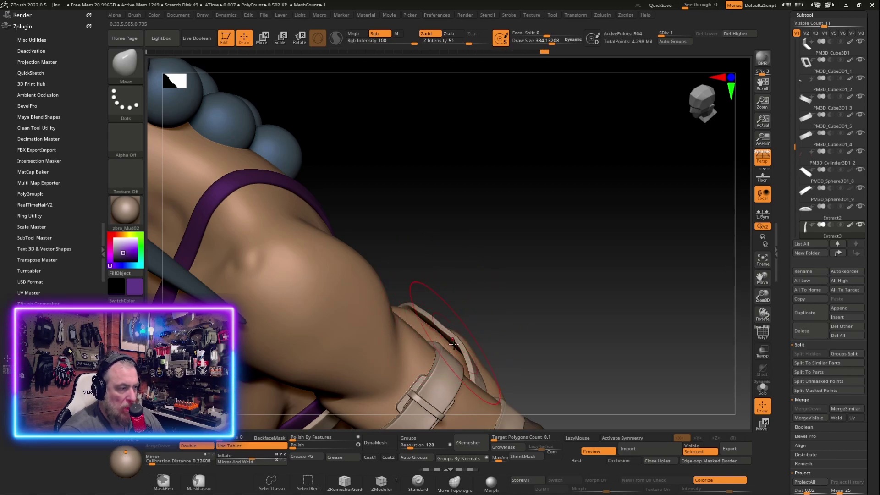
# Orbit around the arm and band and shrink the brush Draw Size to about 135.
pyautogui.moveTo(460, 345)
pyautogui.mouseDown()
pyautogui.moveTo(559, 257)
pyautogui.moveTo(550, 315)
pyautogui.mouseUp()
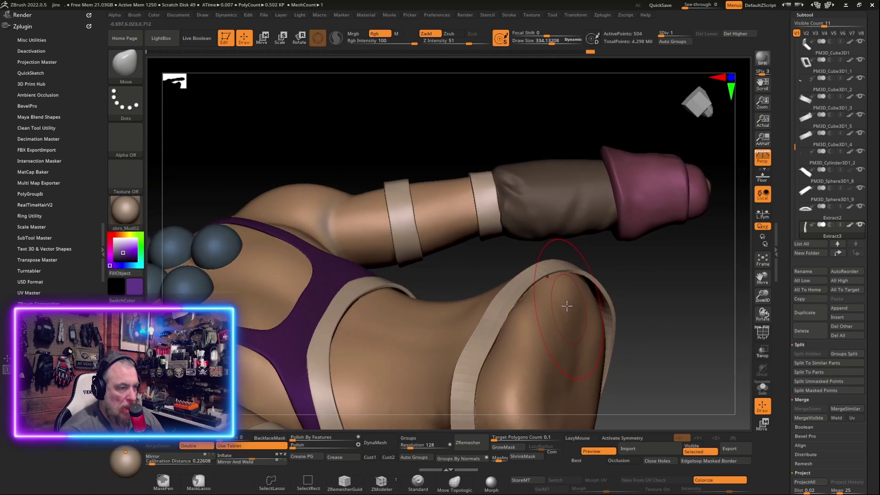
pyautogui.moveTo(654, 303)
pyautogui.mouseDown()
pyautogui.moveTo(671, 304)
pyautogui.moveTo(576, 321)
pyautogui.moveTo(542, 294)
pyautogui.moveTo(472, 340)
pyautogui.moveTo(575, 119)
pyautogui.moveTo(708, 213)
pyautogui.moveTo(613, 172)
pyautogui.moveTo(643, 234)
pyautogui.moveTo(549, 357)
pyautogui.moveTo(532, 357)
pyautogui.mouseUp()
pyautogui.press('space')
pyautogui.press('space')
pyautogui.moveTo(668, 255)
pyautogui.mouseDown()
pyautogui.moveTo(641, 279)
pyautogui.moveTo(603, 191)
pyautogui.moveTo(625, 240)
pyautogui.moveTo(554, 237)
pyautogui.mouseUp()
# Frame the model, enlarge the brush to about 173 and tumble to a front torso view.
pyautogui.moveTo(592, 176); pyautogui.dragTo(512, 207)
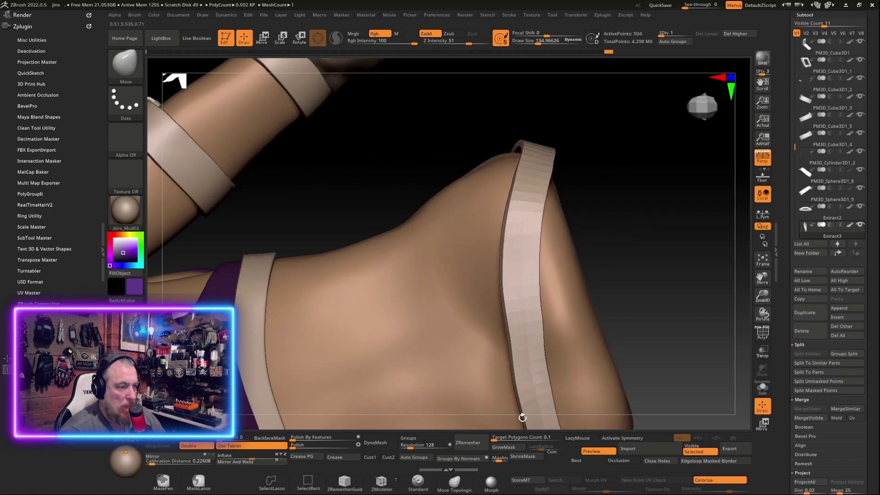
pyautogui.moveTo(521, 417)
pyautogui.mouseDown()
pyautogui.moveTo(593, 242)
pyautogui.moveTo(449, 286)
pyautogui.mouseUp()
pyautogui.press('f')
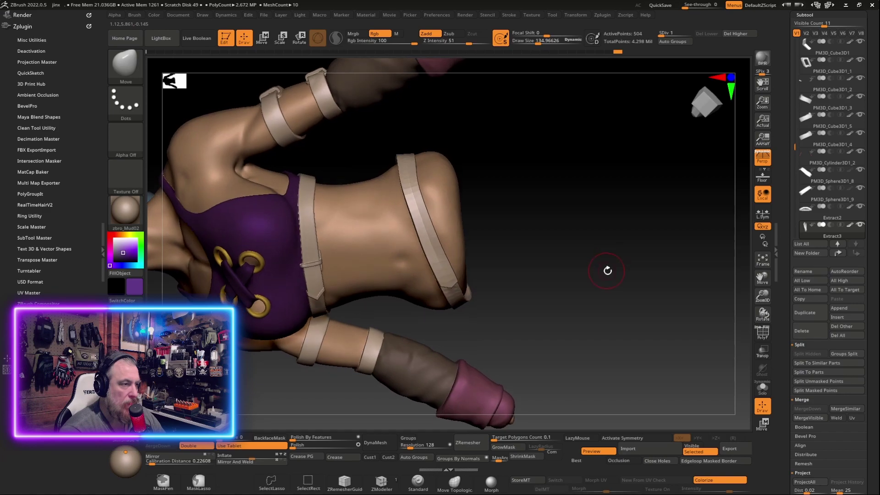
pyautogui.moveTo(607, 271)
pyautogui.mouseDown()
pyautogui.moveTo(542, 181)
pyautogui.moveTo(579, 165)
pyautogui.moveTo(467, 107)
pyautogui.mouseUp()
pyautogui.press('space')
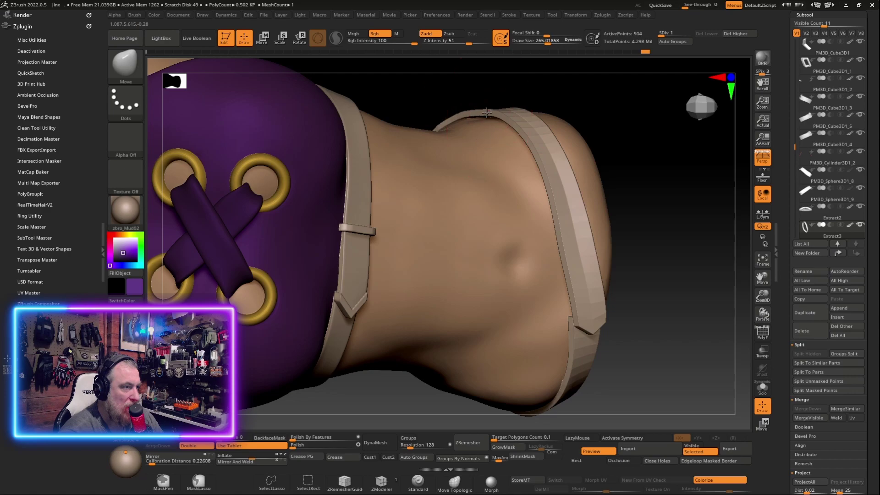
pyautogui.moveTo(501, 127)
pyautogui.mouseDown()
pyautogui.moveTo(639, 167)
pyautogui.moveTo(616, 199)
pyautogui.moveTo(678, 193)
pyautogui.moveTo(538, 281)
pyautogui.moveTo(482, 179)
pyautogui.moveTo(487, 320)
pyautogui.moveTo(499, 350)
pyautogui.moveTo(489, 242)
pyautogui.moveTo(499, 338)
pyautogui.moveTo(414, 367)
pyautogui.mouseUp()
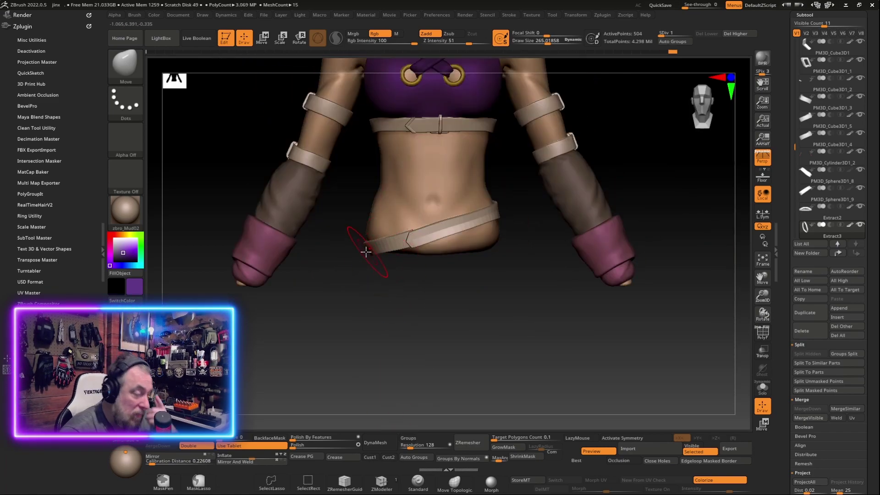
# Duplicate JINX4 as JINX5 and isolate its lower waist section in Solo mode.
pyautogui.moveTo(376, 260)
pyautogui.mouseDown()
pyautogui.moveTo(356, 345)
pyautogui.moveTo(375, 290)
pyautogui.moveTo(379, 338)
pyautogui.moveTo(357, 278)
pyautogui.mouseUp()
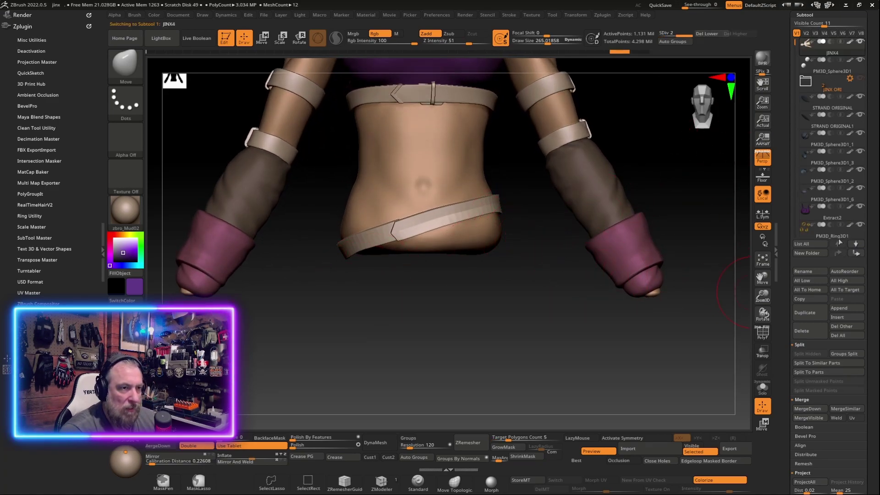
pyautogui.click(807, 316)
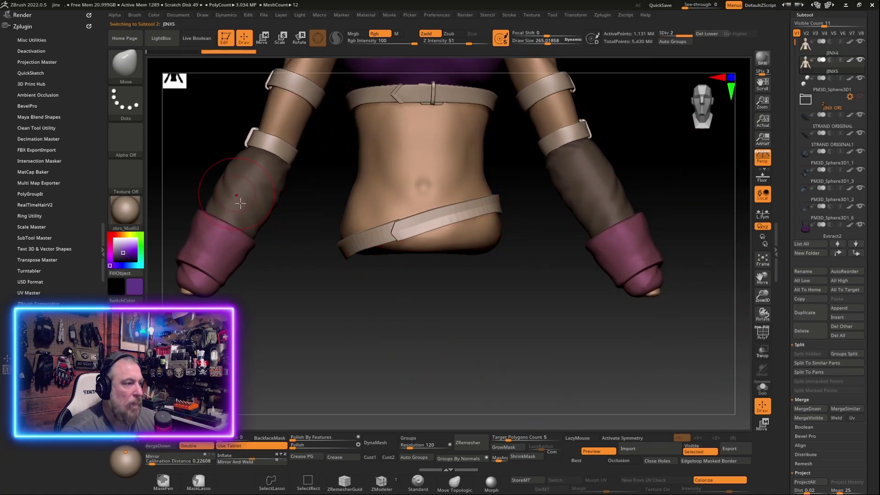
pyautogui.keyDown('ctrl'); pyautogui.moveTo(515, 182); pyautogui.dragTo(286, 308); pyautogui.keyUp('ctrl')
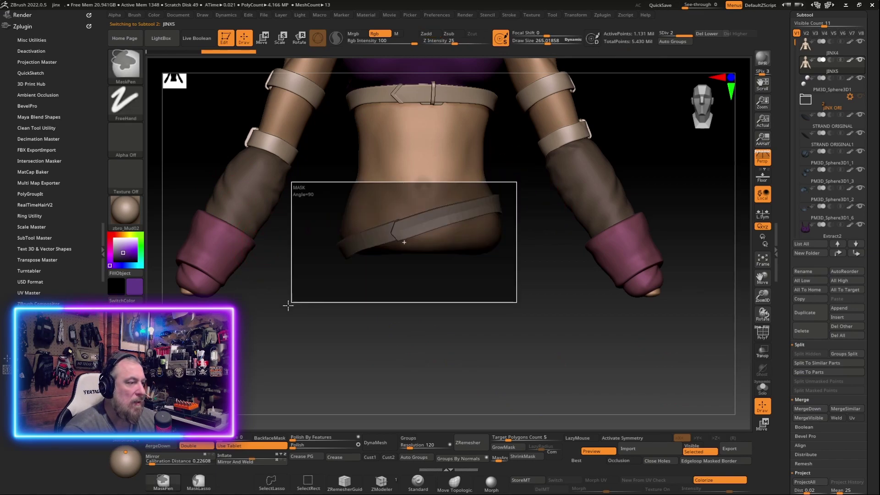
pyautogui.keyDown('ctrl'); pyautogui.click(357, 333); pyautogui.keyUp('ctrl')
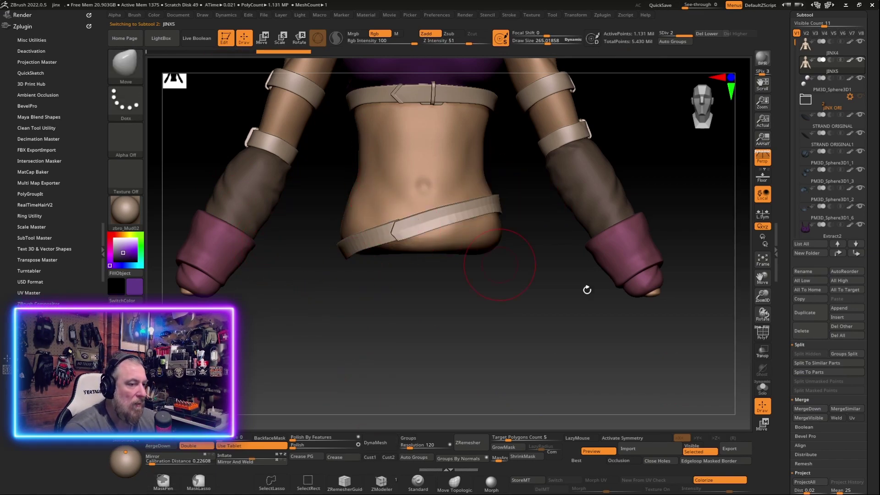
pyautogui.click(759, 397)
pyautogui.keyDown('ctrl'); pyautogui.keyDown('shift'); pyautogui.click(399, 225); pyautogui.keyUp('shift'); pyautogui.keyUp('ctrl')
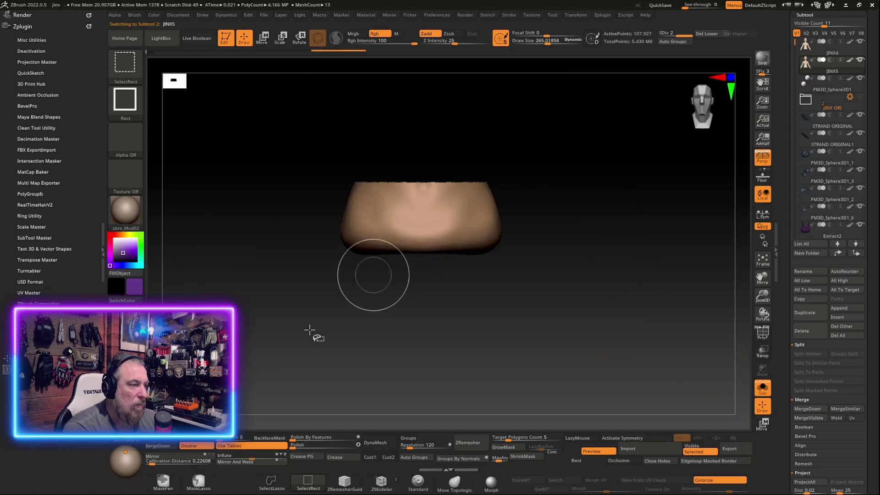
pyautogui.click(203, 443)
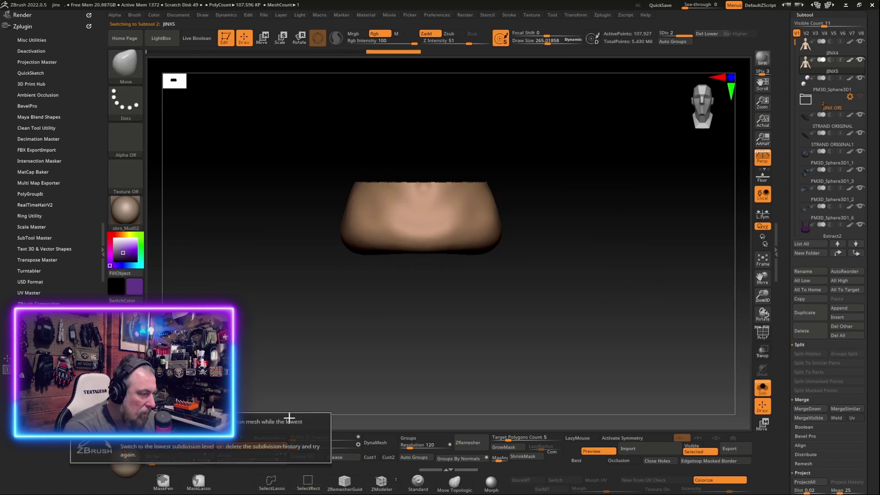
# Delete the higher subdivisions, DynaMesh the waist piece into a closed block, and turn Solo off.
pyautogui.moveTo(671, 33); pyautogui.dragTo(660, 33)
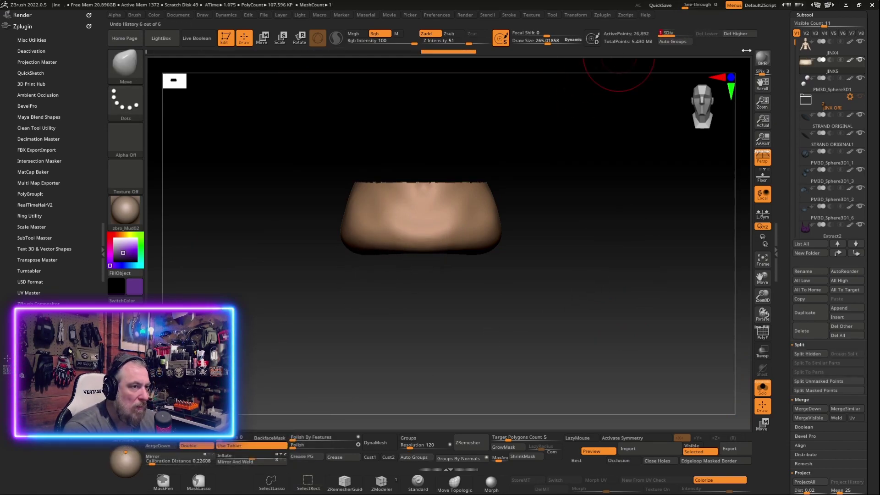
pyautogui.click(736, 34)
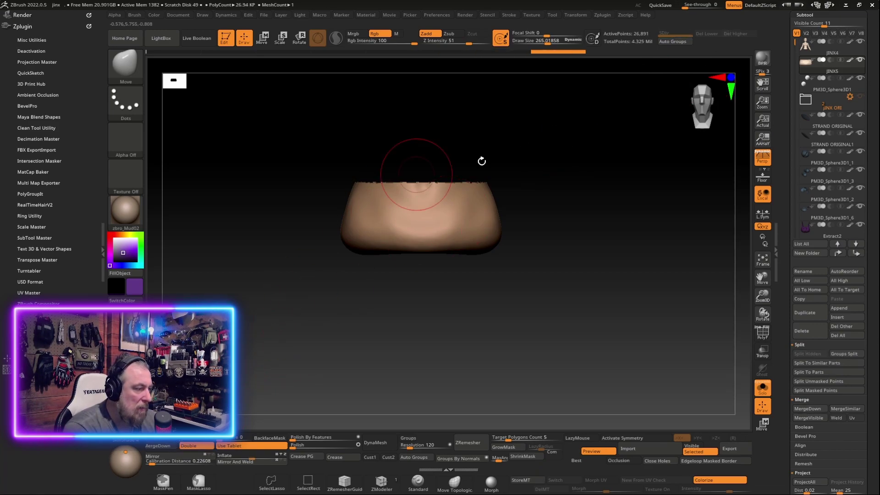
pyautogui.moveTo(382, 328); pyautogui.dragTo(394, 351)
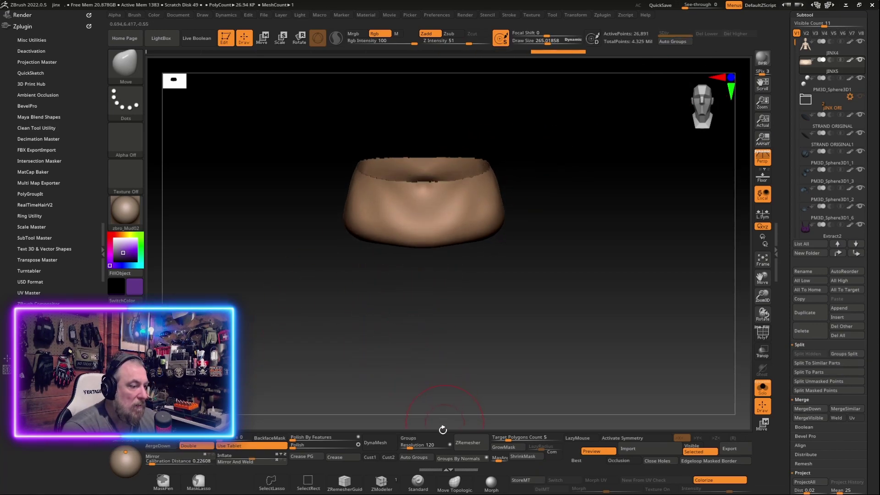
pyautogui.click(386, 443)
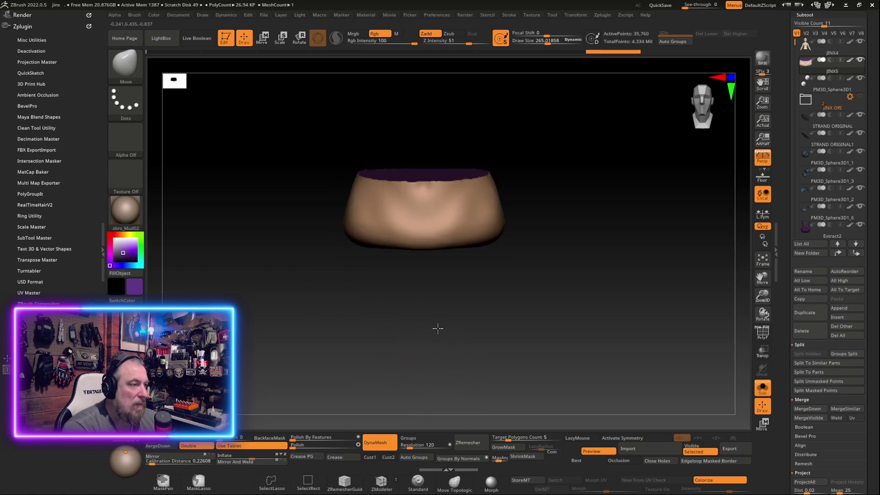
pyautogui.click(758, 389)
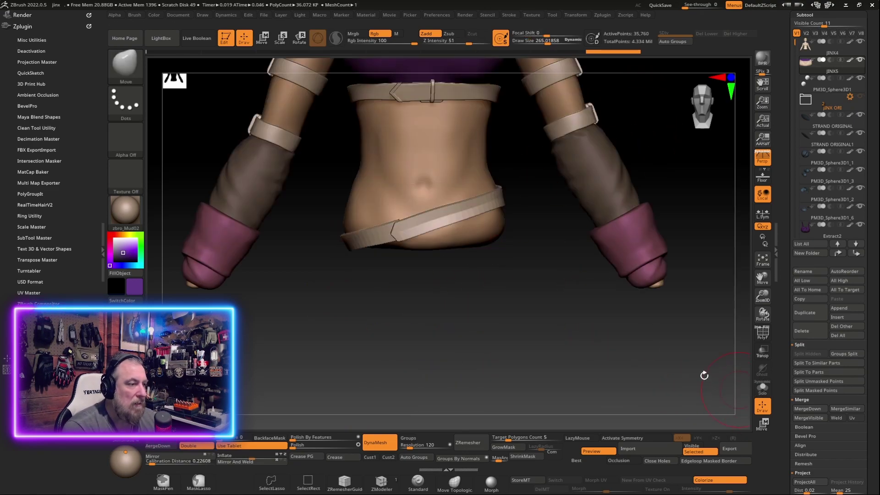
pyautogui.moveTo(537, 330); pyautogui.dragTo(534, 311)
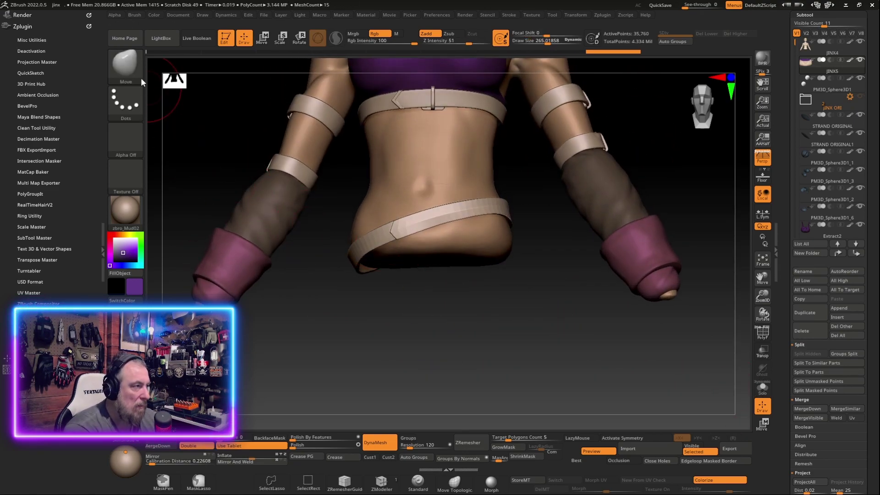
# With X symmetry, pull two legs down from the hip block and build them up with ClayBuildup.
pyautogui.press('x')
pyautogui.moveTo(377, 274)
pyautogui.mouseDown()
pyautogui.moveTo(365, 410)
pyautogui.moveTo(558, 310)
pyautogui.moveTo(422, 334)
pyautogui.moveTo(436, 301)
pyautogui.moveTo(324, 295)
pyautogui.moveTo(514, 335)
pyautogui.moveTo(574, 275)
pyautogui.moveTo(596, 229)
pyautogui.moveTo(590, 206)
pyautogui.mouseUp()
pyautogui.moveTo(570, 370)
pyautogui.mouseDown()
pyautogui.moveTo(385, 281)
pyautogui.moveTo(639, 178)
pyautogui.moveTo(403, 295)
pyautogui.moveTo(165, 192)
pyautogui.mouseUp()
pyautogui.press('space')
pyautogui.moveTo(421, 339)
pyautogui.mouseDown()
pyautogui.moveTo(570, 289)
pyautogui.moveTo(521, 370)
pyautogui.moveTo(513, 197)
pyautogui.moveTo(623, 296)
pyautogui.moveTo(566, 202)
pyautogui.moveTo(550, 353)
pyautogui.moveTo(556, 370)
pyautogui.moveTo(613, 305)
pyautogui.mouseUp()
# Refine the legs with the Pinch and Move brushes, viewing them from rear and front.
pyautogui.press('b')
pyautogui.press('p')
pyautogui.press('i')
pyautogui.press('b')
pyautogui.press('m')
pyautogui.press('v')
pyautogui.moveTo(555, 228); pyautogui.dragTo(466, 389)
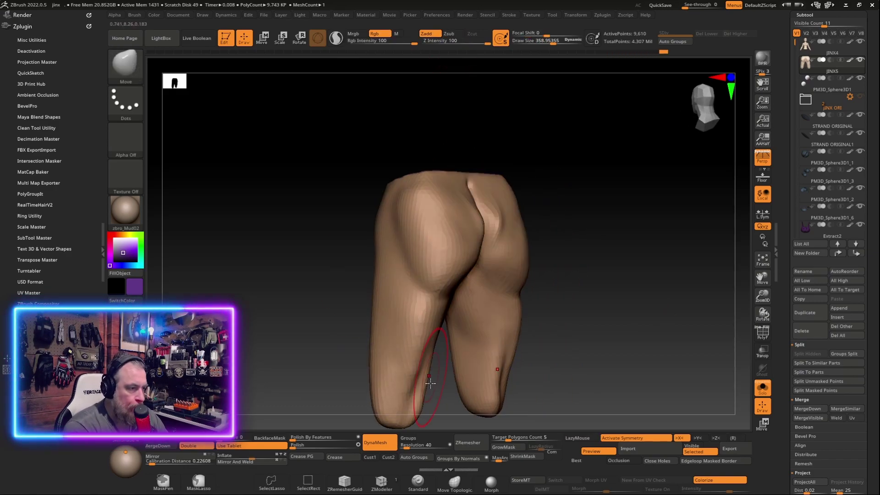
pyautogui.moveTo(383, 335)
pyautogui.mouseDown()
pyautogui.moveTo(407, 290)
pyautogui.moveTo(393, 179)
pyautogui.moveTo(349, 379)
pyautogui.moveTo(623, 299)
pyautogui.moveTo(234, 280)
pyautogui.moveTo(388, 280)
pyautogui.moveTo(293, 302)
pyautogui.mouseUp()
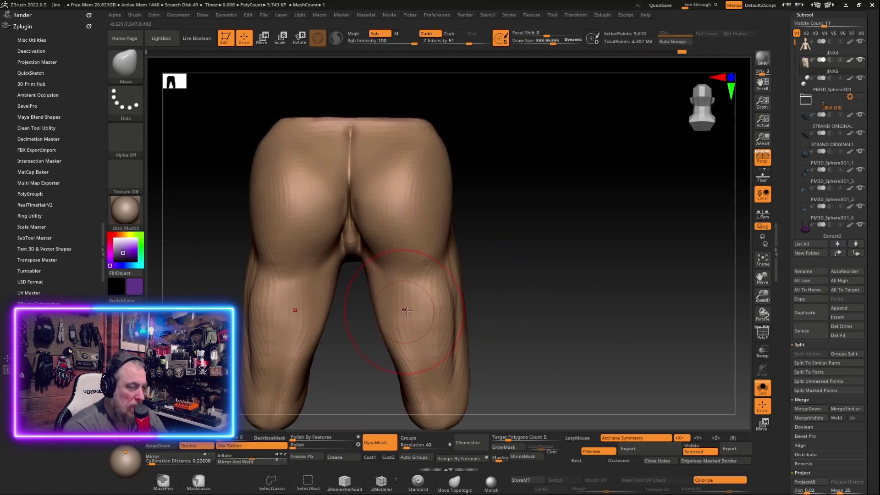
pyautogui.moveTo(321, 215)
pyautogui.mouseDown()
pyautogui.moveTo(326, 336)
pyautogui.moveTo(358, 294)
pyautogui.moveTo(531, 338)
pyautogui.moveTo(571, 299)
pyautogui.moveTo(505, 326)
pyautogui.moveTo(534, 184)
pyautogui.moveTo(602, 319)
pyautogui.moveTo(353, 256)
pyautogui.moveTo(354, 265)
pyautogui.mouseUp()
# Orbit the legs front and back, then select Extract3 and zoom in on the hip belt.
pyautogui.moveTo(415, 304)
pyautogui.keyDown('shift'); pyautogui.mouseDown()
pyautogui.moveTo(354, 205)
pyautogui.moveTo(474, 253)
pyautogui.moveTo(541, 302)
pyautogui.mouseUp(); pyautogui.keyUp('shift')
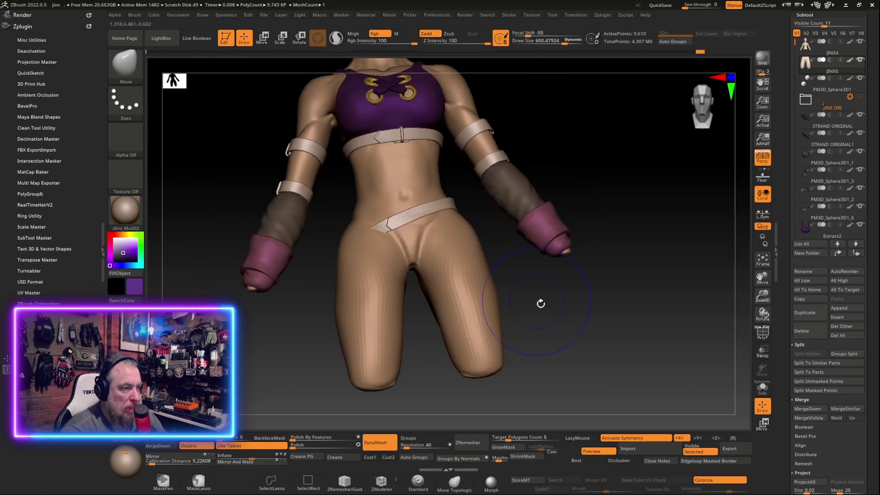
pyautogui.moveTo(350, 197); pyautogui.dragTo(359, 334)
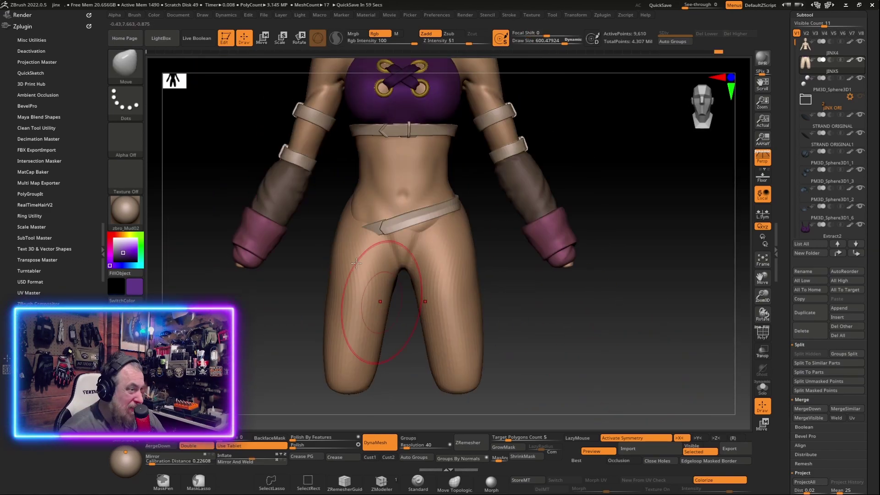
pyautogui.keyDown('alt'); pyautogui.click(335, 275); pyautogui.keyUp('alt')
pyautogui.moveTo(334, 275)
pyautogui.mouseDown()
pyautogui.moveTo(358, 257)
pyautogui.moveTo(343, 244)
pyautogui.moveTo(638, 342)
pyautogui.moveTo(498, 274)
pyautogui.mouseUp()
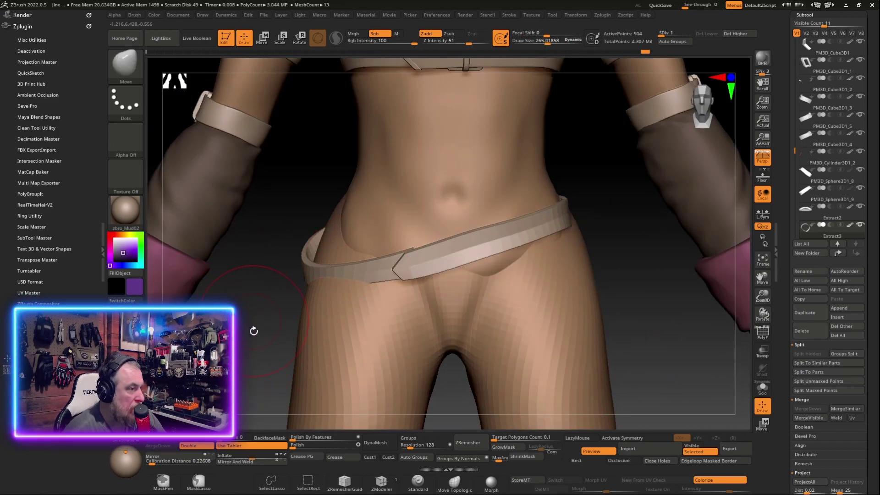
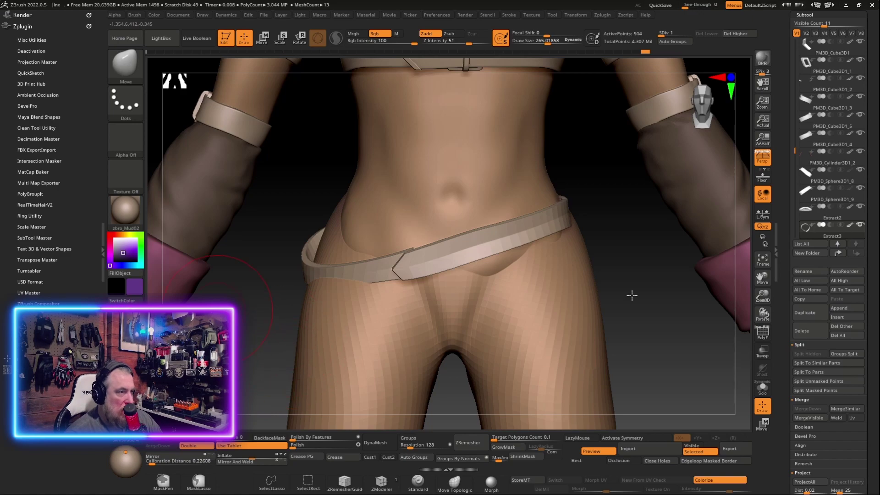
# Zoom in on the belt, show its polygroups in PolyF, and solo it.
pyautogui.moveTo(665, 310)
pyautogui.mouseDown()
pyautogui.moveTo(287, 239)
pyautogui.moveTo(290, 265)
pyautogui.moveTo(283, 246)
pyautogui.mouseUp()
pyautogui.press('space')
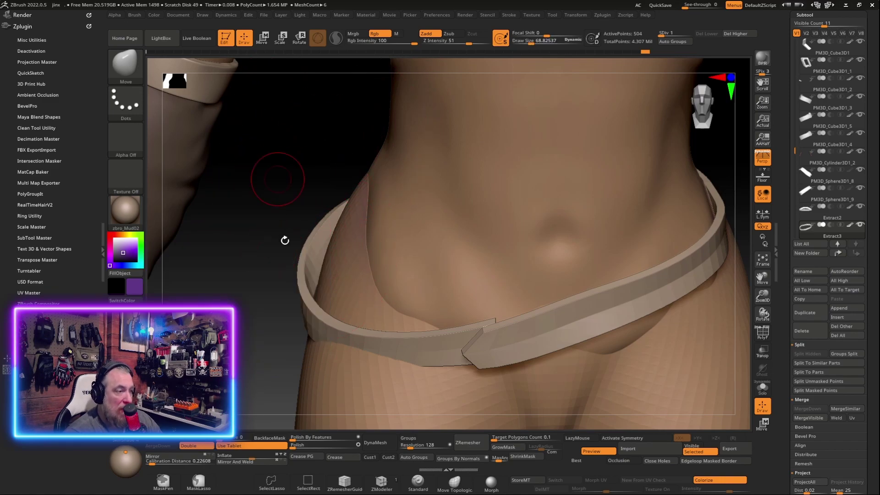
pyautogui.hotkey('shift', 'f')
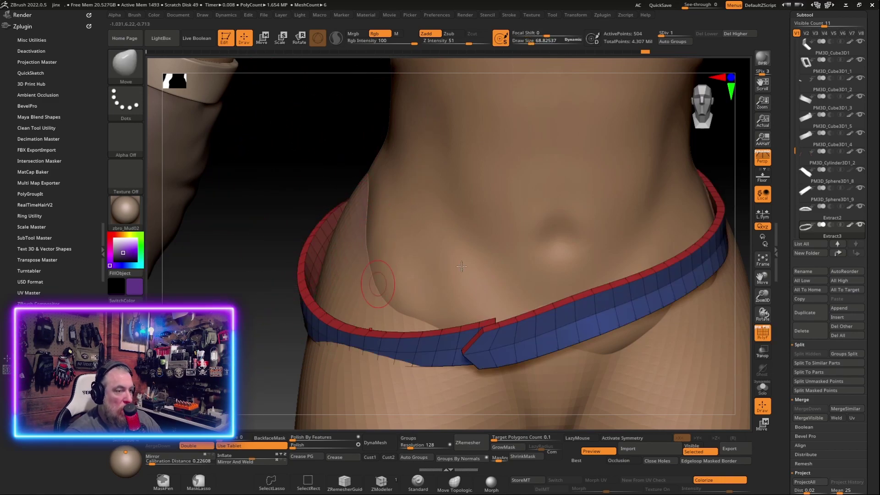
pyautogui.click(761, 392)
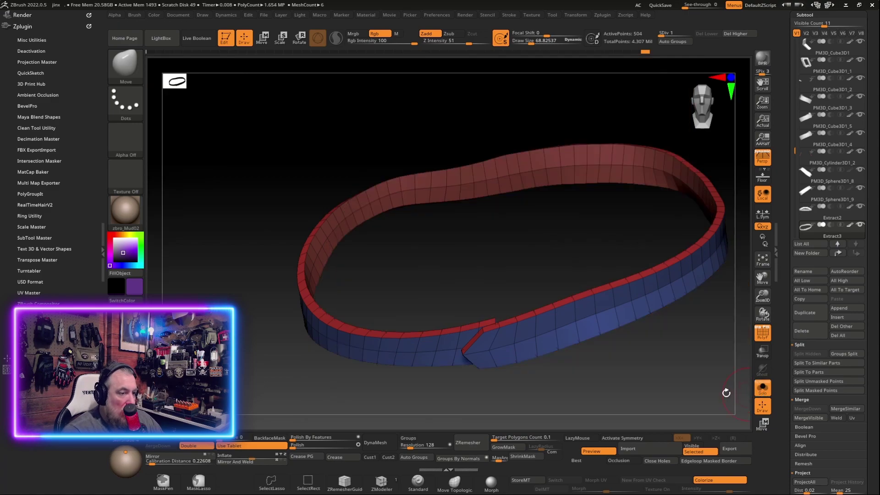
pyautogui.moveTo(656, 382); pyautogui.dragTo(598, 393)
# Hide the belt's blue and red polygroups, leaving only the thin edge strips.
pyautogui.keyDown('ctrl'); pyautogui.keyDown('shift'); pyautogui.click(608, 300); pyautogui.keyUp('shift'); pyautogui.keyUp('ctrl')
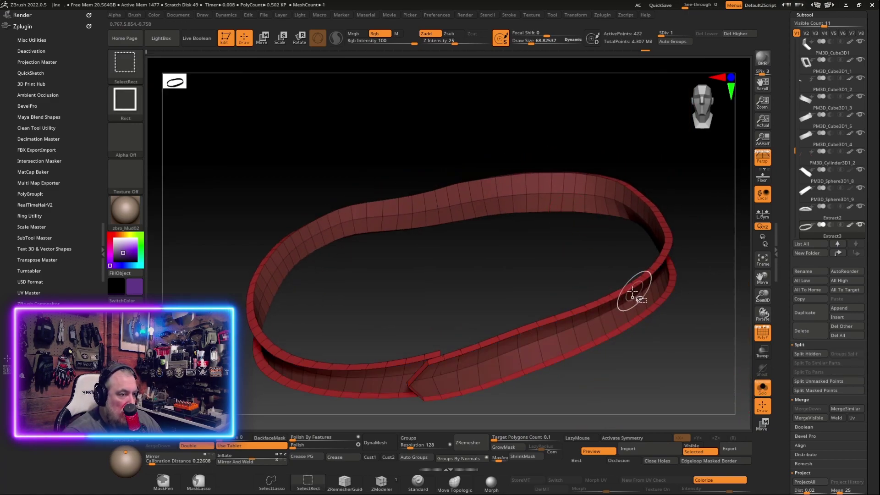
pyautogui.keyDown('ctrl'); pyautogui.keyDown('shift'); pyautogui.click(622, 337); pyautogui.keyUp('shift'); pyautogui.keyUp('ctrl')
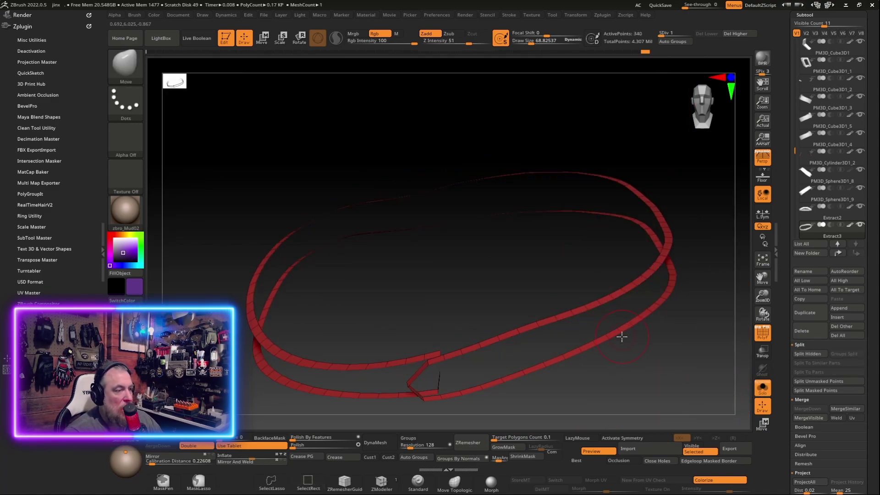
pyautogui.moveTo(684, 363)
pyautogui.mouseDown()
pyautogui.moveTo(660, 353)
pyautogui.moveTo(506, 363)
pyautogui.mouseUp()
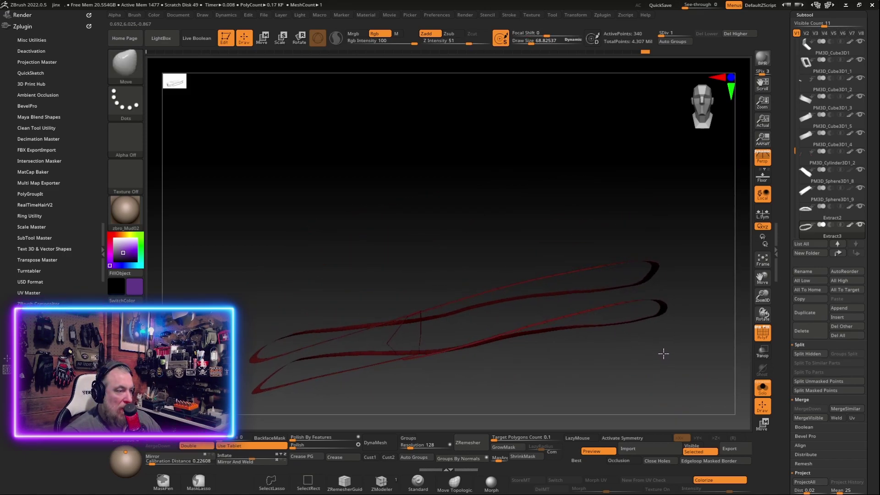
pyautogui.moveTo(311, 241); pyautogui.dragTo(251, 255)
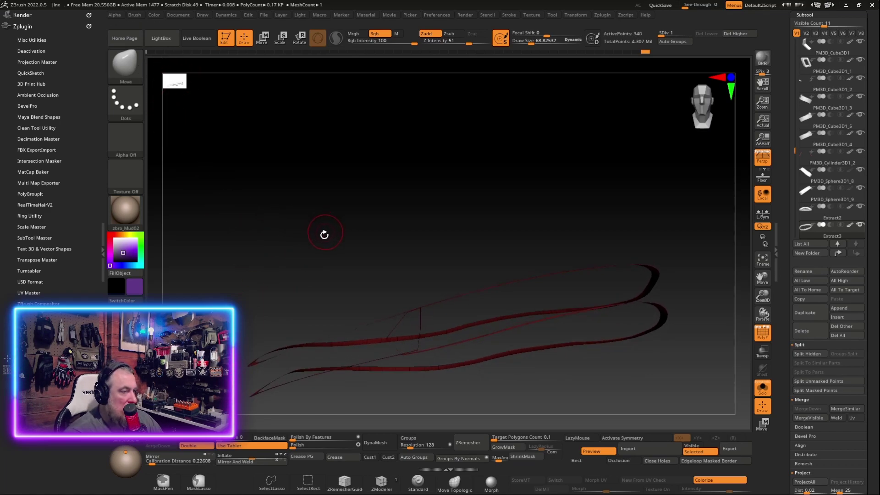
pyautogui.moveTo(324, 235); pyautogui.dragTo(362, 319)
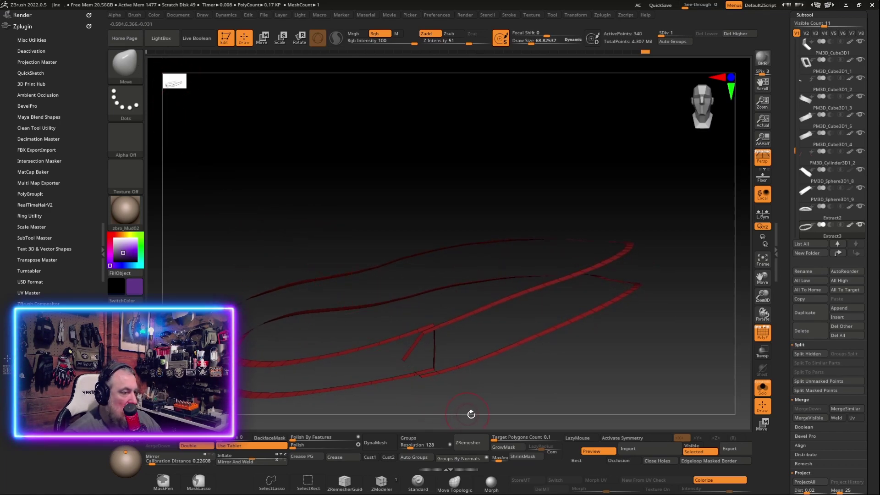
pyautogui.moveTo(479, 408)
pyautogui.mouseDown()
pyautogui.moveTo(468, 310)
pyautogui.moveTo(445, 333)
pyautogui.moveTo(452, 343)
pyautogui.moveTo(427, 315)
pyautogui.mouseUp()
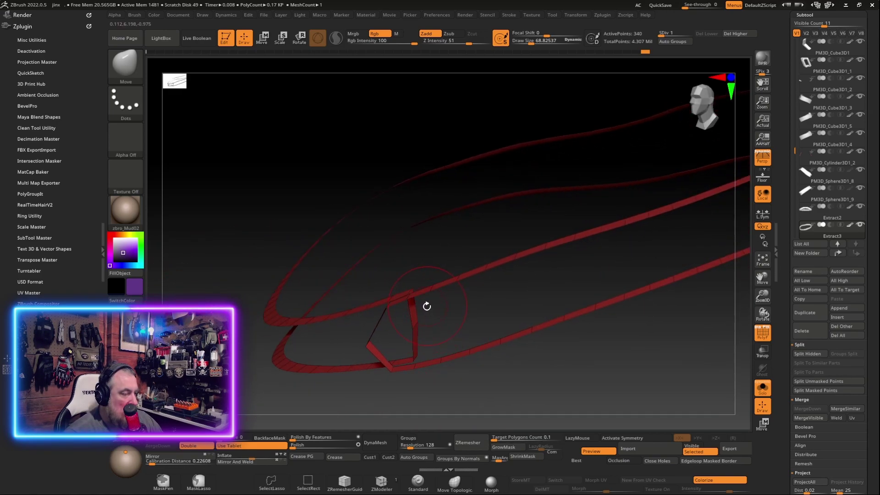
# Delete the stray polygon at the buckle point with the ZModeler brush.
pyautogui.click(345, 486)
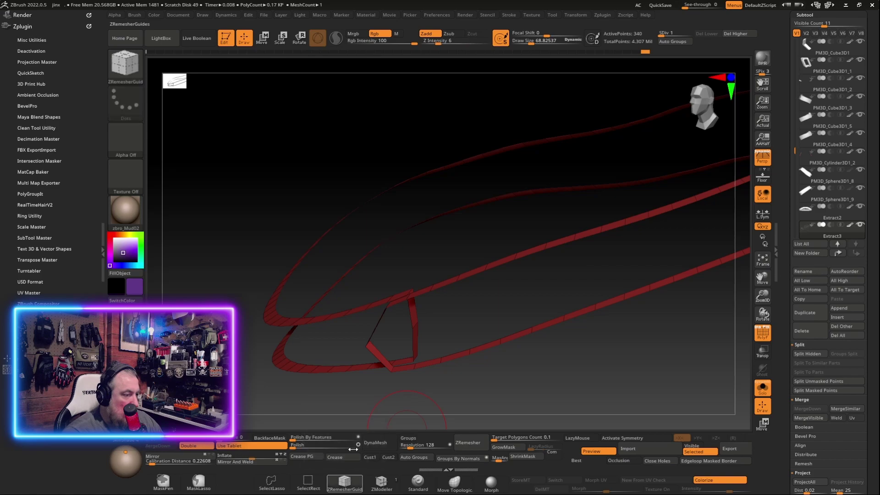
pyautogui.press('space')
pyautogui.moveTo(419, 317); pyautogui.dragTo(415, 314)
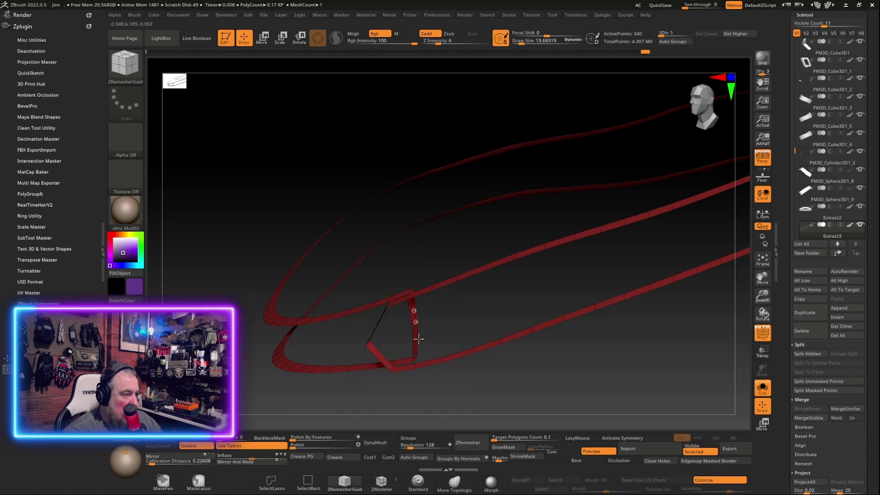
pyautogui.press('b')
pyautogui.press('z')
pyautogui.press('m')
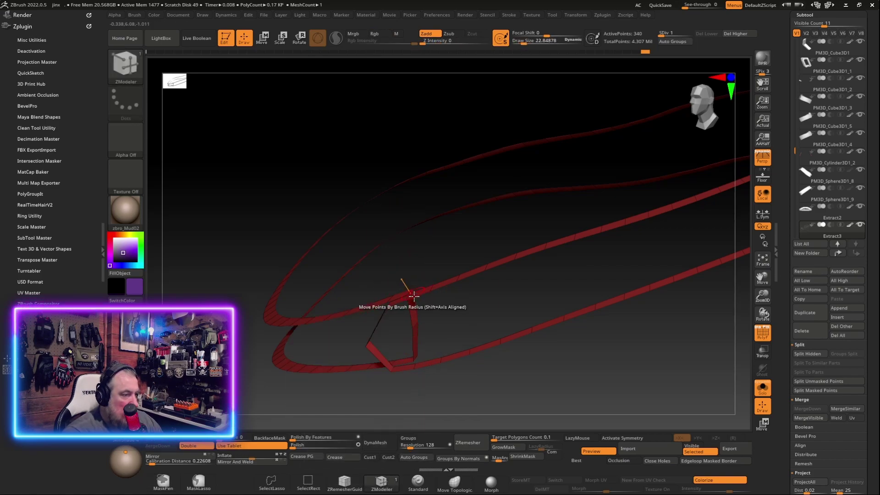
pyautogui.moveTo(419, 350)
pyautogui.mouseDown()
pyautogui.moveTo(464, 326)
pyautogui.moveTo(406, 326)
pyautogui.mouseUp()
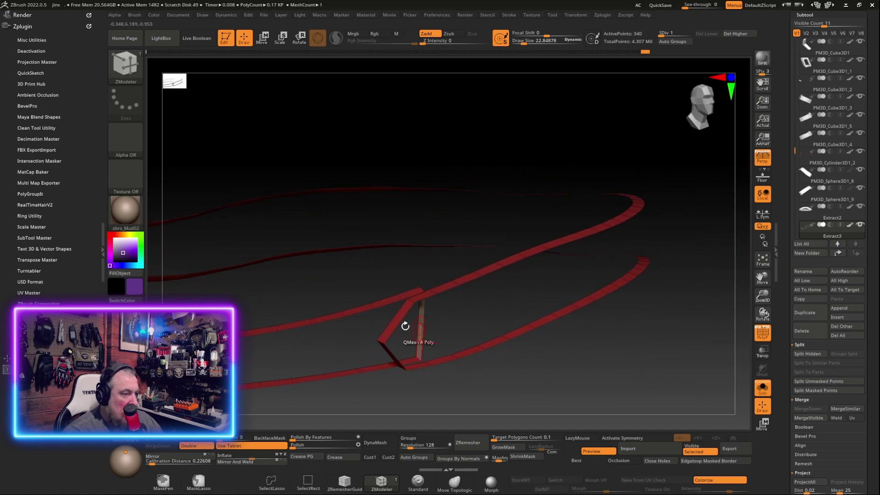
pyautogui.click(383, 340)
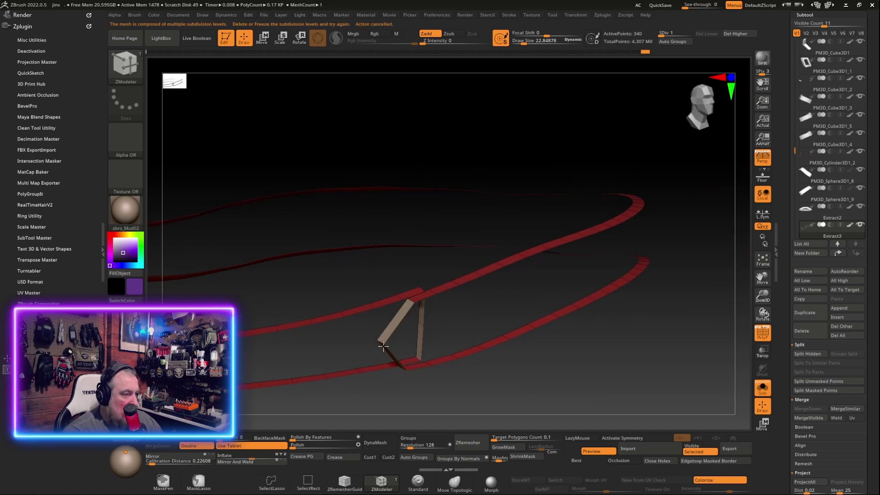
pyautogui.moveTo(350, 352)
pyautogui.mouseDown()
pyautogui.moveTo(323, 338)
pyautogui.moveTo(407, 338)
pyautogui.mouseUp()
pyautogui.click(407, 338)
# Give the belt's edge strips their own green polygroup.
pyautogui.moveTo(478, 310)
pyautogui.mouseDown()
pyautogui.moveTo(532, 419)
pyautogui.moveTo(432, 466)
pyautogui.mouseUp()
pyautogui.click(425, 458)
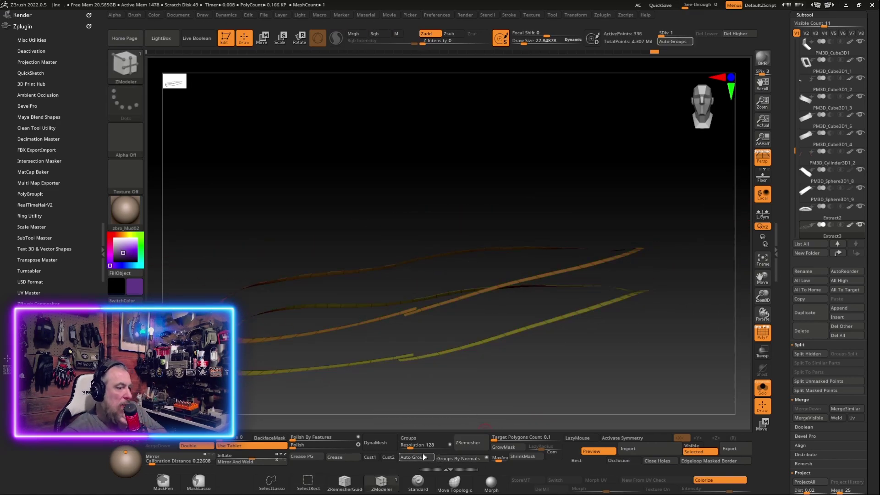
pyautogui.hotkey('ctrl', 'z')
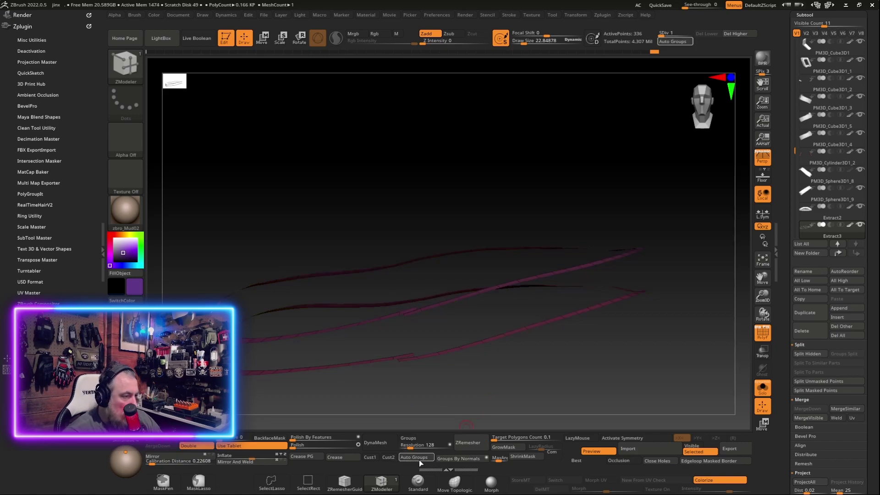
pyautogui.click(416, 457)
pyautogui.moveTo(525, 377); pyautogui.dragTo(379, 278)
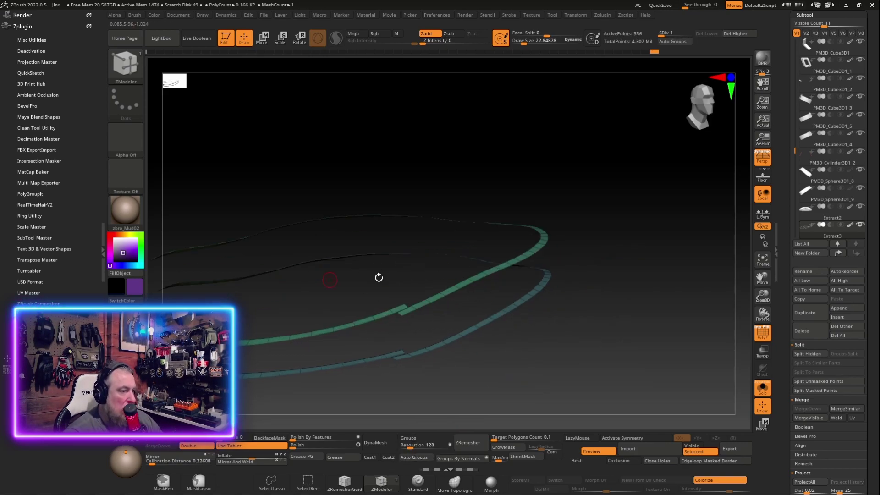
pyautogui.moveTo(580, 393); pyautogui.dragTo(590, 393)
# Hide and isolate polygroups to check the green strip, then unhide the whole belt.
pyautogui.hotkey('ctrl', 'shift')
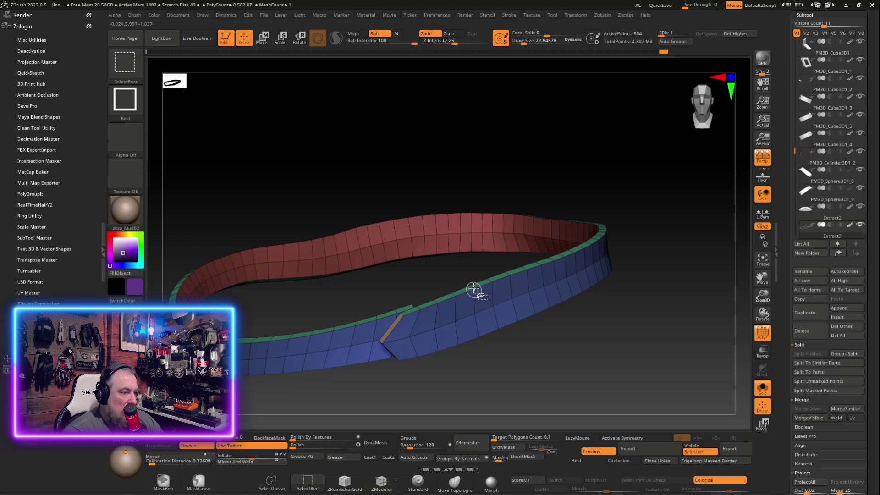
pyautogui.keyDown('ctrl'); pyautogui.keyDown('shift'); pyautogui.click(474, 289); pyautogui.keyUp('shift'); pyautogui.keyUp('ctrl')
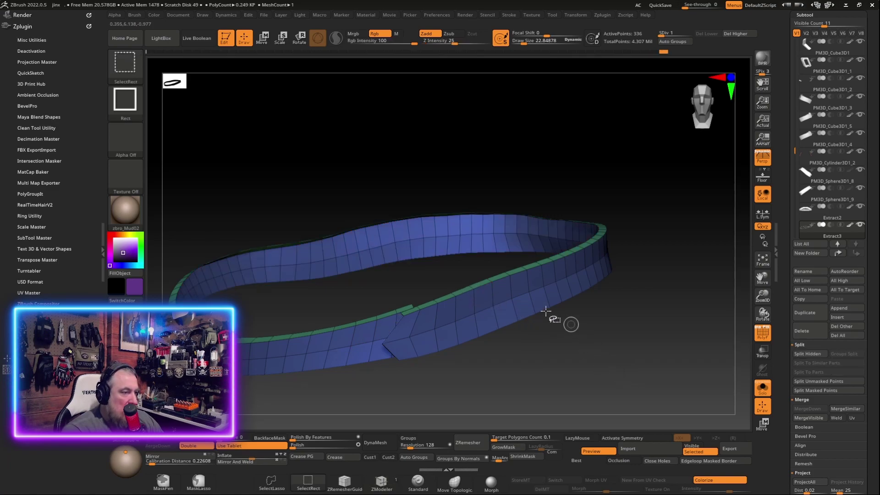
pyautogui.keyDown('ctrl'); pyautogui.keyDown('shift'); pyautogui.click(497, 287); pyautogui.keyUp('shift'); pyautogui.keyUp('ctrl')
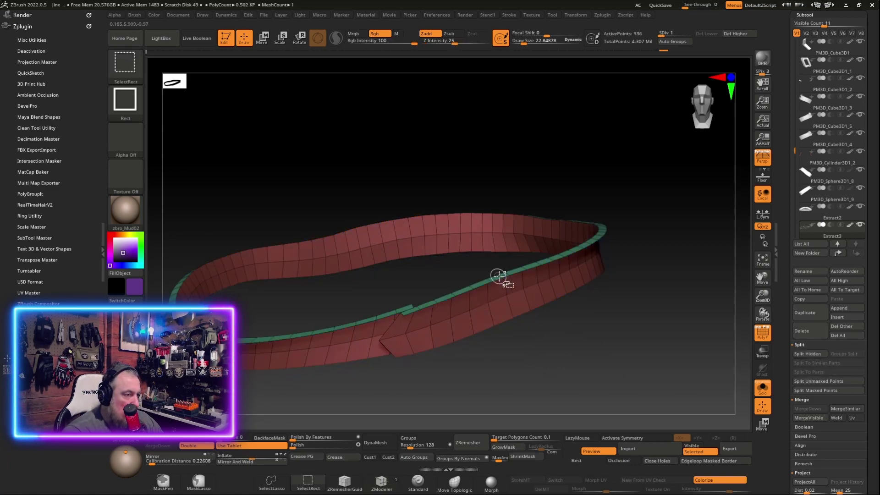
pyautogui.keyDown('ctrl'); pyautogui.keyDown('shift'); pyautogui.click(505, 274); pyautogui.keyUp('shift'); pyautogui.keyUp('ctrl')
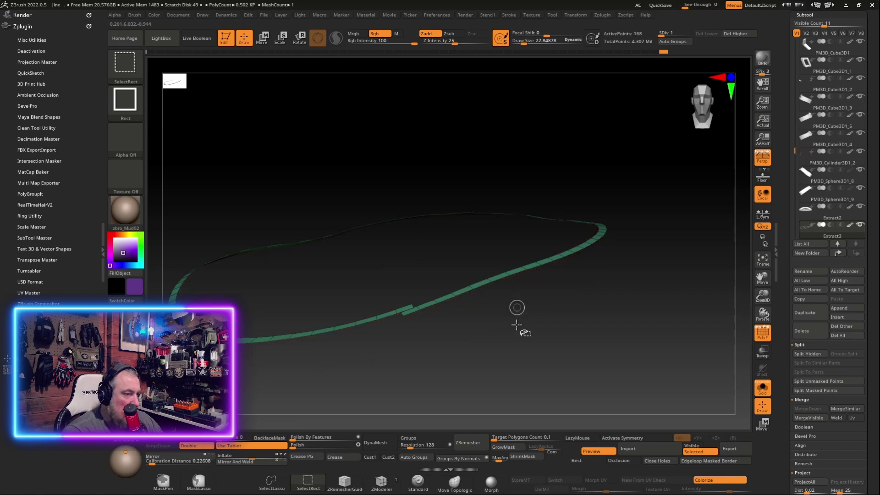
pyautogui.keyDown('ctrl'); pyautogui.keyDown('shift'); pyautogui.click(564, 327); pyautogui.keyUp('shift'); pyautogui.keyUp('ctrl')
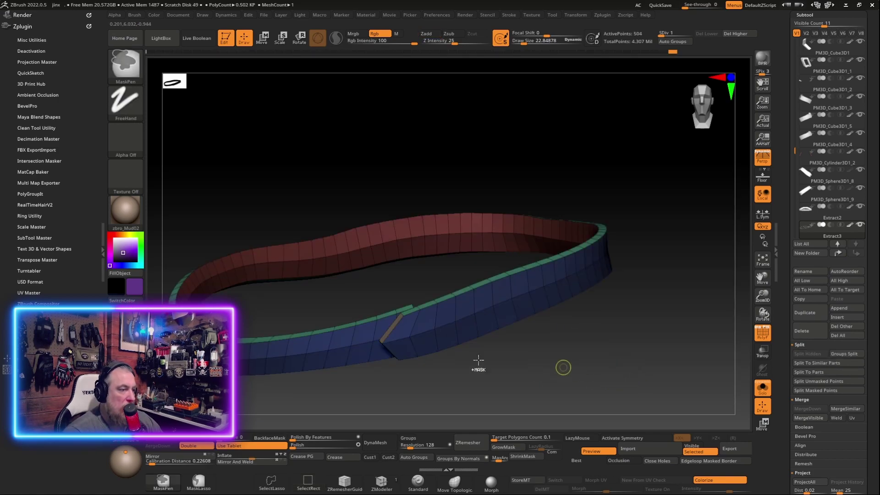
# Move the extracted belt band down, then up onto the waist.
pyautogui.press('w')
pyautogui.moveTo(549, 372); pyautogui.dragTo(540, 355)
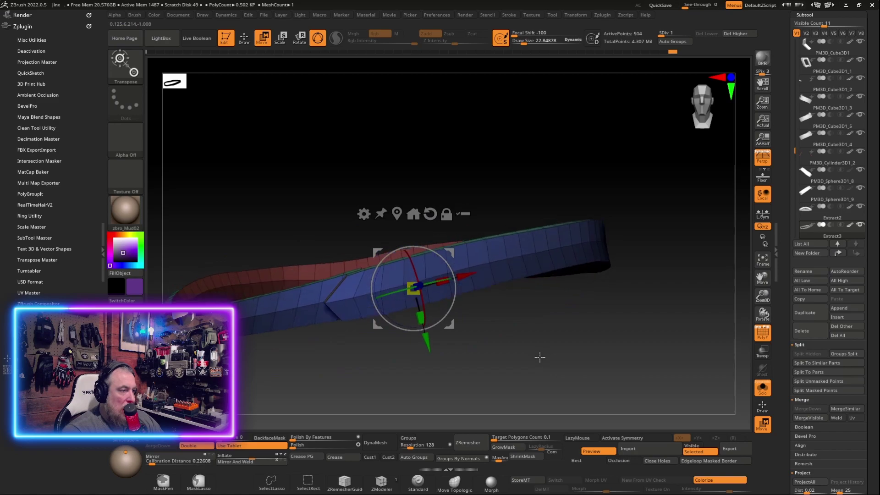
pyautogui.moveTo(421, 337); pyautogui.dragTo(421, 316)
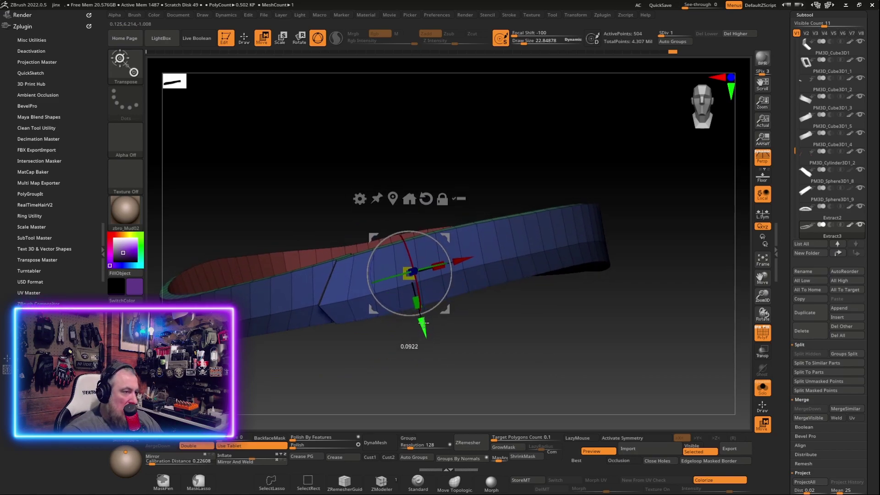
pyautogui.click(763, 386)
pyautogui.scroll(-3, 422, 270)
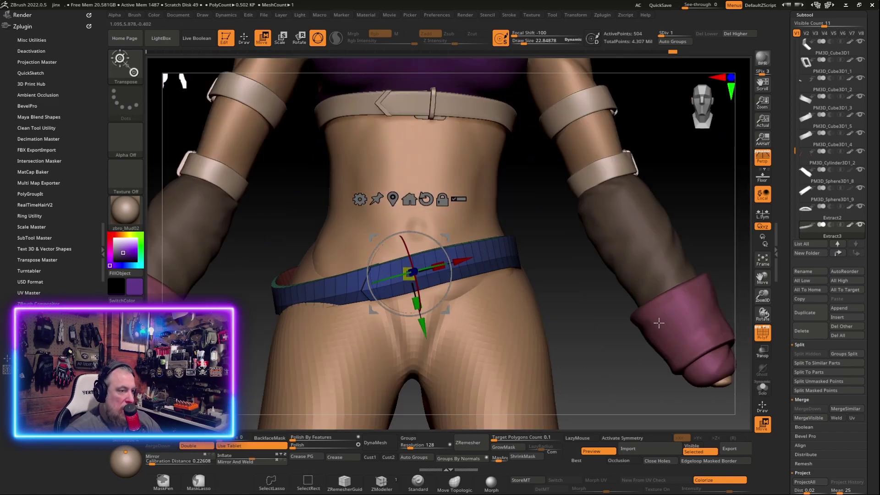
pyautogui.moveTo(450, 236); pyautogui.dragTo(457, 226)
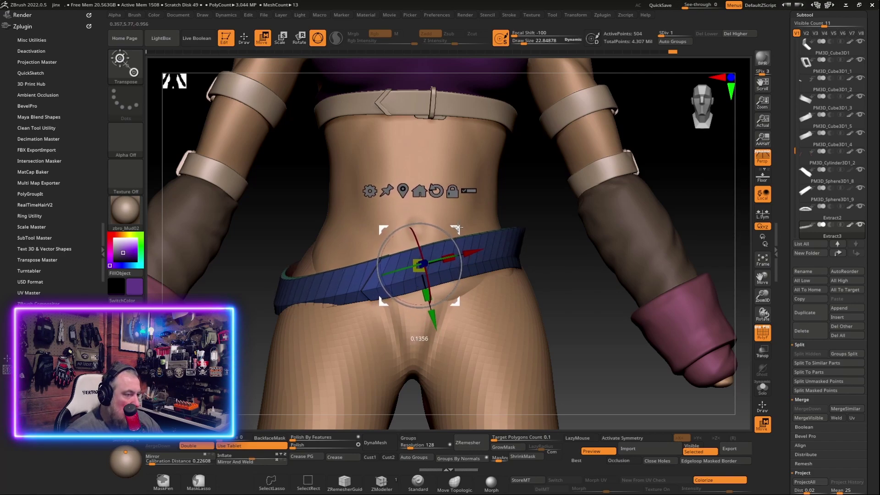
pyautogui.click(763, 392)
pyautogui.moveTo(629, 391)
pyautogui.mouseDown()
pyautogui.moveTo(554, 229)
pyautogui.moveTo(564, 258)
pyautogui.mouseUp()
# Mask the band's lower edge and pull and turn the unmasked part into position.
pyautogui.press('ctrl')
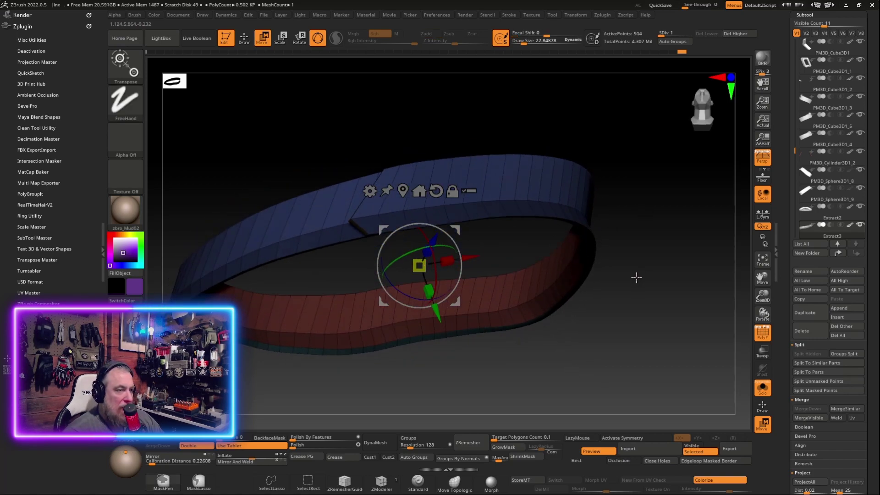
pyautogui.keyDown('ctrl'); pyautogui.click(643, 334); pyautogui.keyUp('ctrl')
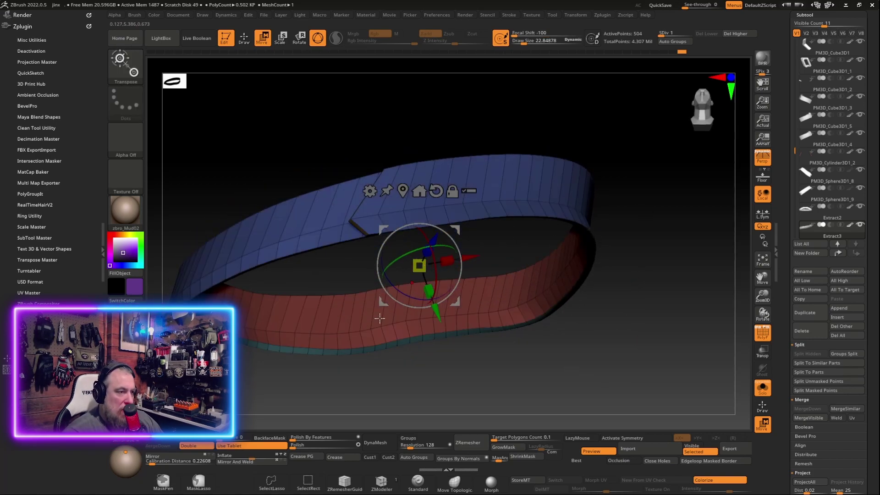
pyautogui.keyDown('ctrl'); pyautogui.click(355, 351); pyautogui.keyUp('ctrl')
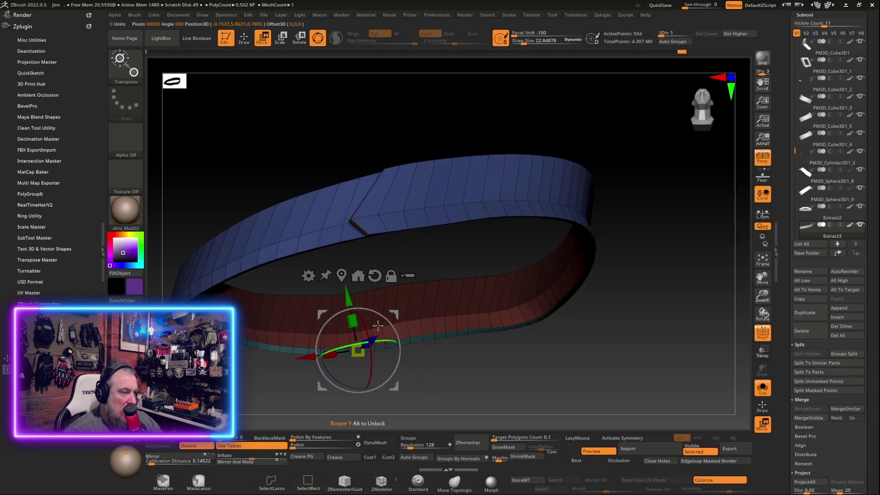
pyautogui.moveTo(351, 296)
pyautogui.mouseDown()
pyautogui.moveTo(652, 331)
pyautogui.moveTo(541, 243)
pyautogui.mouseUp()
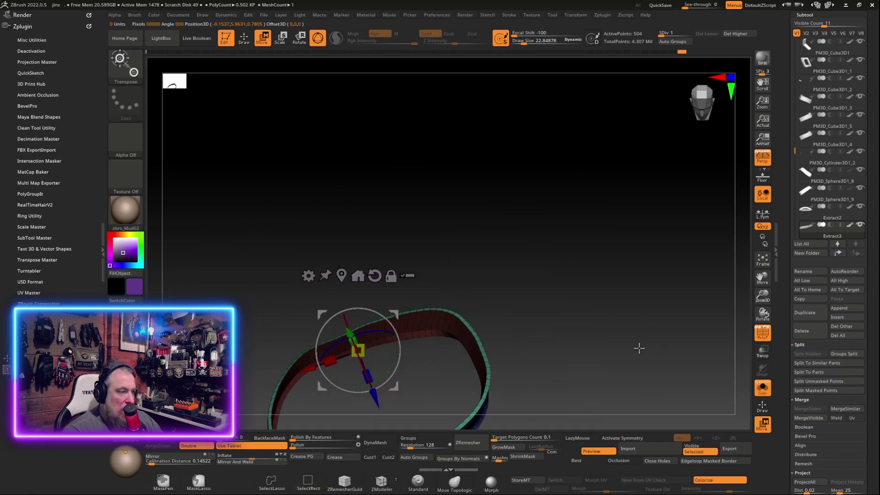
pyautogui.moveTo(390, 323); pyautogui.dragTo(409, 397)
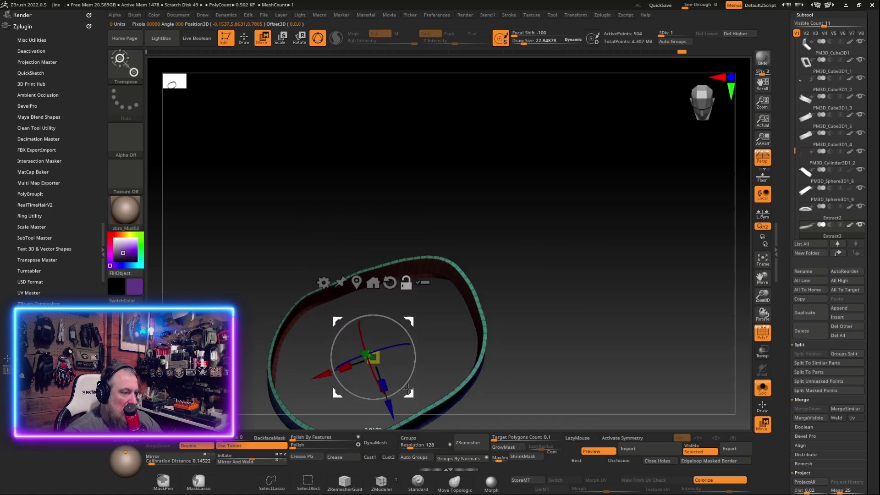
pyautogui.moveTo(546, 316)
pyautogui.mouseDown()
pyautogui.moveTo(544, 358)
pyautogui.moveTo(534, 338)
pyautogui.moveTo(430, 336)
pyautogui.mouseUp()
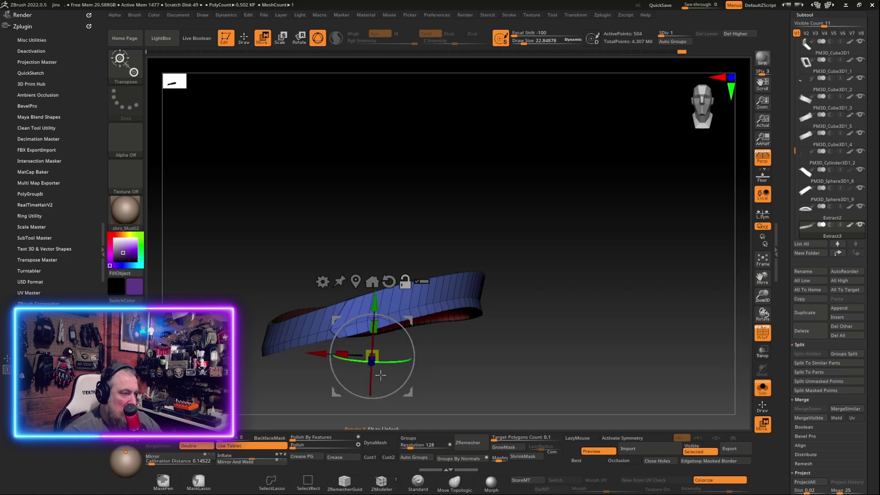
pyautogui.moveTo(375, 303)
pyautogui.mouseDown()
pyautogui.moveTo(549, 335)
pyautogui.moveTo(578, 405)
pyautogui.mouseUp()
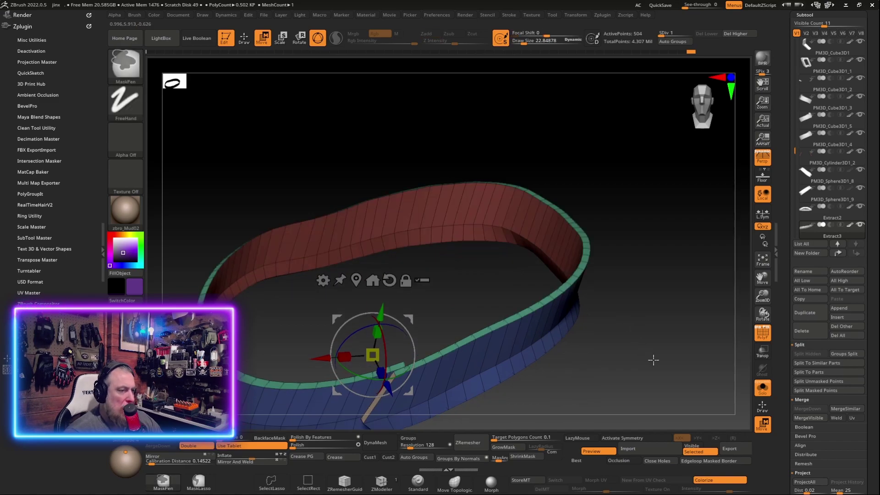
# Hide and unhide the band's red and edge-strip polygroups, then invert the mask.
pyautogui.press('q')
pyautogui.moveTo(490, 368)
pyautogui.mouseDown()
pyautogui.moveTo(599, 308)
pyautogui.moveTo(564, 262)
pyautogui.mouseUp()
pyautogui.hotkey('ctrl', 'shift')
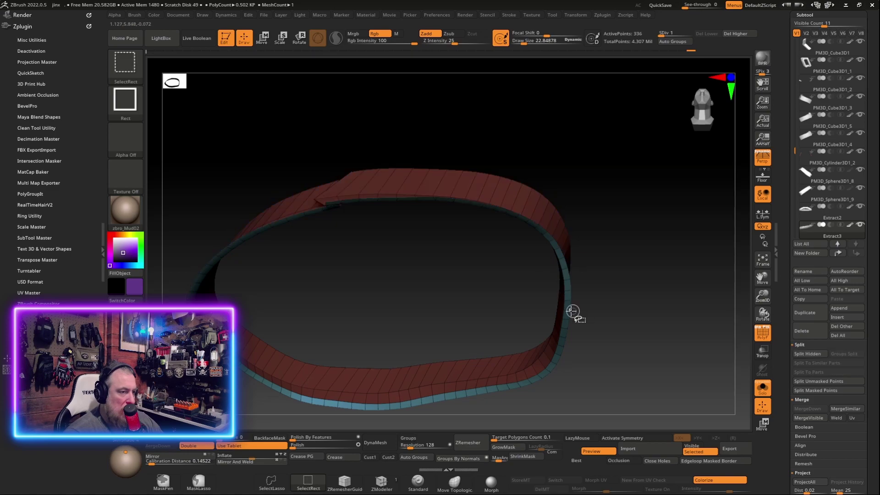
pyautogui.keyDown('ctrl'); pyautogui.keyDown('shift'); pyautogui.click(552, 215); pyautogui.keyUp('shift'); pyautogui.keyUp('ctrl')
pyautogui.keyDown('ctrl'); pyautogui.click(622, 330); pyautogui.keyUp('ctrl')
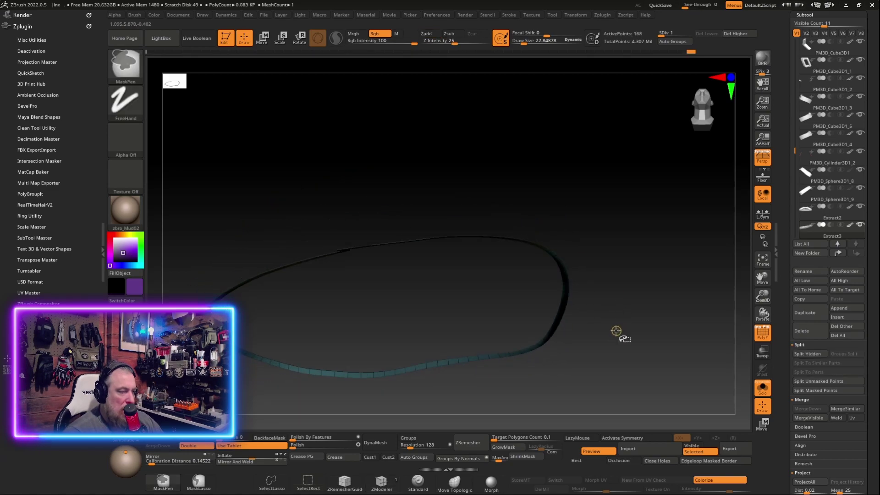
pyautogui.keyDown('ctrl'); pyautogui.keyDown('shift'); pyautogui.click(616, 331); pyautogui.keyUp('shift'); pyautogui.keyUp('ctrl')
pyautogui.keyDown('ctrl'); pyautogui.keyDown('shift'); pyautogui.click(492, 361); pyautogui.keyUp('shift'); pyautogui.keyUp('ctrl')
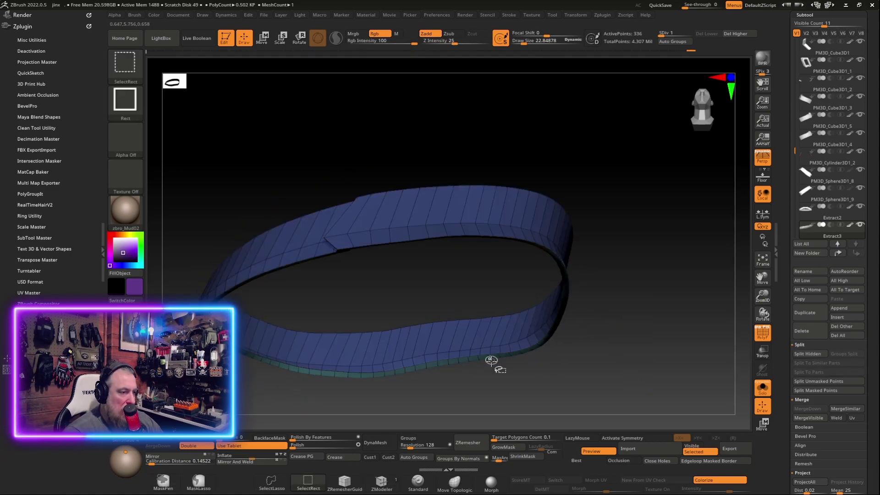
pyautogui.keyDown('ctrl'); pyautogui.keyDown('shift'); pyautogui.click(494, 358); pyautogui.keyUp('shift'); pyautogui.keyUp('ctrl')
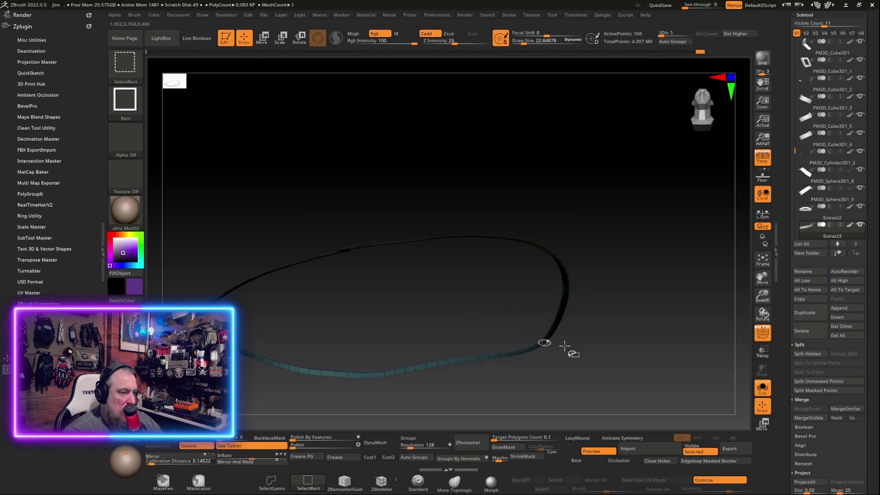
pyautogui.keyDown('ctrl'); pyautogui.keyDown('shift'); pyautogui.click(655, 309); pyautogui.keyUp('shift'); pyautogui.keyUp('ctrl')
pyautogui.keyDown('ctrl'); pyautogui.click(660, 334); pyautogui.keyUp('ctrl')
# Adjust the band with Move, unsolo, and check its fit around the hips.
pyautogui.press('w')
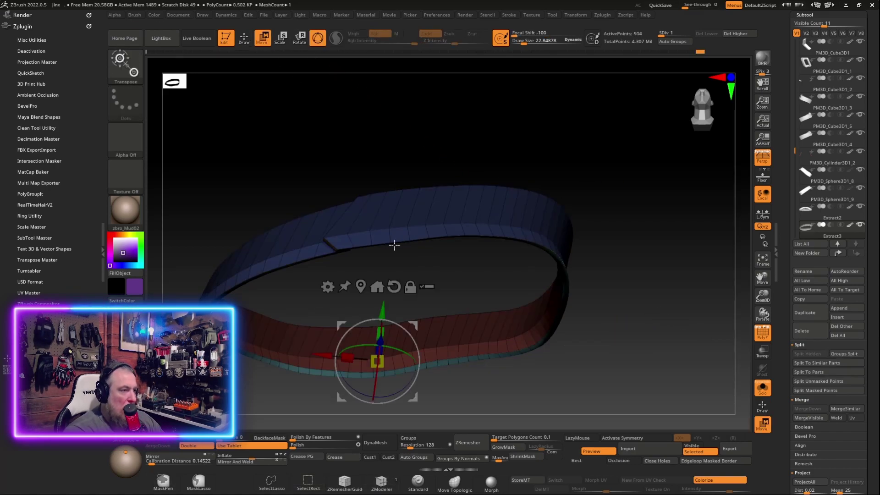
pyautogui.moveTo(403, 309); pyautogui.dragTo(386, 325)
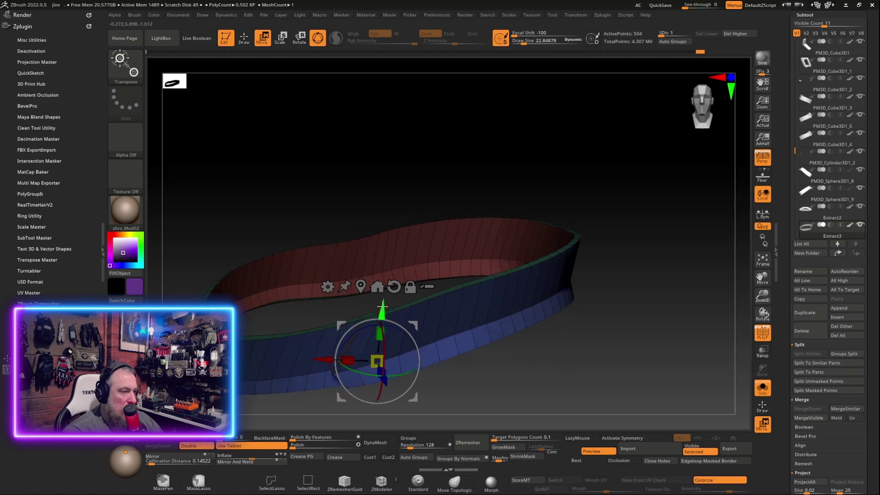
pyautogui.click(762, 387)
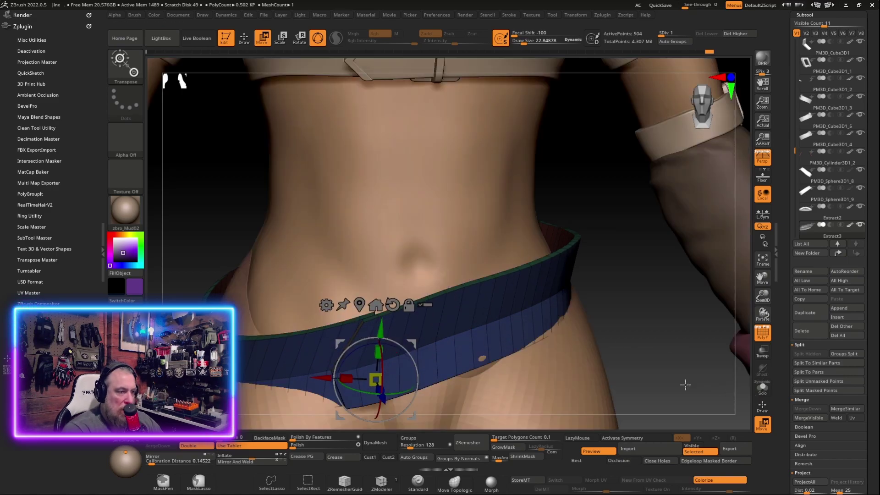
pyautogui.moveTo(639, 384)
pyautogui.mouseDown()
pyautogui.moveTo(439, 272)
pyautogui.moveTo(437, 285)
pyautogui.mouseUp()
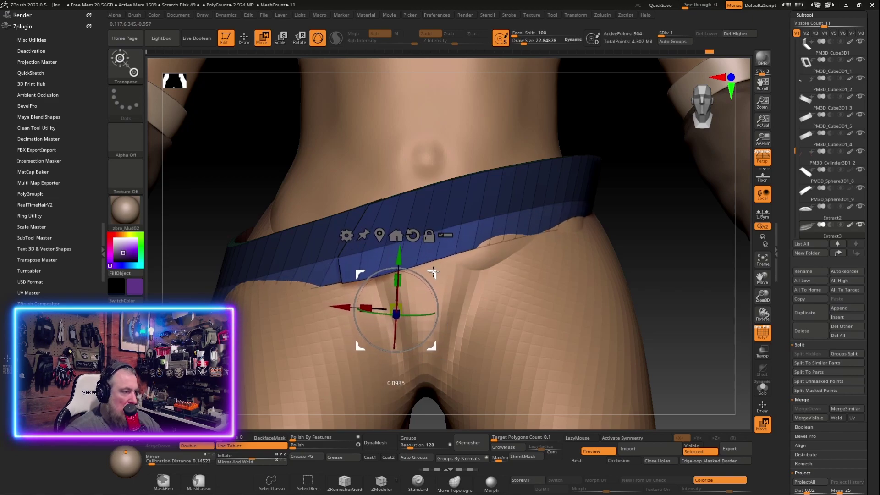
pyautogui.moveTo(688, 299); pyautogui.dragTo(633, 244)
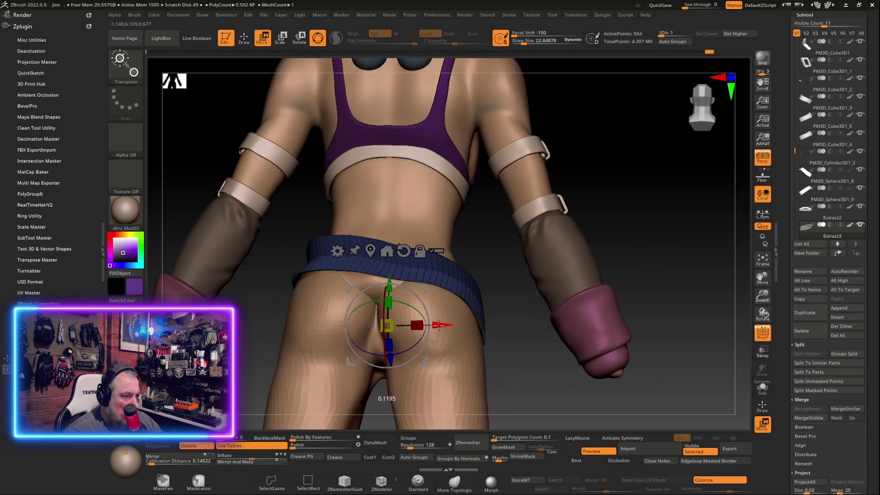
pyautogui.moveTo(447, 330)
pyautogui.mouseDown()
pyautogui.moveTo(550, 330)
pyautogui.moveTo(391, 320)
pyautogui.mouseUp()
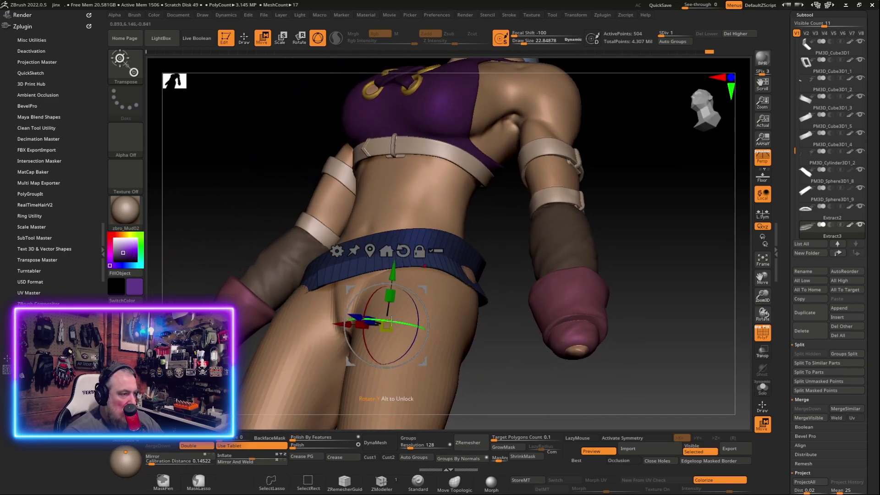
pyautogui.moveTo(436, 376); pyautogui.dragTo(336, 336)
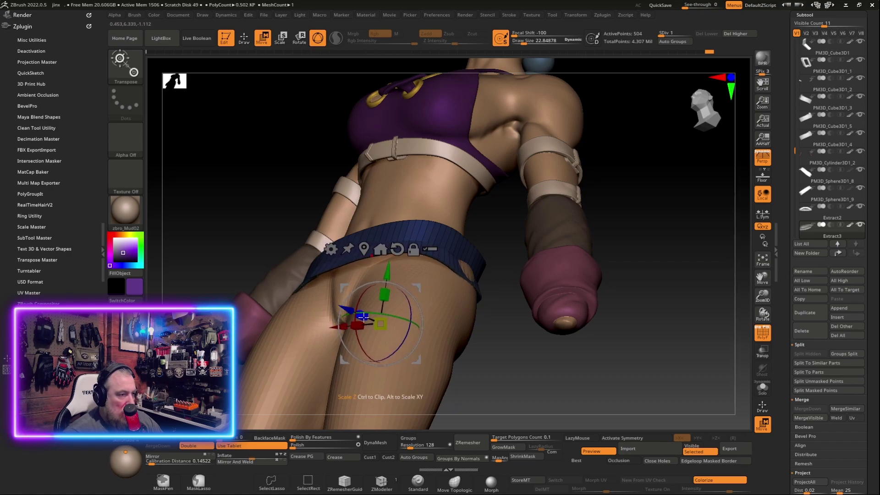
pyautogui.moveTo(480, 366)
pyautogui.mouseDown()
pyautogui.moveTo(556, 389)
pyautogui.moveTo(637, 319)
pyautogui.moveTo(615, 326)
pyautogui.moveTo(595, 299)
pyautogui.moveTo(552, 344)
pyautogui.moveTo(551, 293)
pyautogui.mouseUp()
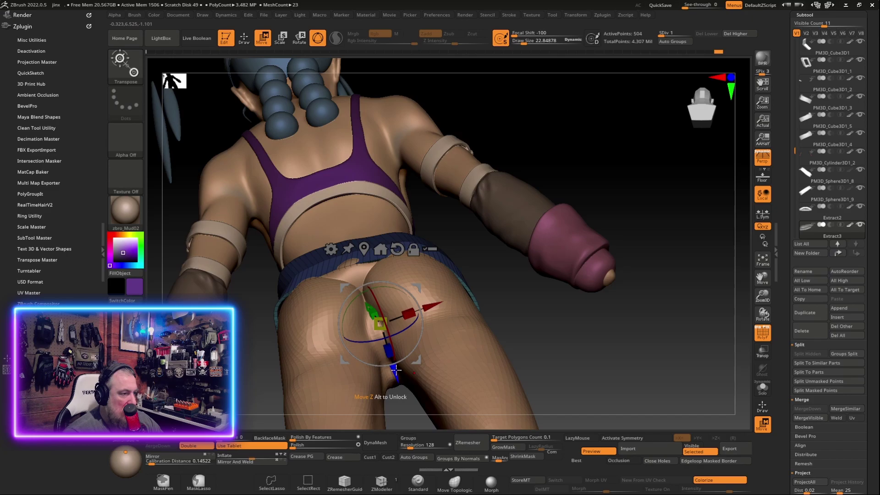
pyautogui.moveTo(395, 369)
pyautogui.mouseDown()
pyautogui.moveTo(573, 369)
pyautogui.moveTo(269, 338)
pyautogui.mouseUp()
pyautogui.moveTo(334, 358)
pyautogui.mouseDown()
pyautogui.moveTo(517, 346)
pyautogui.moveTo(442, 284)
pyautogui.mouseUp()
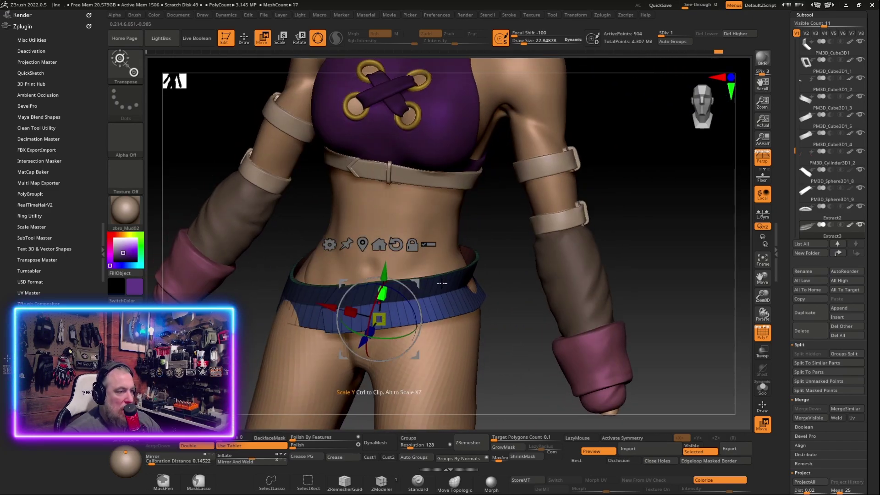
# Delete the belt's higher subdivisions and its middle edge loop, merging both bands.
pyautogui.press('q')
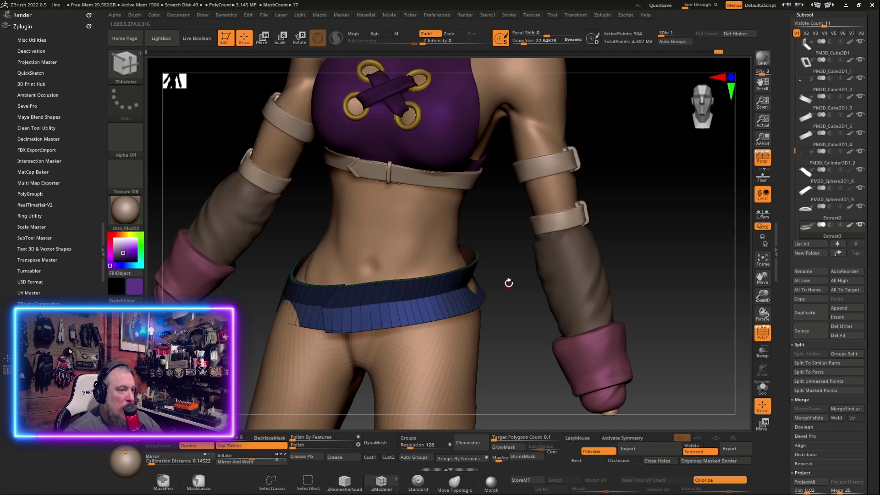
pyautogui.scroll(5, 507, 281)
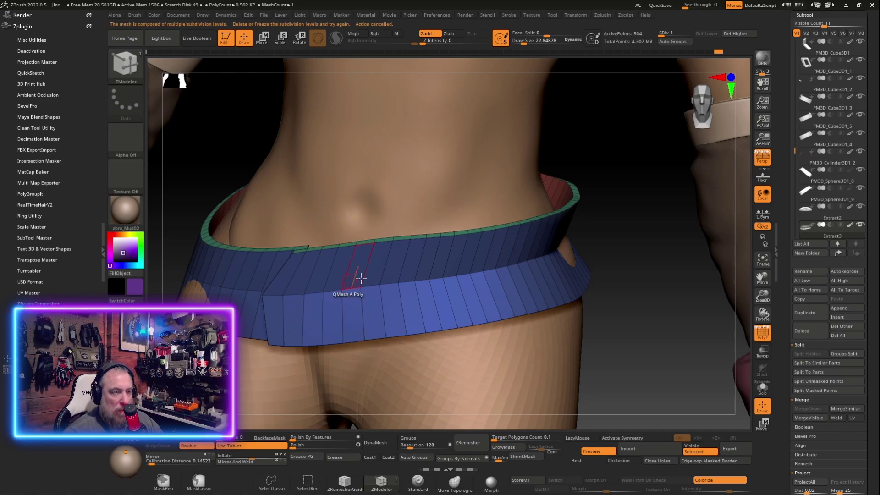
pyautogui.click(744, 34)
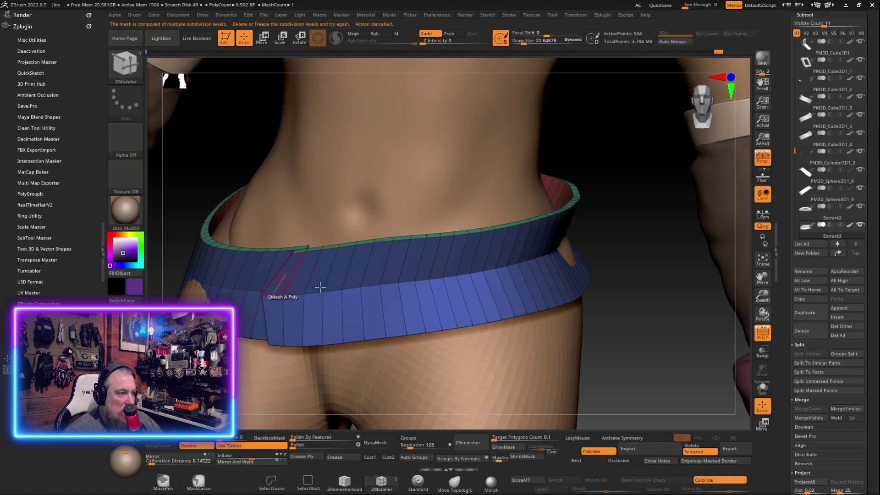
pyautogui.keyDown('alt'); pyautogui.click(352, 288); pyautogui.keyUp('alt')
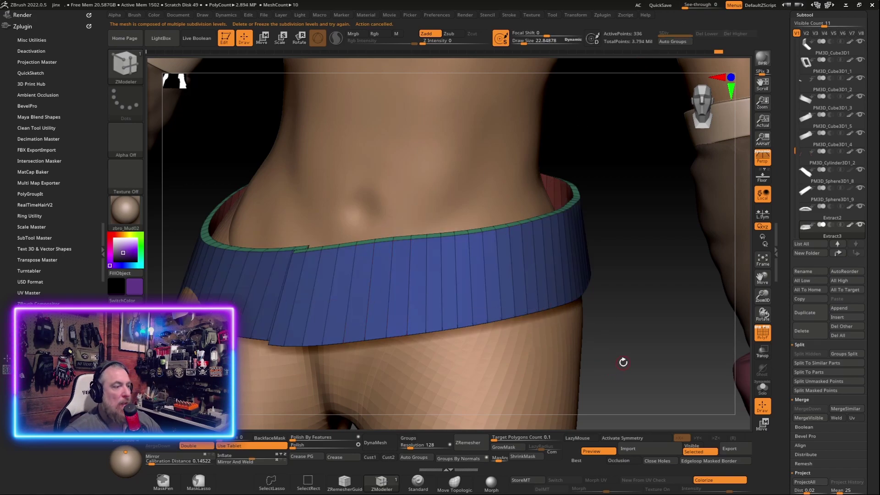
pyautogui.moveTo(623, 362)
pyautogui.mouseDown()
pyautogui.moveTo(647, 353)
pyautogui.moveTo(544, 366)
pyautogui.moveTo(567, 378)
pyautogui.moveTo(559, 347)
pyautogui.mouseUp()
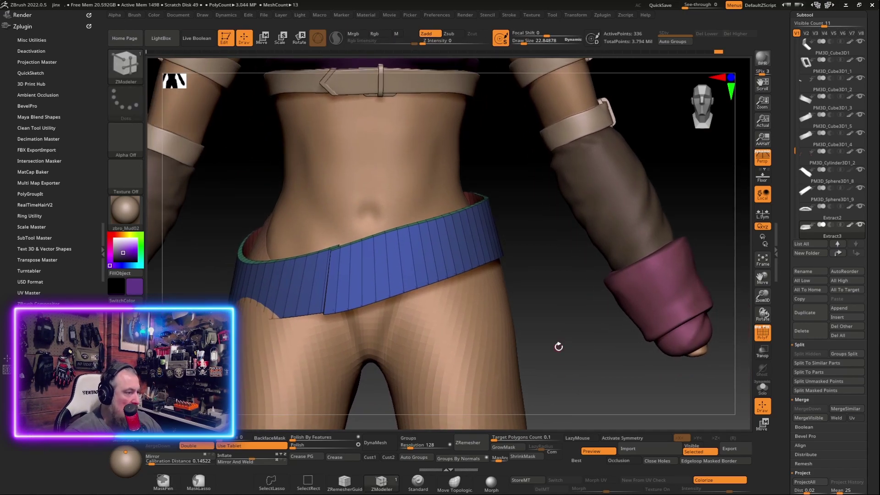
pyautogui.moveTo(559, 347)
pyautogui.mouseDown()
pyautogui.moveTo(277, 337)
pyautogui.moveTo(303, 331)
pyautogui.mouseUp()
# Switch to the Move brush (BMV) and set its draw size.
pyautogui.press('b')
pyautogui.press('m')
pyautogui.press('v')
pyautogui.press('space')
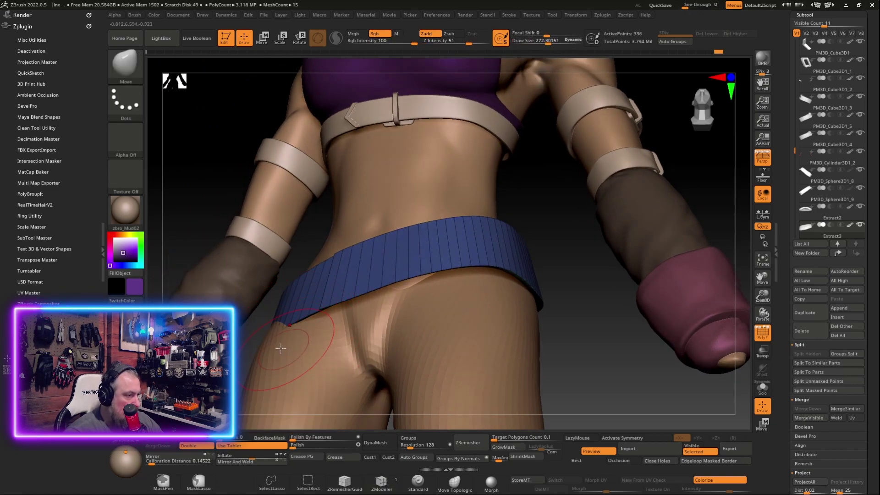
pyautogui.moveTo(240, 361); pyautogui.dragTo(255, 358)
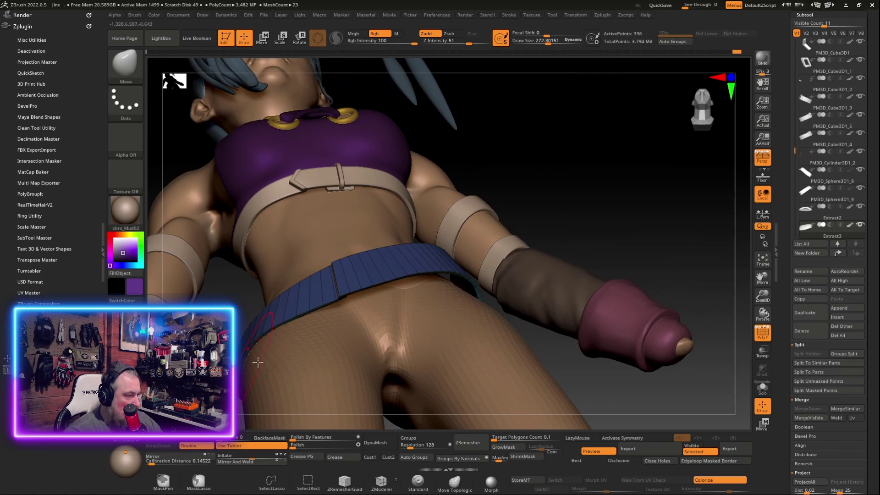
pyautogui.moveTo(251, 361); pyautogui.dragTo(270, 332)
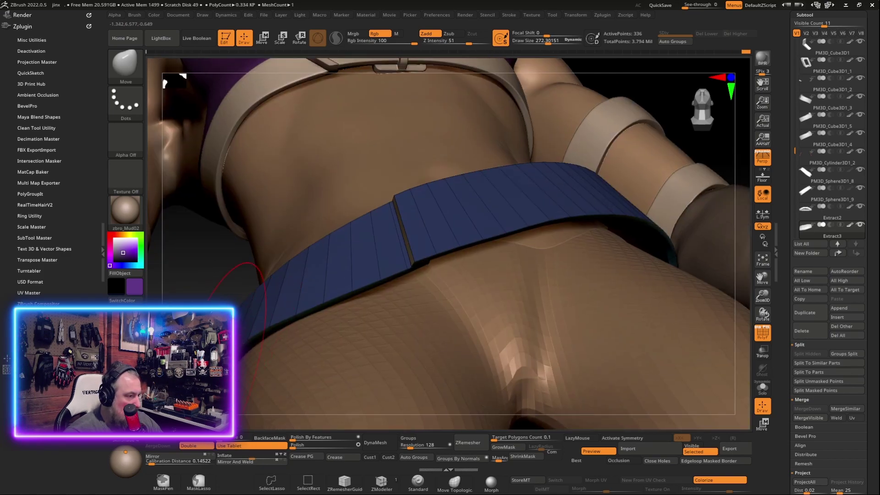
pyautogui.moveTo(214, 323)
pyautogui.mouseDown()
pyautogui.moveTo(596, 298)
pyautogui.moveTo(639, 285)
pyautogui.moveTo(638, 345)
pyautogui.moveTo(580, 398)
pyautogui.moveTo(546, 385)
pyautogui.moveTo(559, 353)
pyautogui.moveTo(422, 338)
pyautogui.moveTo(286, 343)
pyautogui.mouseUp()
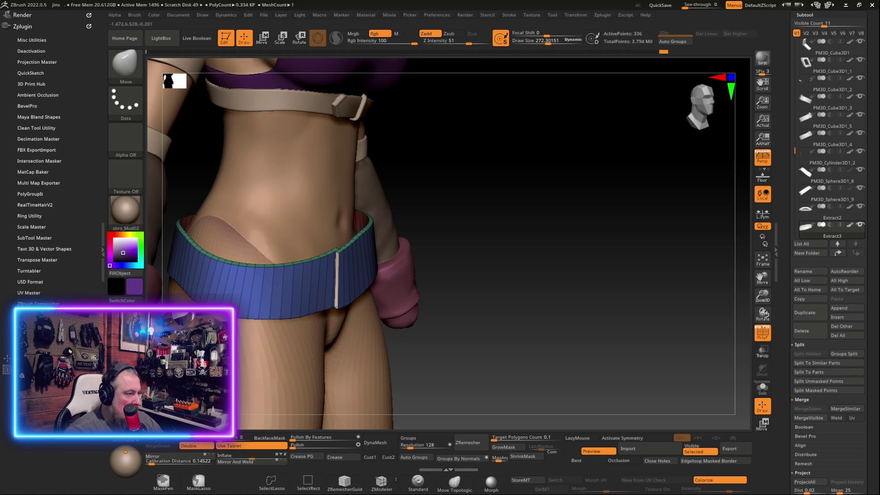
pyautogui.moveTo(488, 324)
pyautogui.mouseDown()
pyautogui.moveTo(489, 216)
pyautogui.moveTo(483, 234)
pyautogui.moveTo(560, 340)
pyautogui.moveTo(546, 249)
pyautogui.moveTo(590, 291)
pyautogui.moveTo(600, 350)
pyautogui.mouseUp()
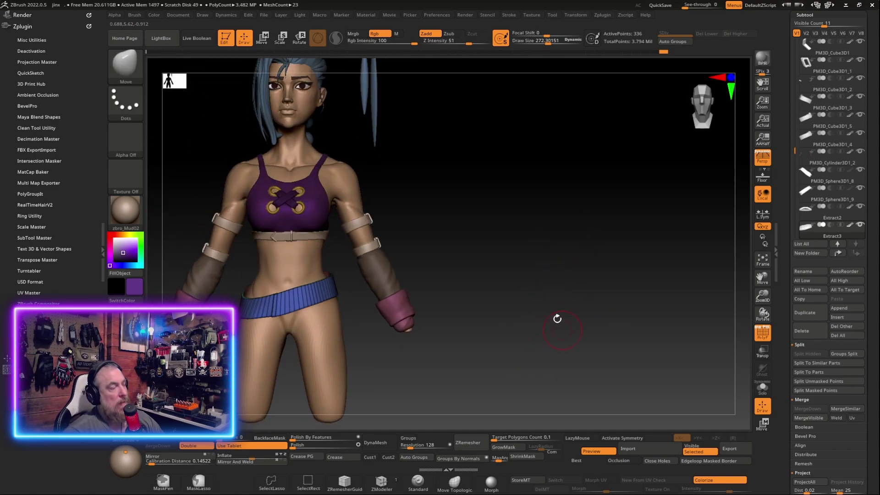
# Nudge the belly surface near the belt, then zoom out to frame the whole torso.
pyautogui.keyDown('alt'); pyautogui.moveTo(558, 319); pyautogui.dragTo(495, 271); pyautogui.keyUp('alt')
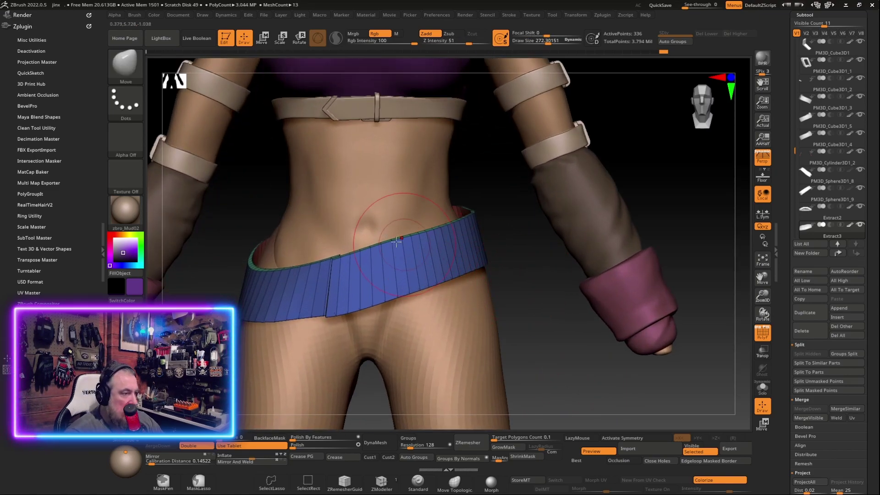
pyautogui.moveTo(381, 224); pyautogui.dragTo(365, 222)
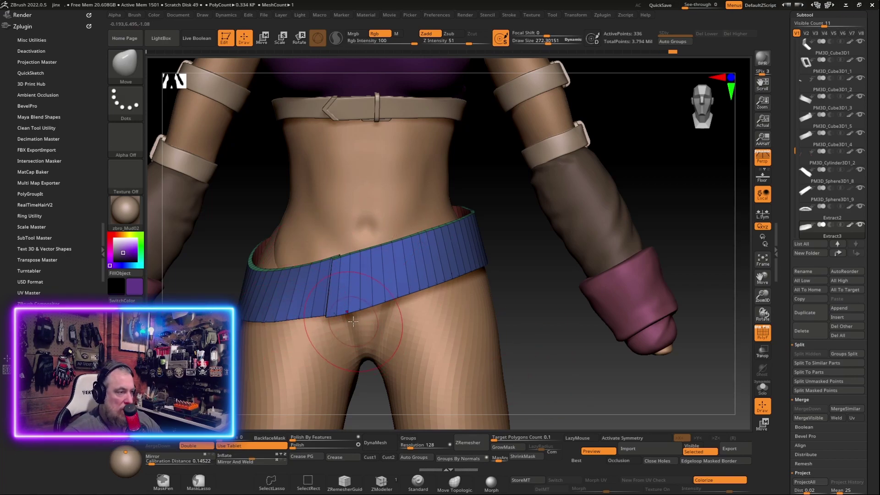
pyautogui.click(386, 486)
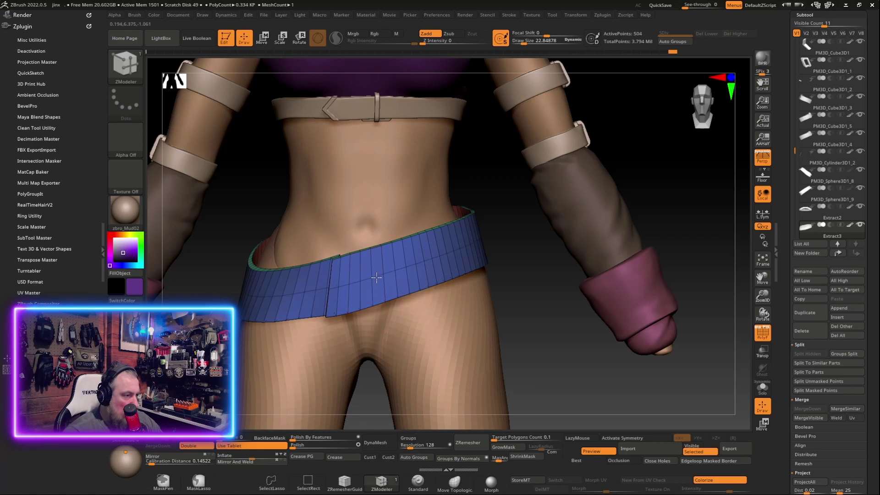
pyautogui.keyDown('ctrl'); pyautogui.moveTo(528, 354); pyautogui.dragTo(566, 395, button='right'); pyautogui.keyUp('ctrl')
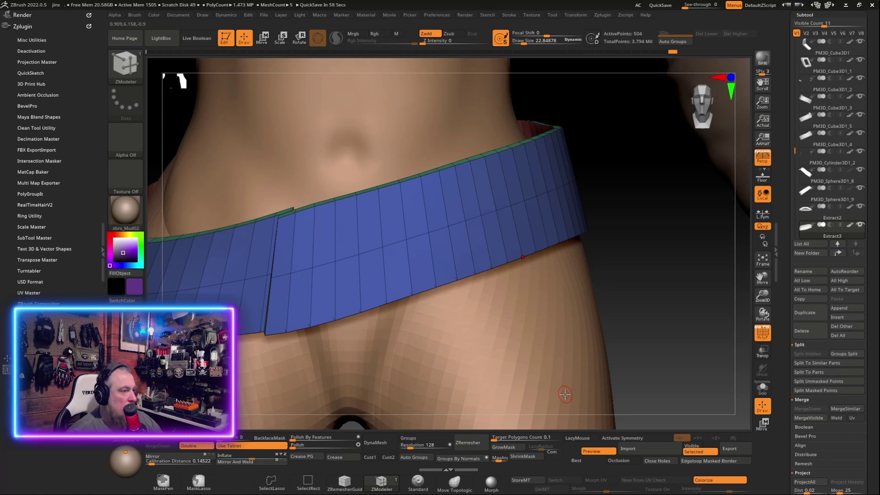
pyautogui.moveTo(624, 283)
pyautogui.keyDown('ctrl'); pyautogui.mouseDown(button='right')
pyautogui.moveTo(662, 328)
pyautogui.moveTo(662, 246)
pyautogui.moveTo(500, 259)
pyautogui.mouseUp(button='right'); pyautogui.keyUp('ctrl')
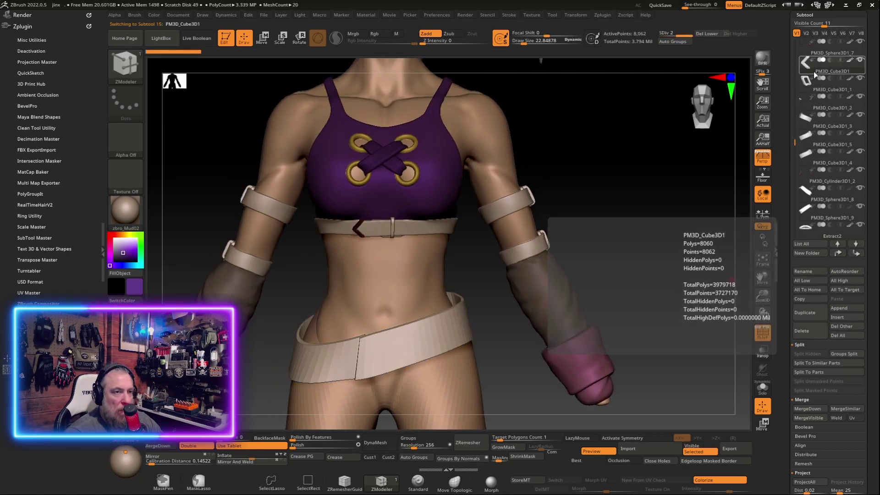
# Insert the red chevron as subtool PM3D_Cube3D2 and scale it up at the belt front.
pyautogui.click(805, 322)
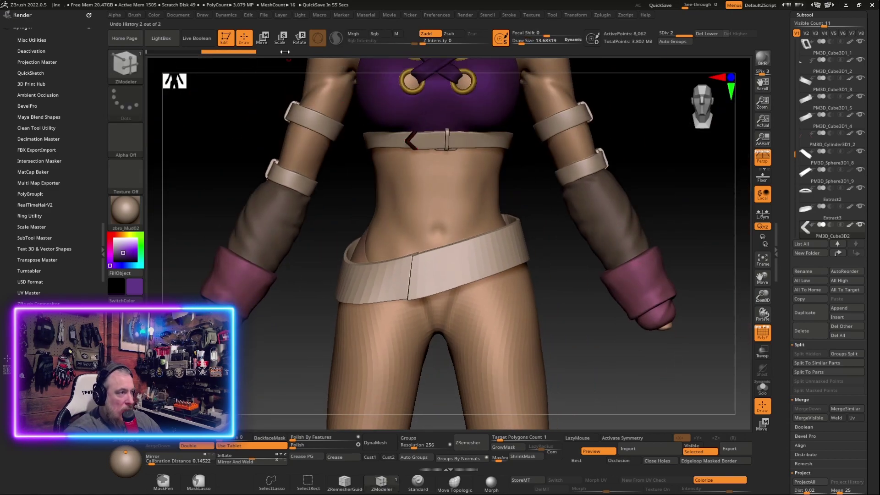
pyautogui.press('w')
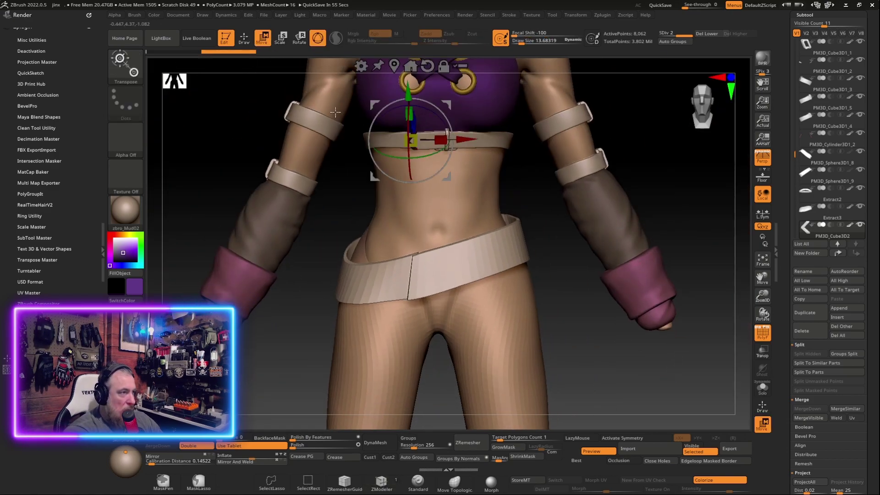
pyautogui.click(417, 275)
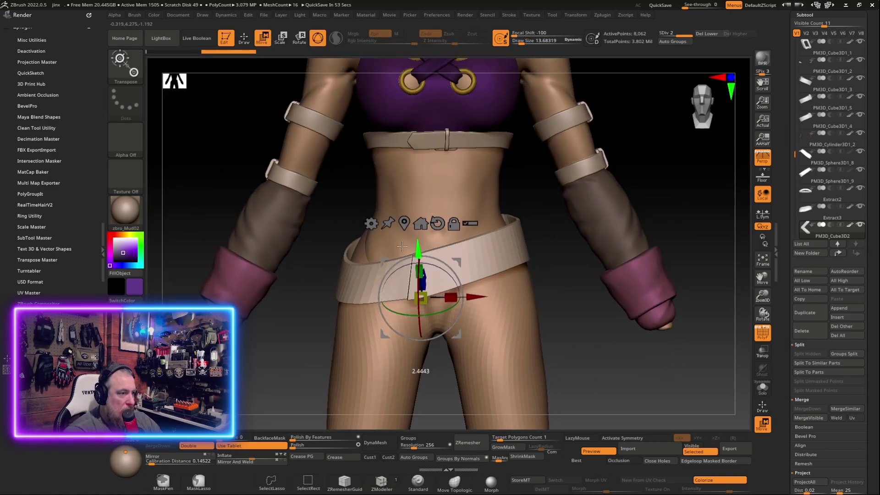
pyautogui.moveTo(568, 356); pyautogui.dragTo(710, 379)
pyautogui.click(762, 389)
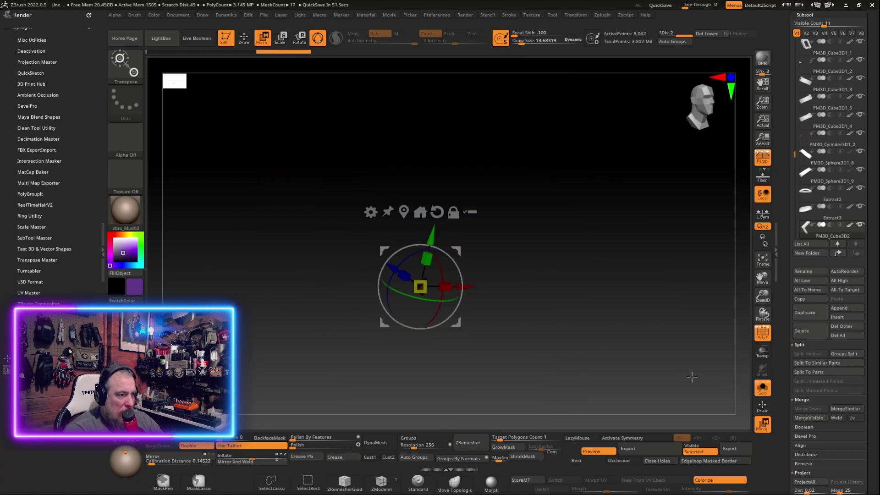
pyautogui.moveTo(443, 288); pyautogui.dragTo(481, 301)
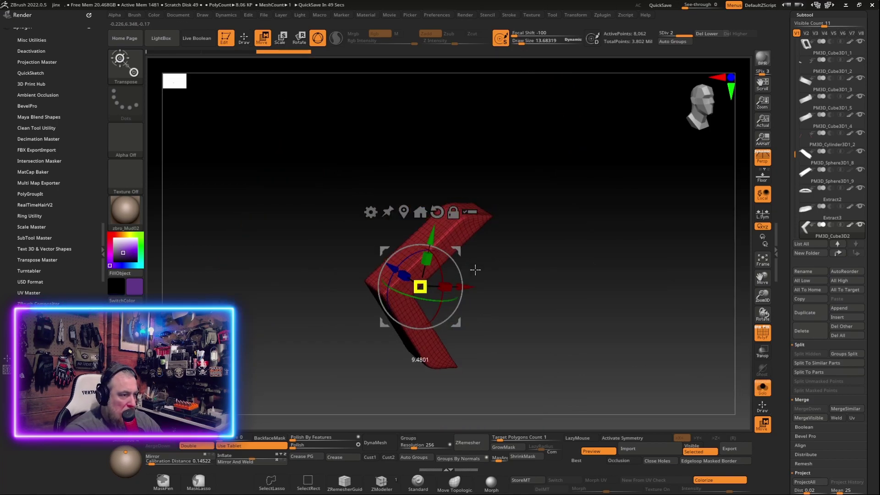
pyautogui.hotkey('ctrl', 'shift', 's')
pyautogui.moveTo(639, 329)
pyautogui.mouseDown()
pyautogui.moveTo(608, 344)
pyautogui.moveTo(582, 266)
pyautogui.moveTo(603, 300)
pyautogui.moveTo(544, 285)
pyautogui.moveTo(550, 284)
pyautogui.mouseUp()
# Raise the chevron onto the waist belt's front seam, then frame and solo it.
pyautogui.scroll(3, 608, 344)
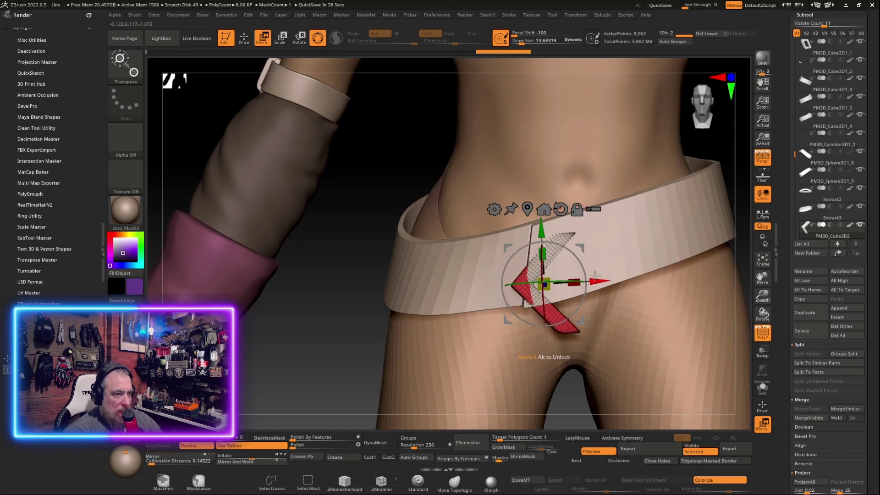
pyautogui.moveTo(584, 247)
pyautogui.mouseDown()
pyautogui.moveTo(587, 222)
pyautogui.moveTo(542, 228)
pyautogui.mouseUp()
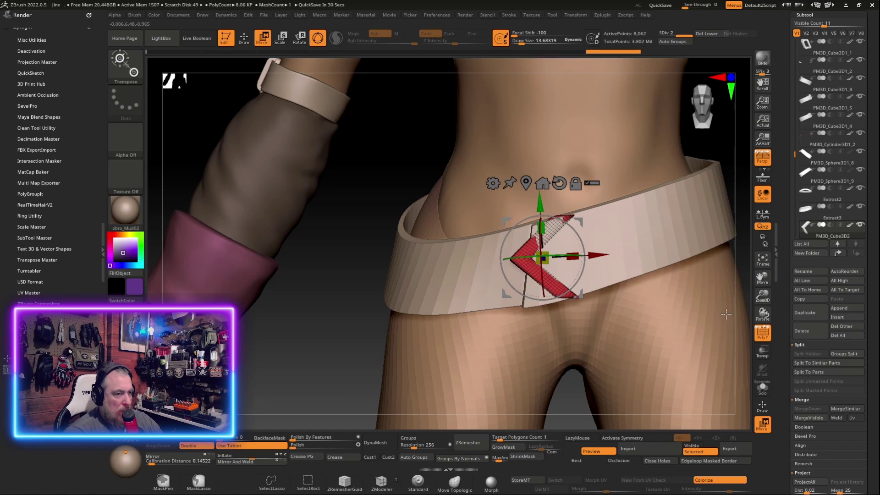
pyautogui.press('f')
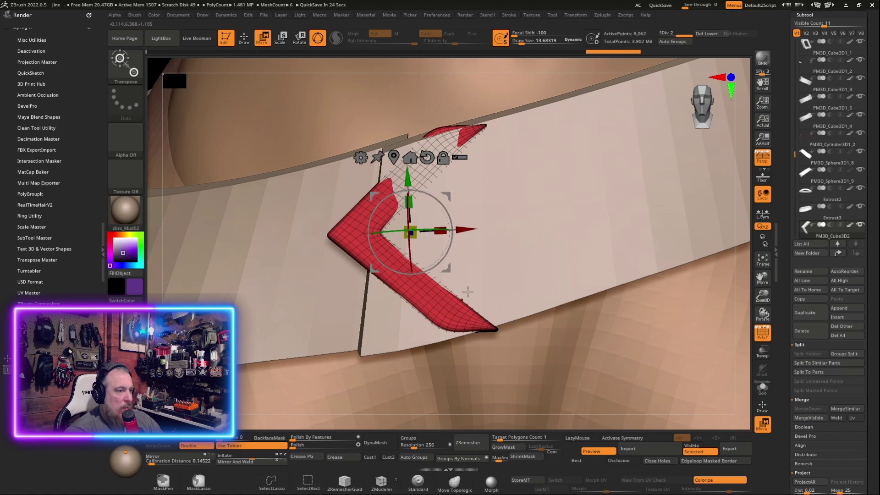
pyautogui.click(763, 388)
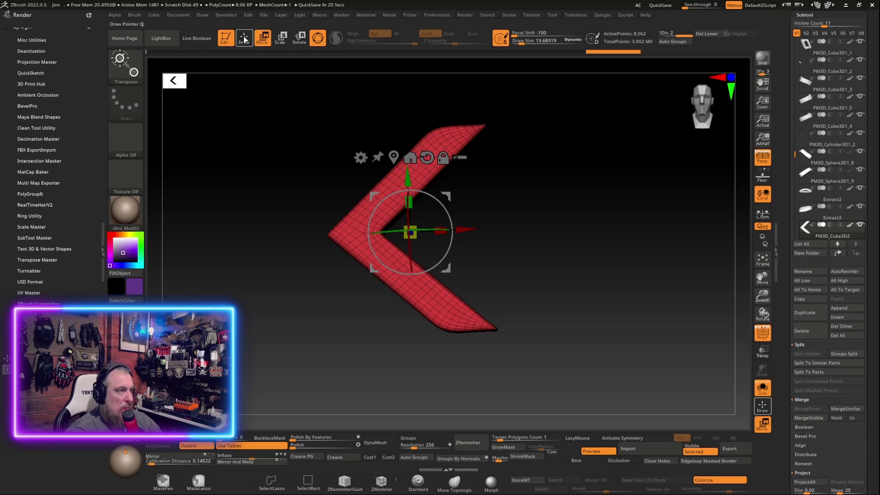
# Snap the chevron to front view and DynaMesh it at resolution 360.
pyautogui.click(762, 405)
pyautogui.moveTo(502, 255); pyautogui.dragTo(577, 158)
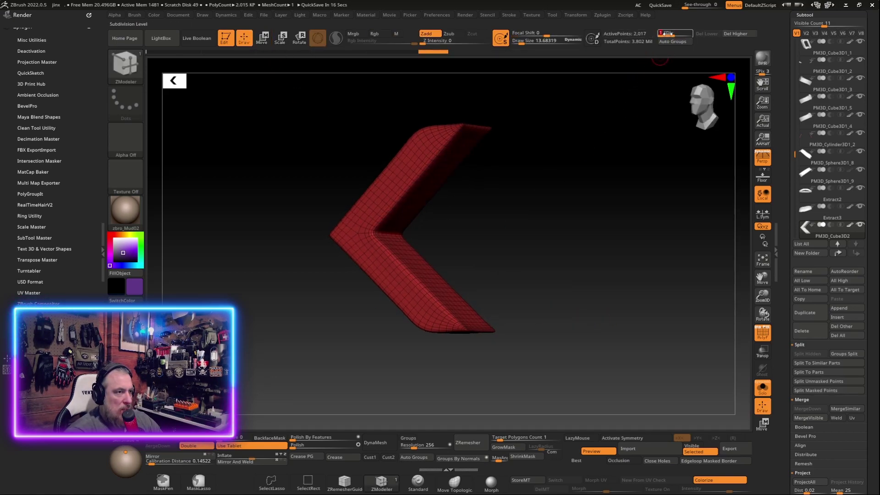
pyautogui.moveTo(529, 278)
pyautogui.keyDown('shift'); pyautogui.mouseDown()
pyautogui.moveTo(549, 289)
pyautogui.moveTo(388, 281)
pyautogui.mouseUp(); pyautogui.keyUp('shift')
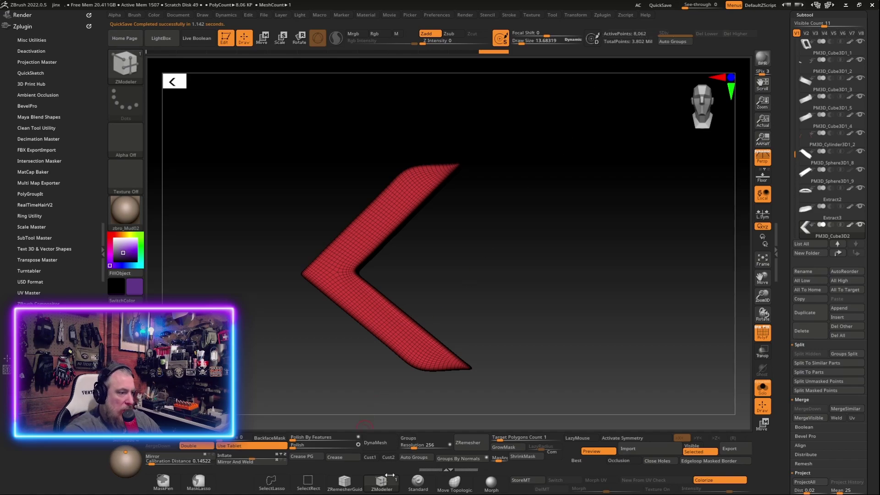
pyautogui.click(381, 442)
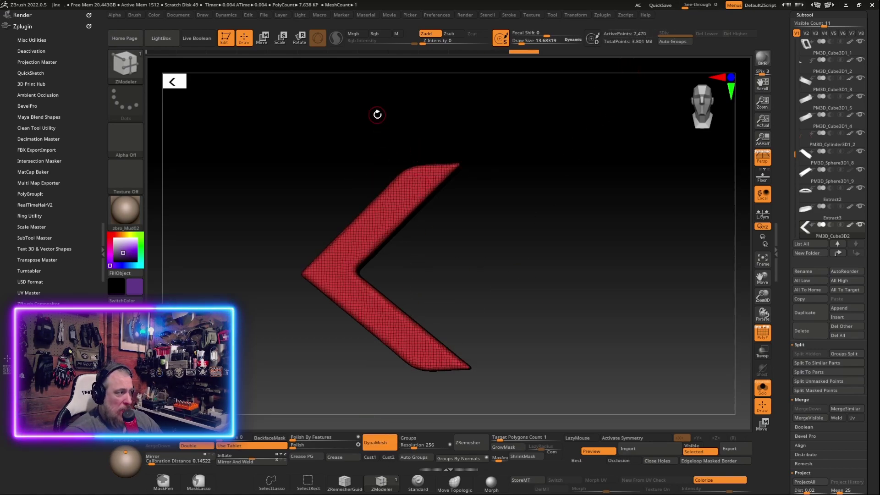
pyautogui.keyDown('ctrl'); pyautogui.moveTo(377, 115); pyautogui.dragTo(457, 287); pyautogui.keyUp('ctrl')
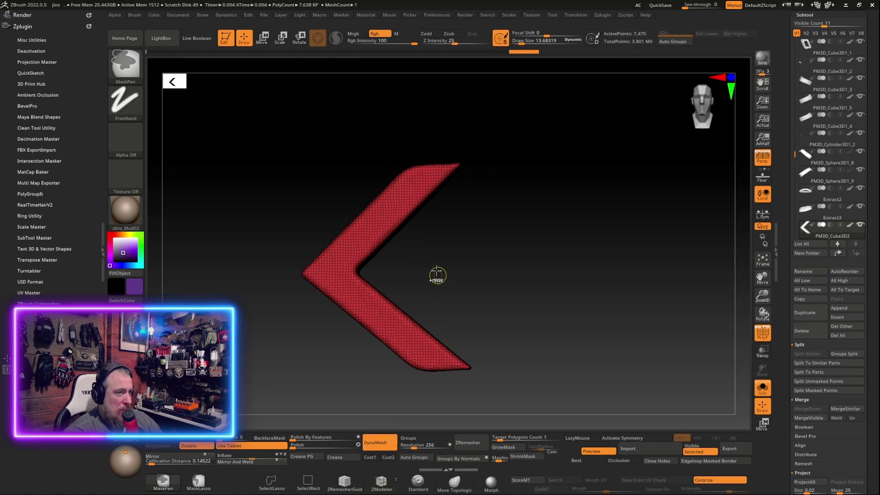
# Duplicate the chevron into subtool PM3D_Cube3D3 and pick the SelectLasso brush.
pyautogui.click(808, 313)
pyautogui.press('ctrl')
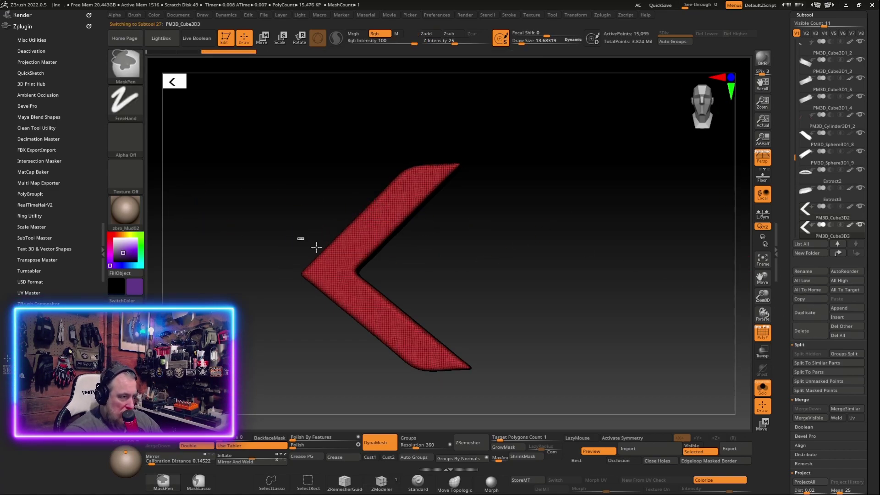
pyautogui.click(133, 67)
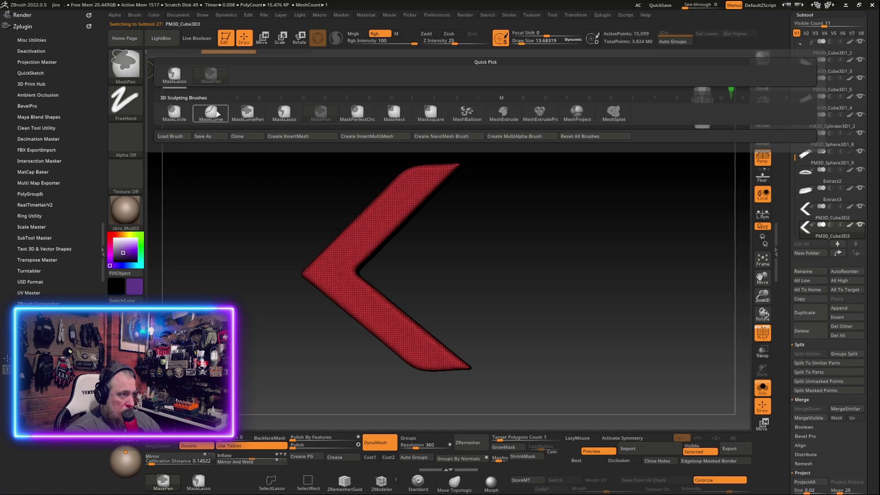
pyautogui.press('shift')
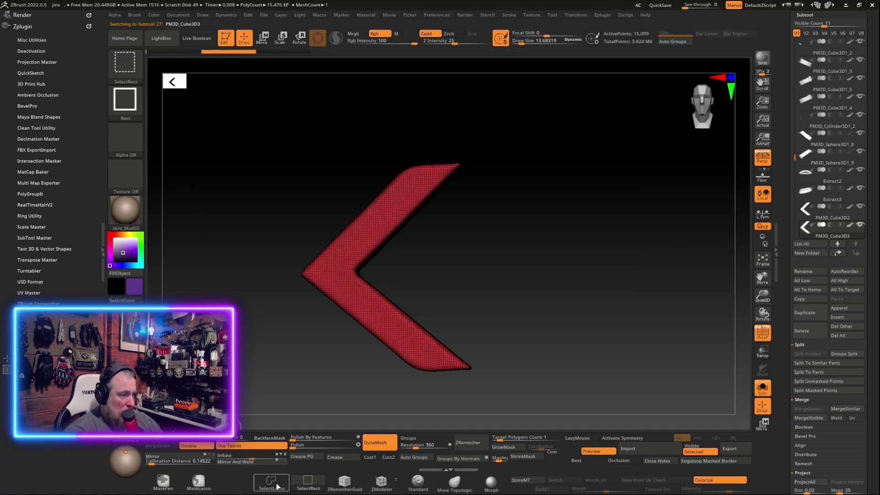
pyautogui.click(277, 486)
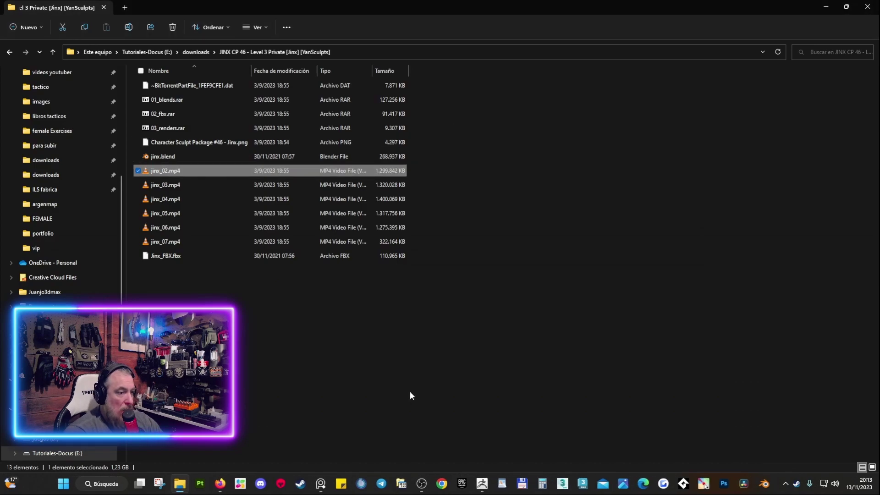
pyautogui.click(481, 483)
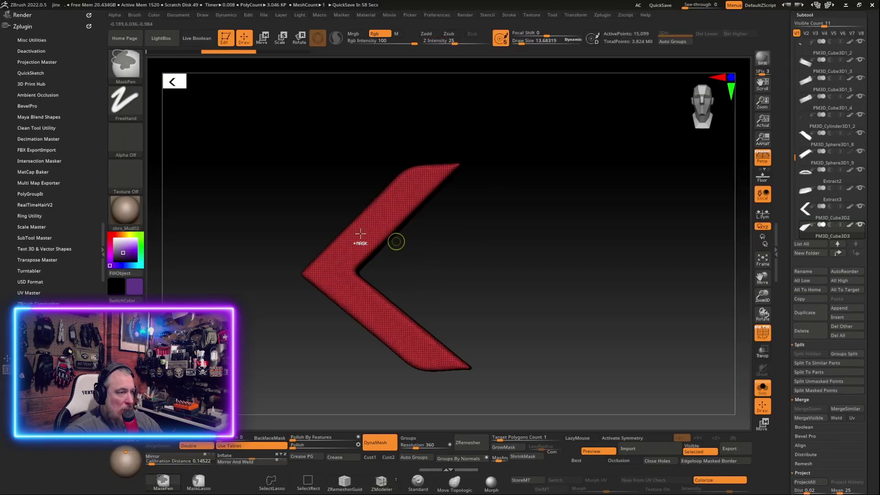
# Cut the copied chevron down to its upper arm and show it beside the original chevron.
pyautogui.moveTo(373, 123)
pyautogui.keyDown('ctrl'); pyautogui.keyDown('shift'); pyautogui.mouseDown()
pyautogui.moveTo(364, 272)
pyautogui.moveTo(255, 210)
pyautogui.mouseUp(); pyautogui.keyUp('shift'); pyautogui.keyUp('ctrl')
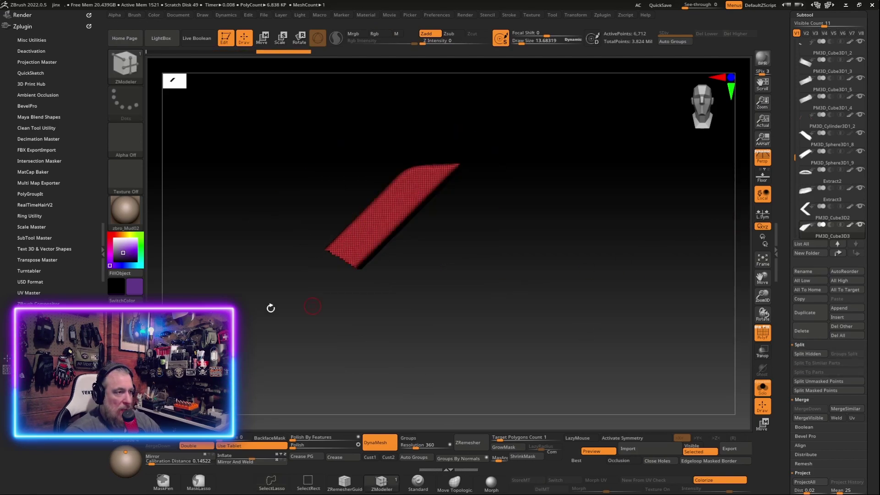
pyautogui.hotkey('ctrl', 'shift', 'Delete')
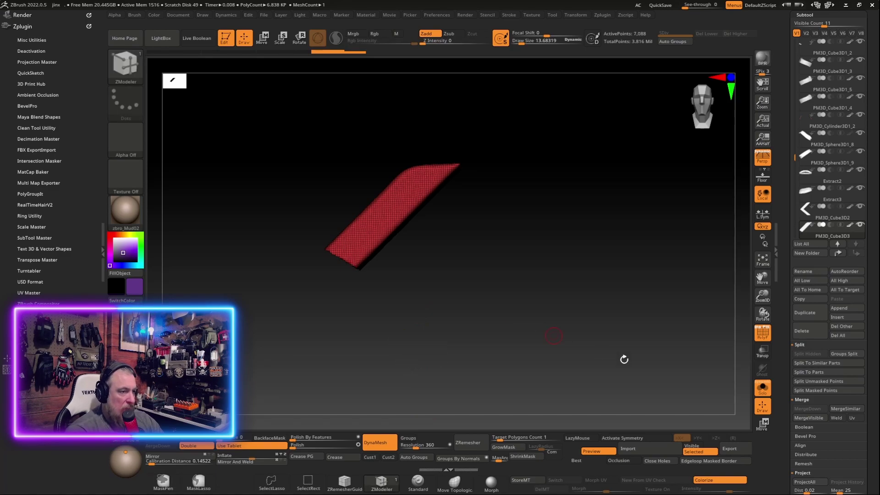
pyautogui.click(764, 389)
pyautogui.keyDown('shift'); pyautogui.click(861, 227); pyautogui.keyUp('shift')
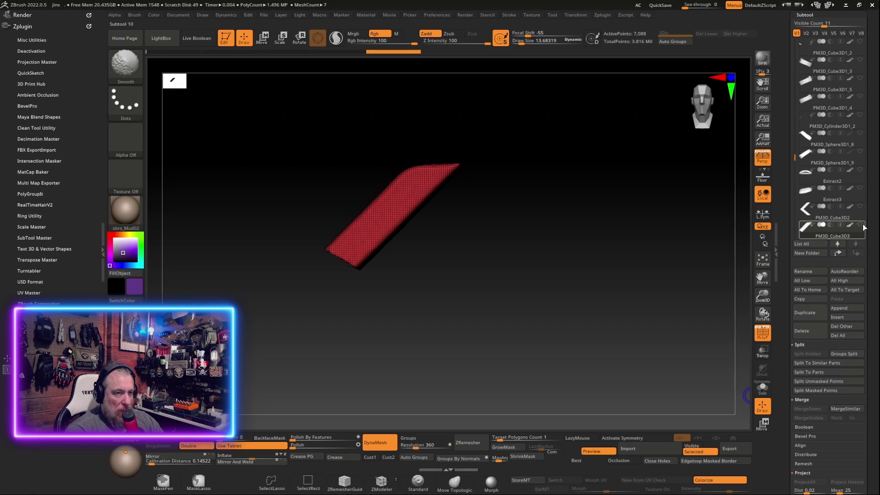
pyautogui.click(861, 206)
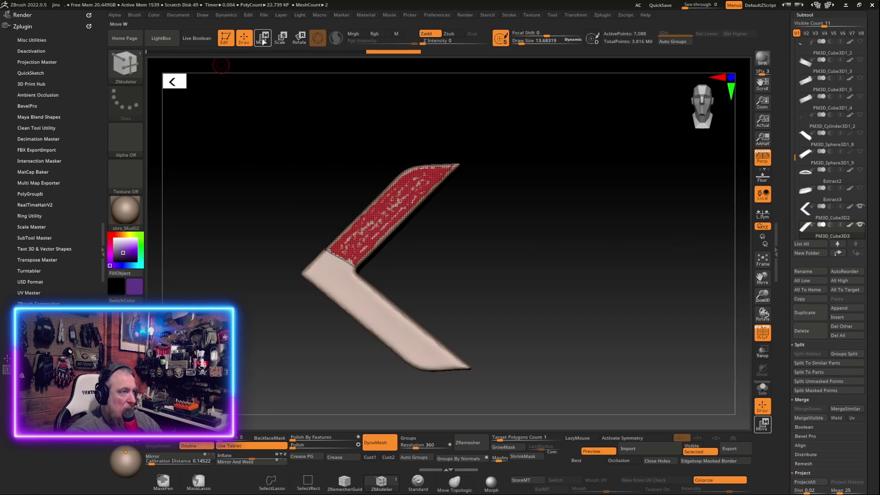
# Rotate the strip about 171° to lie horizontal and slide it right to the chevron's upper tip.
pyautogui.press('w')
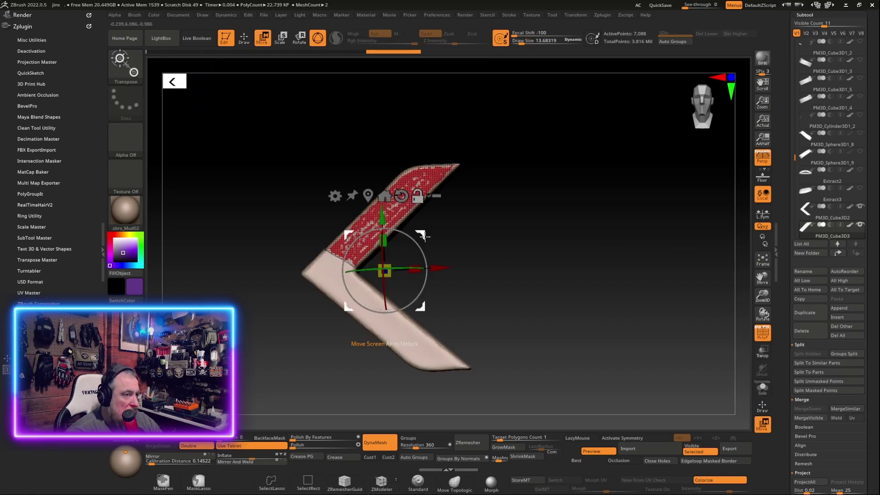
pyautogui.moveTo(411, 253)
pyautogui.keyDown('alt'); pyautogui.mouseDown()
pyautogui.moveTo(460, 168)
pyautogui.moveTo(320, 154)
pyautogui.moveTo(473, 209)
pyautogui.mouseUp(); pyautogui.keyUp('alt')
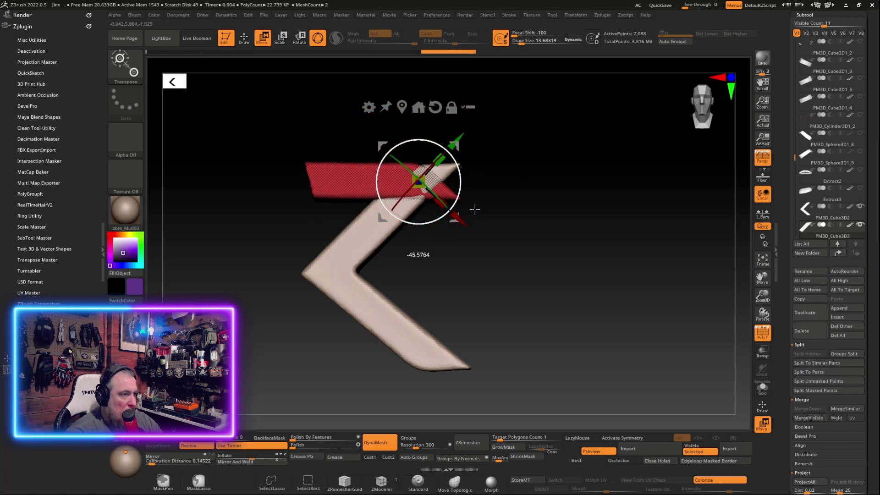
pyautogui.keyDown('alt'); pyautogui.click(345, 171); pyautogui.keyUp('alt')
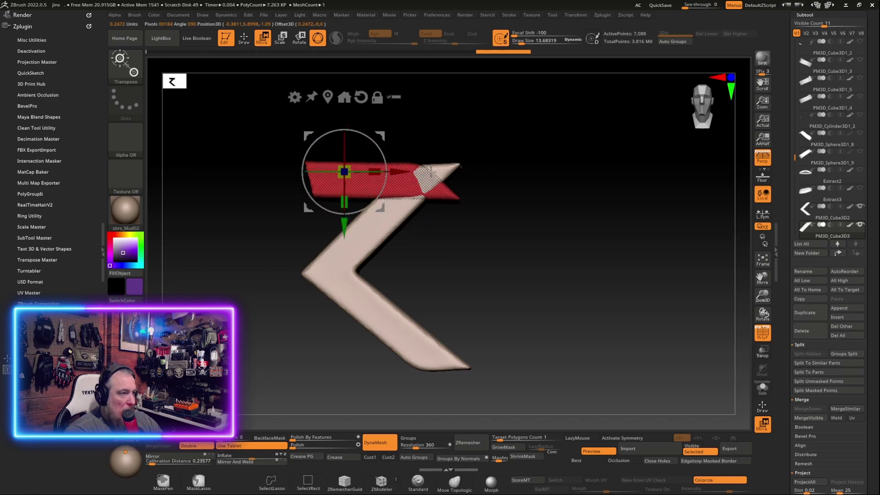
pyautogui.moveTo(345, 137)
pyautogui.mouseDown()
pyautogui.moveTo(225, 154)
pyautogui.moveTo(232, 152)
pyautogui.mouseUp()
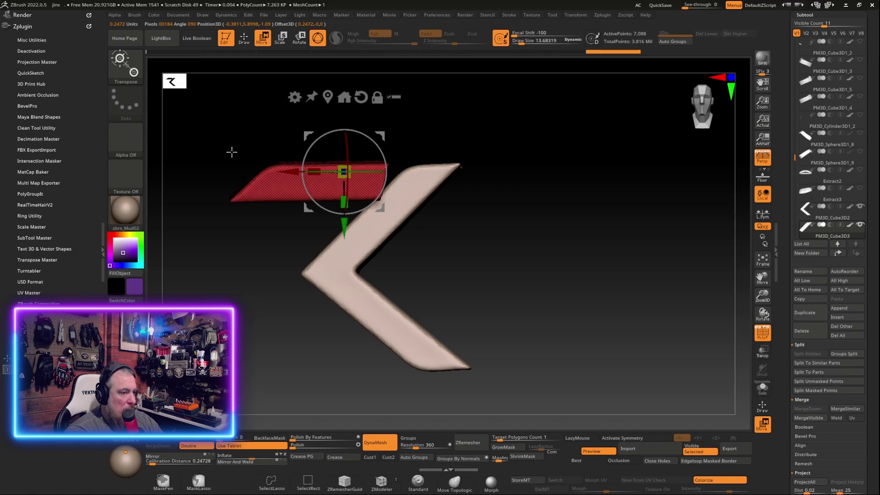
pyautogui.moveTo(314, 160); pyautogui.dragTo(481, 230)
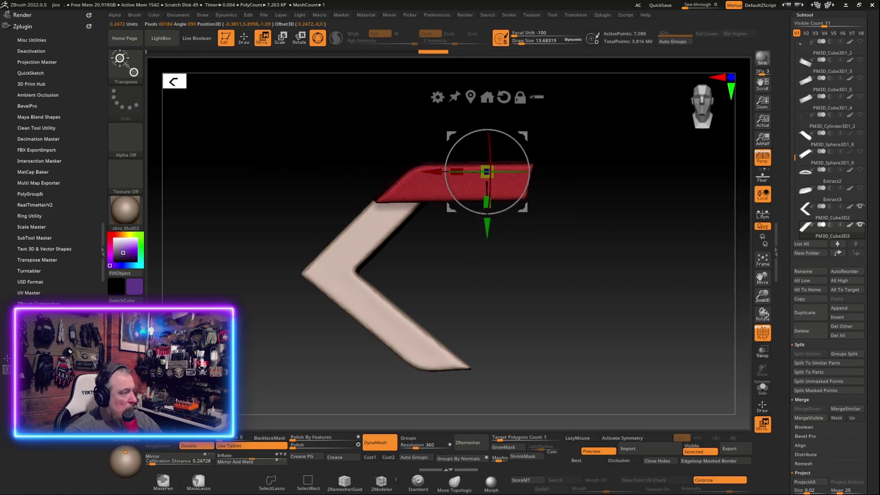
# Bring up the belt buckle reference image.
pyautogui.scroll(3, 246, 229)
pyautogui.scroll(3, 272, 213)
pyautogui.scroll(3, 238, 207)
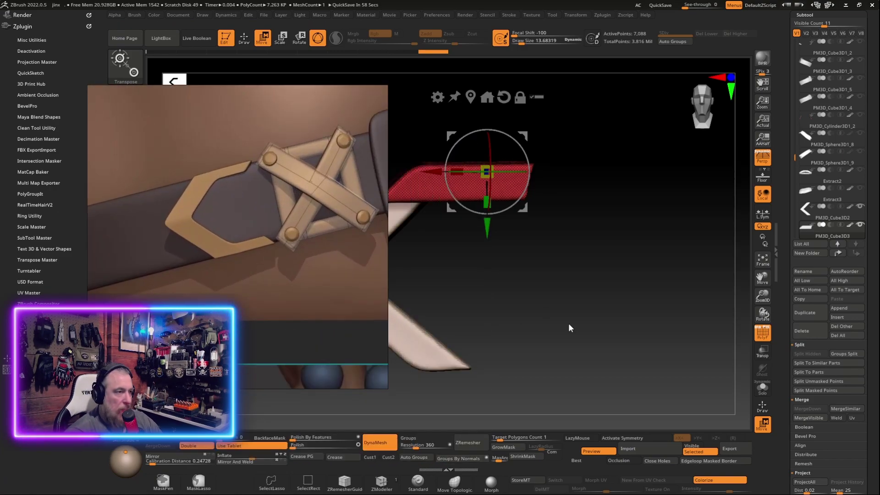
# Reposition the buckle reference, then turn the end bar front-facing and raise it to chevron height.
pyautogui.moveTo(360, 297)
pyautogui.mouseDown()
pyautogui.moveTo(224, 228)
pyautogui.moveTo(282, 307)
pyautogui.moveTo(260, 204)
pyautogui.mouseUp()
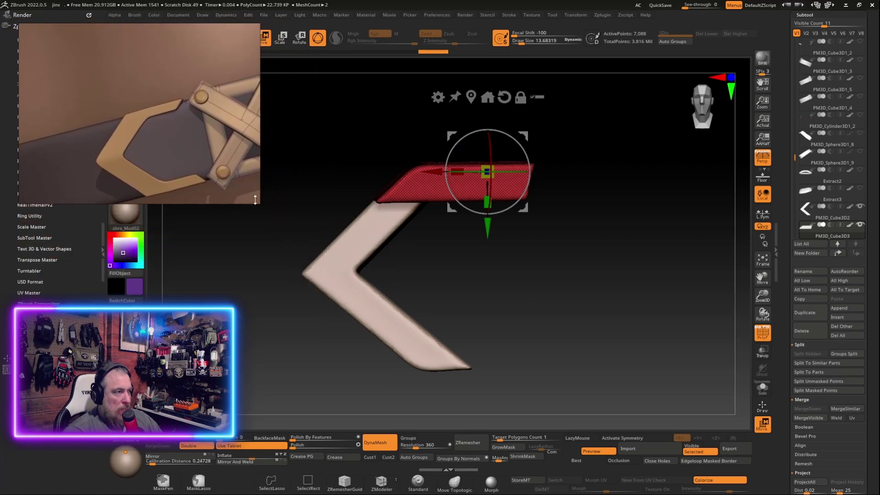
pyautogui.moveTo(196, 119); pyautogui.dragTo(122, 67)
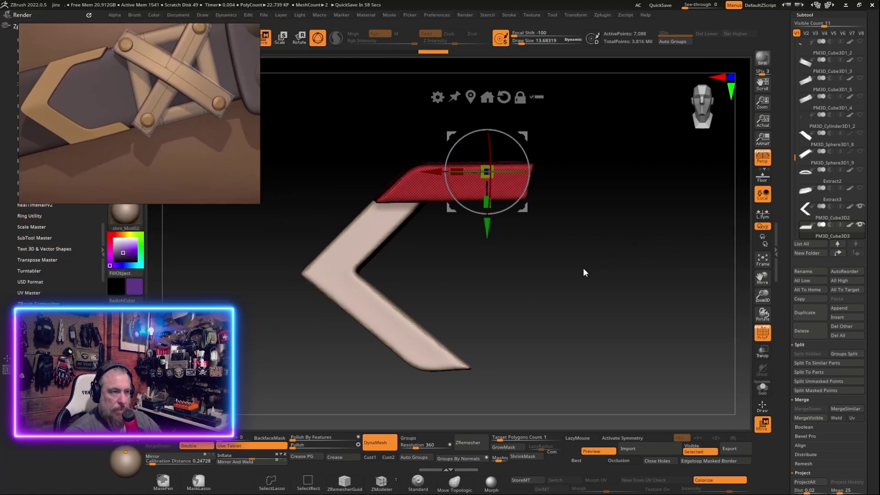
pyautogui.moveTo(583, 268)
pyautogui.mouseDown()
pyautogui.moveTo(640, 274)
pyautogui.moveTo(634, 368)
pyautogui.moveTo(558, 263)
pyautogui.moveTo(583, 260)
pyautogui.mouseUp()
pyautogui.moveTo(583, 184); pyautogui.dragTo(566, 232)
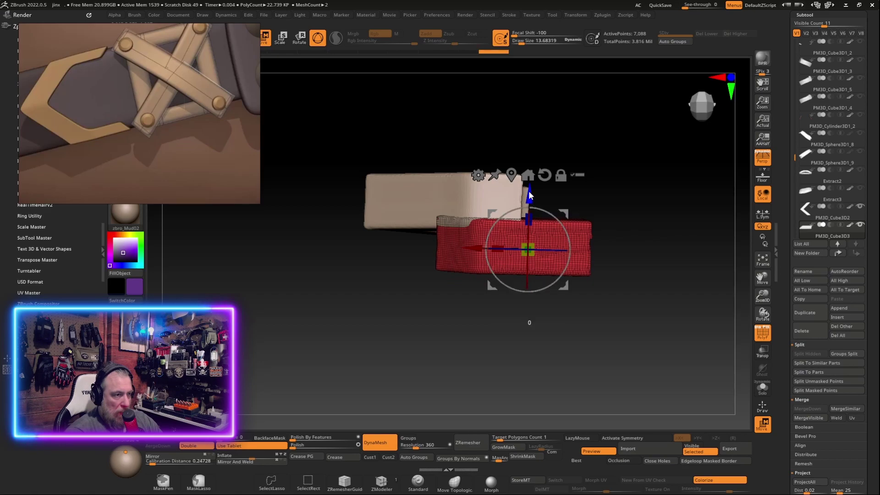
pyautogui.moveTo(529, 195); pyautogui.dragTo(525, 152)
pyautogui.moveTo(582, 278)
pyautogui.mouseDown()
pyautogui.moveTo(535, 402)
pyautogui.moveTo(442, 399)
pyautogui.mouseUp()
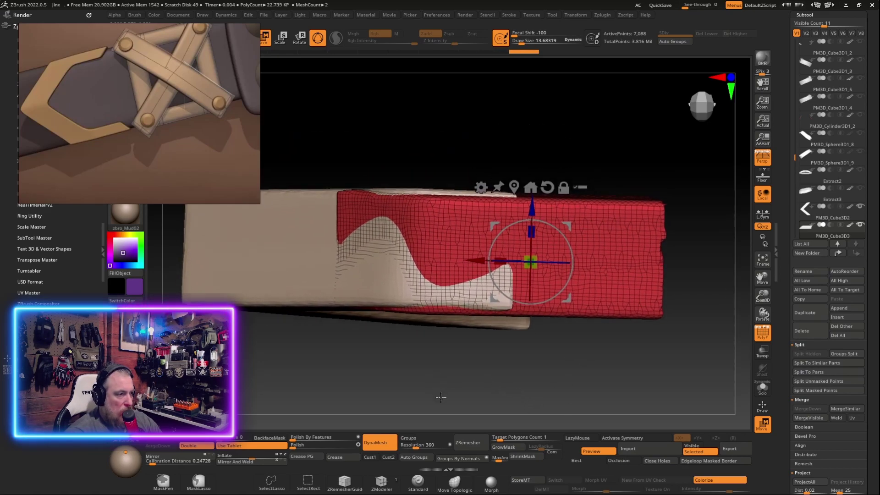
pyautogui.moveTo(536, 224); pyautogui.dragTo(550, 365)
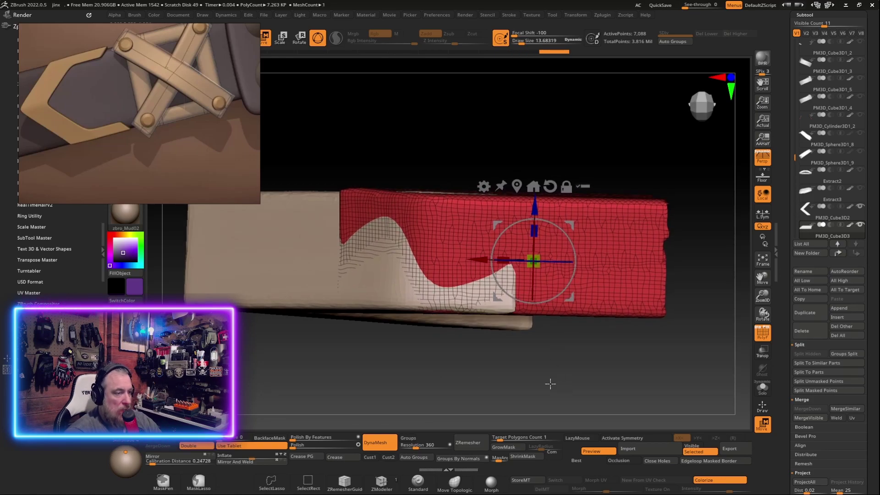
# Check the joint from several angles and nudge the end bar flush onto the upper arm.
pyautogui.keyDown('alt'); pyautogui.click(310, 283); pyautogui.keyUp('alt')
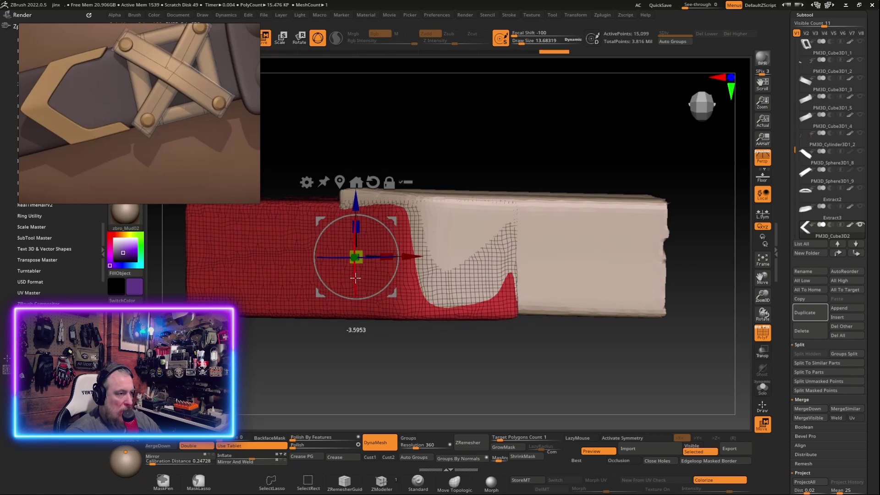
pyautogui.keyDown('alt'); pyautogui.click(595, 258); pyautogui.keyUp('alt')
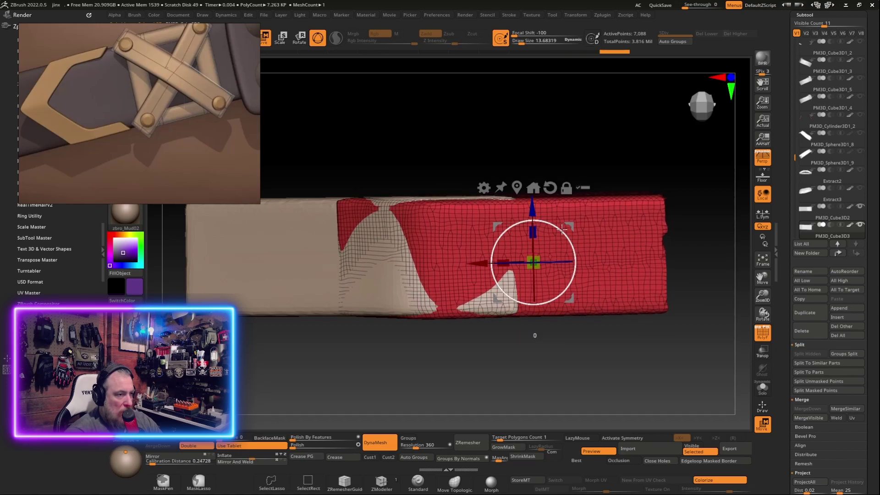
pyautogui.moveTo(563, 244); pyautogui.dragTo(536, 314)
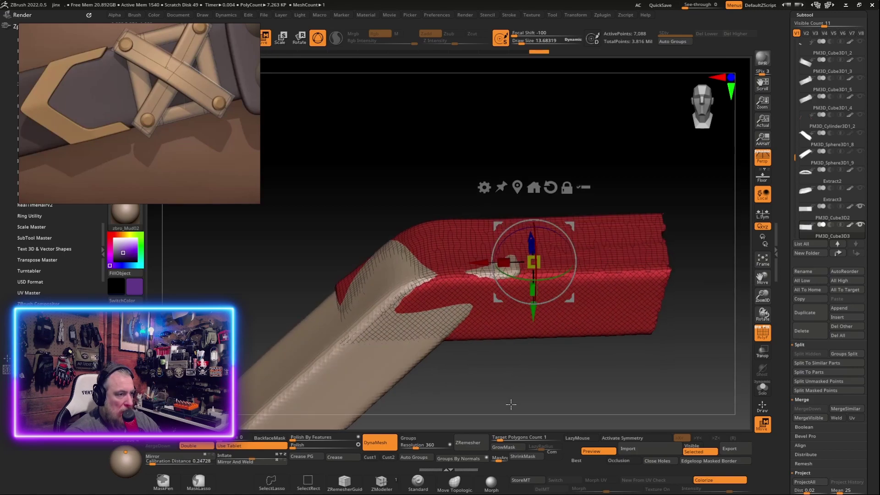
pyautogui.moveTo(508, 372)
pyautogui.mouseDown()
pyautogui.moveTo(672, 340)
pyautogui.moveTo(614, 312)
pyautogui.mouseUp()
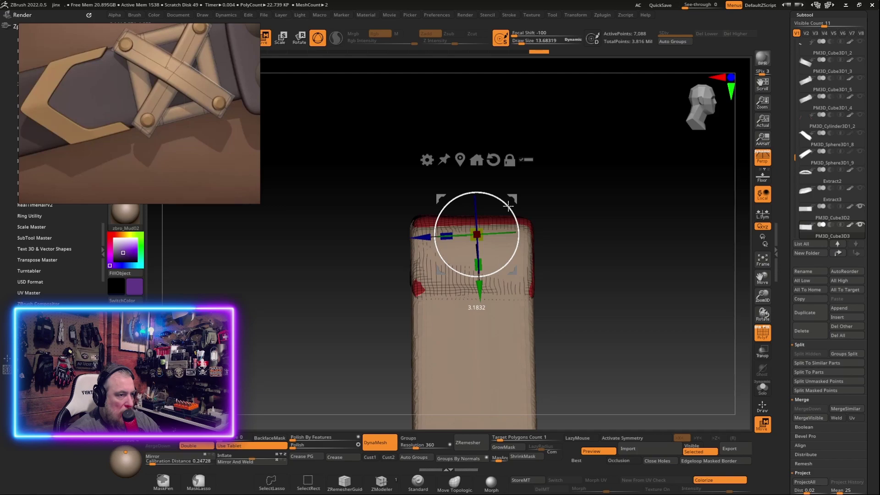
pyautogui.moveTo(607, 309); pyautogui.dragTo(580, 348)
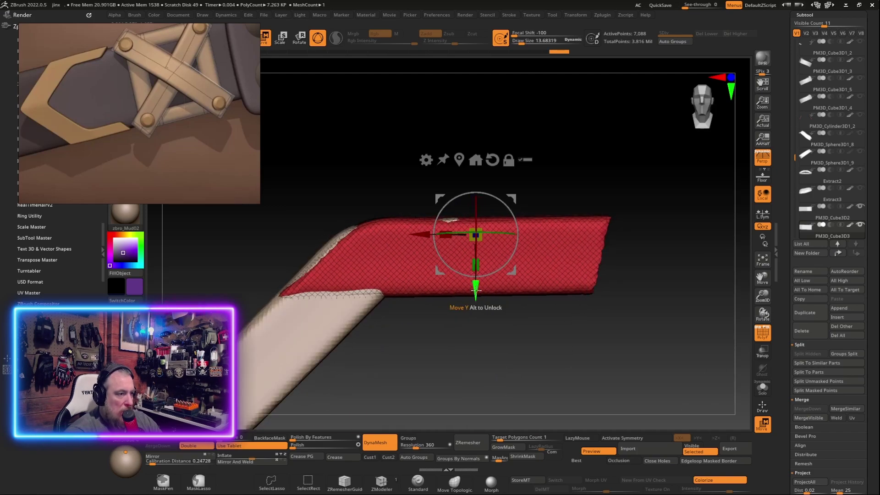
pyautogui.moveTo(476, 289); pyautogui.dragTo(477, 287)
pyautogui.moveTo(502, 347); pyautogui.dragTo(504, 317)
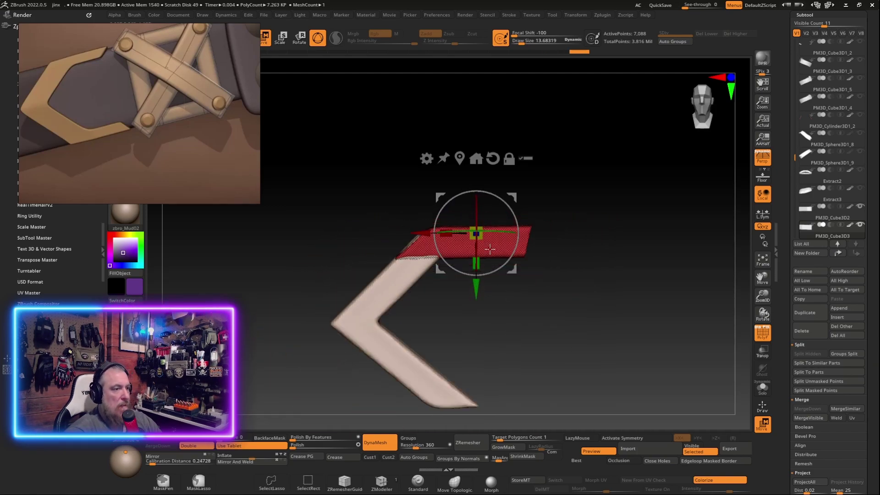
pyautogui.keyDown('alt'); pyautogui.moveTo(657, 342); pyautogui.dragTo(603, 293); pyautogui.keyUp('alt')
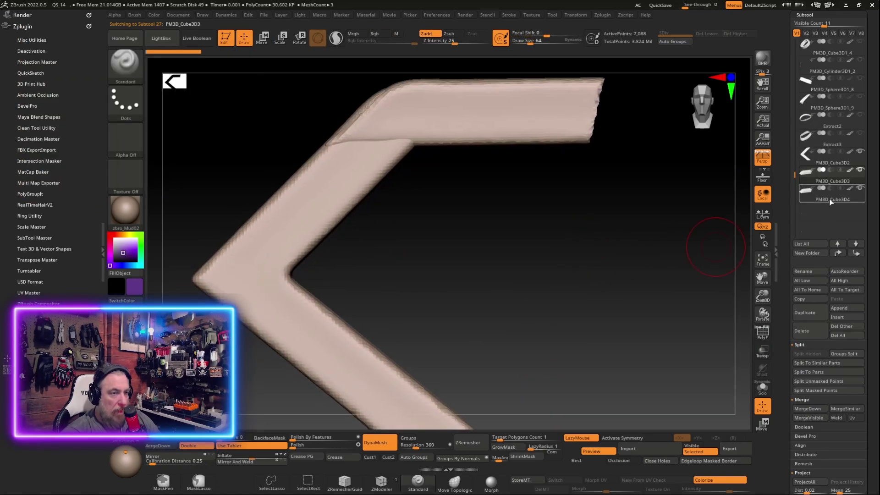
# Duplicate the end bar, drag the copy down toward the lower arm, and flip it 180°.
pyautogui.click(830, 199)
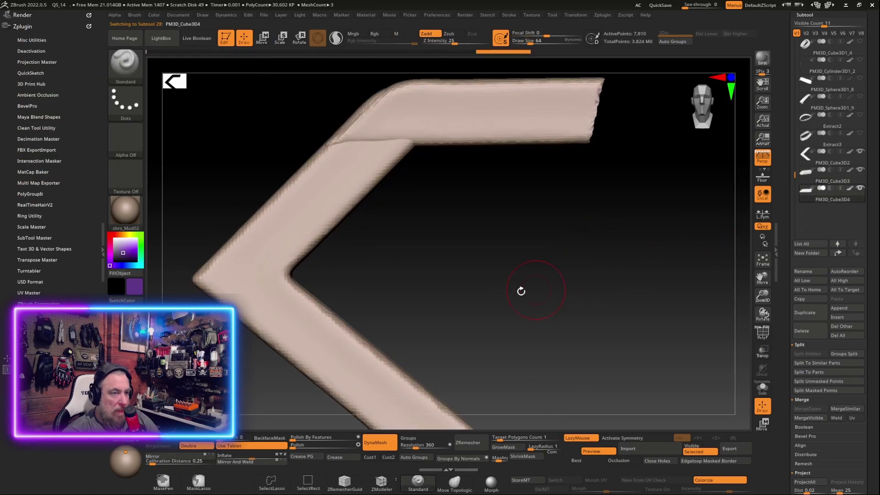
pyautogui.press('f')
pyautogui.click(263, 37)
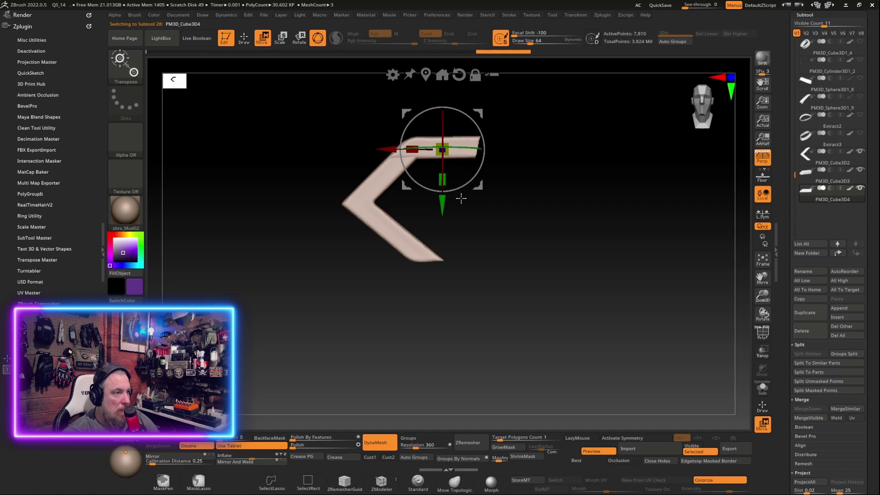
pyautogui.keyDown('ctrl'); pyautogui.moveTo(445, 203); pyautogui.dragTo(444, 242); pyautogui.keyUp('ctrl')
pyautogui.moveTo(442, 288); pyautogui.dragTo(444, 307)
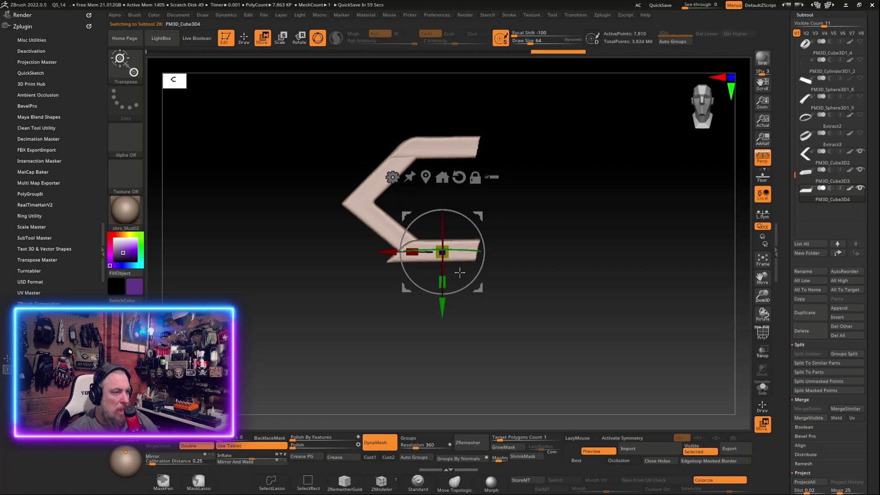
pyautogui.moveTo(449, 221); pyautogui.dragTo(448, 358)
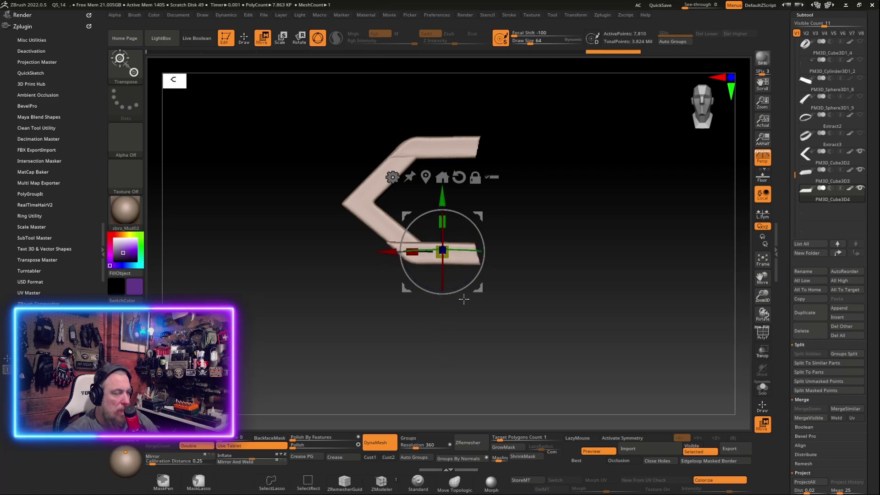
# Nudge the flipped bar up and back in depth so it sits on the lower arm.
pyautogui.keyDown('alt'); pyautogui.moveTo(509, 301); pyautogui.dragTo(464, 275); pyautogui.keyUp('alt')
pyautogui.moveTo(414, 255); pyautogui.dragTo(414, 251)
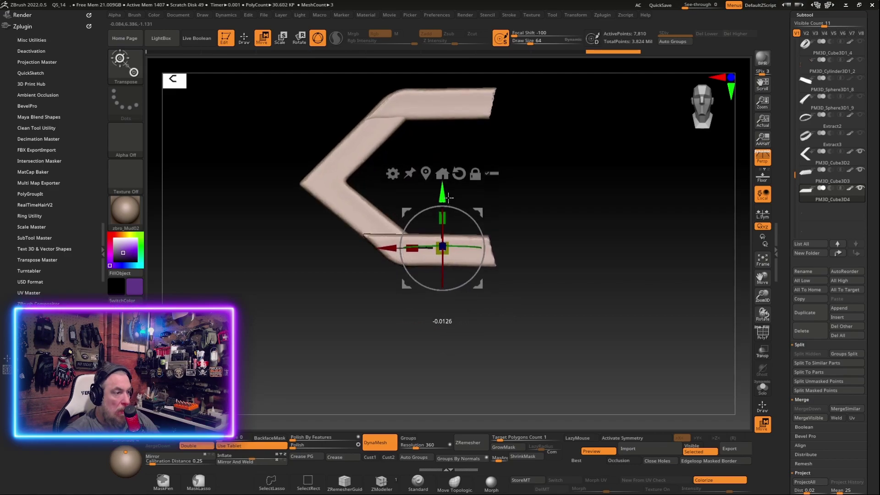
pyautogui.moveTo(490, 221)
pyautogui.keyDown('alt'); pyautogui.mouseDown()
pyautogui.moveTo(731, 352)
pyautogui.moveTo(524, 307)
pyautogui.moveTo(556, 194)
pyautogui.moveTo(515, 248)
pyautogui.mouseUp(); pyautogui.keyUp('alt')
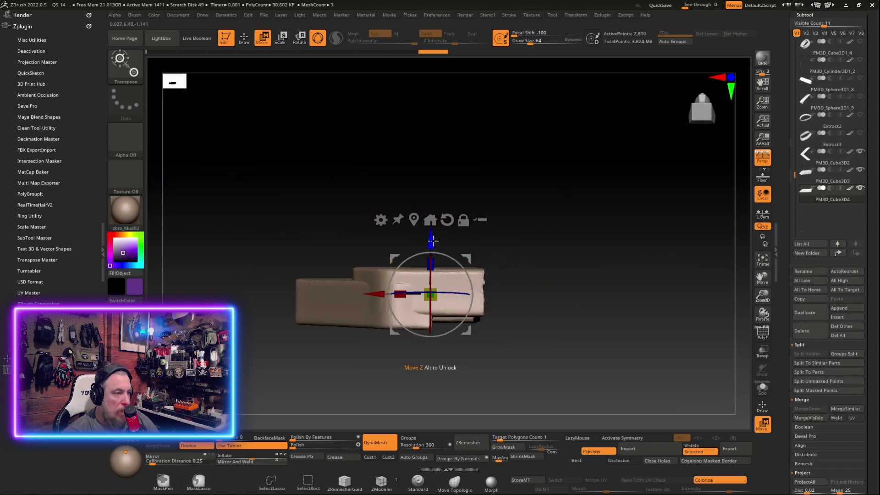
pyautogui.moveTo(432, 240); pyautogui.dragTo(441, 253)
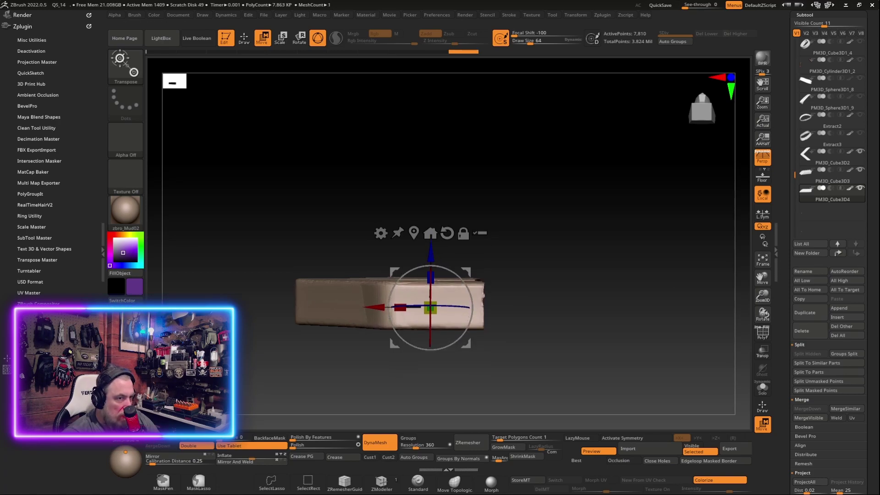
pyautogui.click(804, 162)
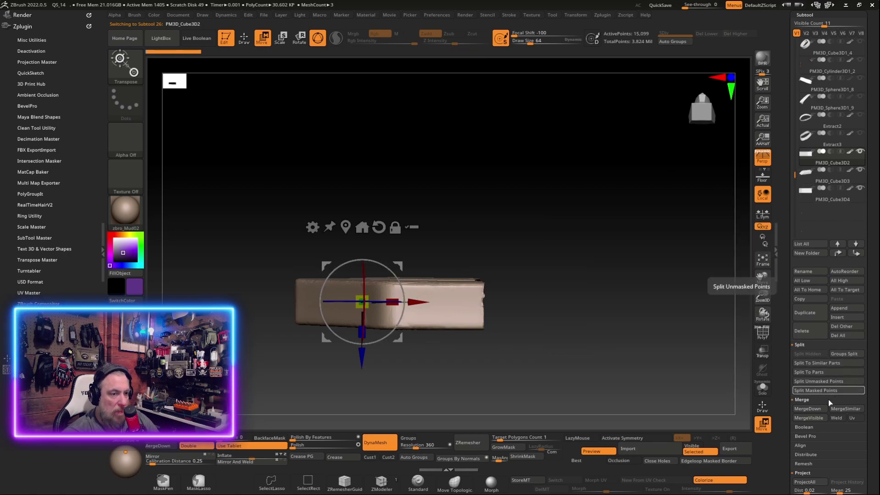
# MergeDown both end bars into PM3D_Cube3D2 and orbit to inspect the C shape.
pyautogui.click(814, 408)
pyautogui.click(801, 426)
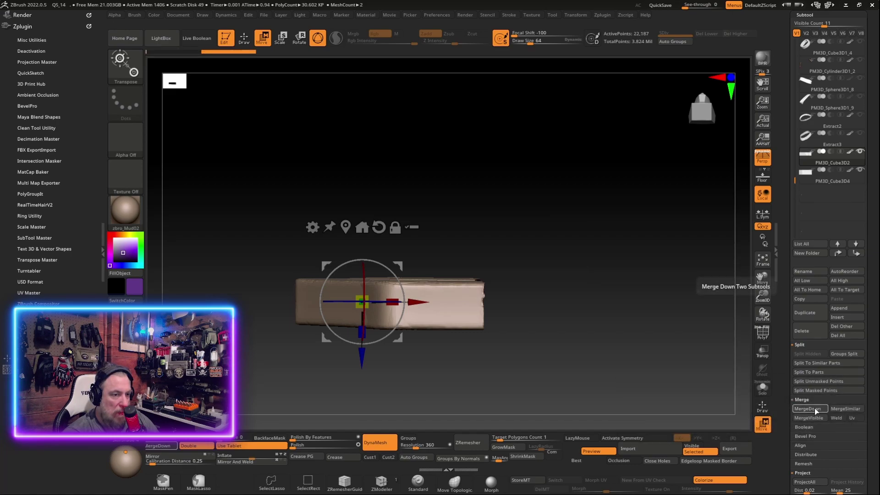
pyautogui.moveTo(578, 367)
pyautogui.mouseDown()
pyautogui.moveTo(570, 334)
pyautogui.moveTo(628, 309)
pyautogui.moveTo(572, 298)
pyautogui.moveTo(589, 286)
pyautogui.mouseUp()
pyautogui.moveTo(454, 257); pyautogui.dragTo(438, 255)
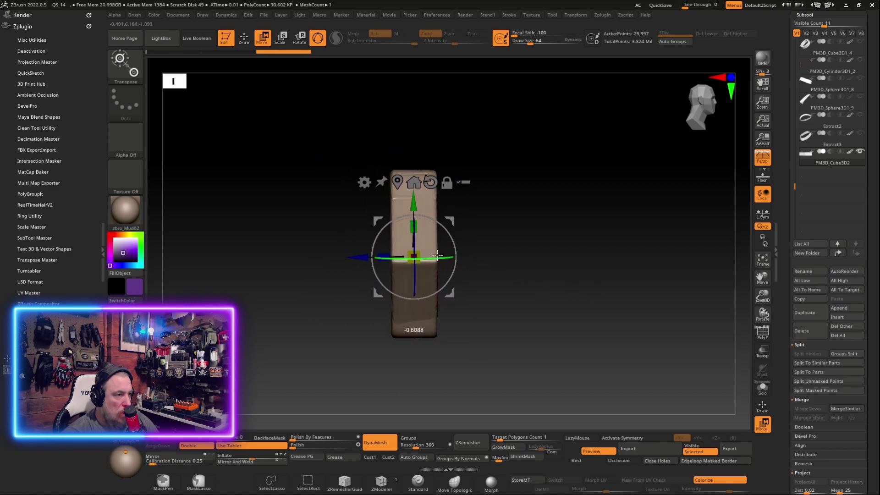
pyautogui.moveTo(524, 286)
pyautogui.mouseDown()
pyautogui.moveTo(550, 350)
pyautogui.moveTo(635, 354)
pyautogui.moveTo(539, 58)
pyautogui.mouseUp()
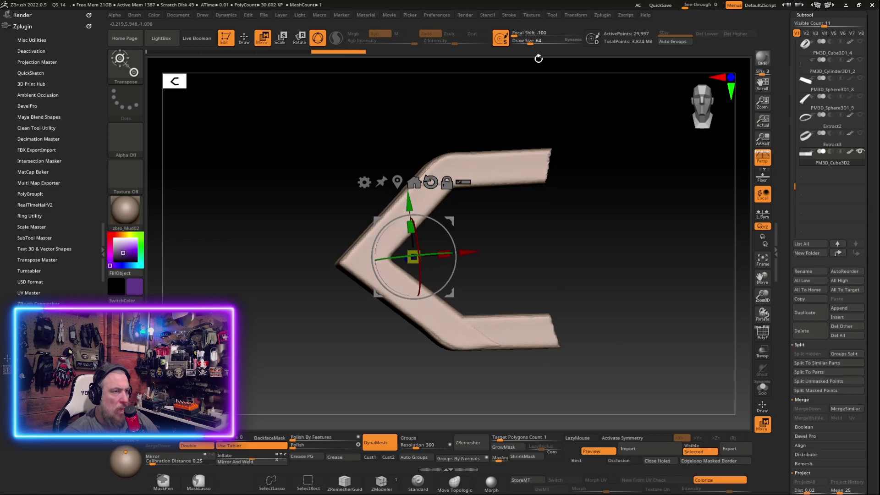
# Hide the C's protruding right ends and DynaMesh it into one solid piece.
pyautogui.click(245, 37)
pyautogui.moveTo(576, 247)
pyautogui.mouseDown()
pyautogui.moveTo(609, 238)
pyautogui.moveTo(625, 200)
pyautogui.mouseUp()
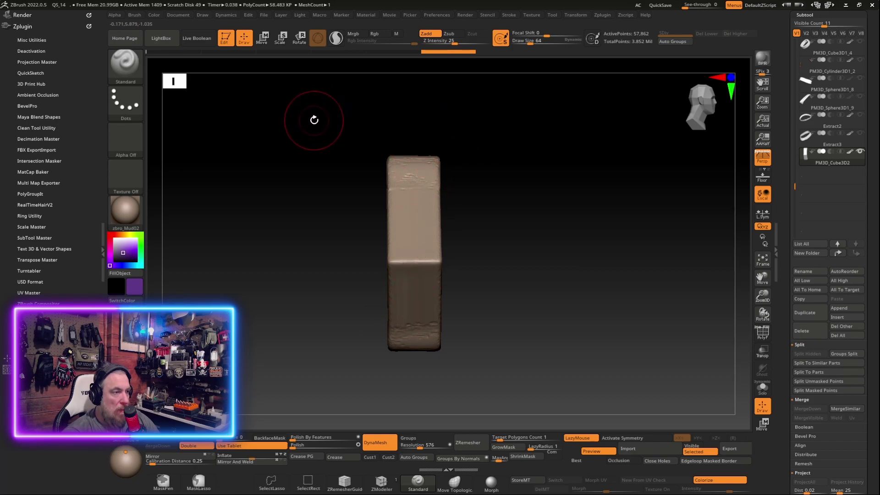
pyautogui.keyDown('ctrl'); pyautogui.keyDown('shift'); pyautogui.moveTo(306, 97); pyautogui.dragTo(394, 411); pyautogui.keyUp('shift'); pyautogui.keyUp('ctrl')
pyautogui.moveTo(491, 107)
pyautogui.keyDown('ctrl'); pyautogui.keyDown('shift'); pyautogui.mouseDown()
pyautogui.moveTo(434, 420)
pyautogui.moveTo(507, 304)
pyautogui.moveTo(616, 268)
pyautogui.moveTo(599, 279)
pyautogui.mouseUp(); pyautogui.keyUp('shift'); pyautogui.keyUp('ctrl')
pyautogui.keyDown('ctrl'); pyautogui.keyDown('shift'); pyautogui.moveTo(577, 106); pyautogui.dragTo(611, 219); pyautogui.keyUp('shift'); pyautogui.keyUp('ctrl')
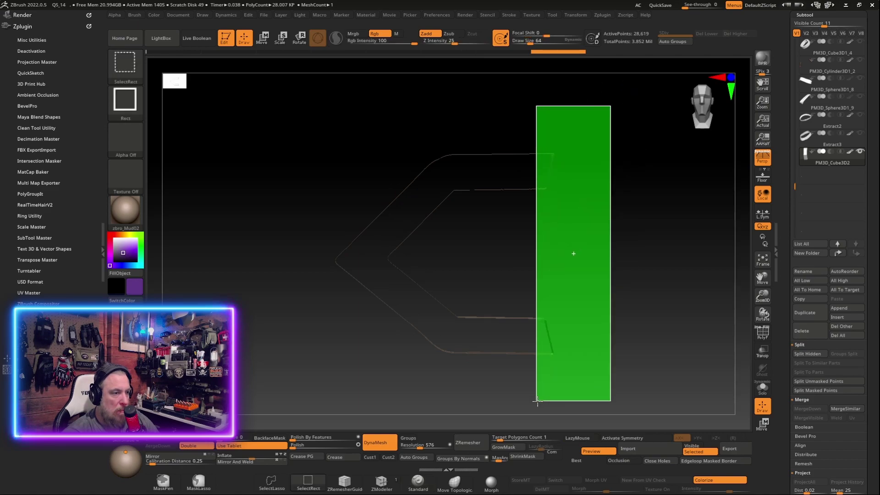
pyautogui.keyDown('ctrl'); pyautogui.keyDown('alt'); pyautogui.keyDown('shift'); pyautogui.moveTo(547, 354); pyautogui.dragTo(535, 402); pyautogui.keyUp('shift'); pyautogui.keyUp('alt'); pyautogui.keyUp('ctrl')
pyautogui.moveTo(613, 368); pyautogui.dragTo(606, 357)
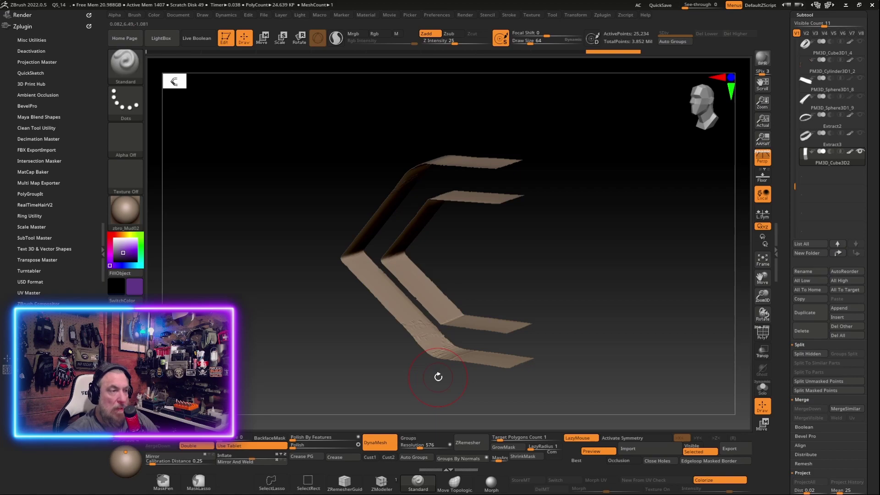
pyautogui.moveTo(438, 377)
pyautogui.keyDown('ctrl'); pyautogui.mouseDown()
pyautogui.moveTo(576, 301)
pyautogui.moveTo(572, 293)
pyautogui.mouseUp(); pyautogui.keyUp('ctrl')
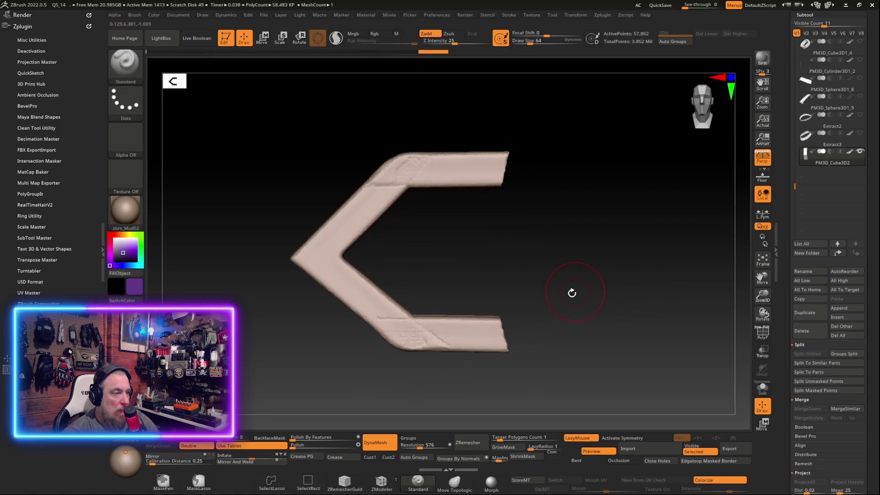
# Clear the mask, DynaMesh the C at resolution 800, and bring up the Quick Pick trim brushes in front view.
pyautogui.keyDown('ctrl'); pyautogui.click(548, 296); pyautogui.keyUp('ctrl')
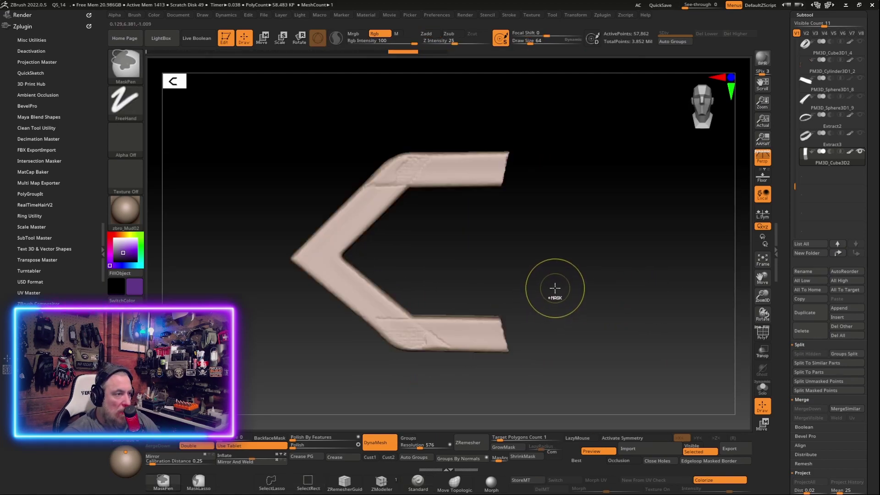
pyautogui.moveTo(558, 286)
pyautogui.mouseDown()
pyautogui.moveTo(560, 277)
pyautogui.moveTo(505, 285)
pyautogui.moveTo(488, 268)
pyautogui.mouseUp()
pyautogui.hotkey('shift', 'f')
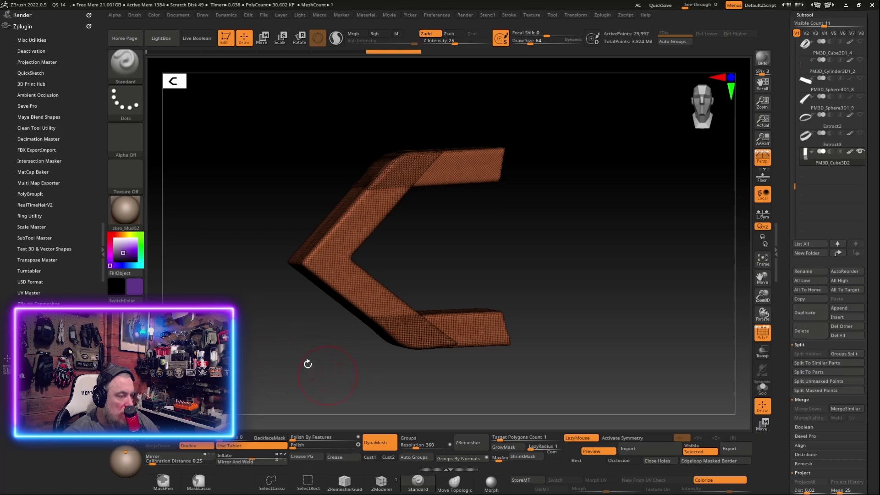
pyautogui.keyDown('ctrl'); pyautogui.moveTo(312, 365); pyautogui.dragTo(320, 372); pyautogui.keyUp('ctrl')
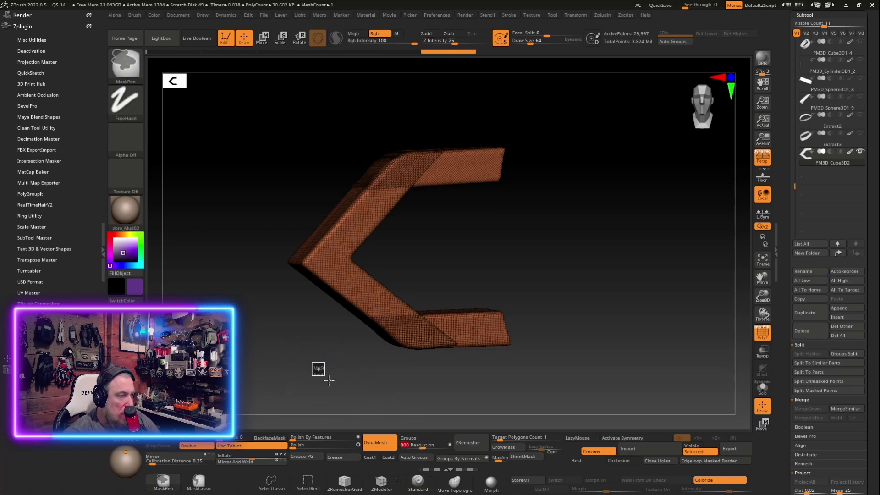
pyautogui.keyDown('shift'); pyautogui.moveTo(546, 214); pyautogui.dragTo(532, 261); pyautogui.keyUp('shift')
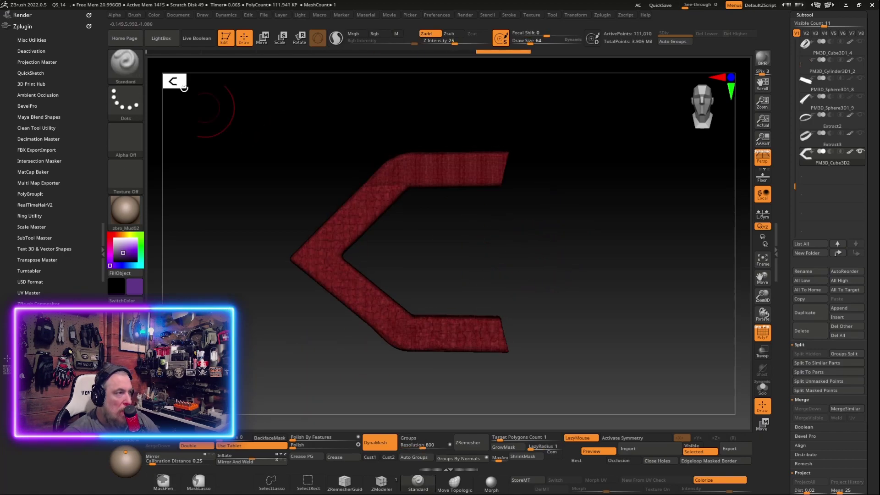
pyautogui.hotkey('ctrl', 'shift', 'b')
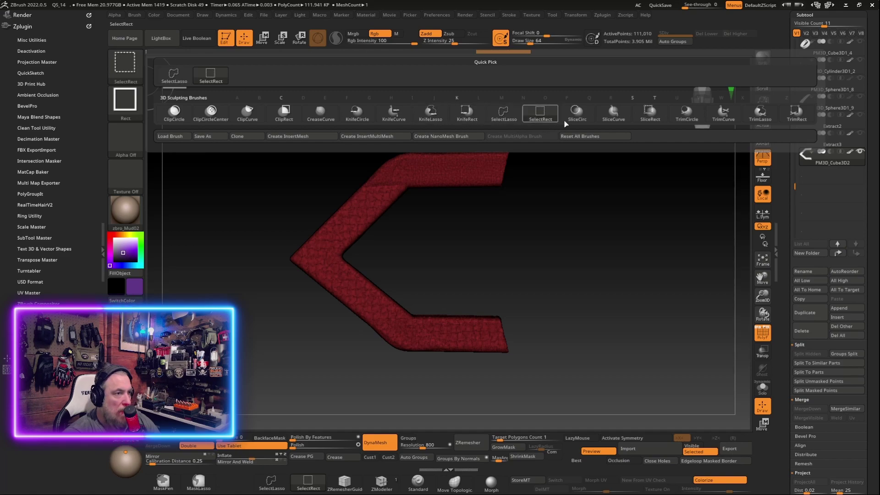
# Use TrimCurve to slice the C piece's open right ends off flat with vertical cuts.
pyautogui.click(725, 115)
pyautogui.keyDown('shift'); pyautogui.moveTo(550, 246); pyautogui.dragTo(596, 240); pyautogui.keyUp('shift')
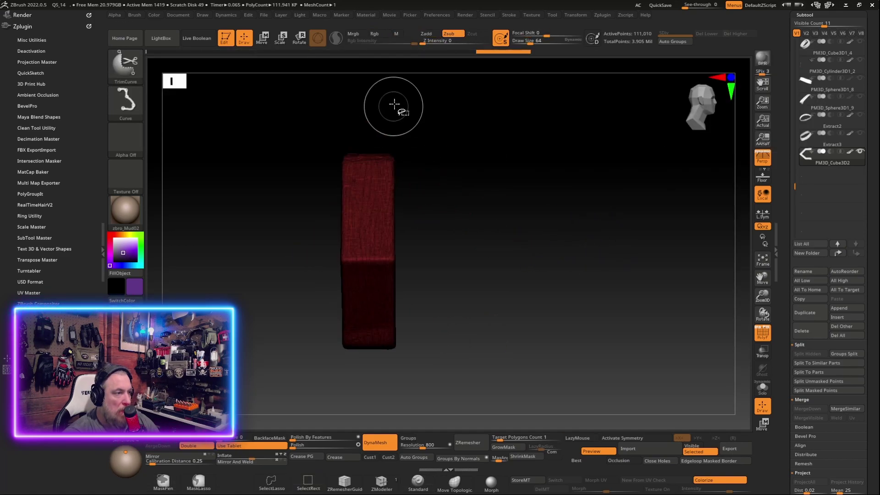
pyautogui.moveTo(391, 92)
pyautogui.keyDown('ctrl'); pyautogui.keyDown('shift'); pyautogui.mouseDown()
pyautogui.moveTo(391, 424)
pyautogui.moveTo(500, 345)
pyautogui.moveTo(466, 344)
pyautogui.moveTo(497, 334)
pyautogui.moveTo(574, 347)
pyautogui.mouseUp(); pyautogui.keyUp('shift'); pyautogui.keyUp('ctrl')
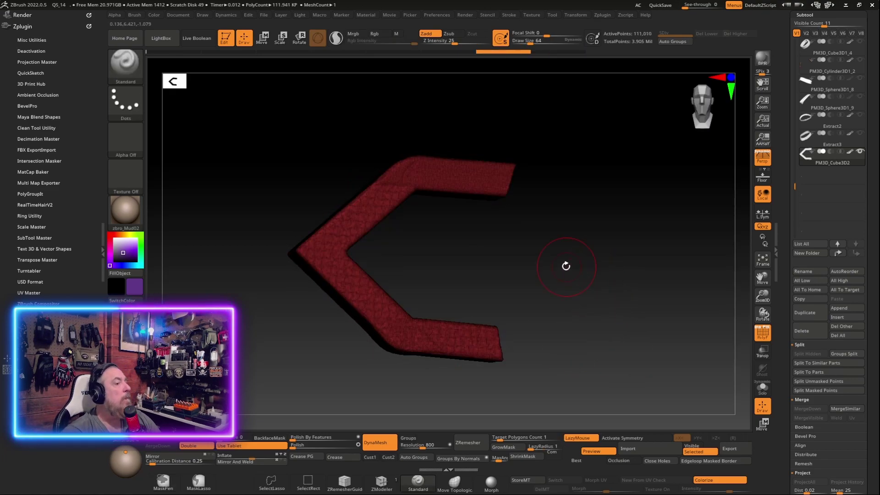
pyautogui.keyDown('shift'); pyautogui.moveTo(566, 266); pyautogui.dragTo(521, 177); pyautogui.keyUp('shift')
pyautogui.moveTo(492, 112)
pyautogui.keyDown('ctrl'); pyautogui.keyDown('shift'); pyautogui.mouseDown()
pyautogui.moveTo(495, 415)
pyautogui.moveTo(495, 407)
pyautogui.mouseUp(); pyautogui.keyUp('shift'); pyautogui.keyUp('ctrl')
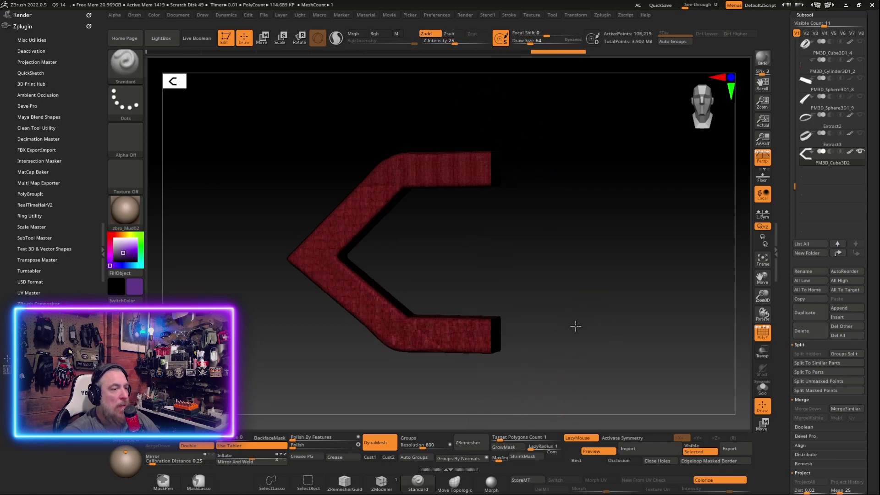
pyautogui.moveTo(576, 326)
pyautogui.mouseDown()
pyautogui.moveTo(564, 330)
pyautogui.moveTo(611, 326)
pyautogui.moveTo(599, 278)
pyautogui.moveTo(517, 287)
pyautogui.moveTo(537, 288)
pyautogui.mouseUp()
pyautogui.keyDown('ctrl'); pyautogui.keyDown('shift'); pyautogui.moveTo(391, 104); pyautogui.dragTo(390, 410); pyautogui.keyUp('shift'); pyautogui.keyUp('ctrl')
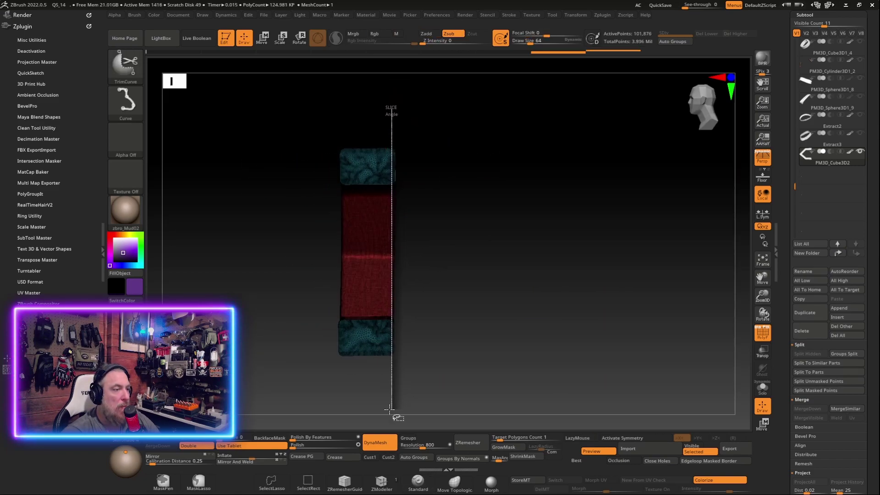
# Make angled and side-view TrimCurve slices to cut down the piece's depth.
pyautogui.moveTo(550, 350)
pyautogui.mouseDown()
pyautogui.moveTo(480, 345)
pyautogui.moveTo(560, 338)
pyautogui.moveTo(441, 201)
pyautogui.mouseUp()
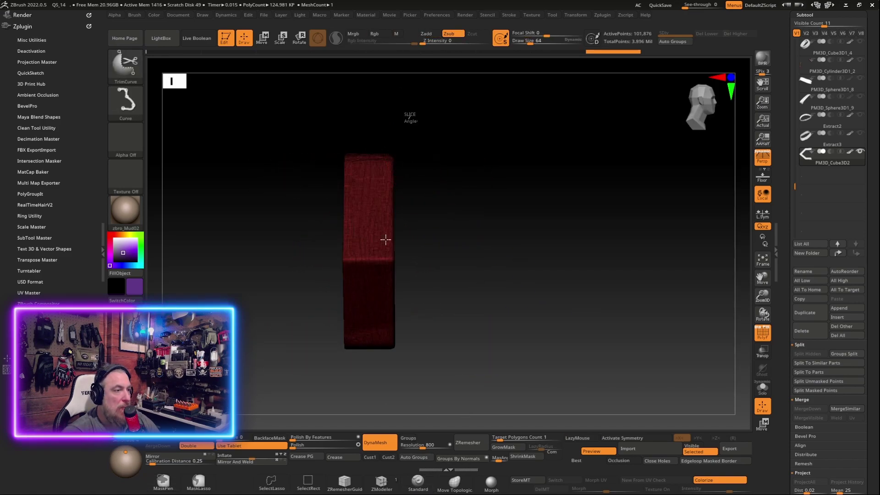
pyautogui.moveTo(403, 117)
pyautogui.keyDown('ctrl'); pyautogui.keyDown('shift'); pyautogui.mouseDown()
pyautogui.moveTo(384, 399)
pyautogui.moveTo(527, 308)
pyautogui.mouseUp(); pyautogui.keyUp('shift'); pyautogui.keyUp('ctrl')
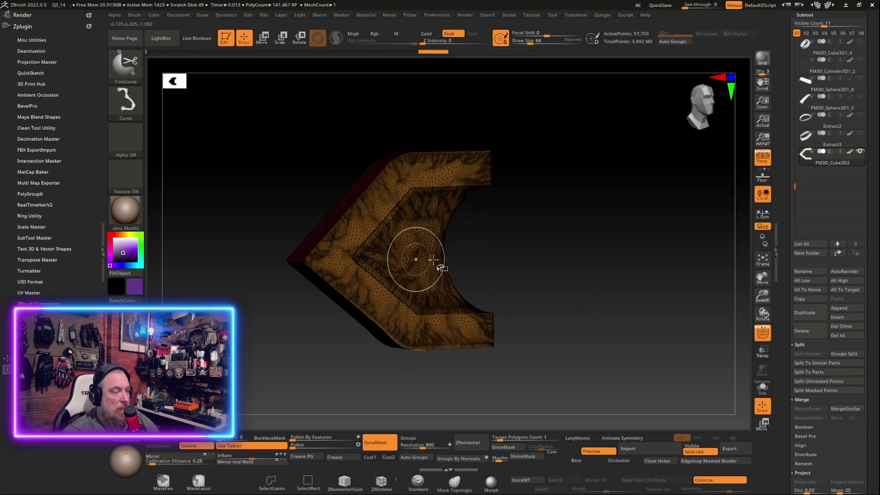
pyautogui.moveTo(564, 284)
pyautogui.mouseDown()
pyautogui.moveTo(586, 279)
pyautogui.moveTo(507, 275)
pyautogui.mouseUp()
pyautogui.keyDown('ctrl'); pyautogui.keyDown('shift'); pyautogui.moveTo(344, 372); pyautogui.dragTo(345, 121); pyautogui.keyUp('shift'); pyautogui.keyUp('ctrl')
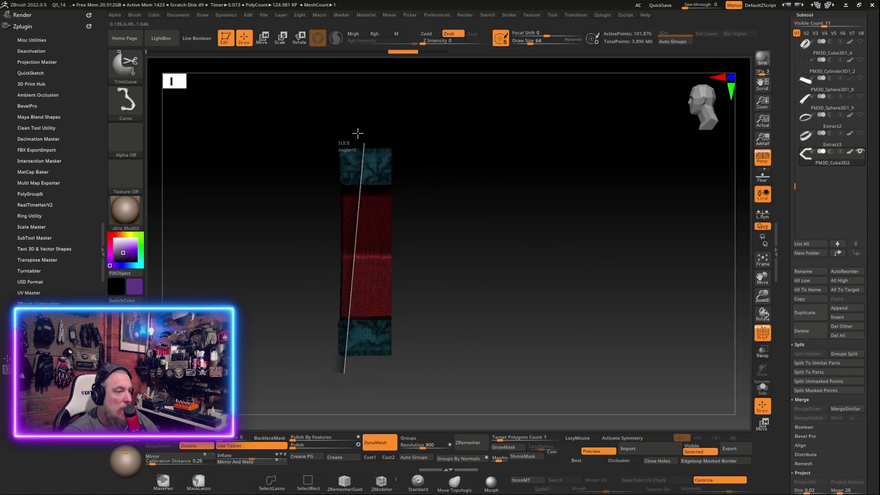
pyautogui.moveTo(448, 244)
pyautogui.mouseDown()
pyautogui.moveTo(531, 281)
pyautogui.moveTo(513, 281)
pyautogui.mouseUp()
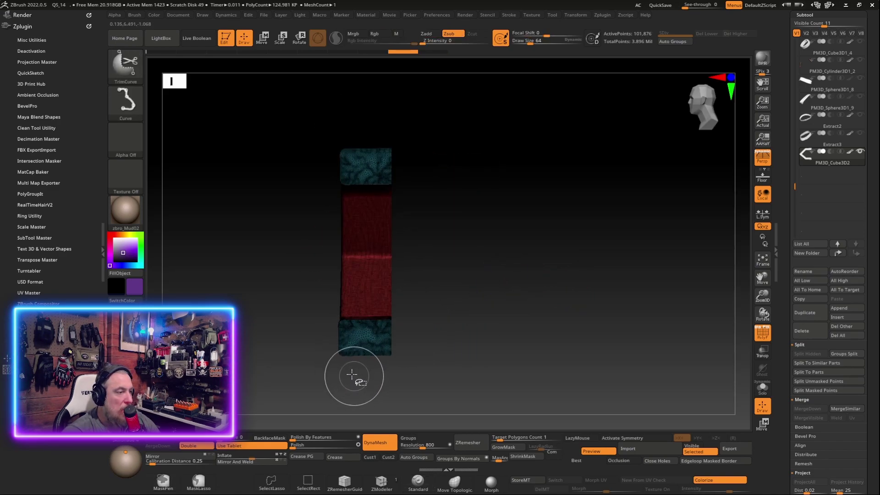
# Make two more side-view trims and turn off the PolyF wireframe.
pyautogui.keyDown('ctrl'); pyautogui.keyDown('shift'); pyautogui.moveTo(352, 372); pyautogui.dragTo(347, 123); pyautogui.keyUp('shift'); pyautogui.keyUp('ctrl')
pyautogui.moveTo(449, 257)
pyautogui.mouseDown()
pyautogui.moveTo(506, 283)
pyautogui.moveTo(437, 286)
pyautogui.mouseUp()
pyautogui.moveTo(490, 297); pyautogui.dragTo(518, 330)
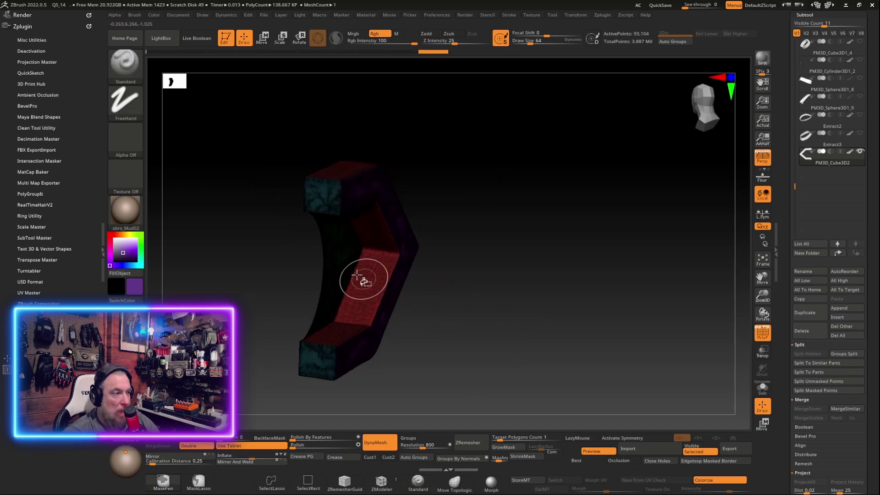
pyautogui.moveTo(332, 262)
pyautogui.keyDown('ctrl'); pyautogui.keyDown('shift'); pyautogui.mouseDown()
pyautogui.moveTo(480, 304)
pyautogui.moveTo(466, 305)
pyautogui.moveTo(524, 309)
pyautogui.mouseUp(); pyautogui.keyUp('shift'); pyautogui.keyUp('ctrl')
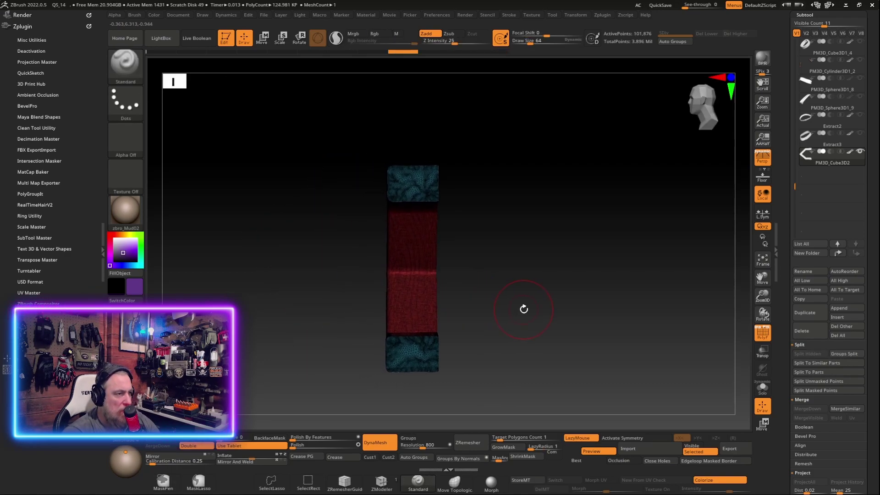
pyautogui.click(764, 337)
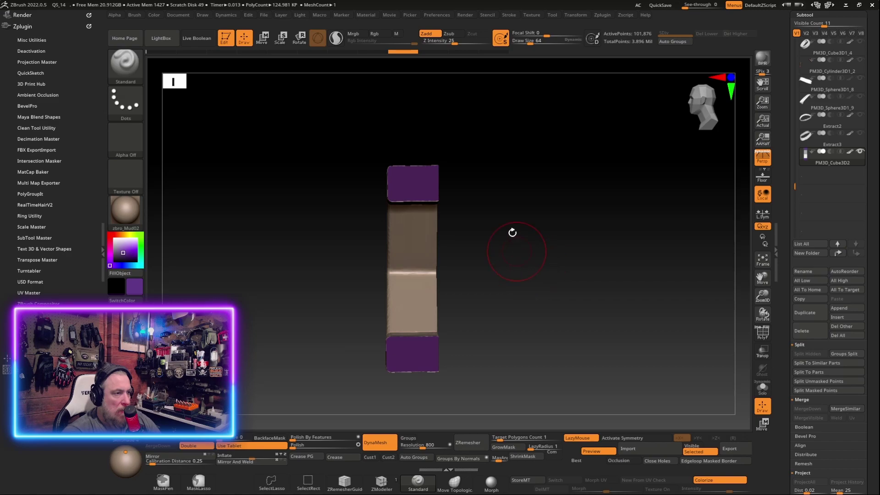
# Mask and invert to isolate the right half, then shift it along the depth axis.
pyautogui.keyDown('ctrl'); pyautogui.moveTo(504, 109); pyautogui.dragTo(422, 403); pyautogui.keyUp('ctrl')
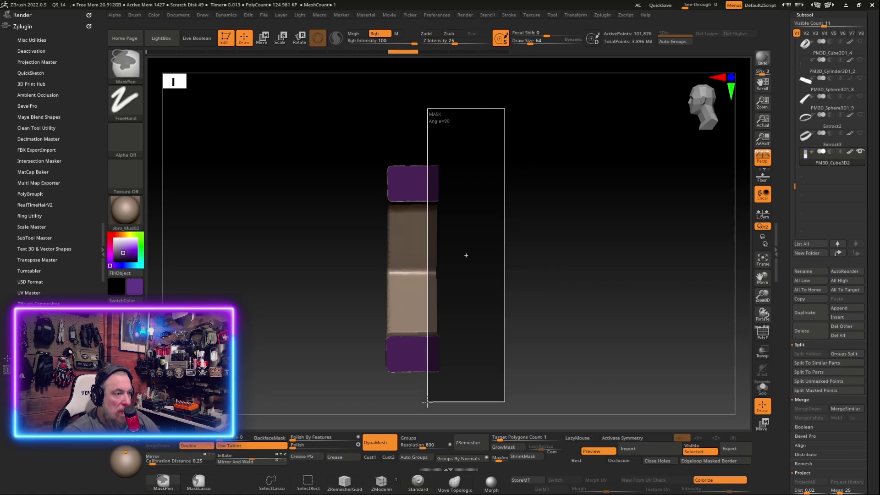
pyautogui.keyDown('ctrl'); pyautogui.click(486, 321); pyautogui.keyUp('ctrl')
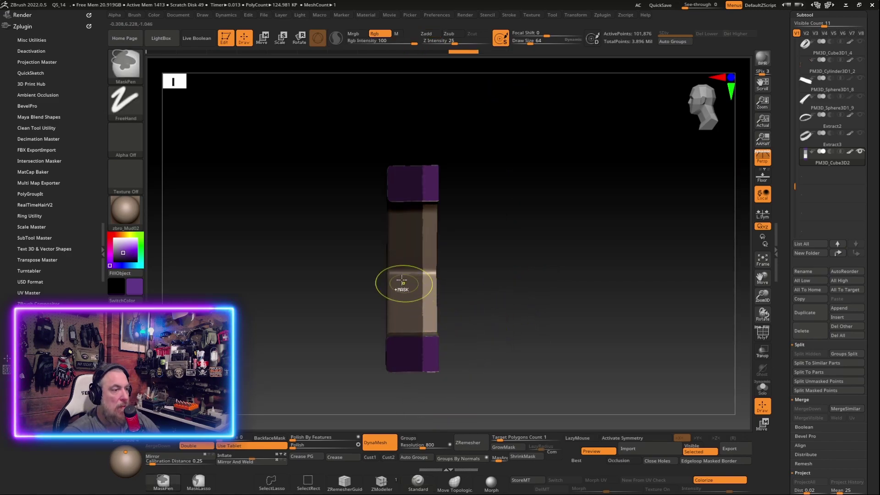
pyautogui.click(261, 39)
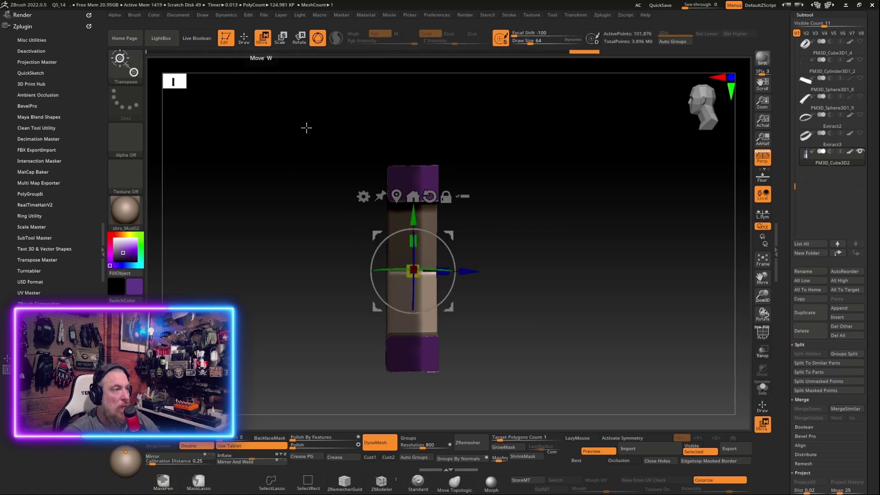
pyautogui.moveTo(445, 274)
pyautogui.mouseDown()
pyautogui.moveTo(482, 271)
pyautogui.moveTo(385, 263)
pyautogui.mouseUp()
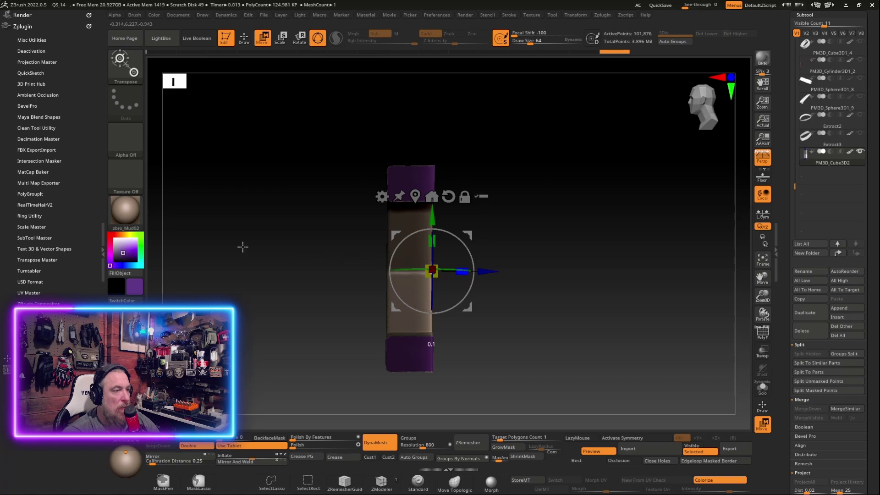
# Mask and invert the left side, move the gizmo to its left edge, and return to front view.
pyautogui.press('ctrl')
pyautogui.keyDown('ctrl'); pyautogui.click(334, 129); pyautogui.keyUp('ctrl')
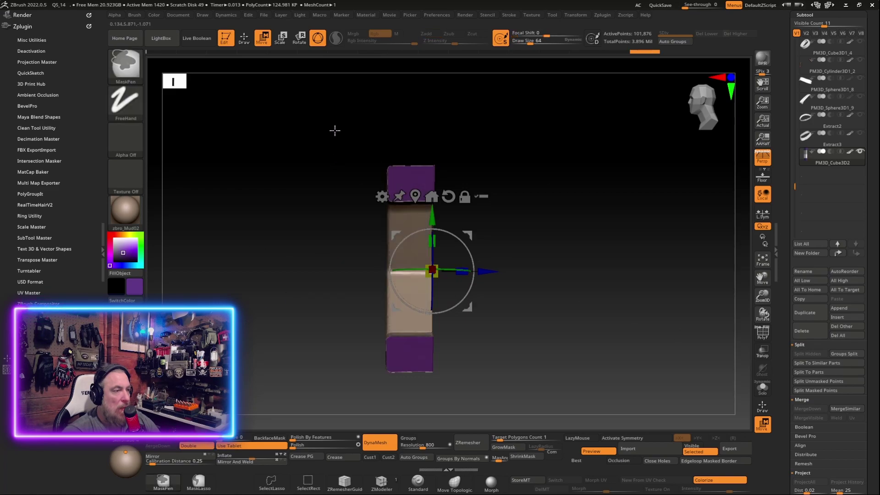
pyautogui.keyDown('ctrl'); pyautogui.moveTo(338, 114); pyautogui.dragTo(404, 422); pyautogui.keyUp('ctrl')
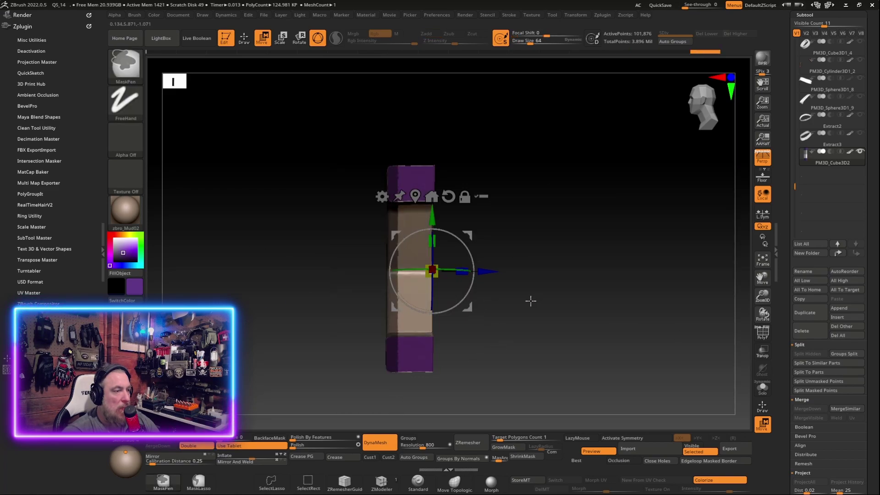
pyautogui.keyDown('ctrl'); pyautogui.click(514, 305); pyautogui.keyUp('ctrl')
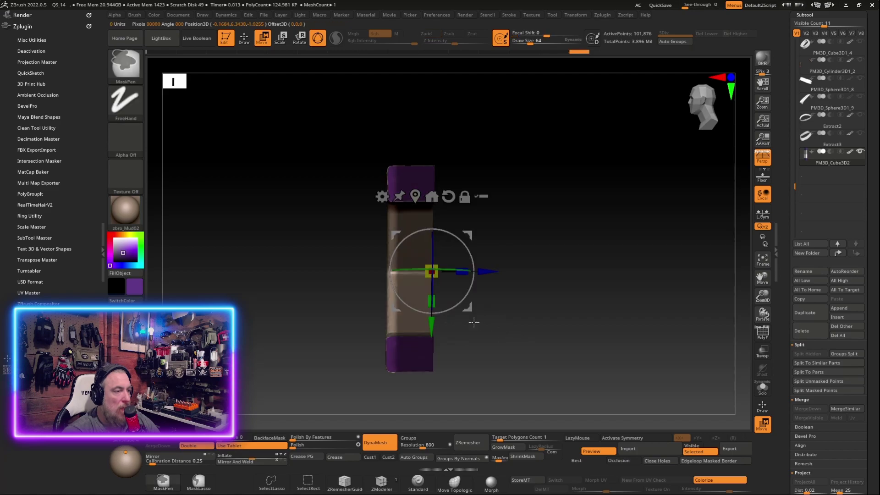
pyautogui.keyDown('alt'); pyautogui.moveTo(431, 272); pyautogui.dragTo(269, 266); pyautogui.keyUp('alt')
pyautogui.moveTo(562, 259); pyautogui.dragTo(593, 263)
pyautogui.keyDown('shift'); pyautogui.moveTo(542, 288); pyautogui.dragTo(508, 320); pyautogui.keyUp('shift')
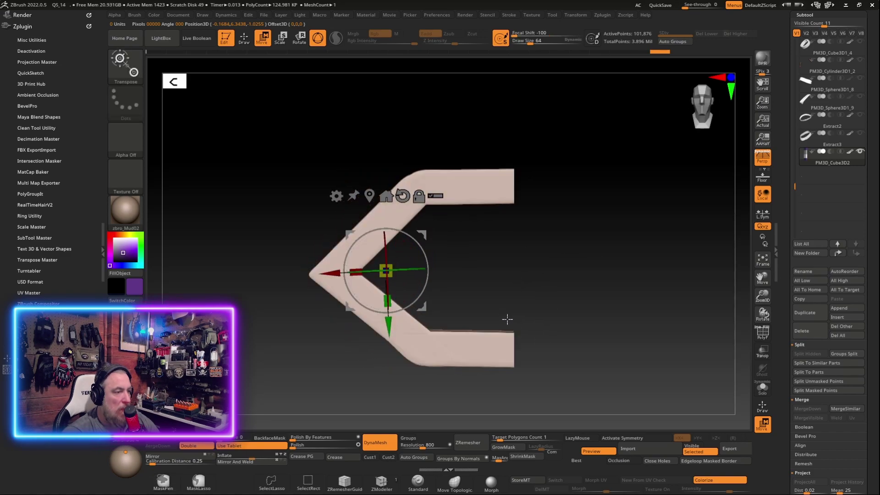
# Set DynaMesh Polish By Features to 0 and frame the chevron close-up from the front.
pyautogui.moveTo(567, 324); pyautogui.dragTo(540, 390)
pyautogui.press('q')
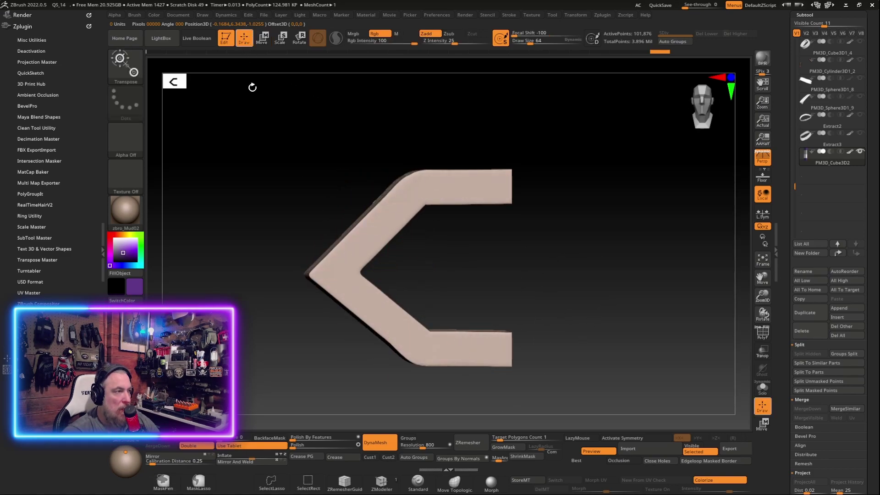
pyautogui.moveTo(281, 289)
pyautogui.mouseDown()
pyautogui.moveTo(340, 360)
pyautogui.moveTo(414, 348)
pyautogui.mouseUp()
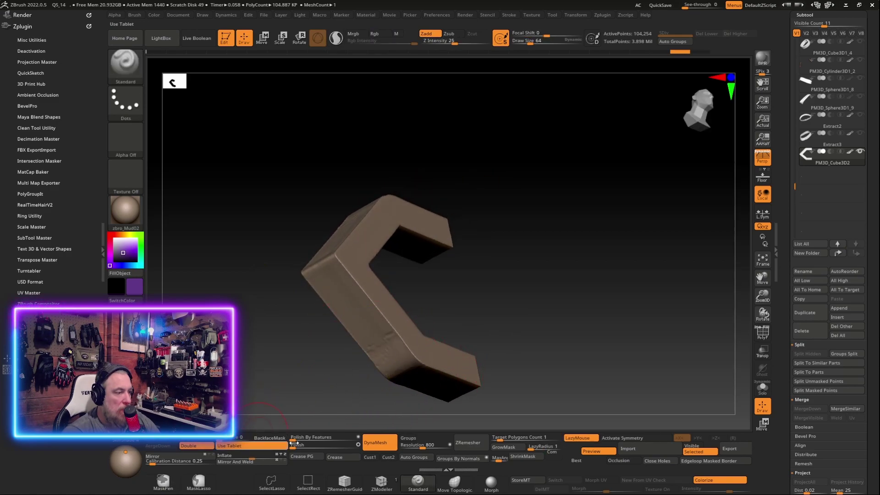
pyautogui.moveTo(306, 439)
pyautogui.mouseDown()
pyautogui.moveTo(291, 439)
pyautogui.moveTo(319, 438)
pyautogui.mouseUp()
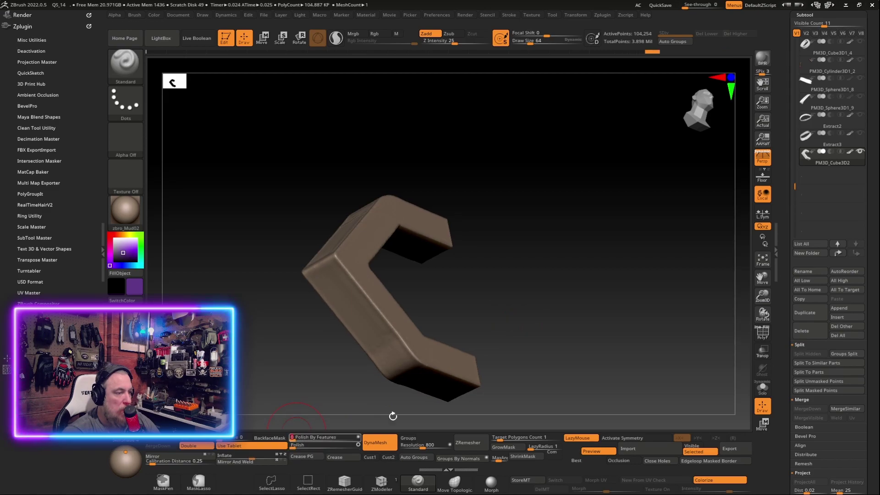
pyautogui.moveTo(393, 416)
pyautogui.keyDown('shift'); pyautogui.mouseDown()
pyautogui.moveTo(562, 309)
pyautogui.moveTo(509, 288)
pyautogui.moveTo(527, 301)
pyautogui.moveTo(498, 326)
pyautogui.mouseUp(); pyautogui.keyUp('shift')
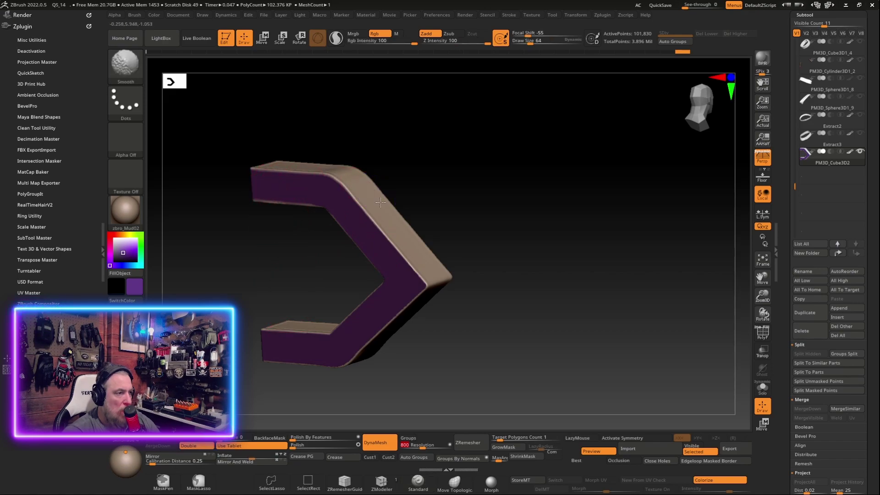
pyautogui.moveTo(645, 56)
pyautogui.keyDown('shift'); pyautogui.mouseDown()
pyautogui.moveTo(515, 290)
pyautogui.moveTo(552, 350)
pyautogui.moveTo(488, 350)
pyautogui.moveTo(571, 332)
pyautogui.mouseUp(); pyautogui.keyUp('shift')
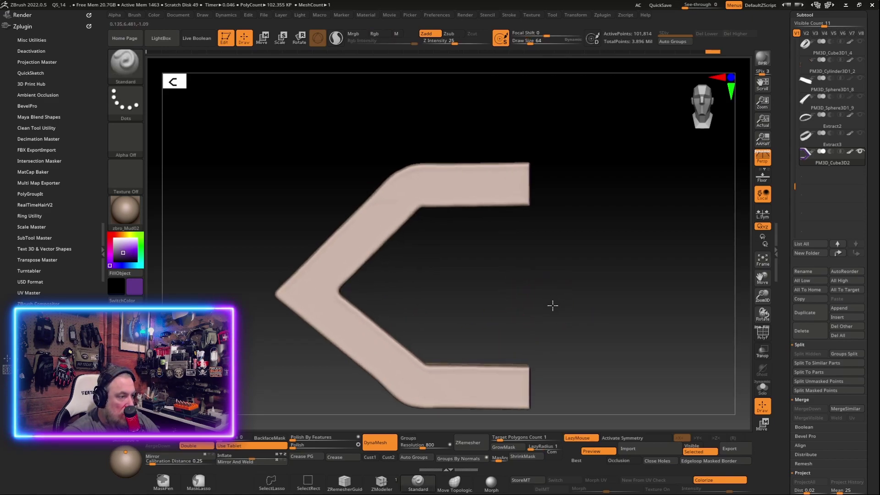
pyautogui.moveTo(553, 305)
pyautogui.keyDown('alt'); pyautogui.mouseDown()
pyautogui.moveTo(584, 316)
pyautogui.moveTo(552, 277)
pyautogui.moveTo(472, 379)
pyautogui.moveTo(198, 179)
pyautogui.moveTo(206, 167)
pyautogui.moveTo(191, 156)
pyautogui.mouseUp(); pyautogui.keyUp('alt')
# Slice off the chevron's pointed corner with a 45° line and trim its other parts.
pyautogui.moveTo(498, 270)
pyautogui.mouseDown()
pyautogui.moveTo(517, 240)
pyautogui.moveTo(505, 251)
pyautogui.moveTo(519, 320)
pyautogui.mouseUp()
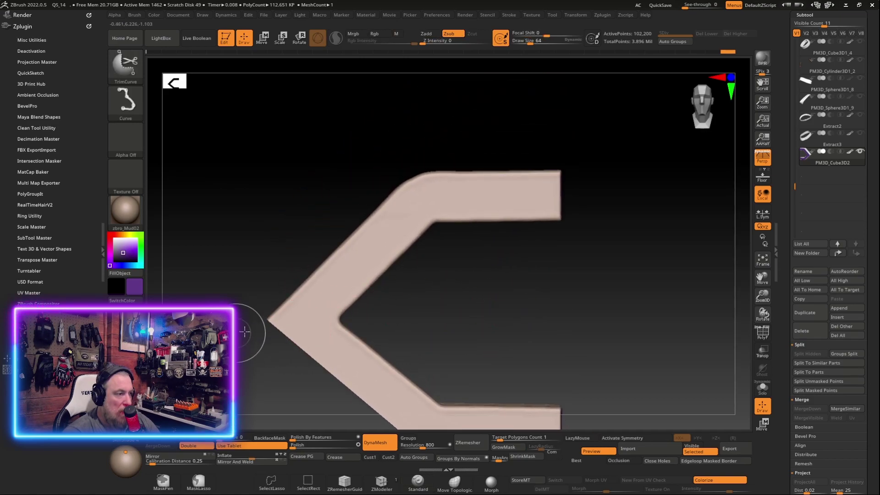
pyautogui.moveTo(241, 331)
pyautogui.keyDown('ctrl'); pyautogui.keyDown('shift'); pyautogui.mouseDown()
pyautogui.moveTo(454, 124)
pyautogui.moveTo(440, 120)
pyautogui.moveTo(431, 132)
pyautogui.moveTo(455, 137)
pyautogui.mouseUp(); pyautogui.keyUp('shift'); pyautogui.keyUp('ctrl')
pyautogui.moveTo(502, 248)
pyautogui.mouseDown()
pyautogui.moveTo(473, 306)
pyautogui.moveTo(352, 176)
pyautogui.moveTo(560, 180)
pyautogui.moveTo(575, 171)
pyautogui.mouseUp()
pyautogui.keyDown('alt'); pyautogui.moveTo(553, 323); pyautogui.dragTo(543, 201); pyautogui.keyUp('alt')
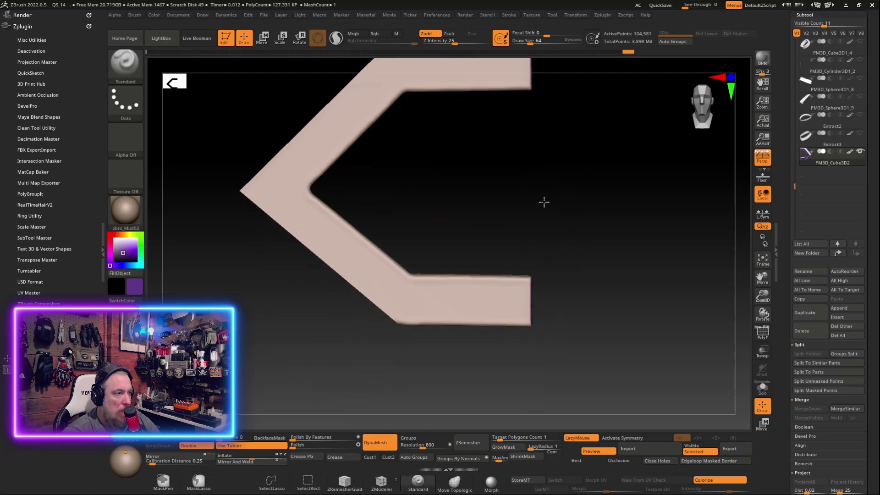
pyautogui.keyDown('ctrl'); pyautogui.keyDown('shift'); pyautogui.moveTo(545, 321); pyautogui.dragTo(281, 330); pyautogui.keyUp('shift'); pyautogui.keyUp('ctrl')
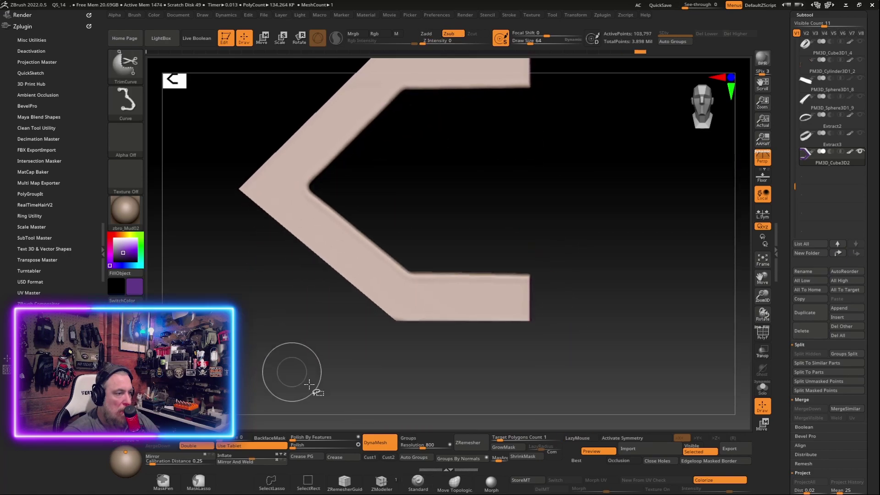
pyautogui.keyDown('alt'); pyautogui.moveTo(373, 370); pyautogui.dragTo(505, 183); pyautogui.keyUp('alt')
# Check the bracket edge-on and apply a light Polish By Features to it.
pyautogui.moveTo(520, 247)
pyautogui.mouseDown()
pyautogui.moveTo(565, 238)
pyautogui.moveTo(440, 270)
pyautogui.mouseUp()
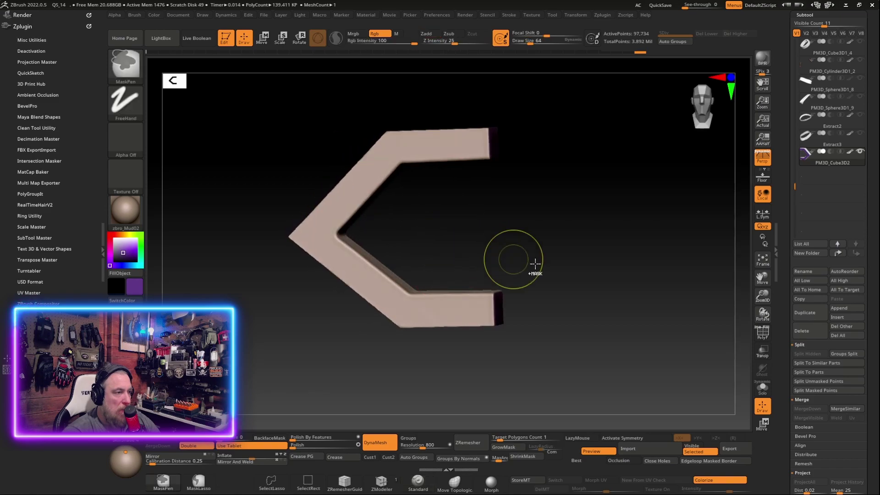
pyautogui.moveTo(509, 258)
pyautogui.mouseDown()
pyautogui.moveTo(547, 218)
pyautogui.moveTo(505, 275)
pyautogui.mouseUp()
pyautogui.moveTo(317, 437); pyautogui.dragTo(316, 438)
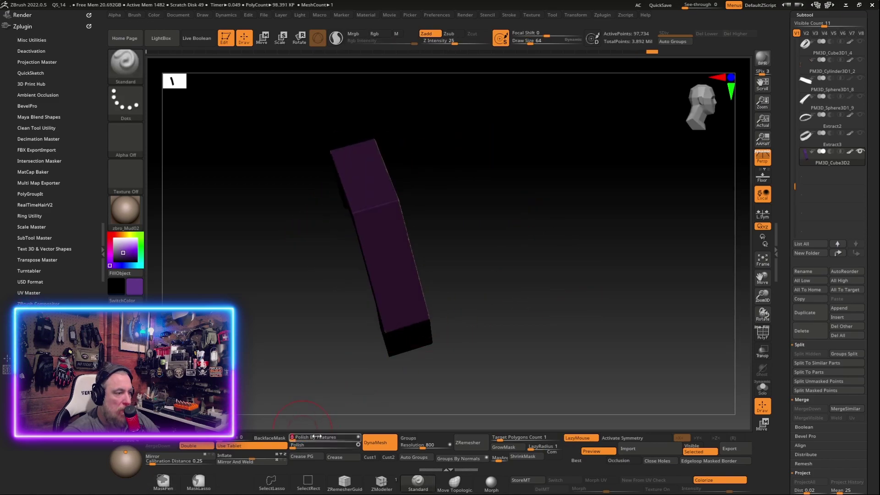
pyautogui.moveTo(436, 370)
pyautogui.mouseDown()
pyautogui.moveTo(585, 264)
pyautogui.moveTo(526, 309)
pyautogui.moveTo(577, 307)
pyautogui.moveTo(601, 324)
pyautogui.mouseUp()
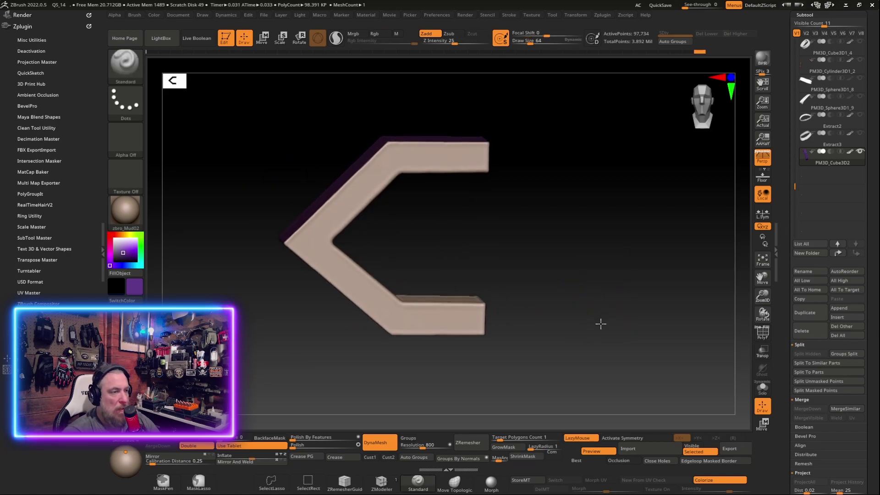
# Show all subtools, then rotate and nudge the chevron bracket into place on the belt.
pyautogui.keyDown('shift'); pyautogui.click(861, 152); pyautogui.keyUp('shift')
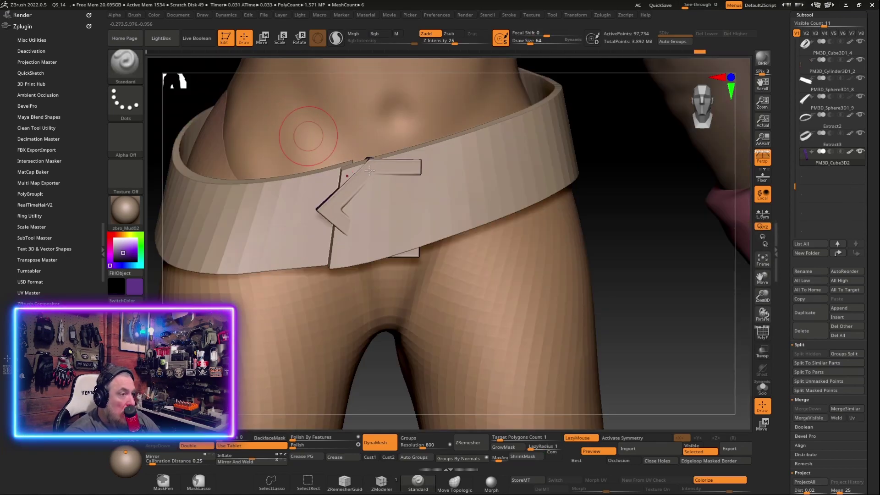
pyautogui.moveTo(658, 284)
pyautogui.mouseDown()
pyautogui.moveTo(665, 338)
pyautogui.moveTo(502, 276)
pyautogui.mouseUp()
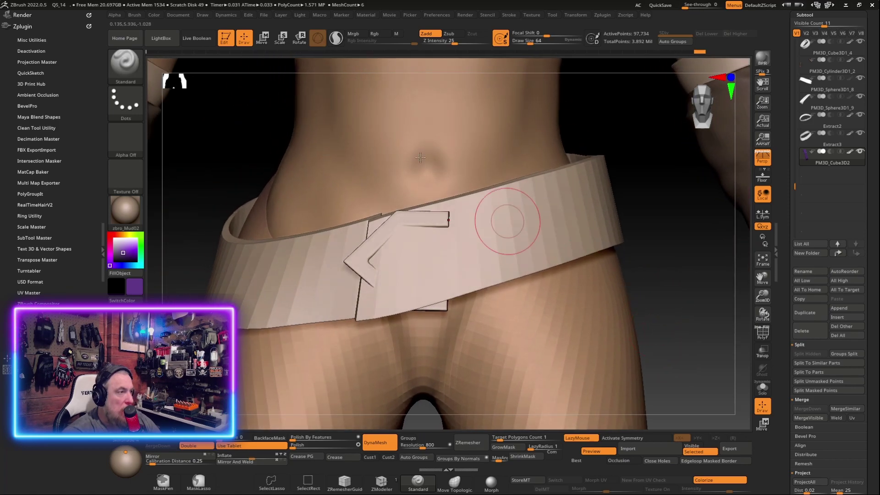
pyautogui.click(262, 42)
pyautogui.moveTo(415, 229); pyautogui.dragTo(403, 223)
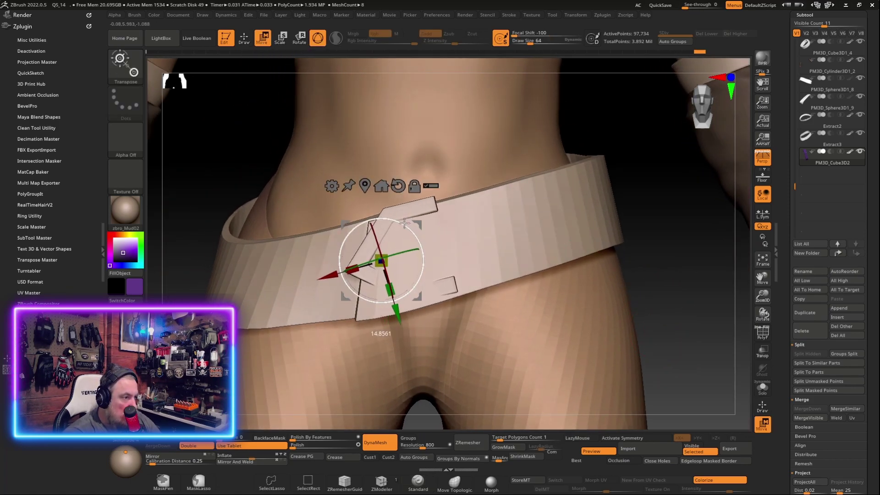
pyautogui.moveTo(398, 313); pyautogui.dragTo(402, 310)
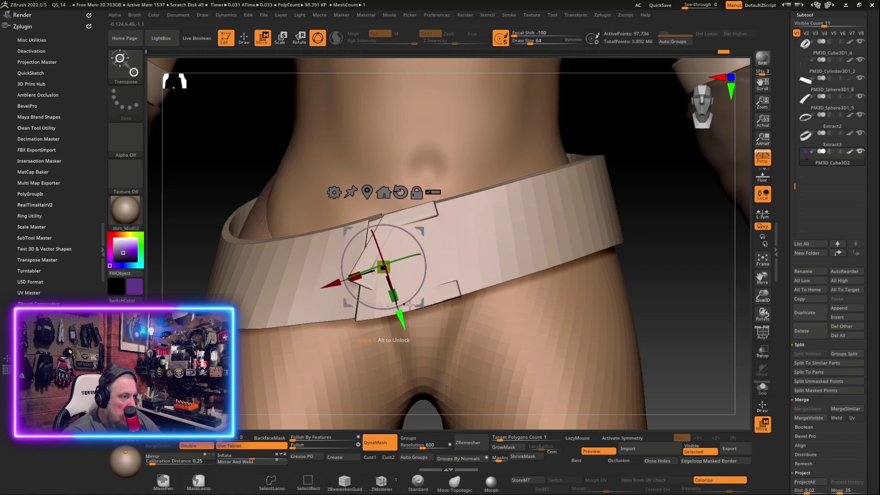
pyautogui.moveTo(423, 252); pyautogui.dragTo(423, 250)
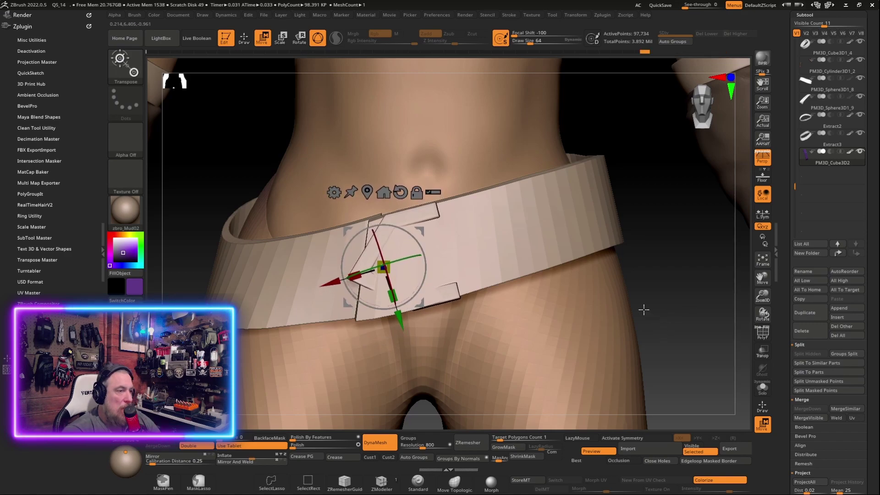
# Make the Extract3 belt subtool active in Draw mode with brush size about 124.9.
pyautogui.keyDown('alt'); pyautogui.click(495, 257); pyautogui.keyUp('alt')
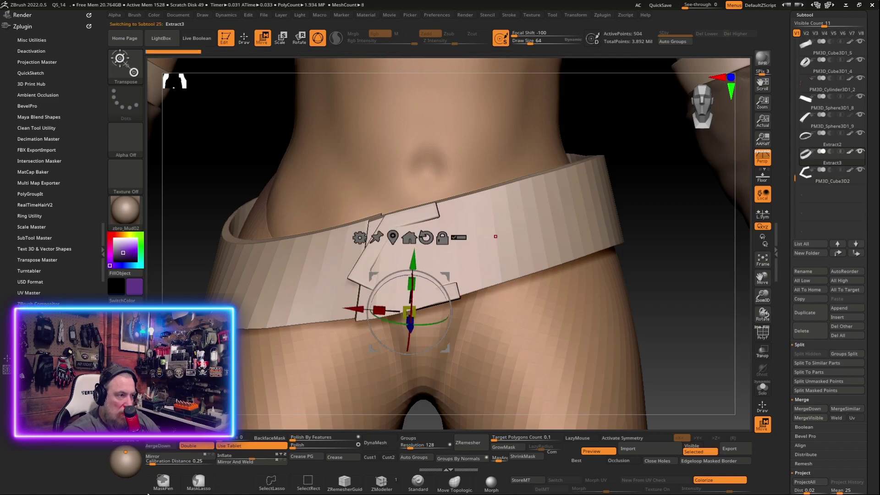
pyautogui.press('q')
pyautogui.press('f')
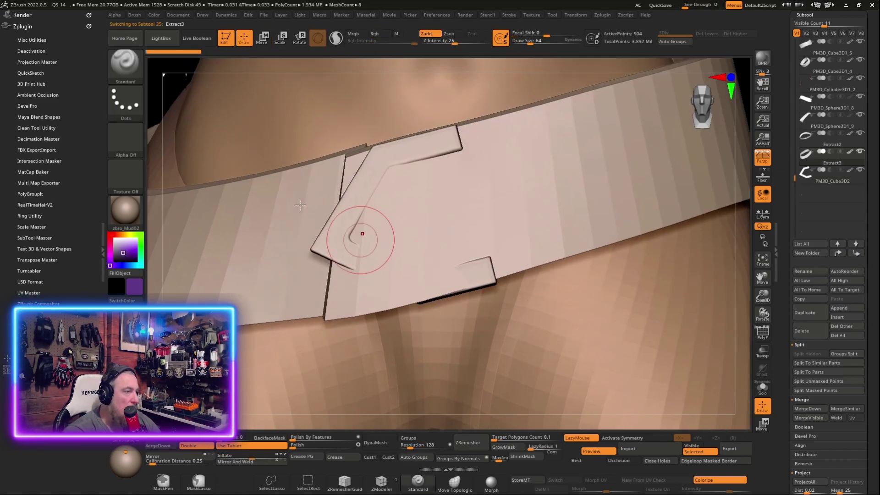
pyautogui.moveTo(162, 123)
pyautogui.mouseDown()
pyautogui.moveTo(163, 157)
pyautogui.moveTo(386, 306)
pyautogui.moveTo(435, 289)
pyautogui.mouseUp()
pyautogui.press('space')
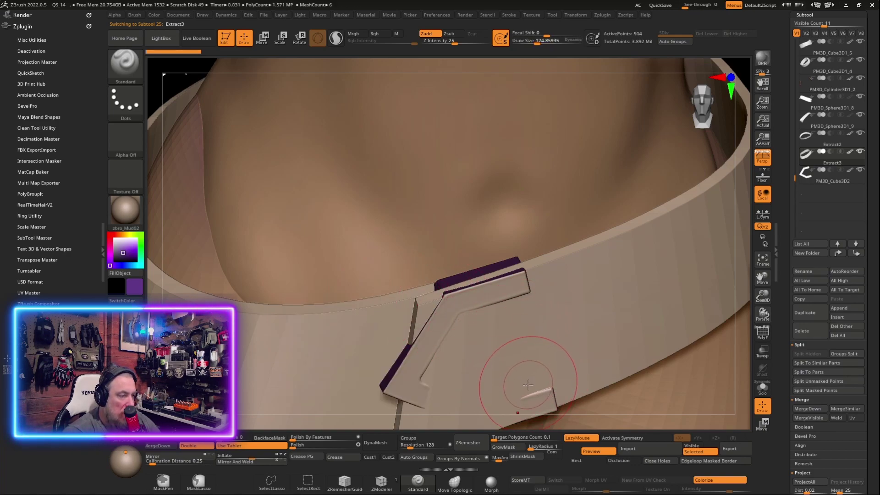
# Fill the Extract3 belt with white.
pyautogui.click(120, 273)
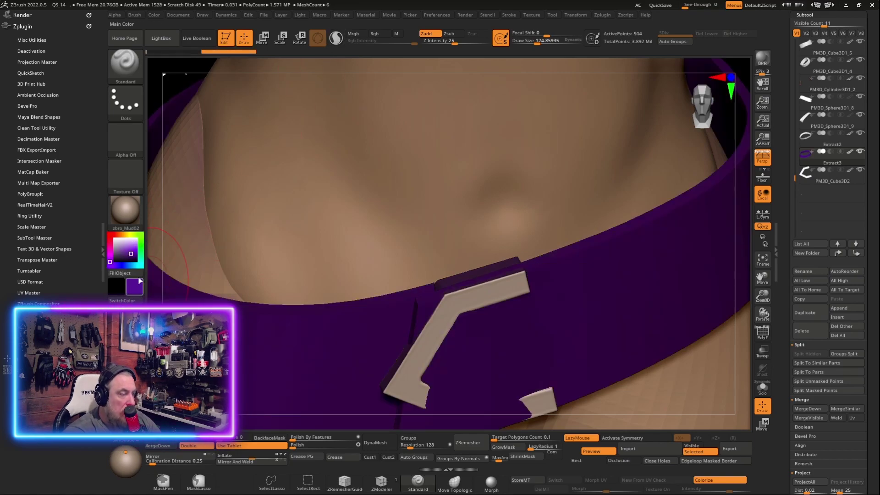
pyautogui.click(113, 237)
pyautogui.click(120, 273)
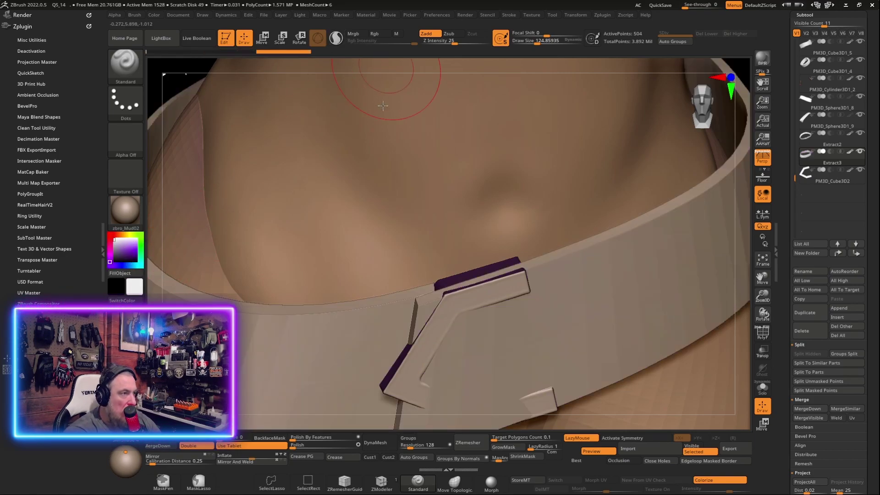
# Fill the PM3D_Cube3D2 chevron piece orange with Mrgb enabled, then reselect the belt.
pyautogui.keyDown('alt'); pyautogui.click(438, 327); pyautogui.keyUp('alt')
pyautogui.click(357, 34)
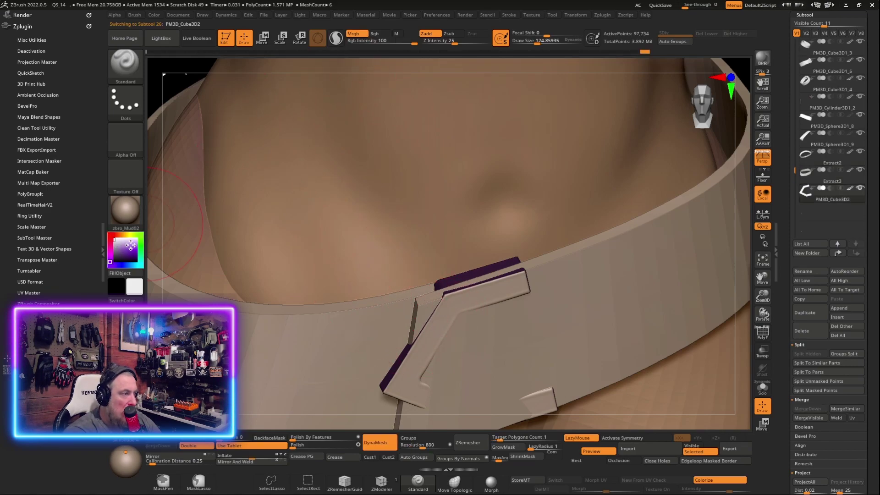
pyautogui.click(125, 234)
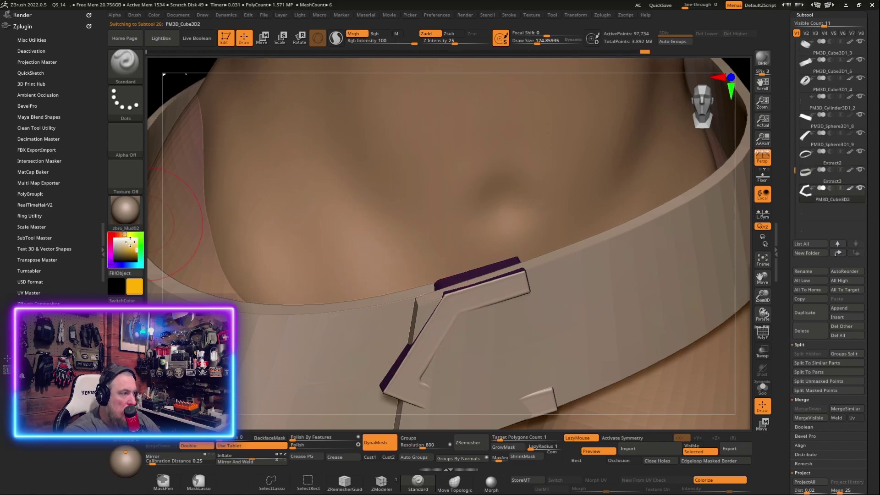
pyautogui.click(128, 274)
pyautogui.keyDown('alt'); pyautogui.click(554, 335); pyautogui.keyUp('alt')
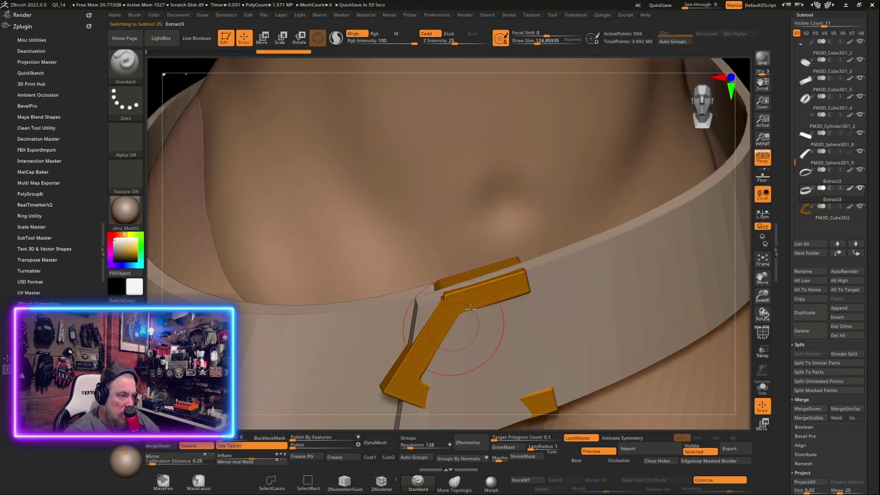
# Pull the belt plate's upper-left corner into shape with the Move Topologic brush.
pyautogui.click(457, 487)
pyautogui.moveTo(398, 286); pyautogui.dragTo(504, 267)
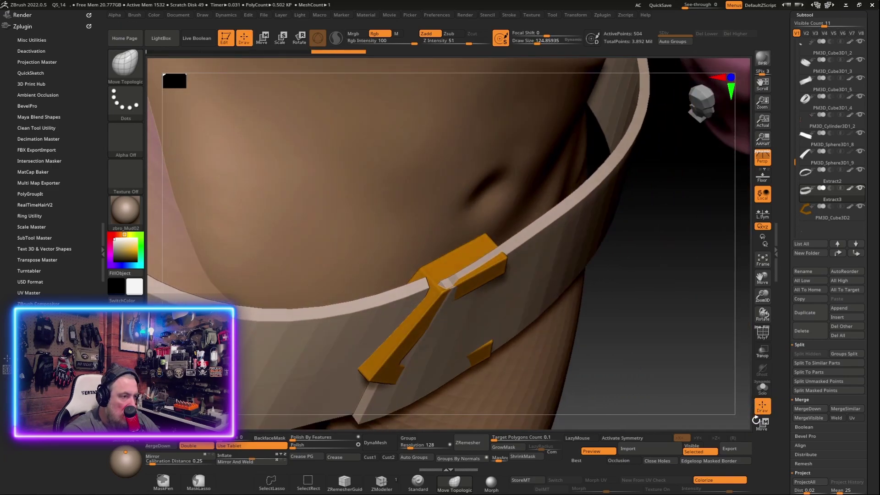
pyautogui.moveTo(743, 389)
pyautogui.mouseDown()
pyautogui.moveTo(450, 300)
pyautogui.moveTo(403, 259)
pyautogui.mouseUp()
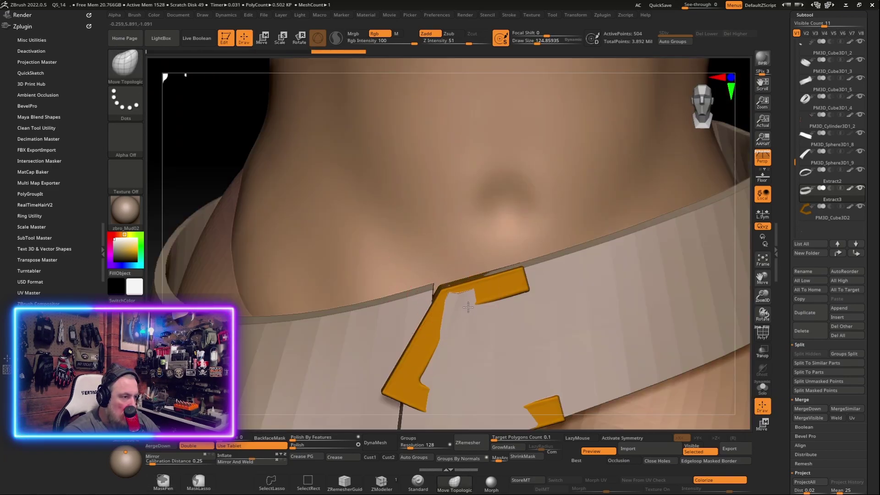
pyautogui.moveTo(623, 347); pyautogui.dragTo(470, 310)
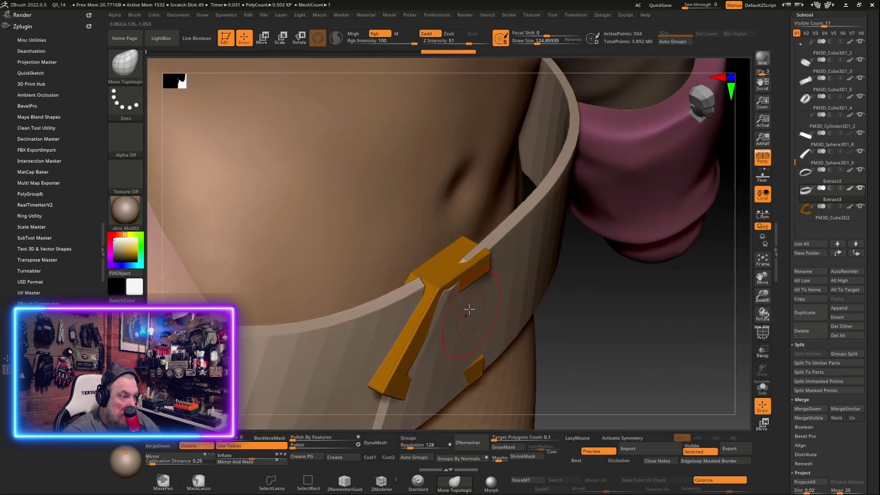
pyautogui.moveTo(621, 350)
pyautogui.mouseDown()
pyautogui.moveTo(471, 275)
pyautogui.moveTo(729, 272)
pyautogui.moveTo(353, 335)
pyautogui.mouseUp()
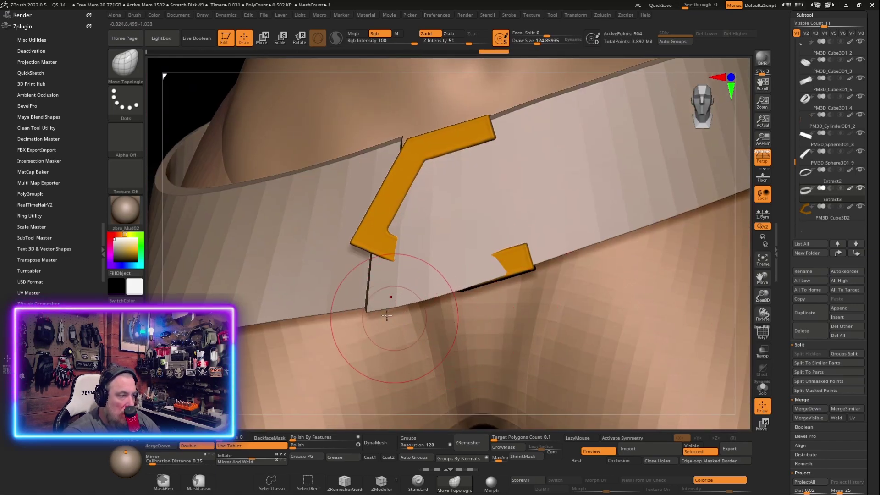
# Reshape the belt plate's lower edge and notch, and smooth the chevron's inner corner.
pyautogui.moveTo(439, 274)
pyautogui.mouseDown()
pyautogui.moveTo(506, 247)
pyautogui.moveTo(471, 261)
pyautogui.moveTo(472, 364)
pyautogui.mouseUp()
pyautogui.moveTo(459, 256); pyautogui.dragTo(504, 250)
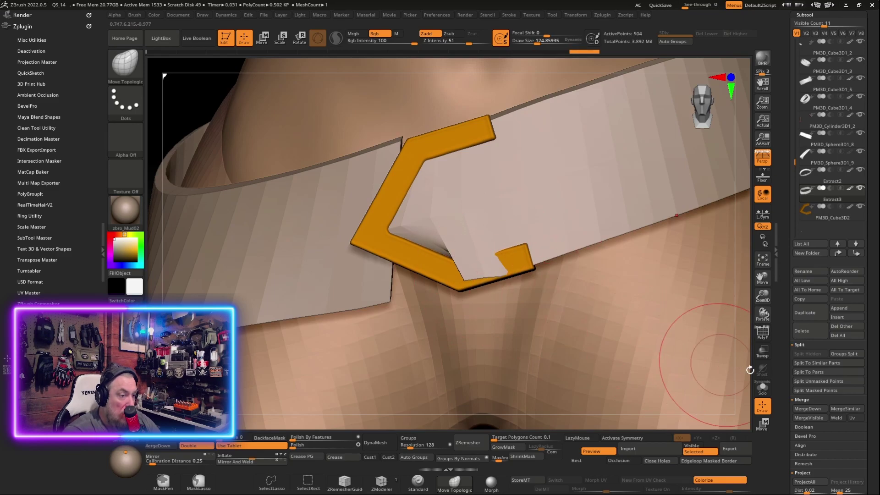
pyautogui.moveTo(747, 373)
pyautogui.mouseDown()
pyautogui.moveTo(743, 335)
pyautogui.moveTo(477, 282)
pyautogui.mouseUp()
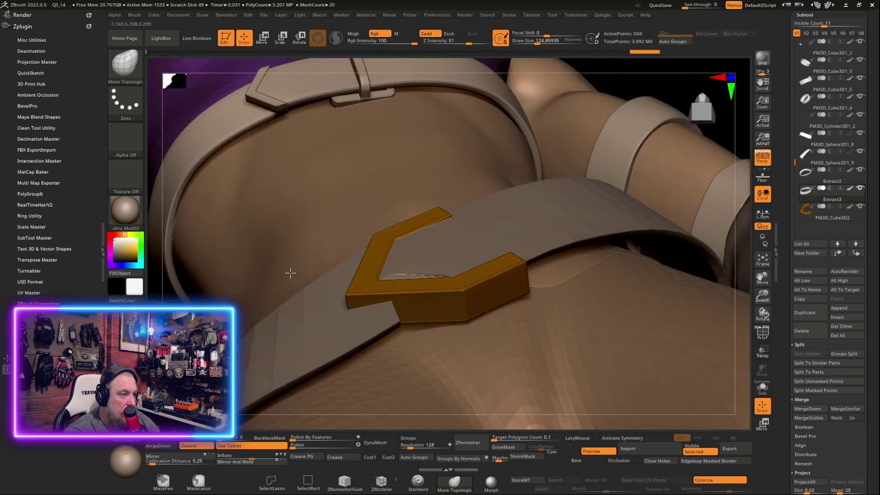
pyautogui.moveTo(455, 280); pyautogui.dragTo(453, 279, button='right')
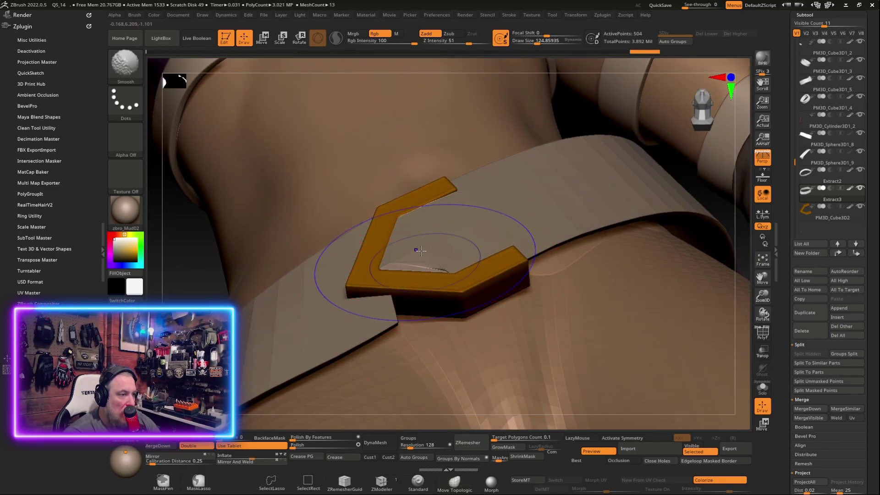
pyautogui.moveTo(321, 265); pyautogui.dragTo(391, 255, button='right')
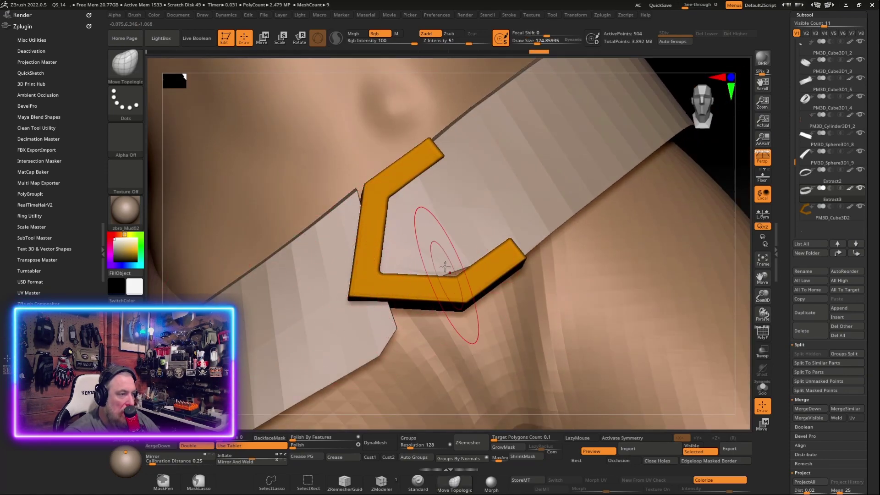
pyautogui.moveTo(452, 321); pyautogui.dragTo(453, 284)
pyautogui.moveTo(703, 283); pyautogui.dragTo(730, 361, button='right')
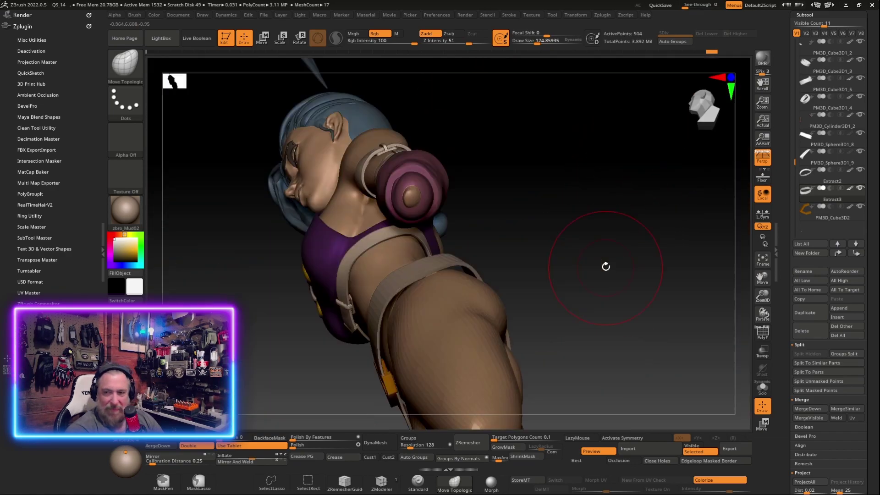
pyautogui.moveTo(578, 265); pyautogui.dragTo(597, 227)
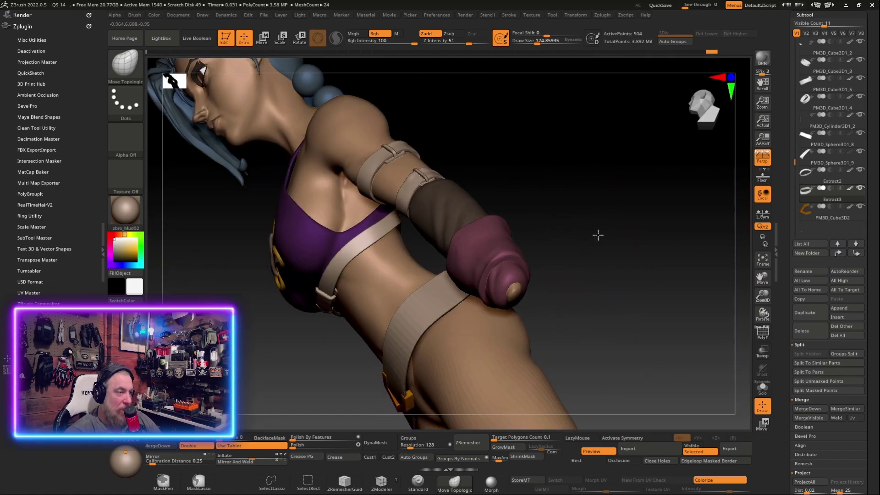